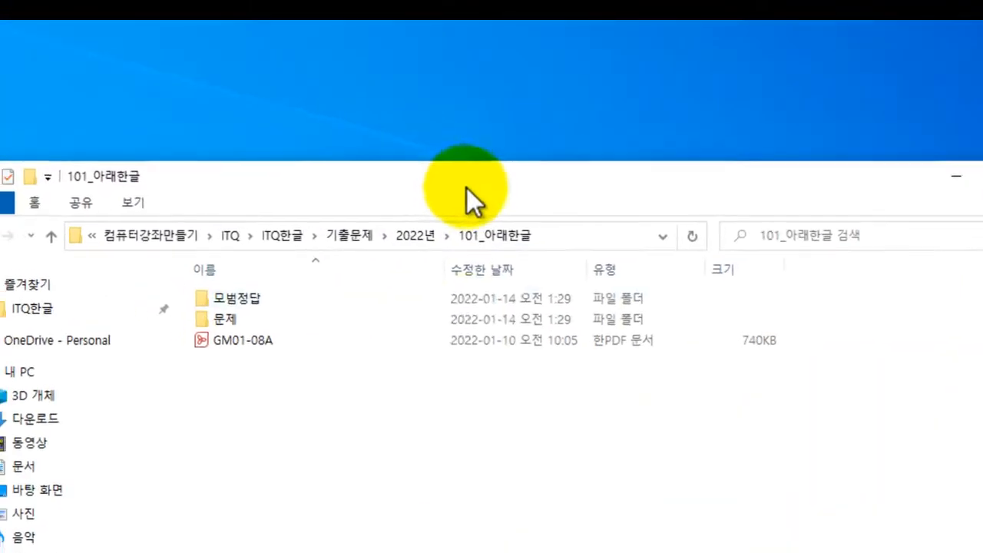
Step: Look over the contents of the 101_아래한글 folder and the exam PDFs in its 문제 subfolder
{"action": "left_click_drag", "start_coordinate": [228, 416], "coordinate": [297, 298]}
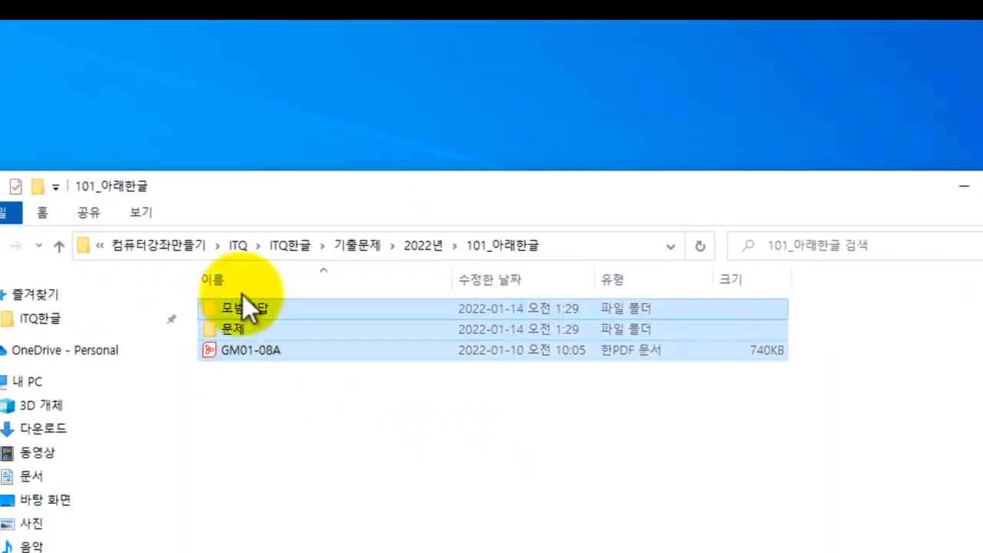
{"action": "left_click", "coordinate": [261, 421]}
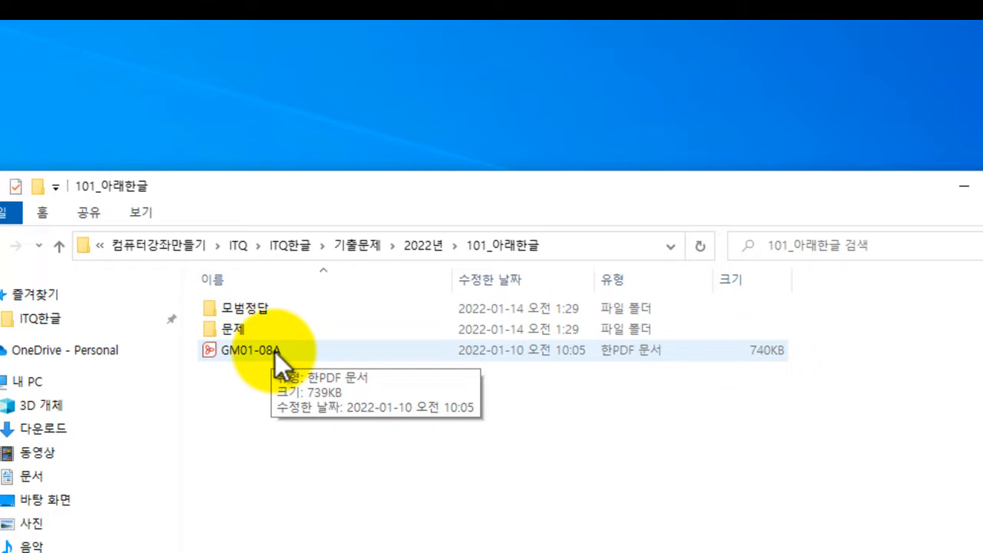
{"action": "double_click", "coordinate": [239, 333]}
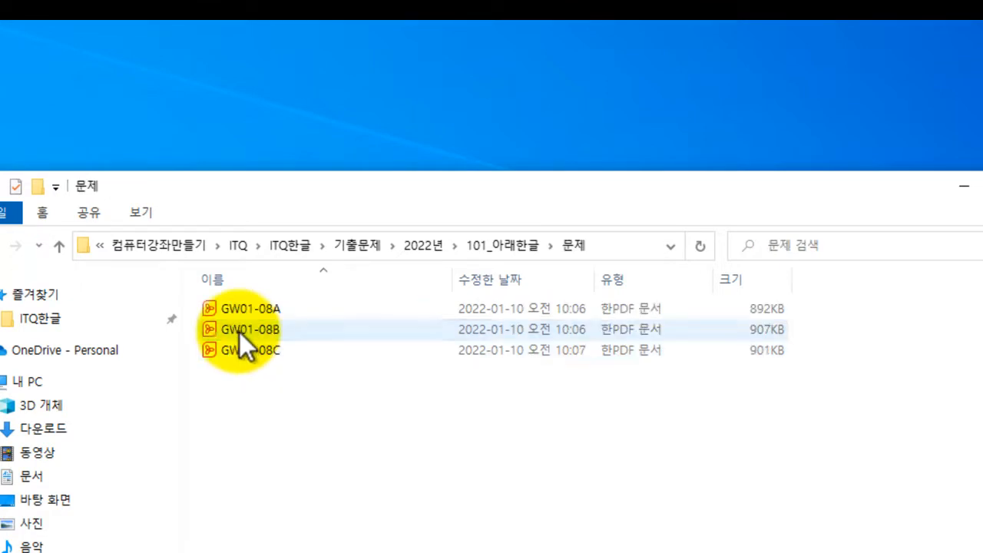
{"action": "left_click_drag", "start_coordinate": [235, 390], "coordinate": [279, 309]}
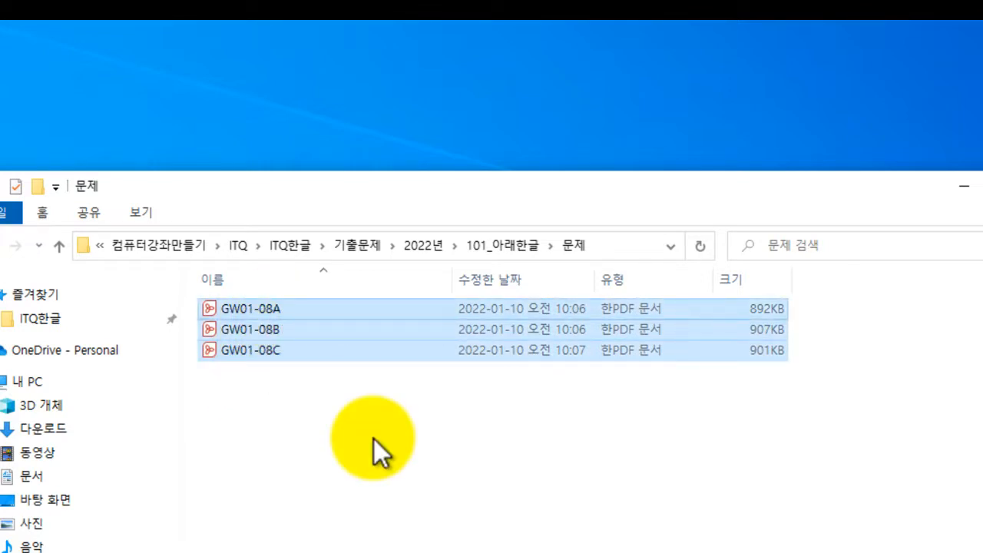
{"action": "left_click", "coordinate": [59, 244]}
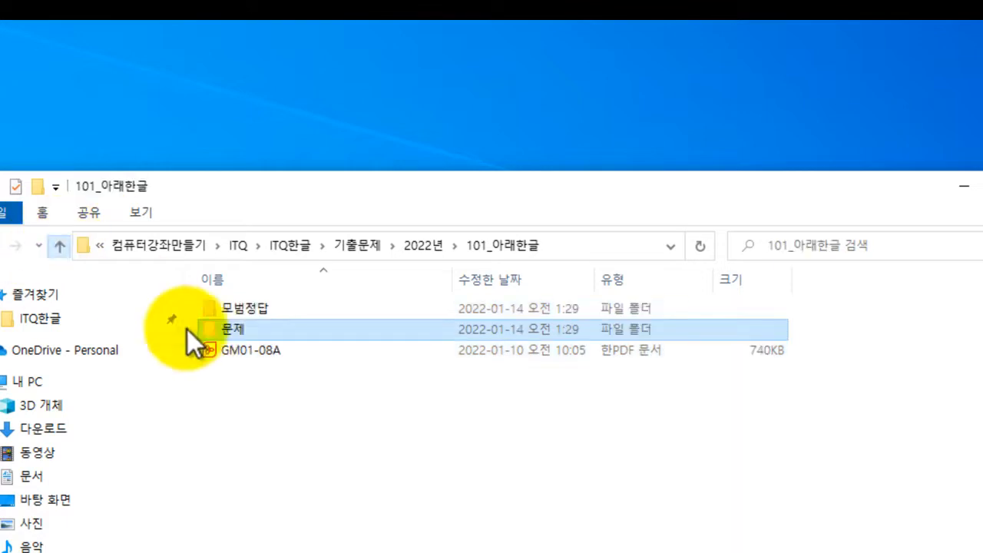
Step: View the model answer files in the 모범정답 folder and select the GM01-08A PDF in the parent folder
{"action": "double_click", "coordinate": [246, 311]}
{"action": "left_click_drag", "start_coordinate": [252, 390], "coordinate": [307, 310]}
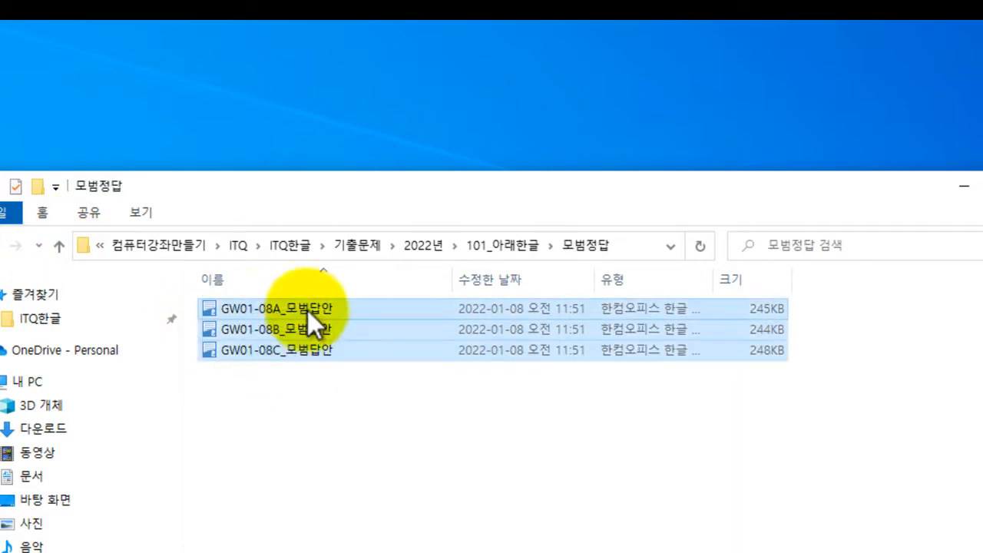
{"action": "left_click", "coordinate": [60, 243]}
{"action": "left_click", "coordinate": [247, 352]}
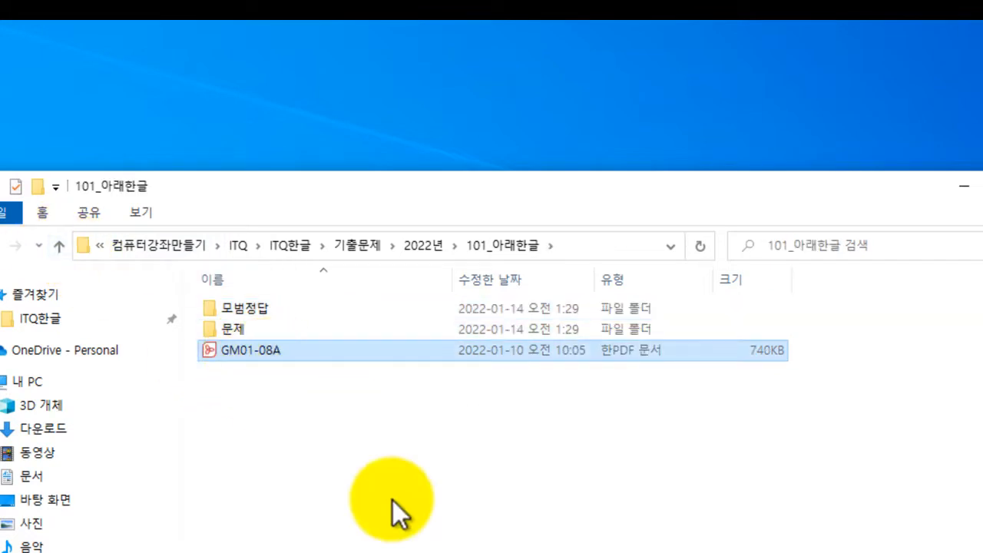
Step: Compare the question files in the 문제 folder with the answer files in 모범정답, returning to 101_아래한글
{"action": "left_click", "coordinate": [244, 335]}
{"action": "double_click", "coordinate": [244, 335]}
{"action": "left_click_drag", "start_coordinate": [257, 379], "coordinate": [285, 309]}
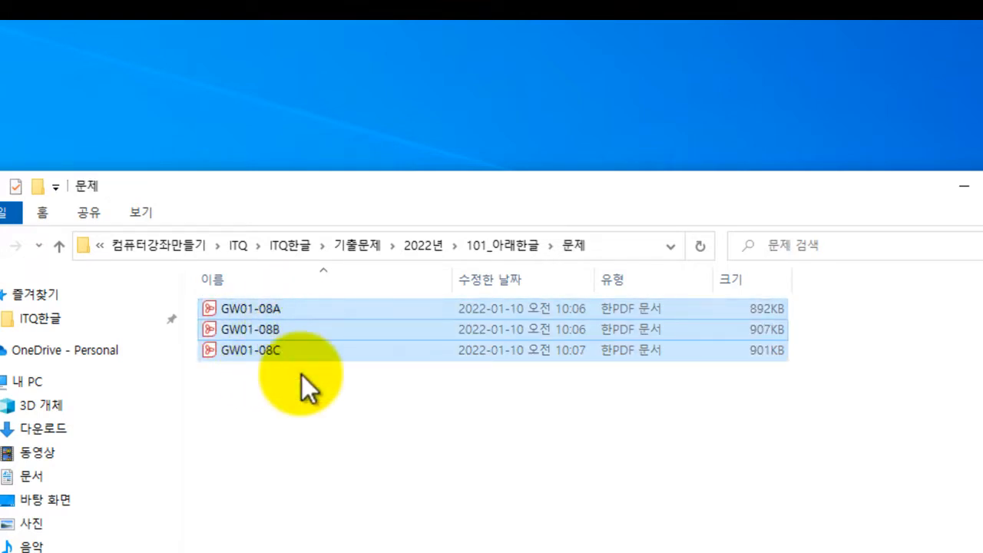
{"action": "left_click", "coordinate": [61, 247]}
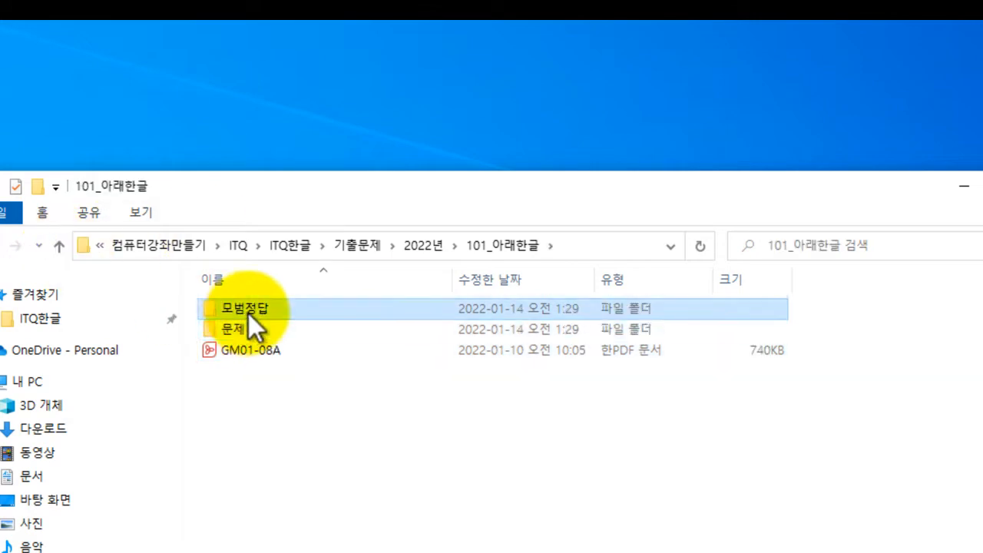
{"action": "double_click", "coordinate": [248, 308]}
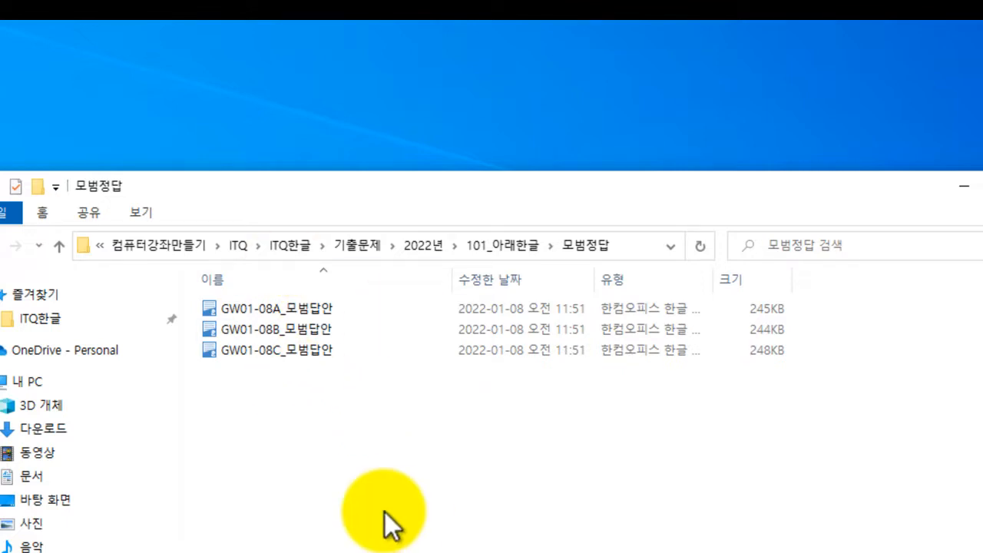
{"action": "left_click", "coordinate": [60, 246]}
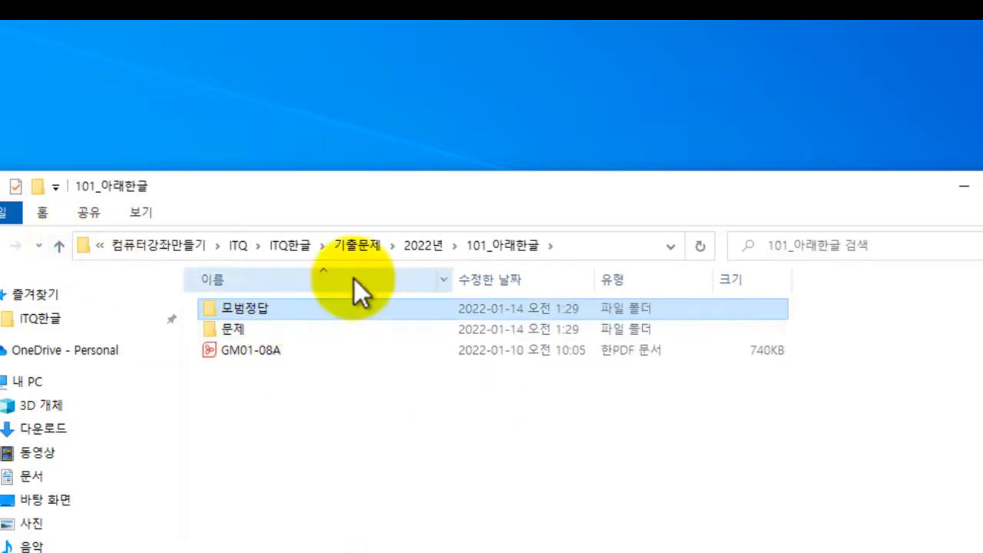
{"action": "left_click_drag", "start_coordinate": [544, 185], "coordinate": [149, 302]}
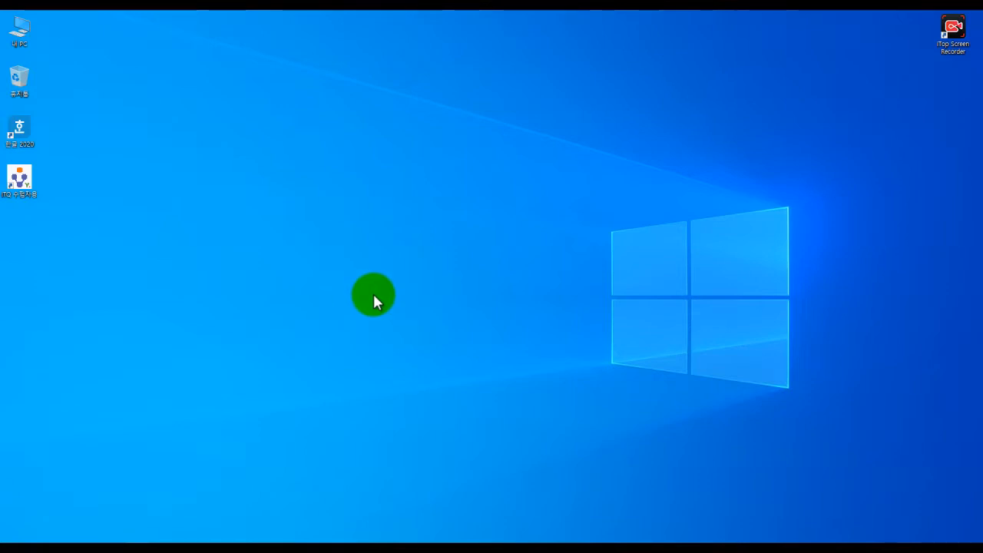
Step: Launch the ITQ 수험자용 program, register with the candidate number, and confirm the candidate details to start the exam
{"action": "double_click", "coordinate": [23, 183]}
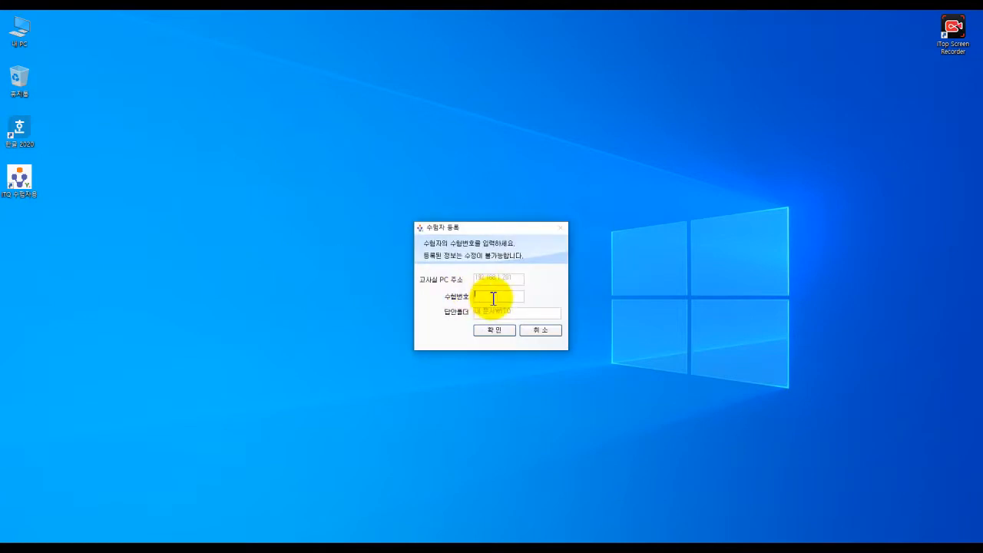
{"action": "type", "text": "1111"}
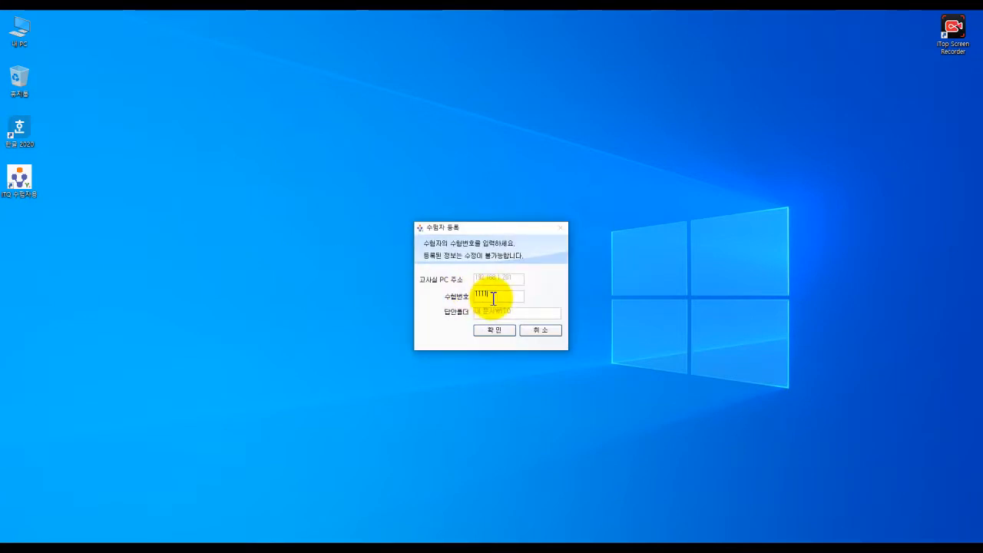
{"action": "type", "text": "1111"}
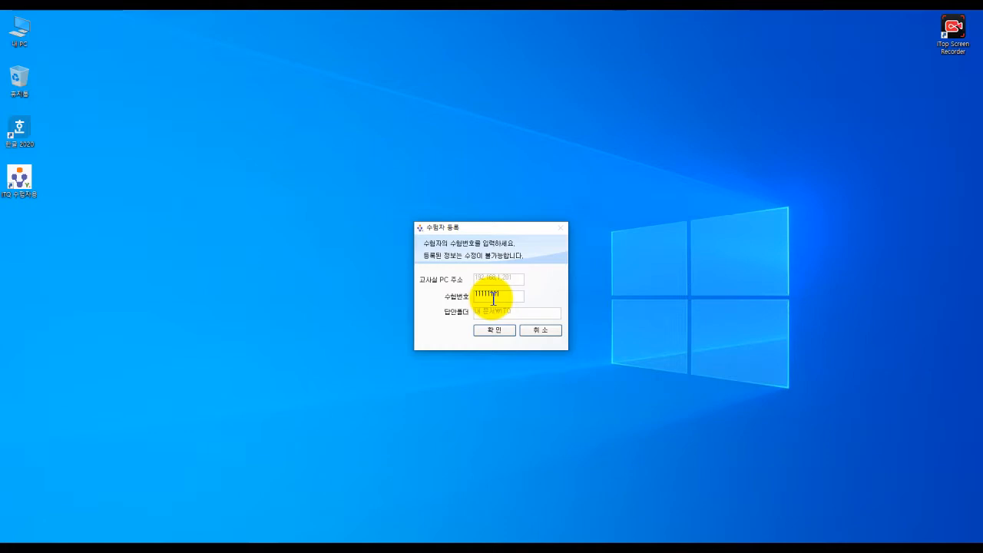
{"action": "left_click", "coordinate": [496, 330]}
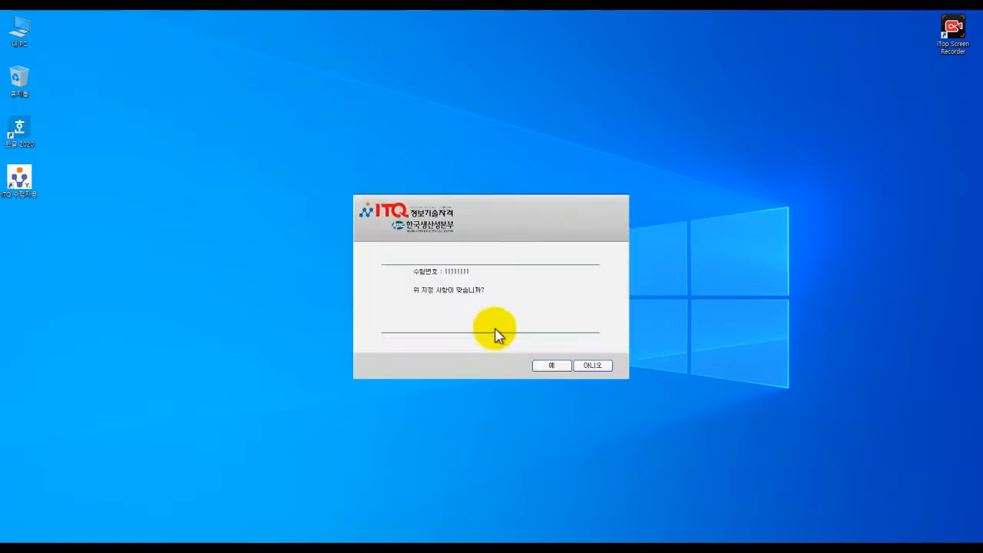
{"action": "left_click", "coordinate": [551, 364]}
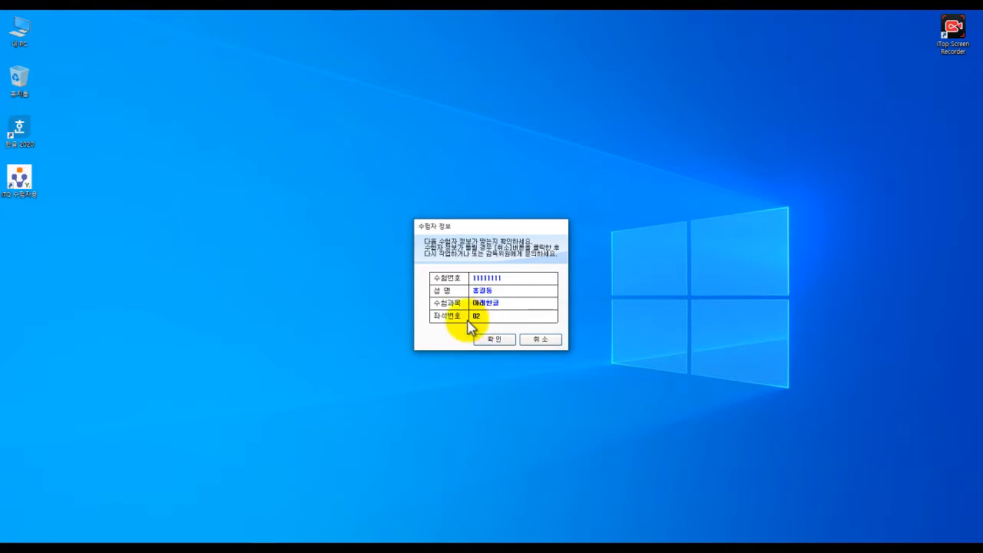
{"action": "left_click", "coordinate": [500, 340]}
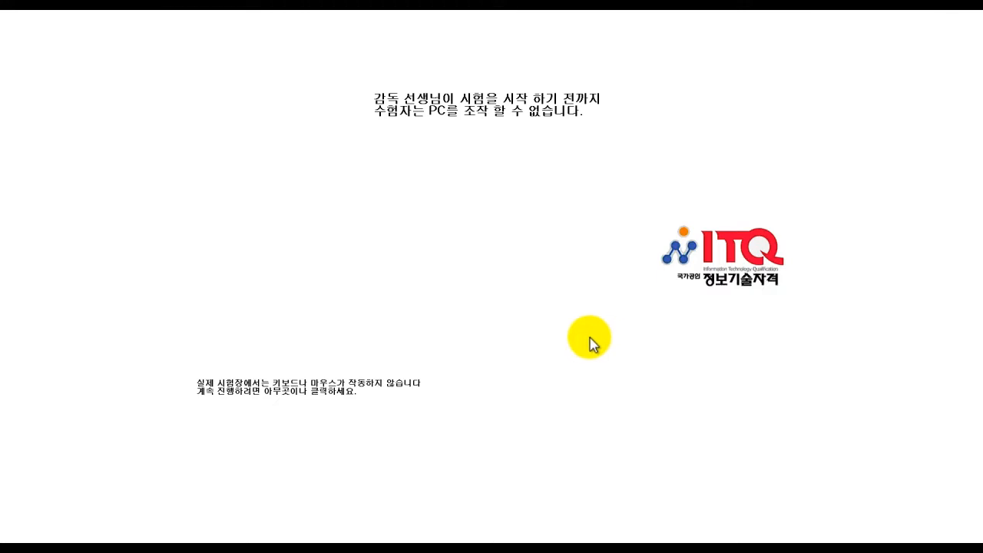
{"action": "left_click", "coordinate": [534, 318]}
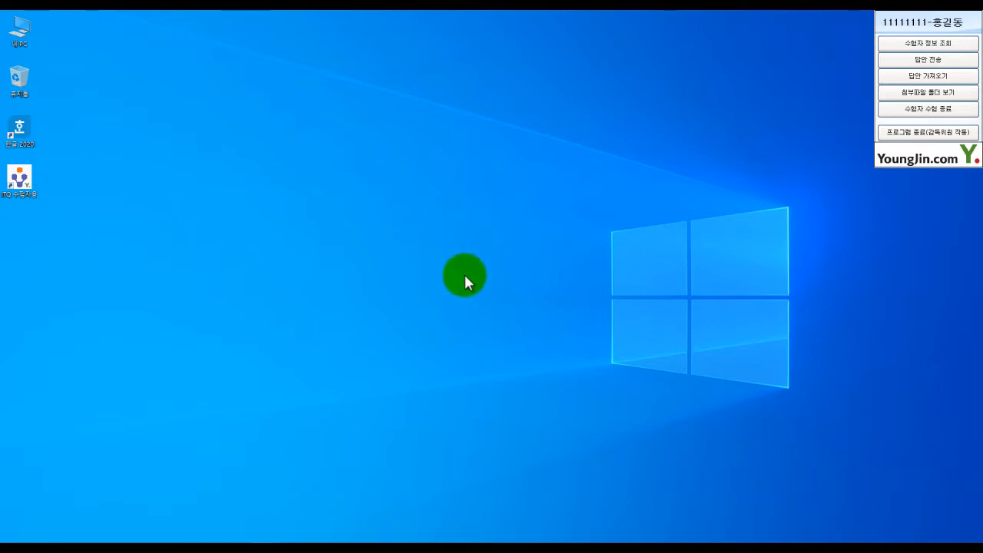
Step: Launch 한글 2020 and create a new blank document
{"action": "double_click", "coordinate": [23, 136]}
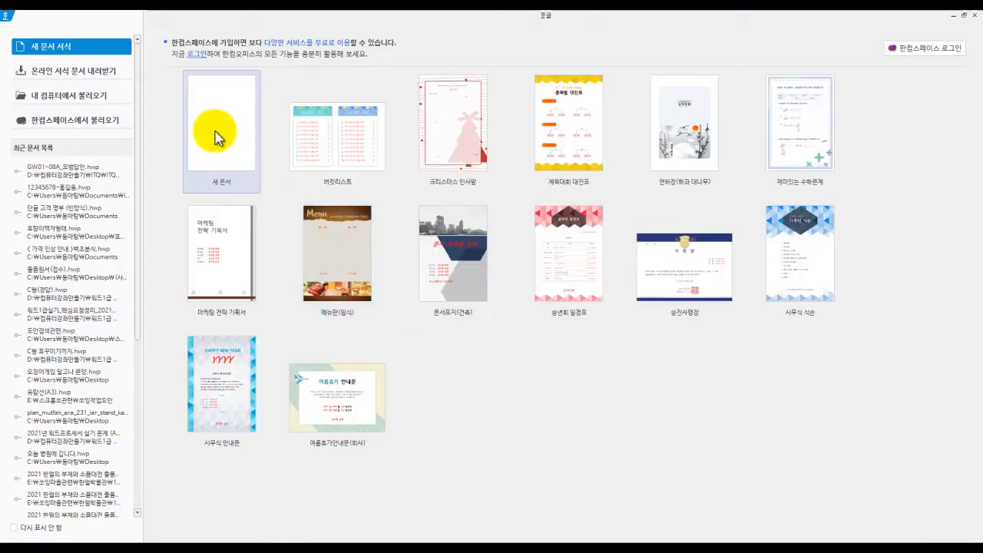
{"action": "left_click", "coordinate": [213, 123]}
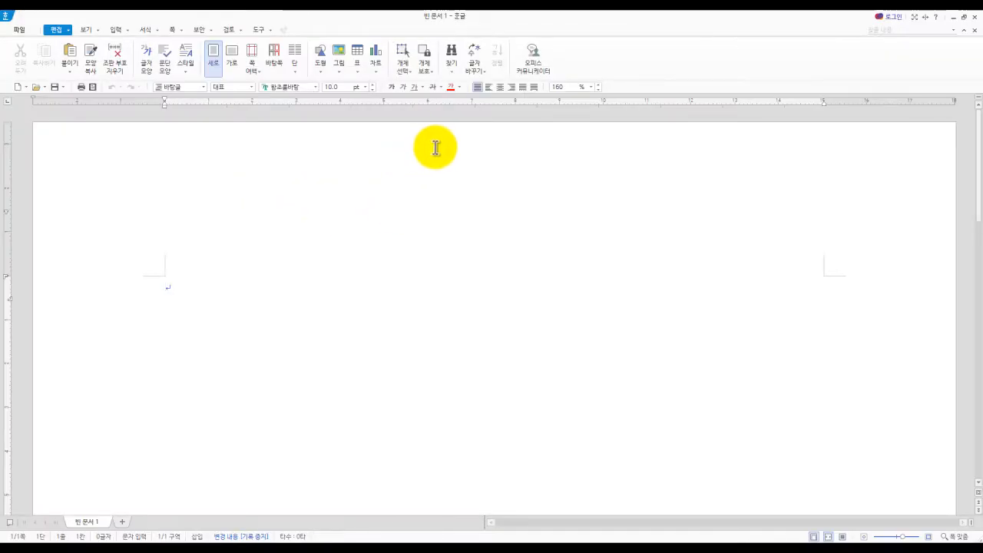
{"action": "left_click_drag", "start_coordinate": [418, 11], "coordinate": [470, 26]}
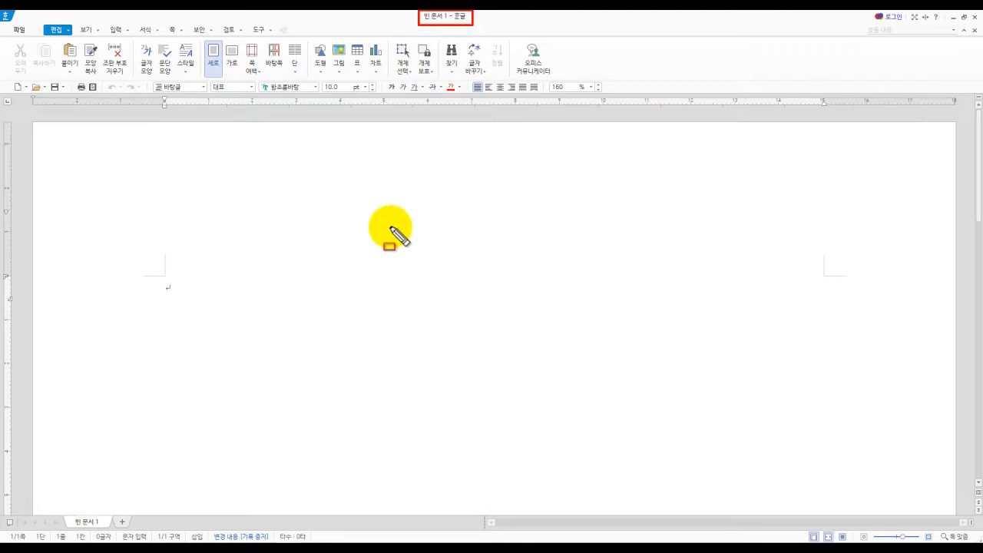
{"action": "key", "text": "Escape"}
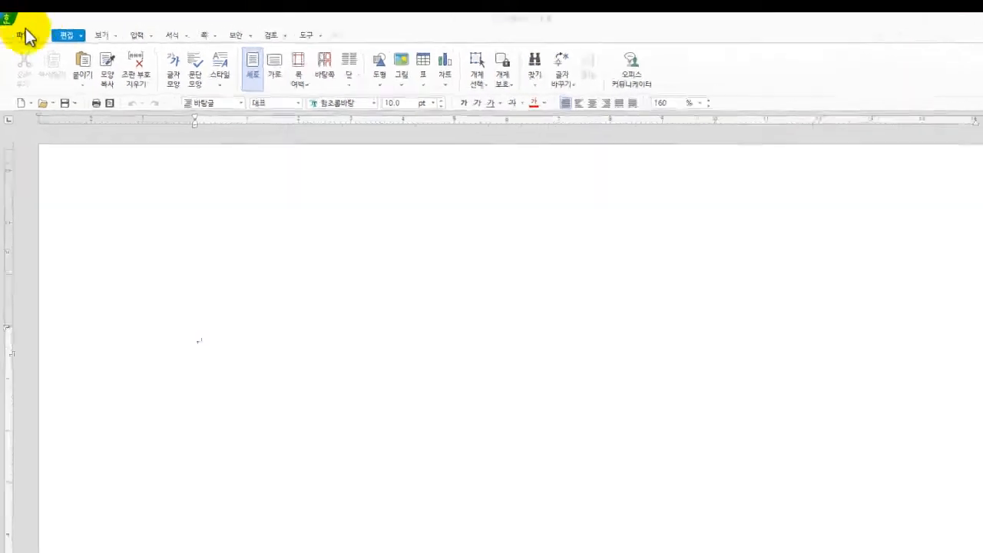
{"action": "left_click", "coordinate": [19, 30]}
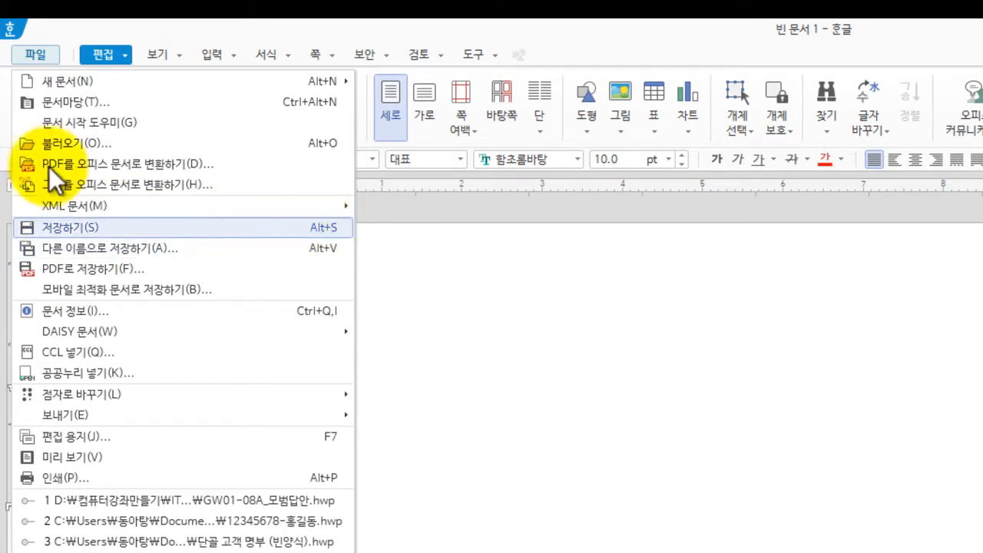
{"action": "left_click", "coordinate": [37, 55]}
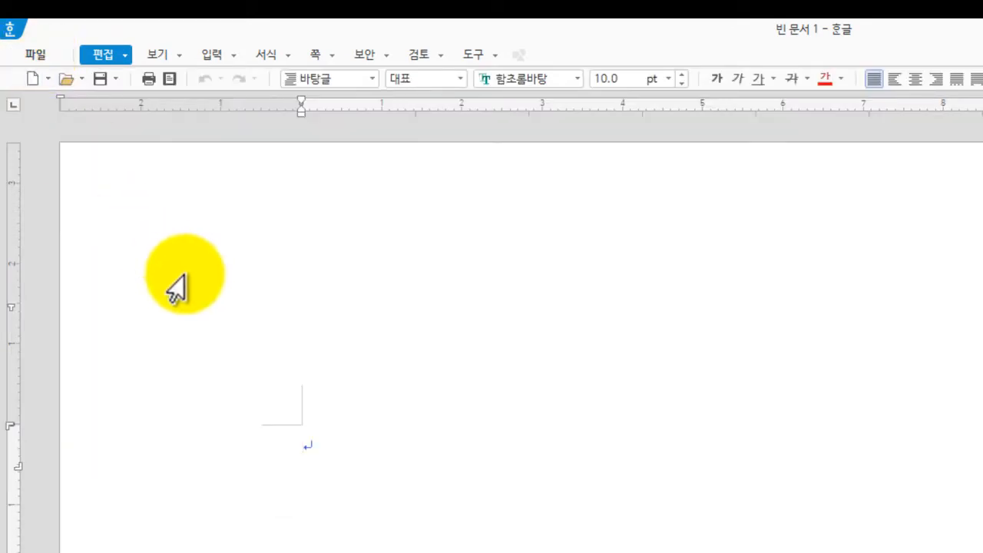
{"action": "left_click", "coordinate": [47, 55]}
{"action": "left_click", "coordinate": [184, 229]}
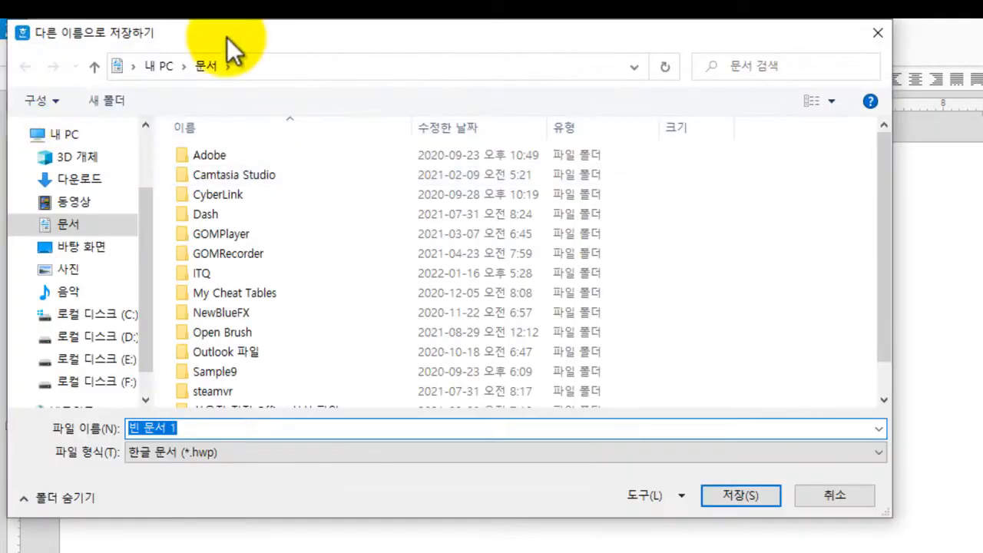
{"action": "left_click_drag", "start_coordinate": [285, 41], "coordinate": [643, 214]}
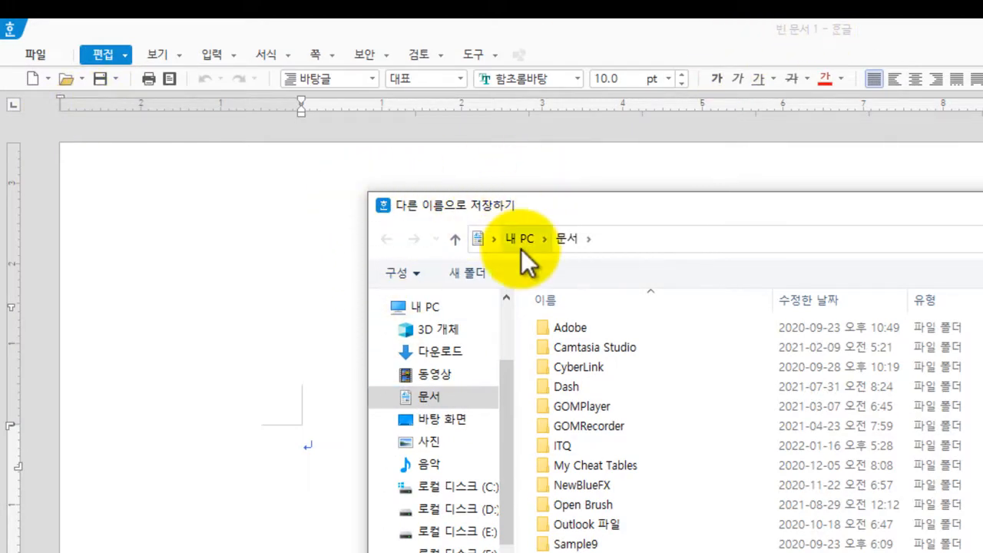
{"action": "key", "text": "Escape"}
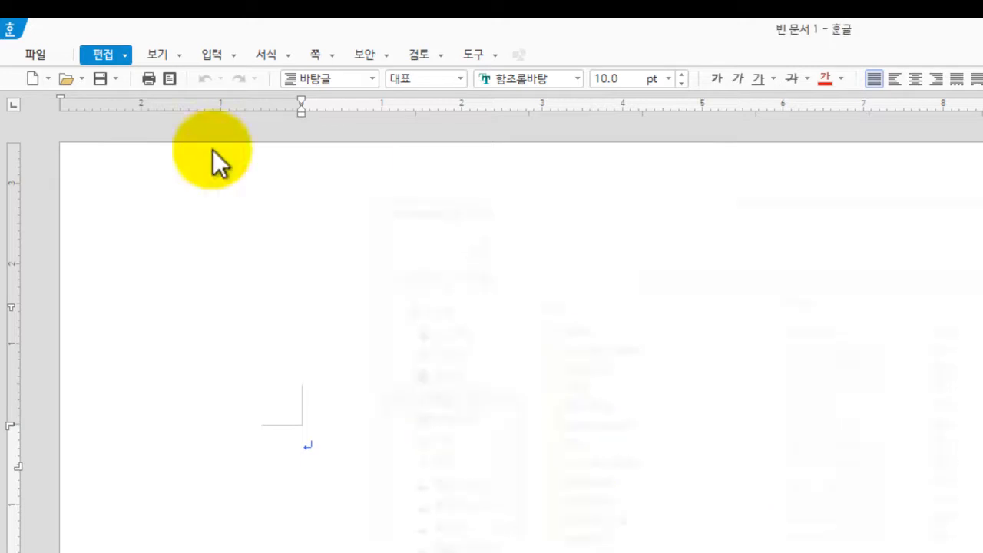
Step: Start saving the blank document and go to 내 PC as the save location
{"action": "left_click", "coordinate": [38, 55]}
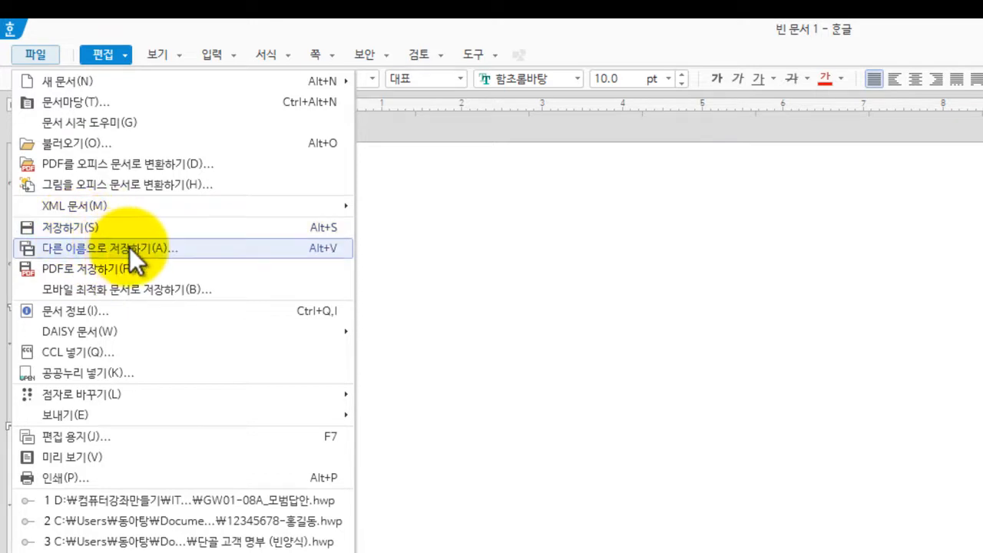
{"action": "left_click", "coordinate": [77, 227]}
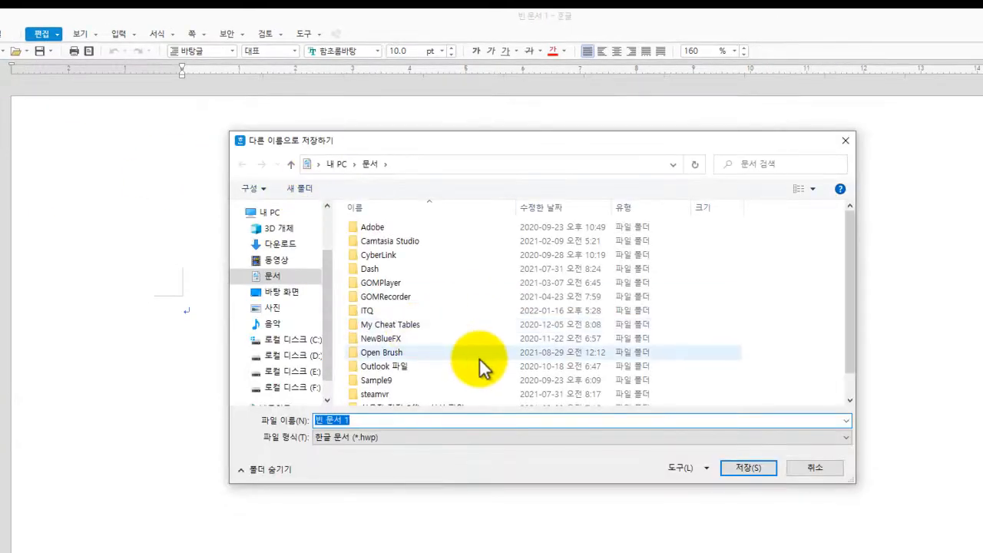
{"action": "left_click", "coordinate": [270, 215]}
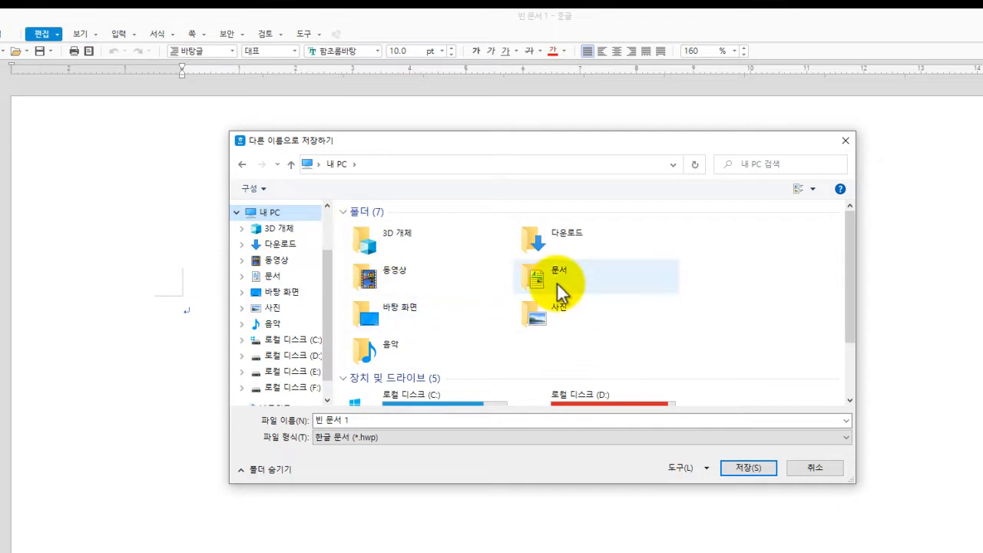
Step: Collapse and re-expand the 폴더 group and the 내 PC folder tree while browsing the save locations
{"action": "left_click", "coordinate": [345, 215]}
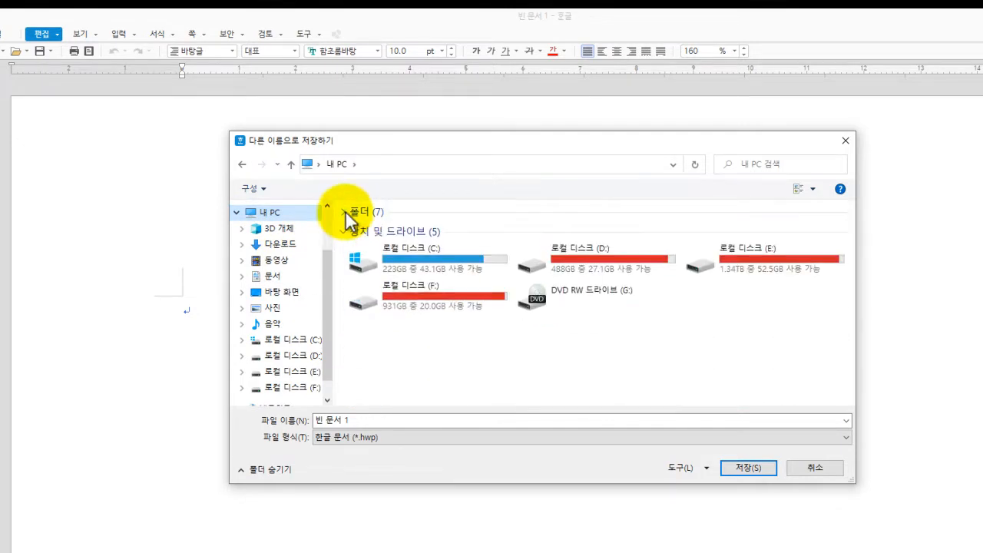
{"action": "left_click", "coordinate": [346, 215]}
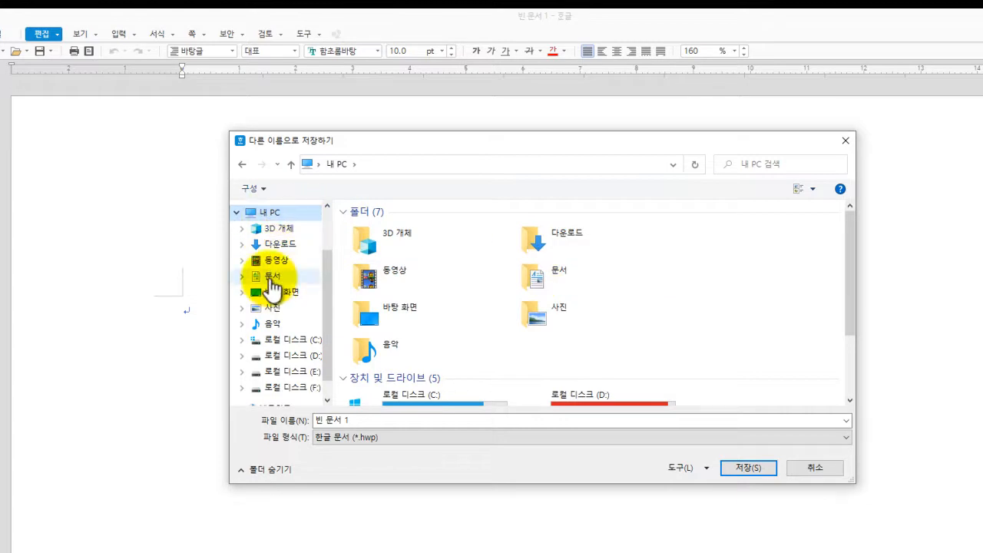
{"action": "left_click", "coordinate": [238, 213]}
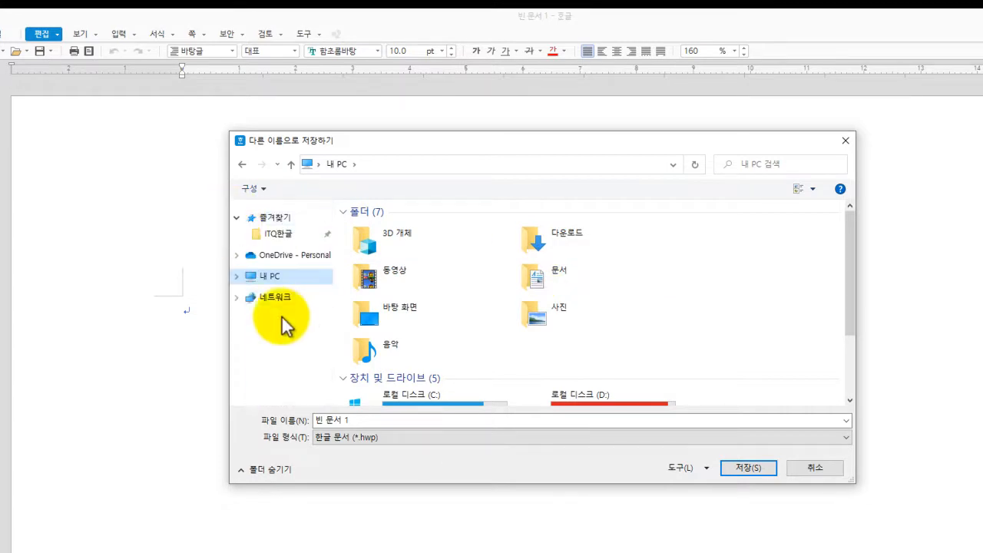
{"action": "left_click", "coordinate": [341, 211]}
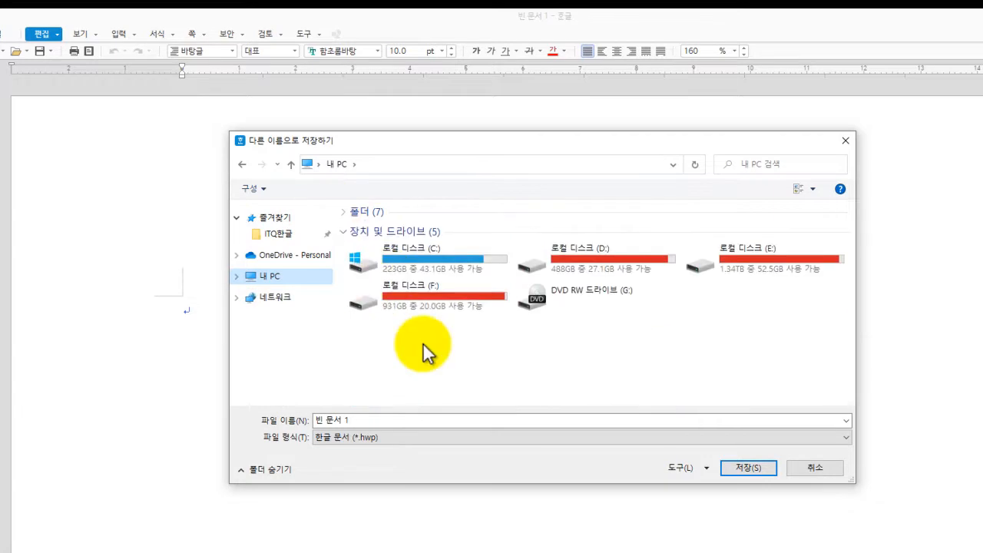
{"action": "left_click", "coordinate": [237, 279]}
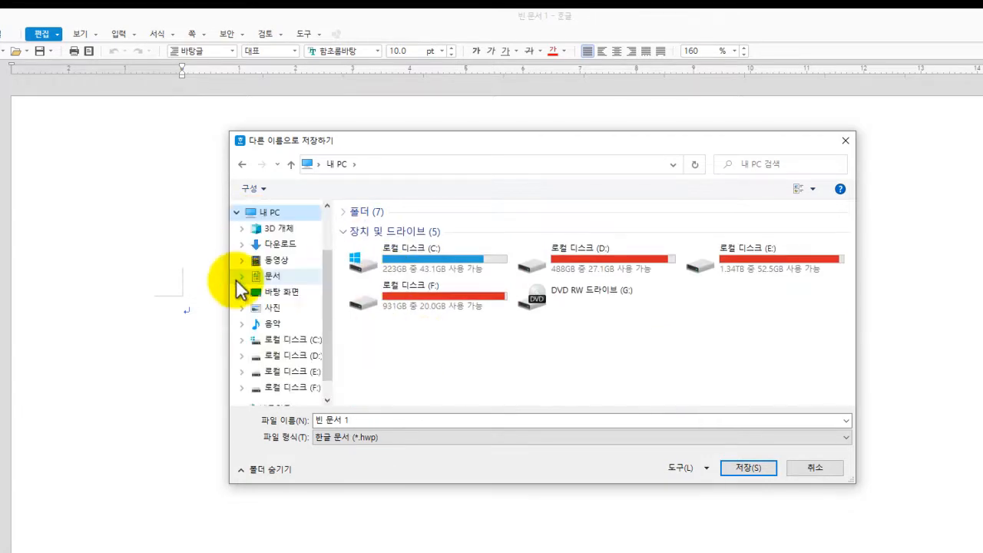
{"action": "left_click", "coordinate": [344, 212]}
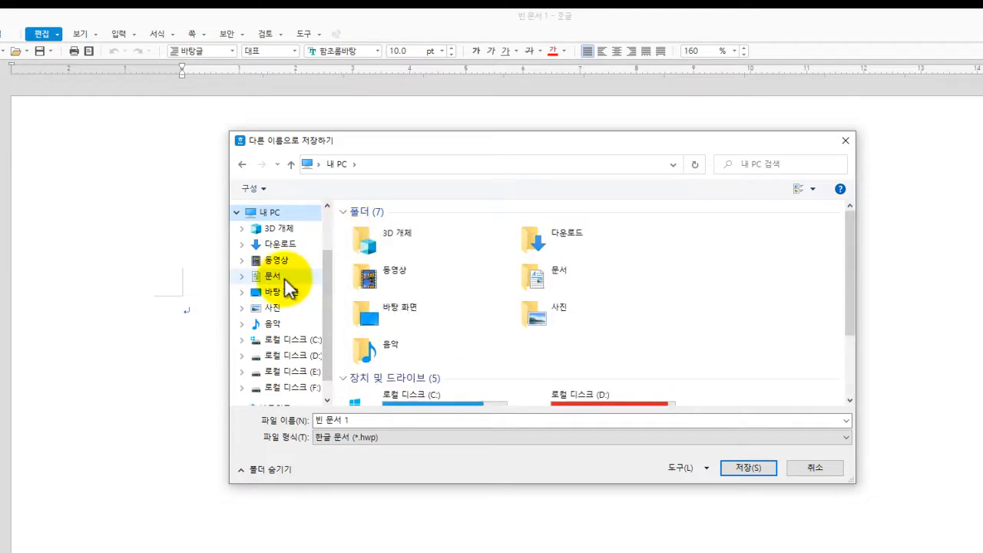
Step: Choose the ITQ folder inside 문서 as the save location
{"action": "left_click", "coordinate": [285, 277]}
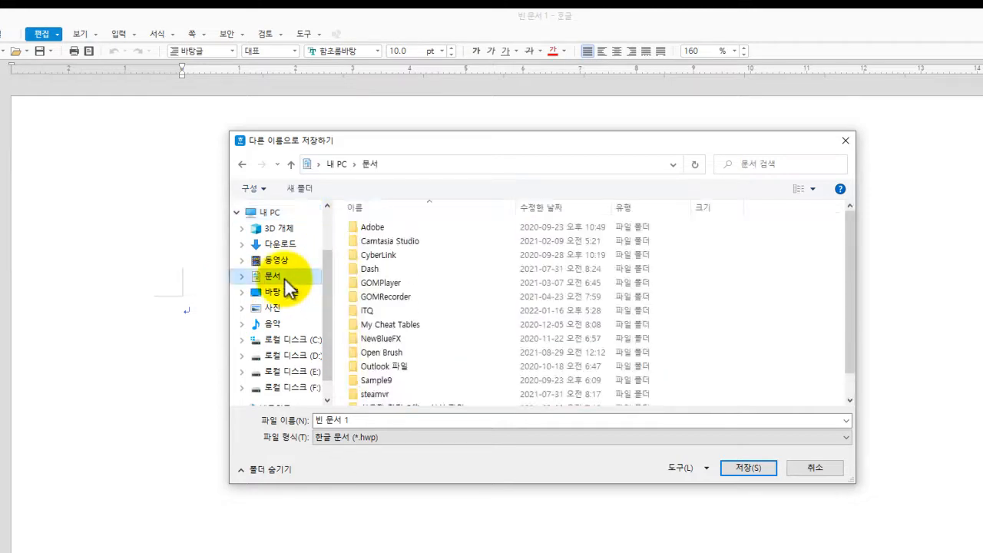
{"action": "double_click", "coordinate": [372, 310]}
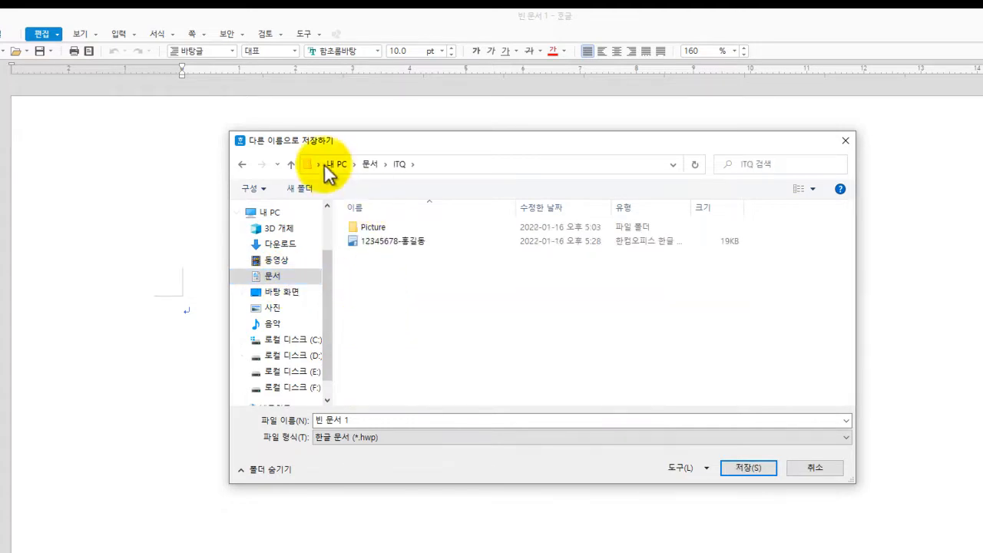
{"action": "left_click_drag", "start_coordinate": [297, 149], "coordinate": [423, 178]}
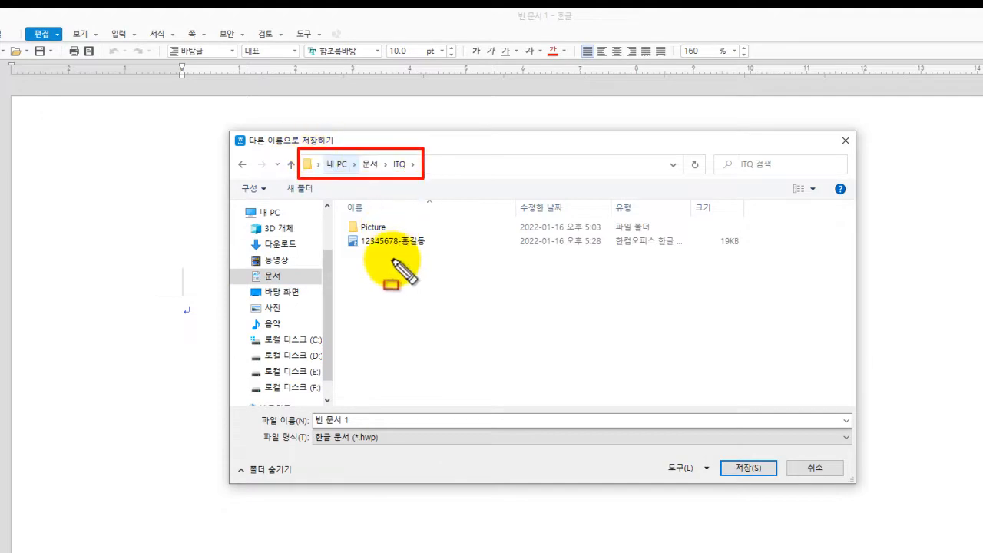
{"action": "key", "text": "Escape"}
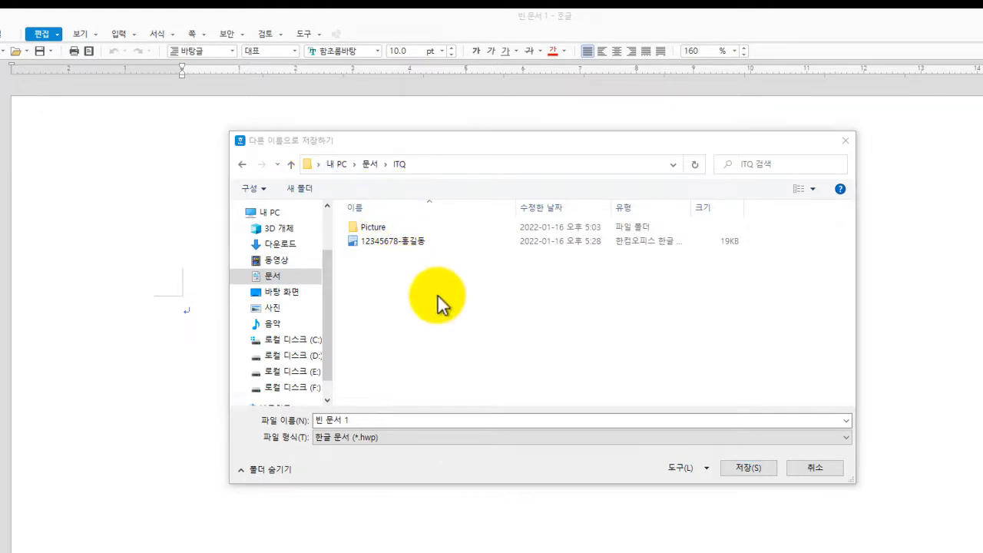
Step: Name the file with the candidate number and candidate's name joined by a hyphen, and save it as a 한글 문서 (*.hwp)
{"action": "left_click", "coordinate": [356, 416]}
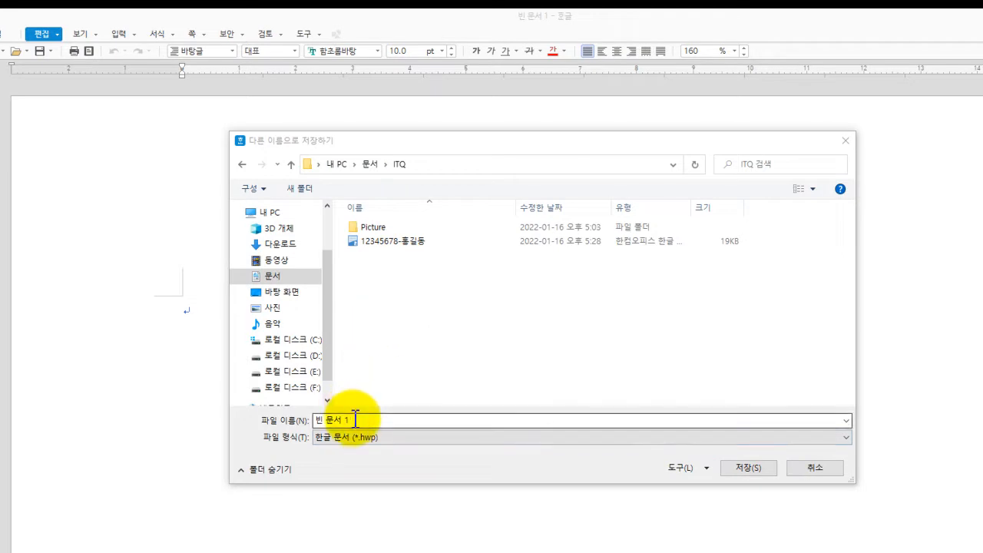
{"action": "key", "text": "ctrl+a"}
{"action": "type", "text": "11"}
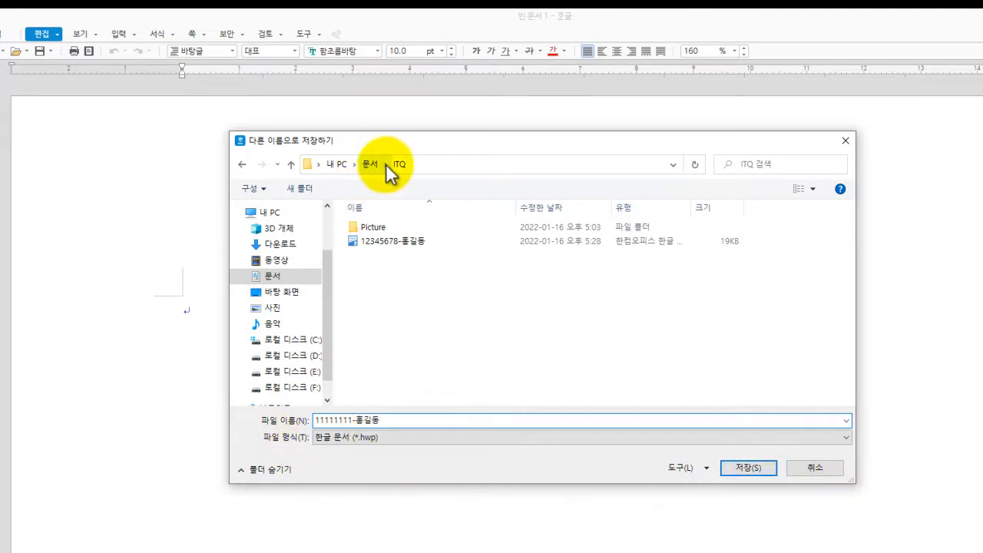
{"action": "key", "text": "Tab"}
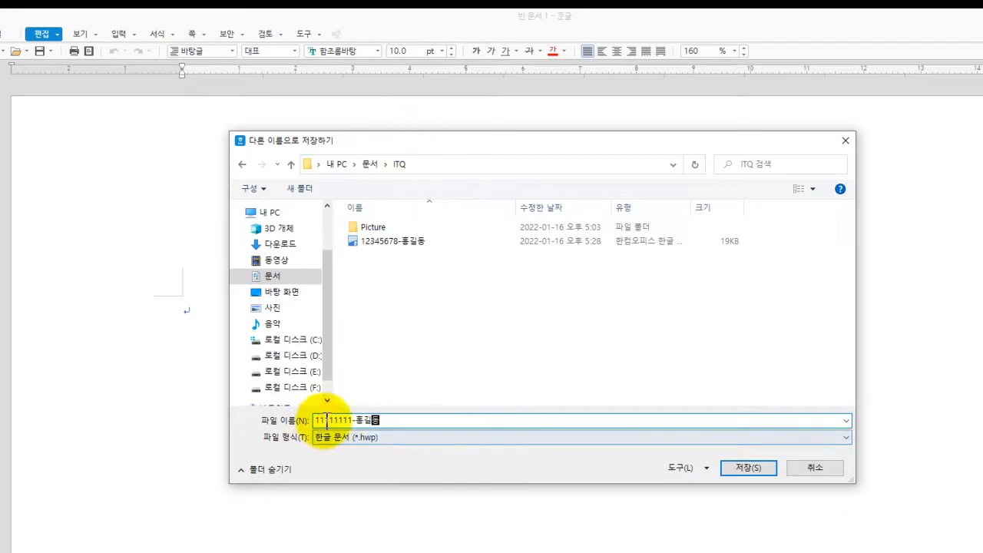
{"action": "left_click", "coordinate": [316, 420]}
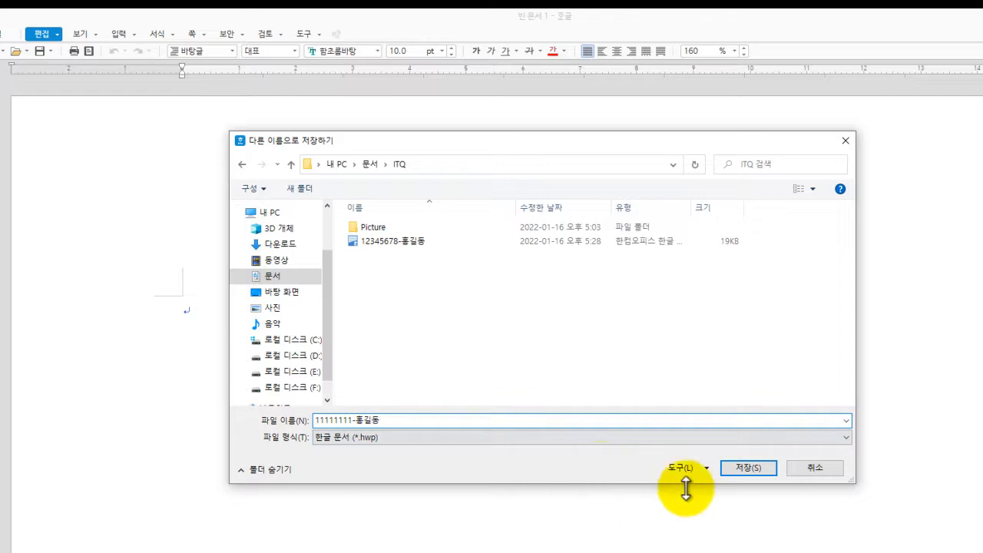
{"action": "left_click", "coordinate": [758, 470]}
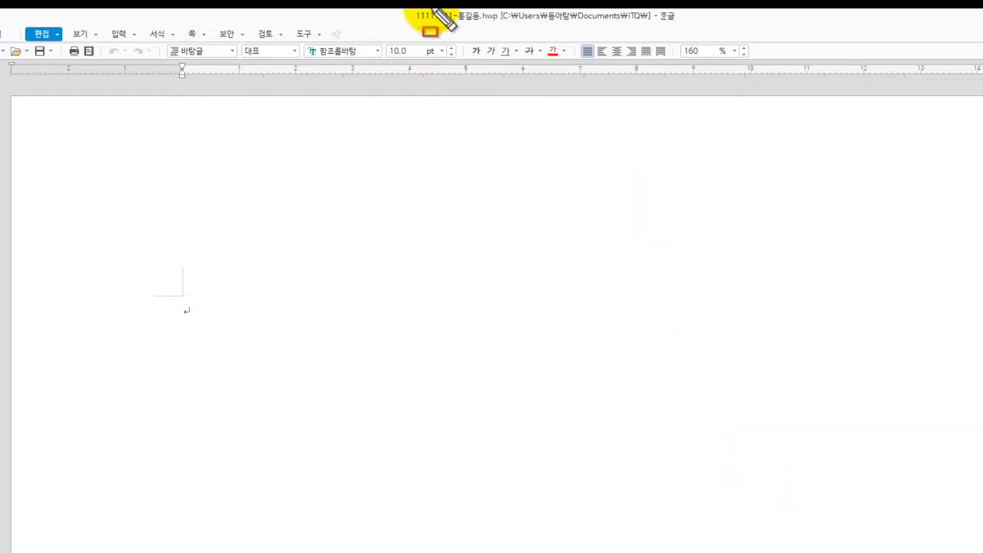
{"action": "mouse_move", "coordinate": [407, 9]}
{"action": "left_mouse_down"}
{"action": "mouse_move", "coordinate": [637, 27]}
{"action": "mouse_move", "coordinate": [502, 23]}
{"action": "left_mouse_up"}
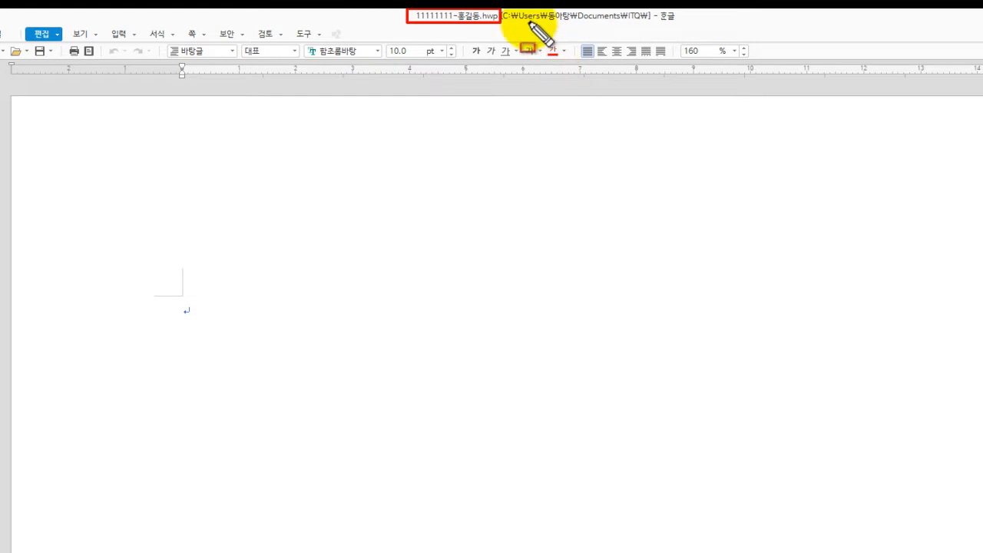
{"action": "left_click_drag", "start_coordinate": [519, 10], "coordinate": [622, 24]}
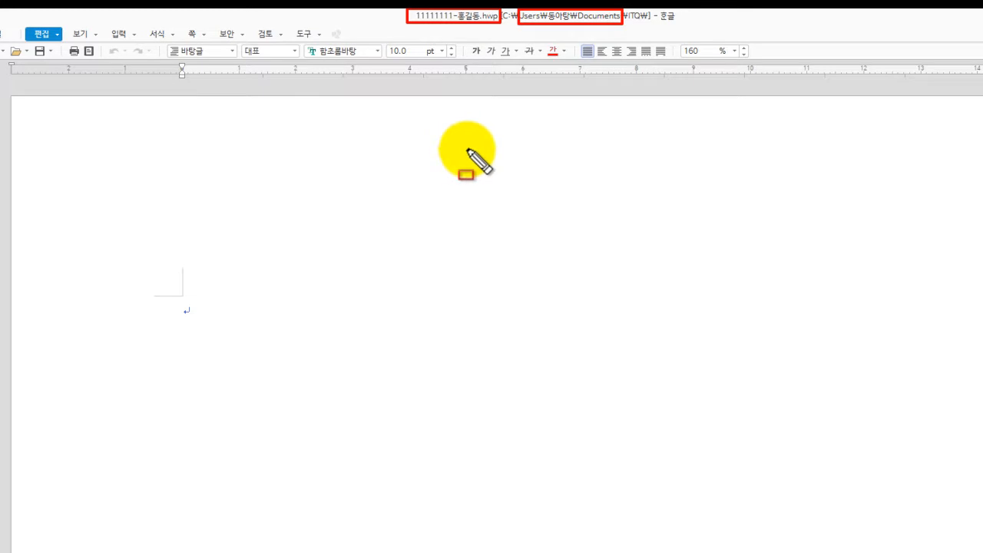
{"action": "key", "text": "Escape"}
Step: Switch to the ITQ exam program, send the saved .hwp answer file to the exam-room PC, and close the transfer dialog
{"action": "left_click", "coordinate": [209, 305]}
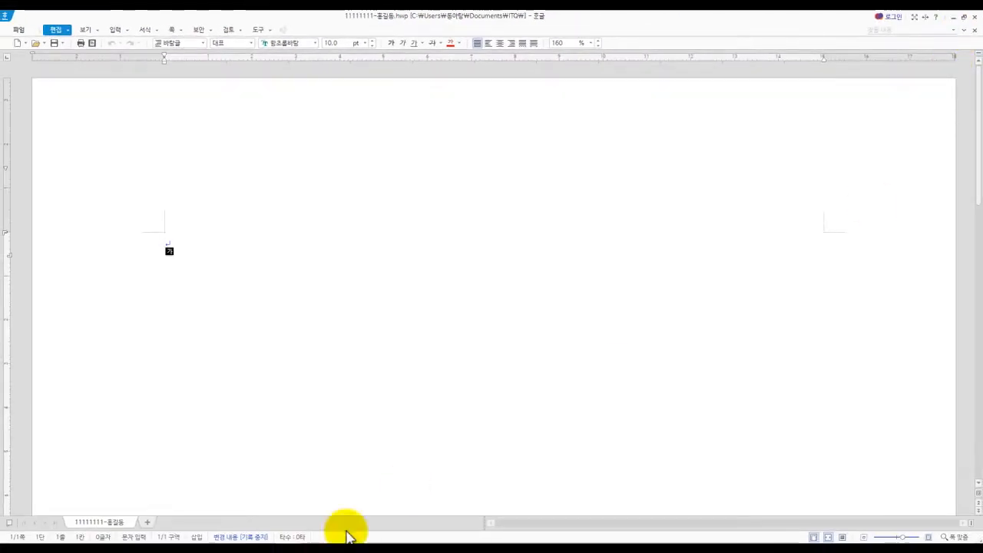
{"action": "left_click", "coordinate": [270, 540]}
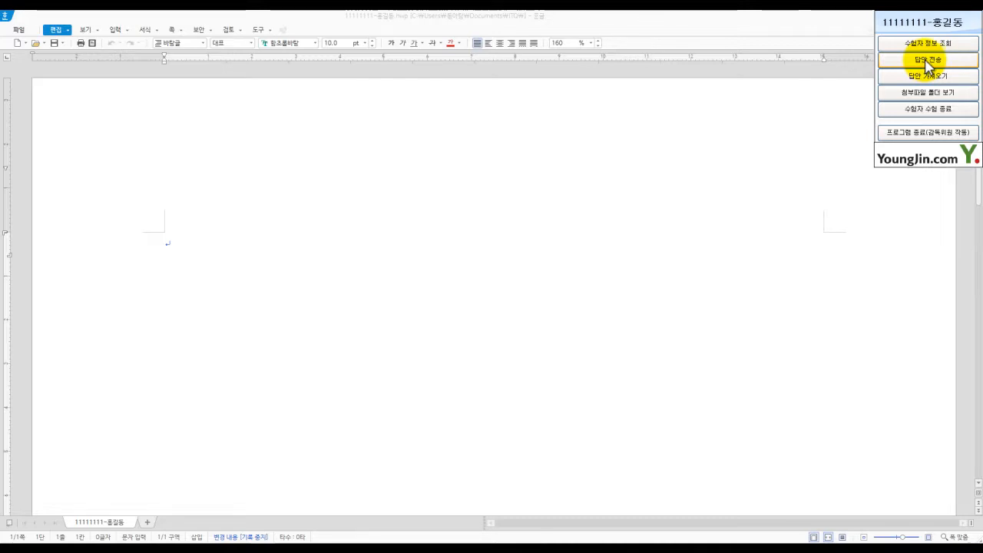
{"action": "left_click", "coordinate": [929, 61]}
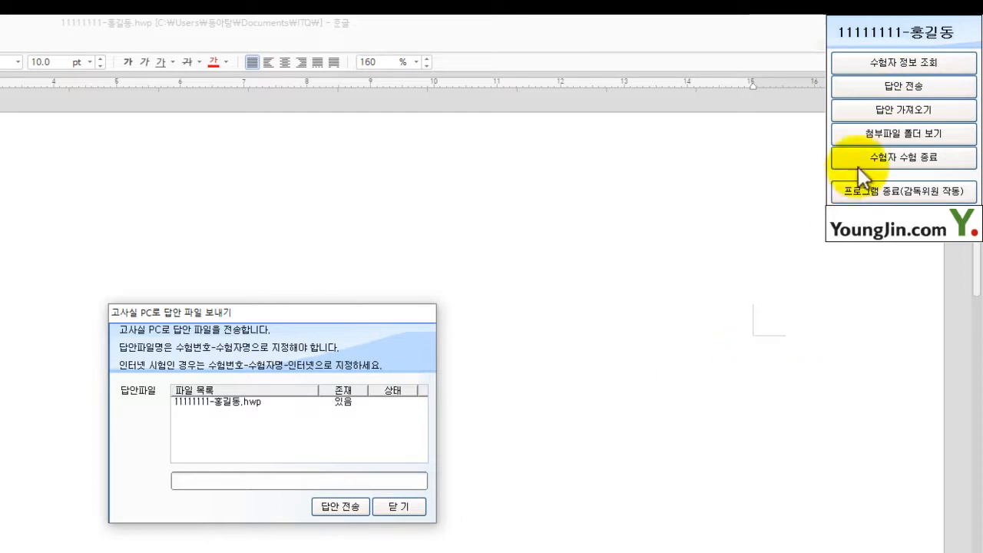
{"action": "left_click", "coordinate": [207, 404]}
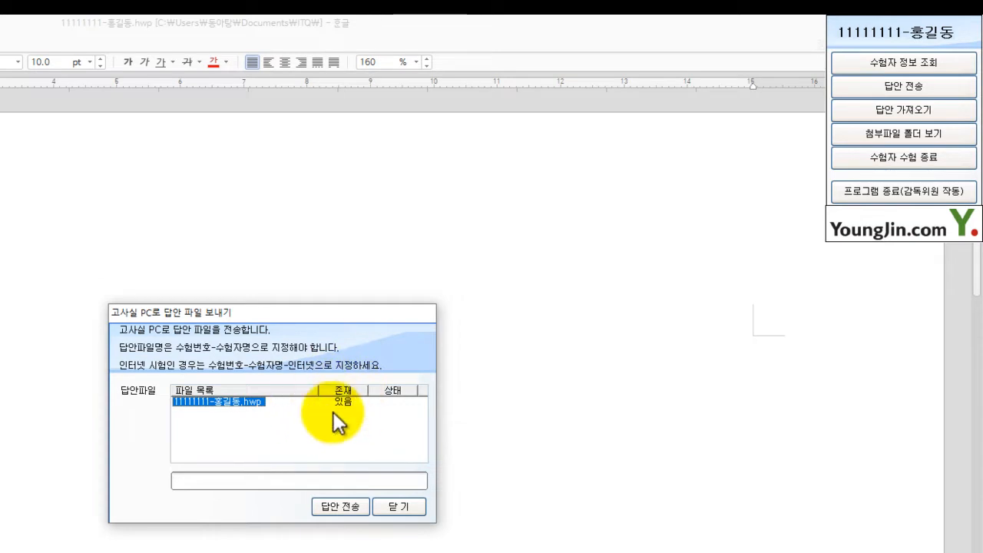
{"action": "left_click", "coordinate": [347, 513]}
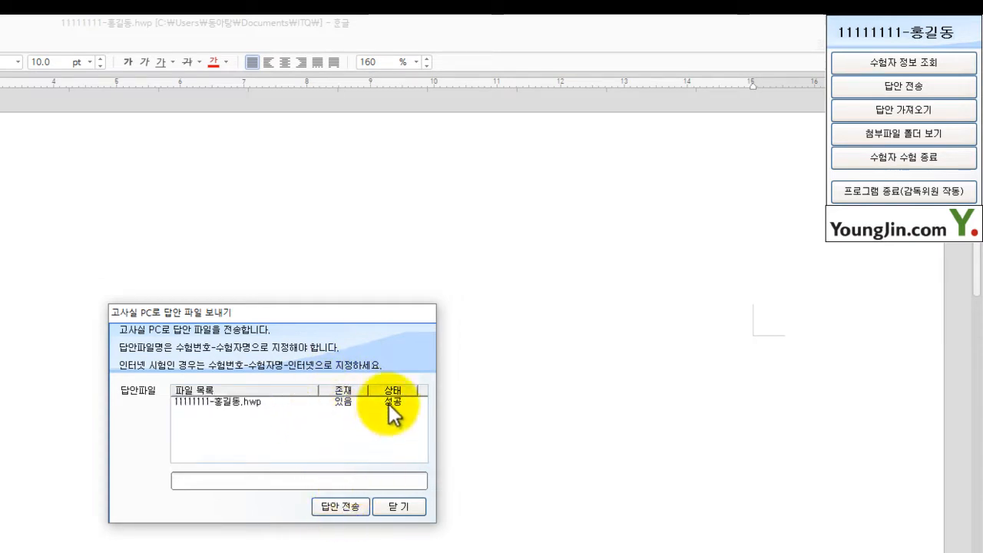
{"action": "left_click_drag", "start_coordinate": [371, 375], "coordinate": [417, 413]}
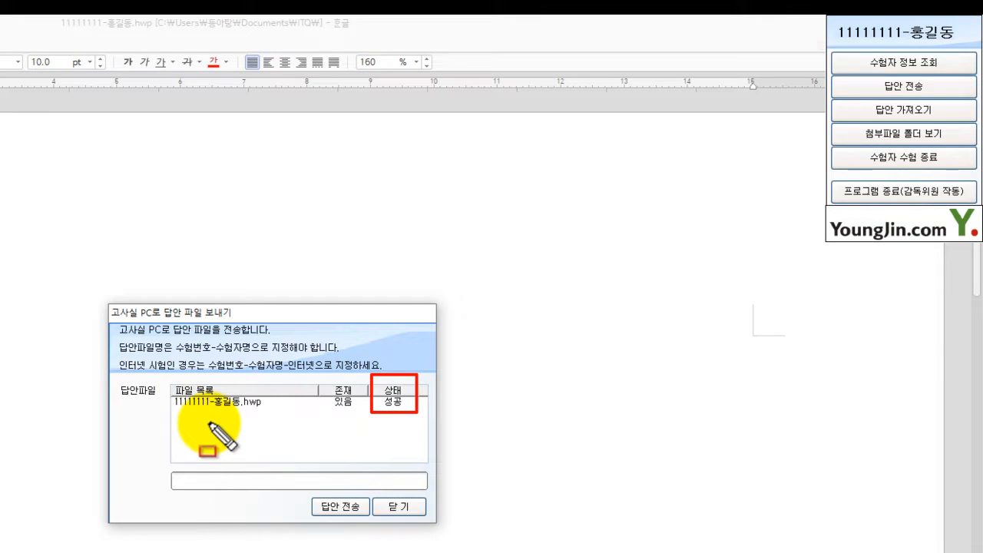
{"action": "left_click", "coordinate": [405, 508]}
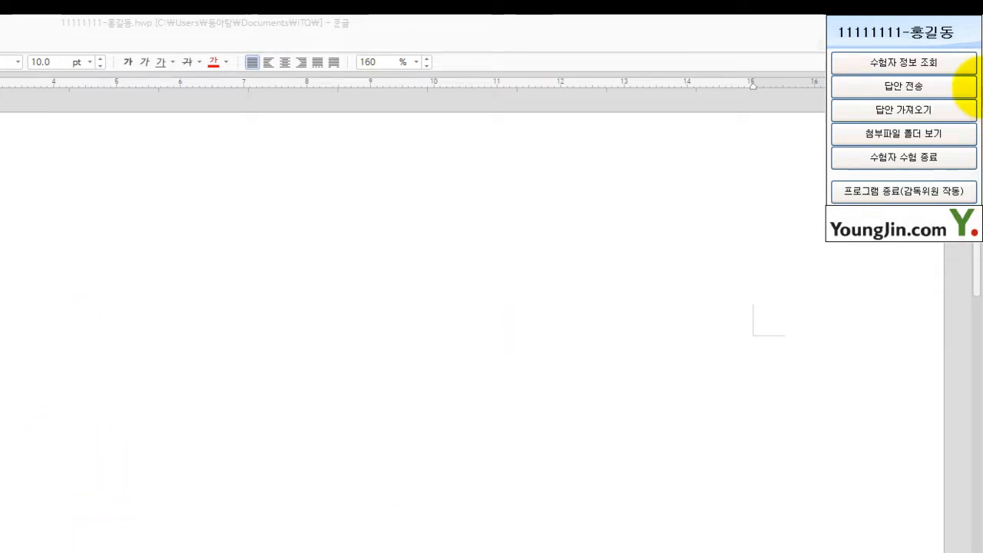
Step: Reopen and close the answer transfer dialog, and enter several lines of random filler text in the document, ending with "df" and "sadfkad;l"
{"action": "left_click", "coordinate": [903, 86]}
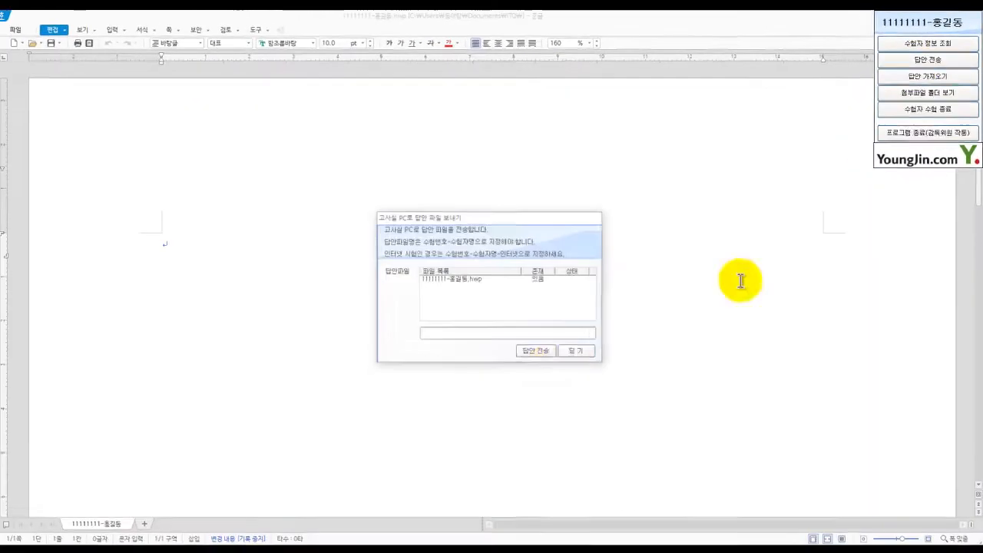
{"action": "left_click", "coordinate": [584, 350]}
{"action": "type", "text": "ㄹ;ㅏㅣ어ㅏ길"}
{"action": "key", "text": "Return"}
{"action": "key", "text": "Return"}
{"action": "type", "text": "ㅁㅇ라ㅇ리;"}
{"action": "key", "text": "Return"}
{"action": "key", "text": "Hangul"}
{"action": "type", "text": "df"}
{"action": "key", "text": "Return"}
{"action": "type", "text": "sadfkad:l"}
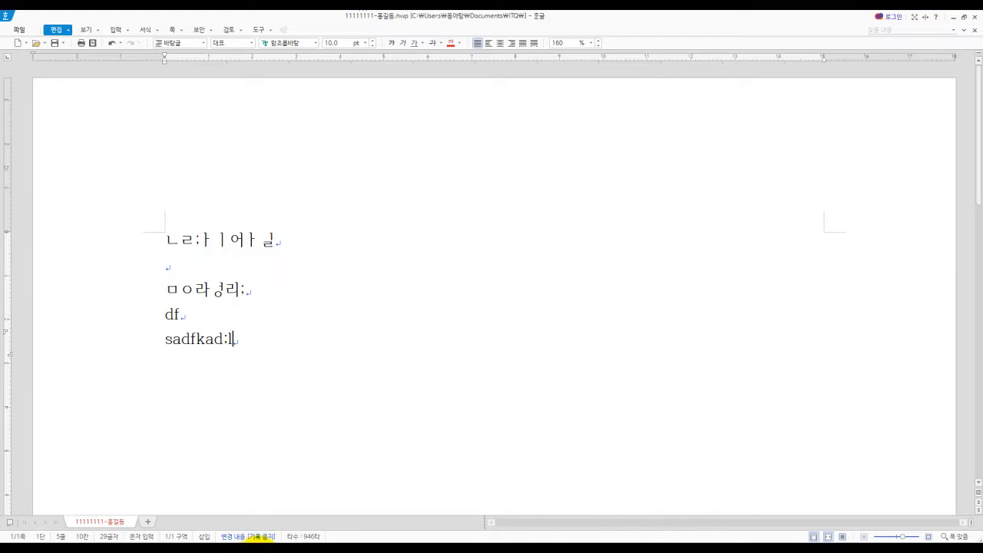
Step: Send the answer file to the exam-room PC again without saving the document's new text, and close the transfer dialog
{"action": "mouse_move", "coordinate": [939, 138]}
{"action": "left_click", "coordinate": [930, 60]}
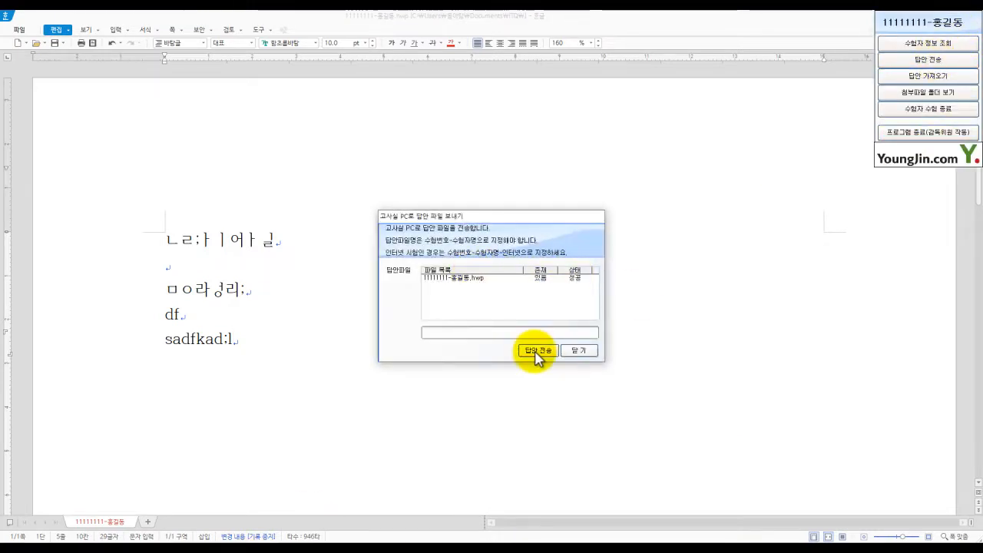
{"action": "left_click", "coordinate": [537, 351]}
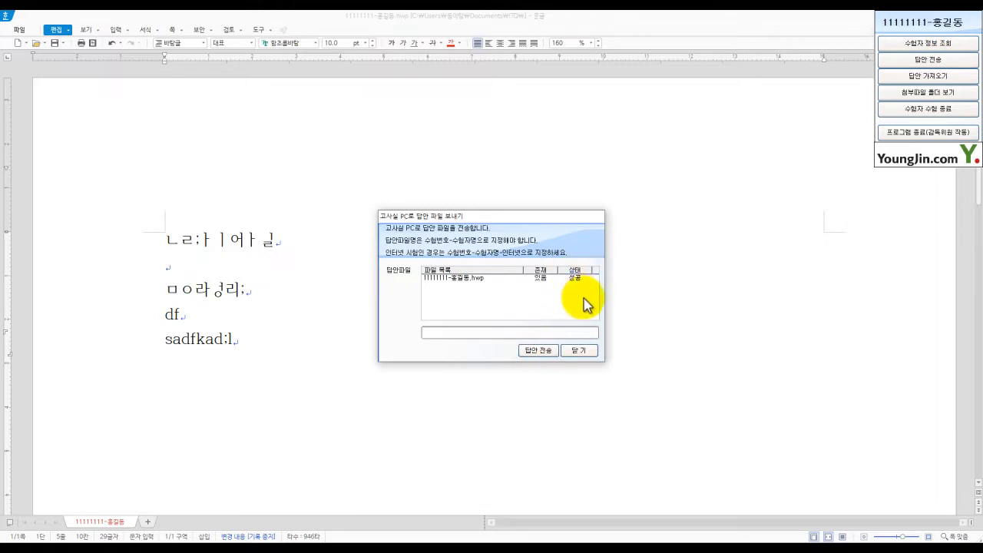
{"action": "left_click", "coordinate": [589, 356]}
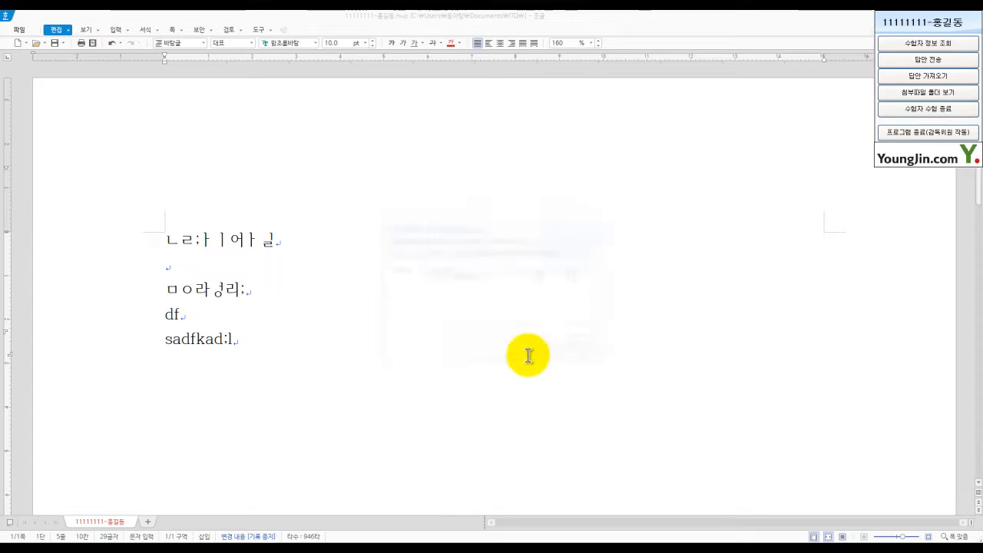
Step: Replace all the filler text with new lines reading "df'dsd", a blank line, "sf", "sd" and "fsdf"
{"action": "left_click_drag", "start_coordinate": [161, 240], "coordinate": [268, 357]}
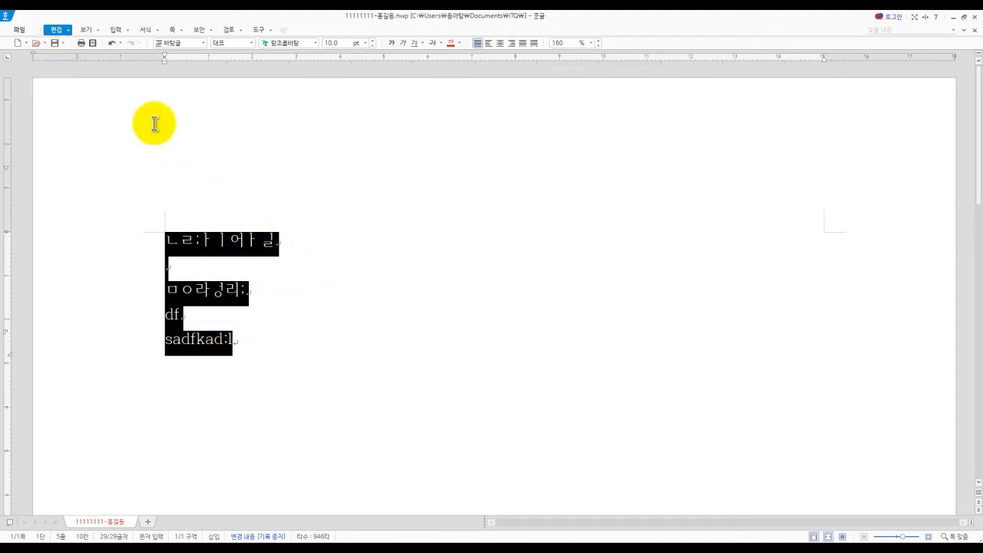
{"action": "key", "text": "Delete"}
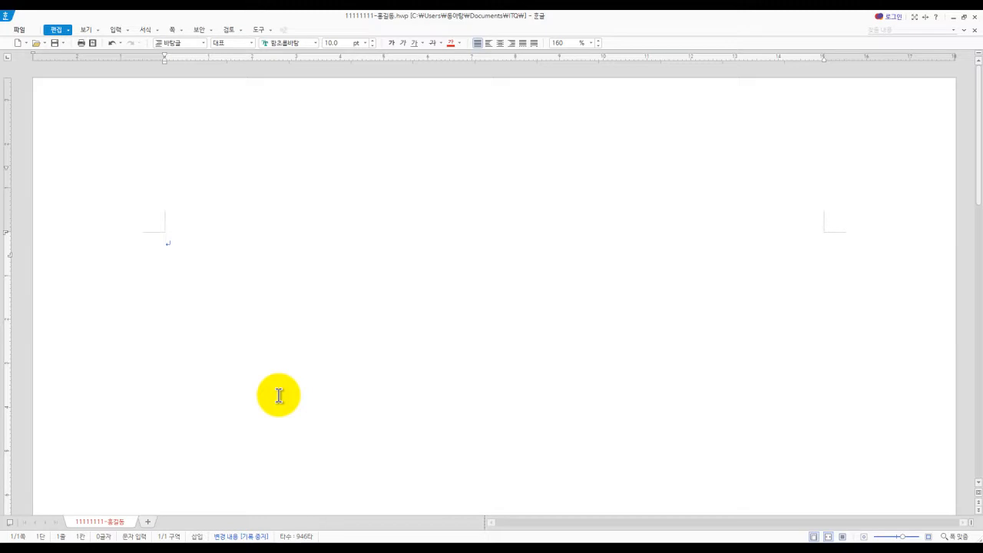
{"action": "type", "text": "sd"}
{"action": "key", "text": "Return"}
{"action": "key", "text": "Return"}
{"action": "type", "text": "sf"}
{"action": "key", "text": "Return"}
{"action": "type", "text": "sd"}
{"action": "key", "text": "Return"}
{"action": "type", "text": "f"}
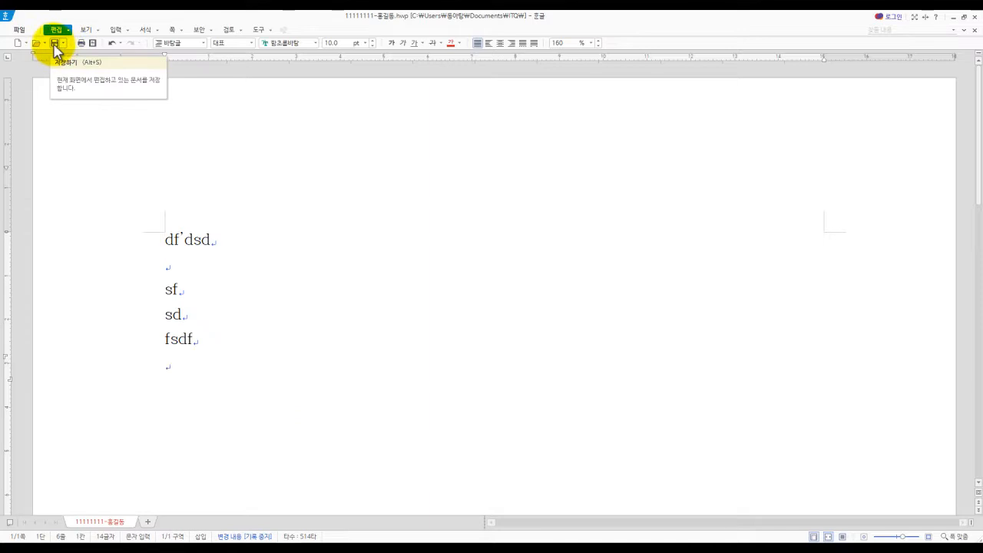
Step: Save the answer document, send the updated file to the exam-room PC from the ITQ exam program, and close the transfer dialog
{"action": "left_click", "coordinate": [19, 29]}
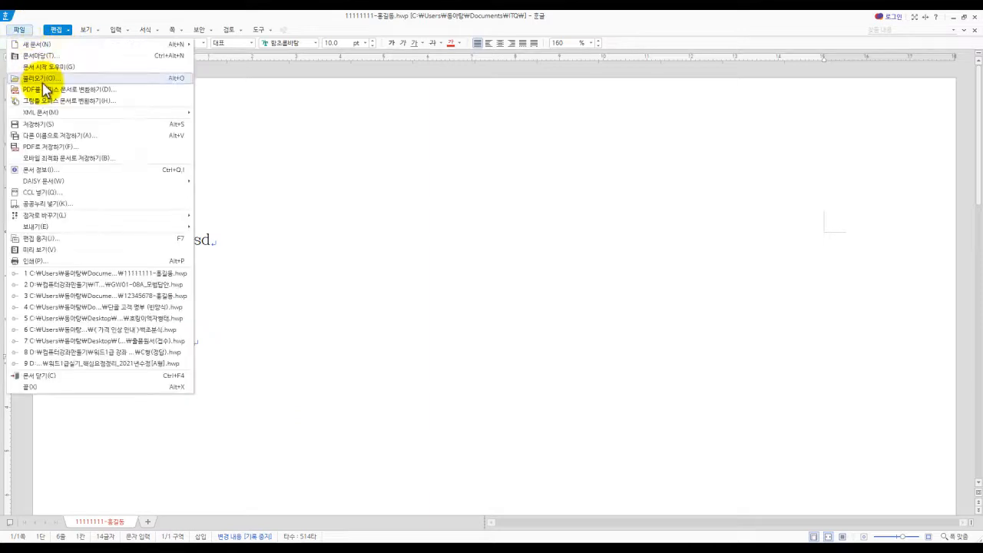
{"action": "left_click", "coordinate": [46, 126]}
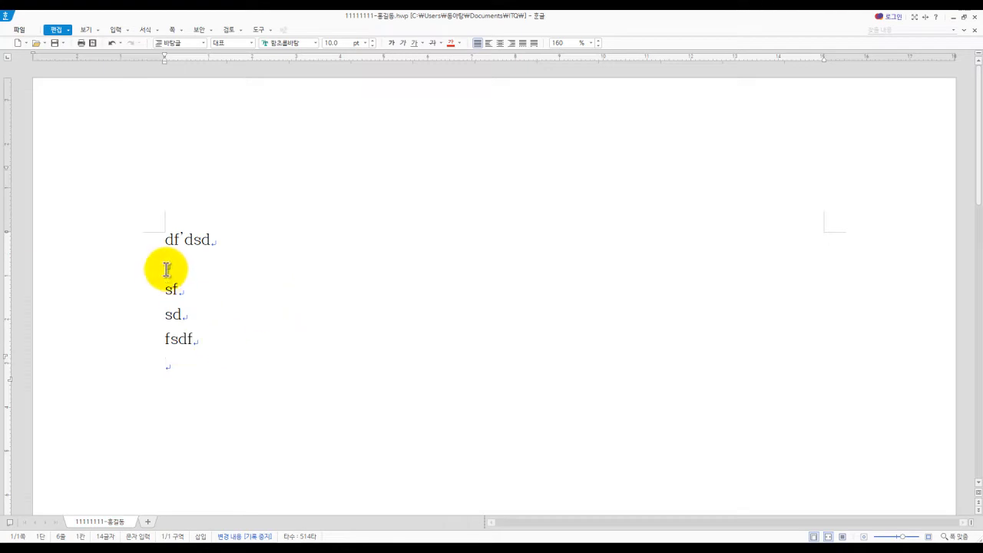
{"action": "left_click", "coordinate": [952, 16]}
{"action": "left_click", "coordinate": [924, 60]}
{"action": "left_click", "coordinate": [545, 350]}
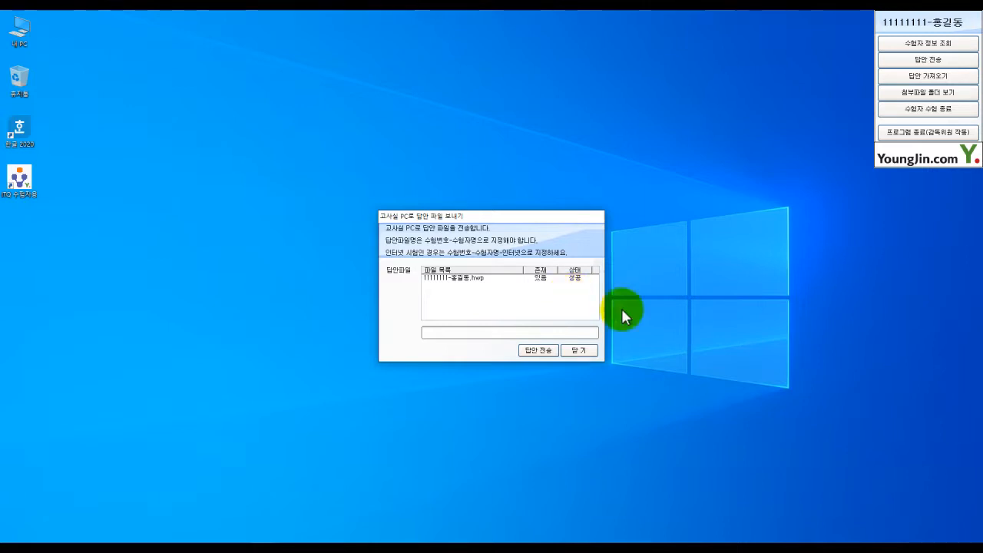
{"action": "left_click", "coordinate": [579, 354]}
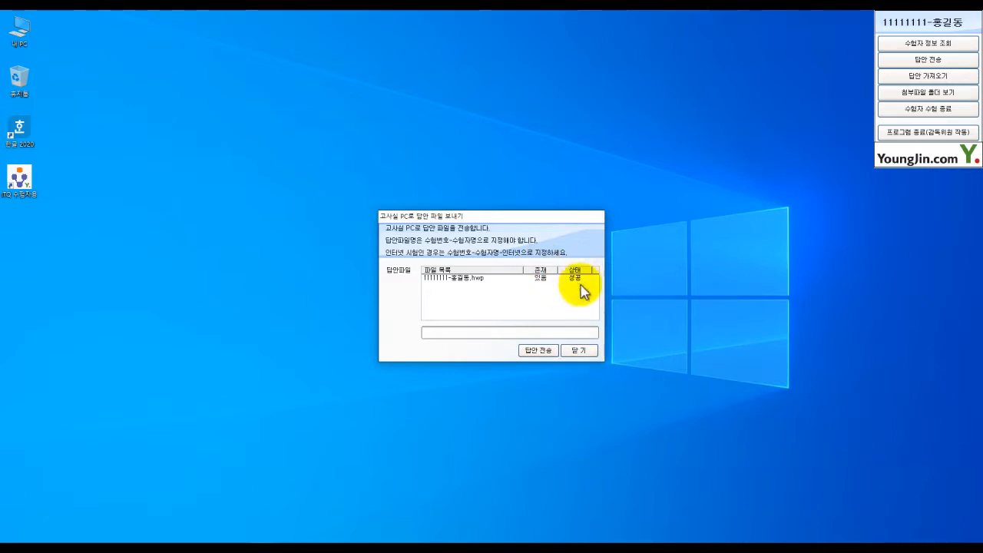
{"action": "left_click", "coordinate": [581, 352]}
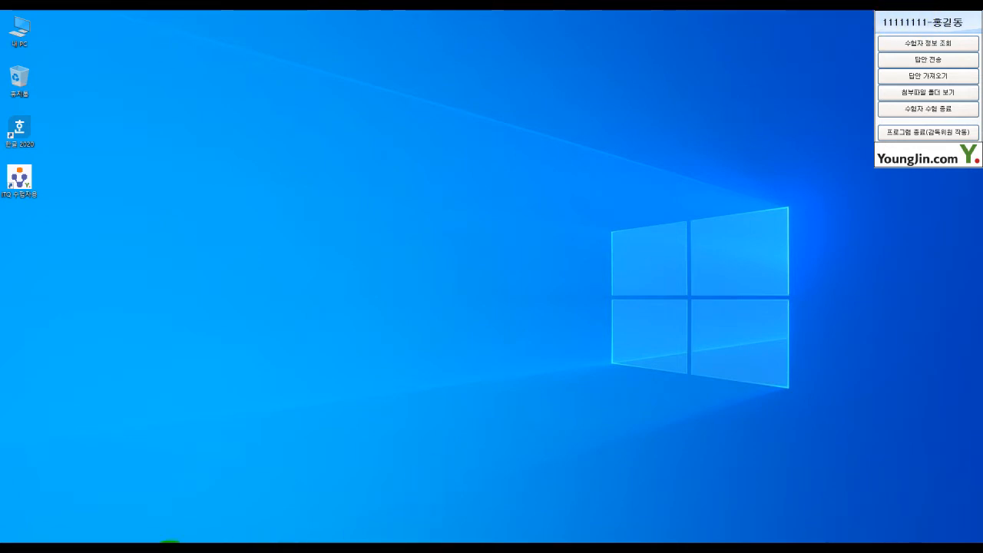
Step: Switch back to the Hangul answer document and delete all of its filler text
{"action": "mouse_move", "coordinate": [265, 540]}
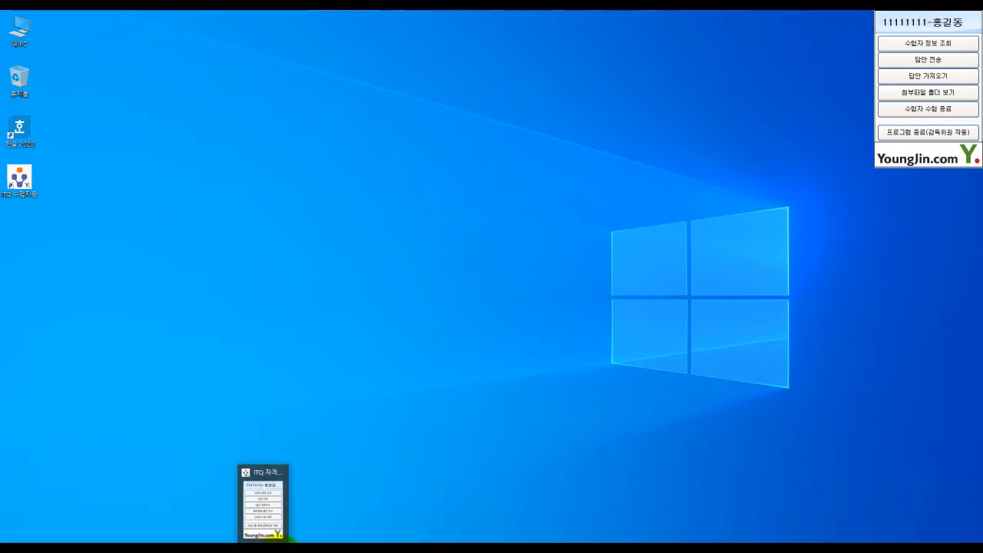
{"action": "left_click", "coordinate": [288, 530]}
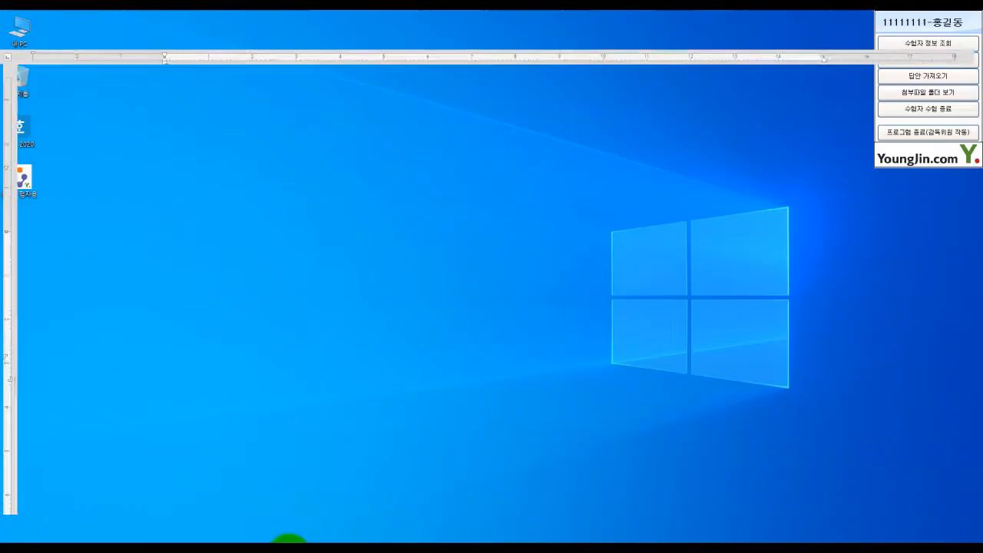
{"action": "left_click_drag", "start_coordinate": [227, 380], "coordinate": [123, 189]}
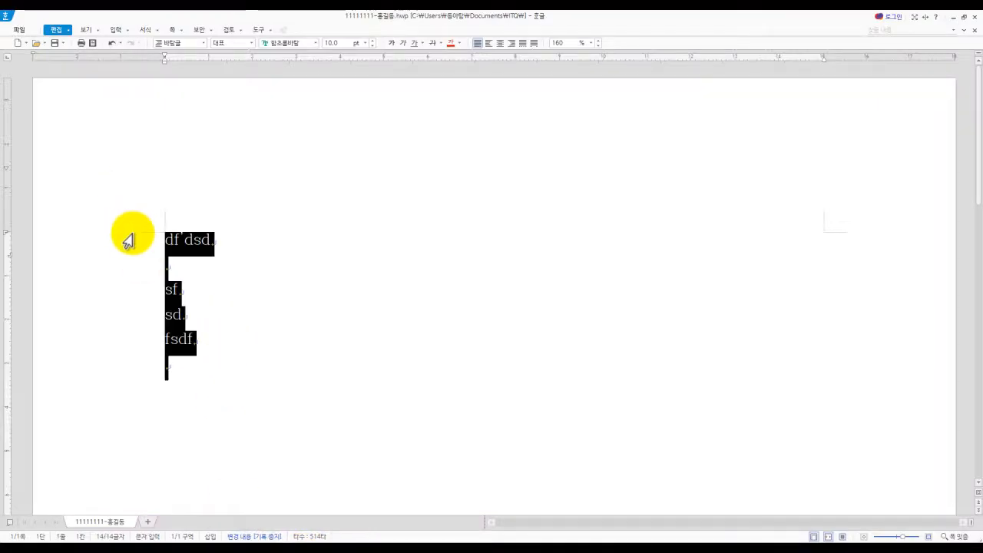
{"action": "key", "text": "Delete"}
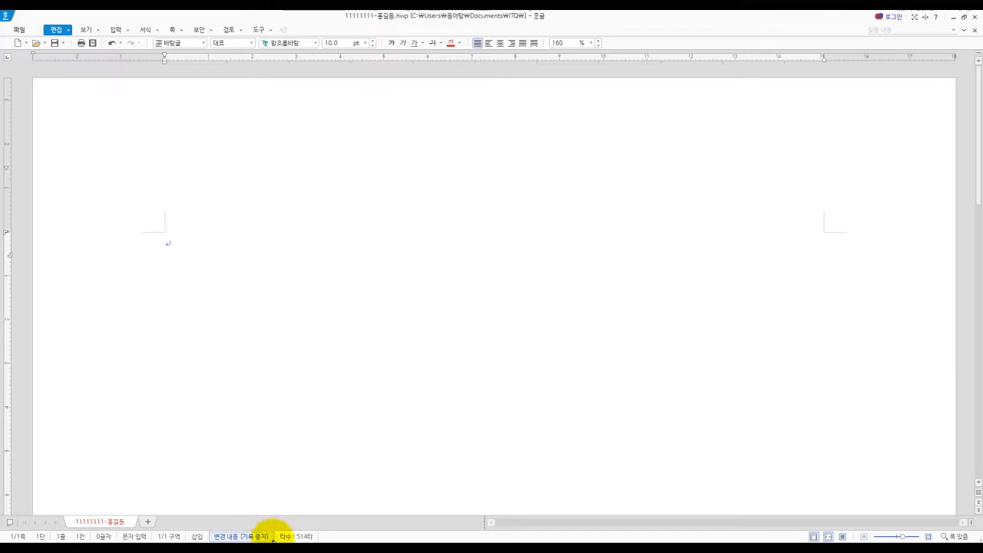
Step: Switch to the GW01-08A.pdf exam paper and examine the common-section (공통 부문) rules on paper margins and page division
{"action": "key", "text": "alt+Tab"}
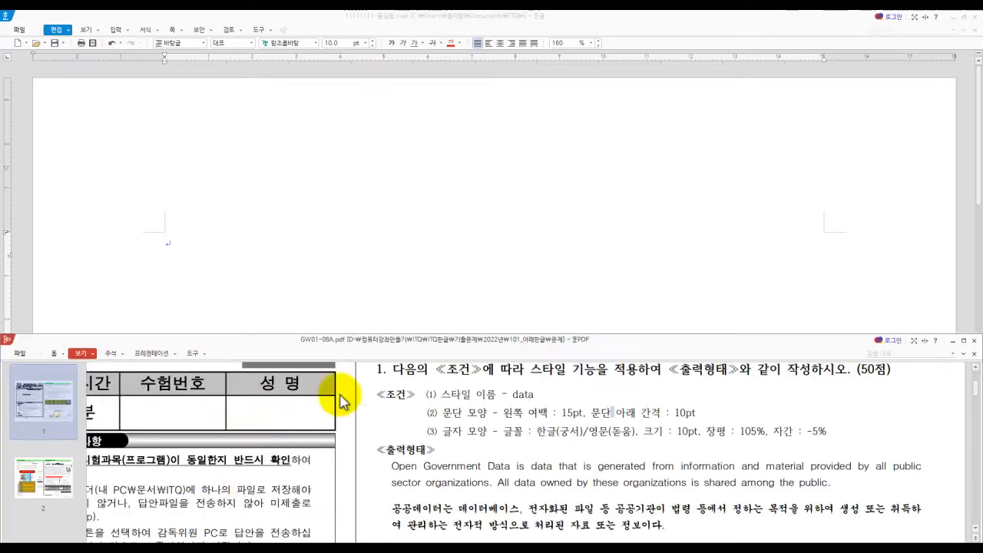
{"action": "scroll", "coordinate": [294, 485], "scroll_direction": "left", "scroll_amount": 5}
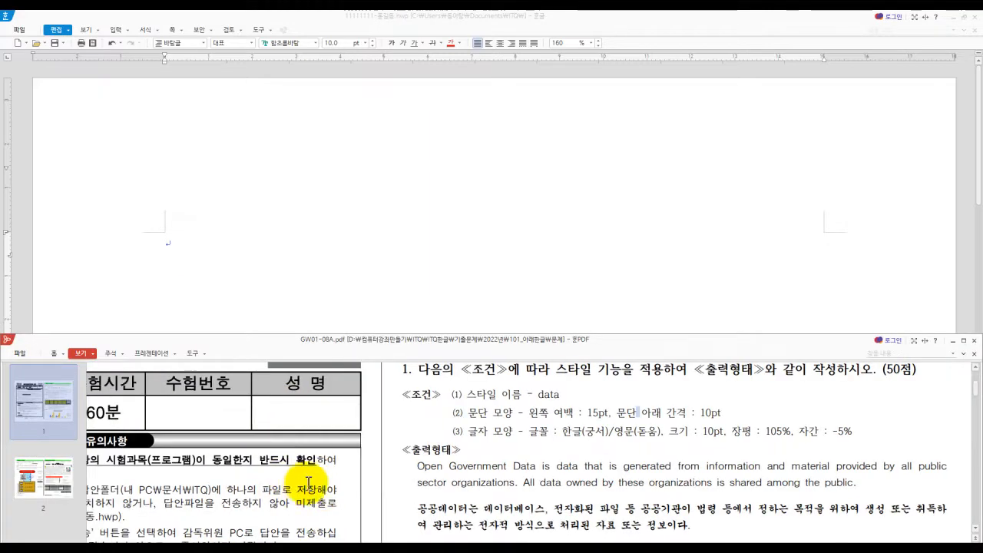
{"action": "scroll", "coordinate": [423, 471], "scroll_direction": "down", "scroll_amount": 5}
{"action": "scroll", "coordinate": [426, 472], "scroll_direction": "down", "scroll_amount": 2}
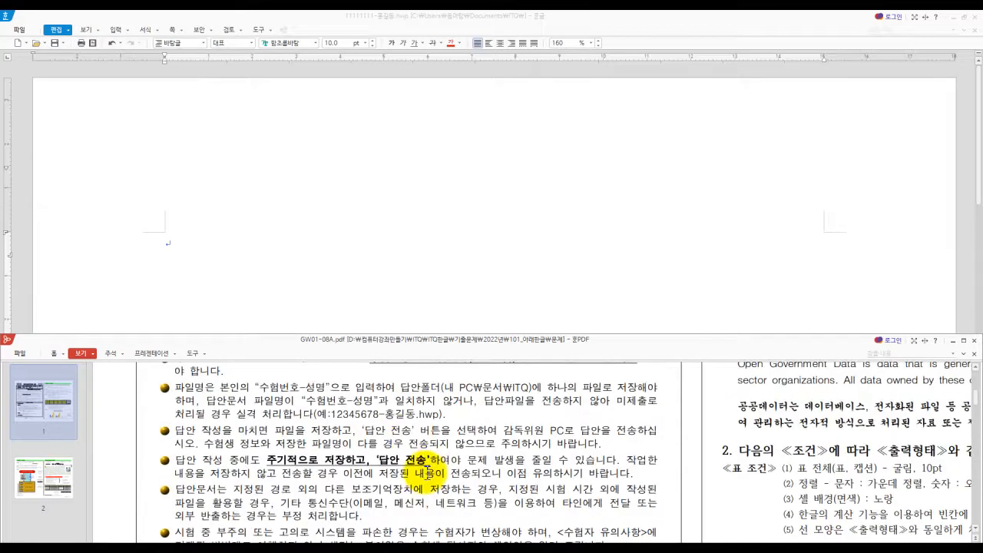
{"action": "scroll", "coordinate": [408, 438], "scroll_direction": "down", "scroll_amount": 3}
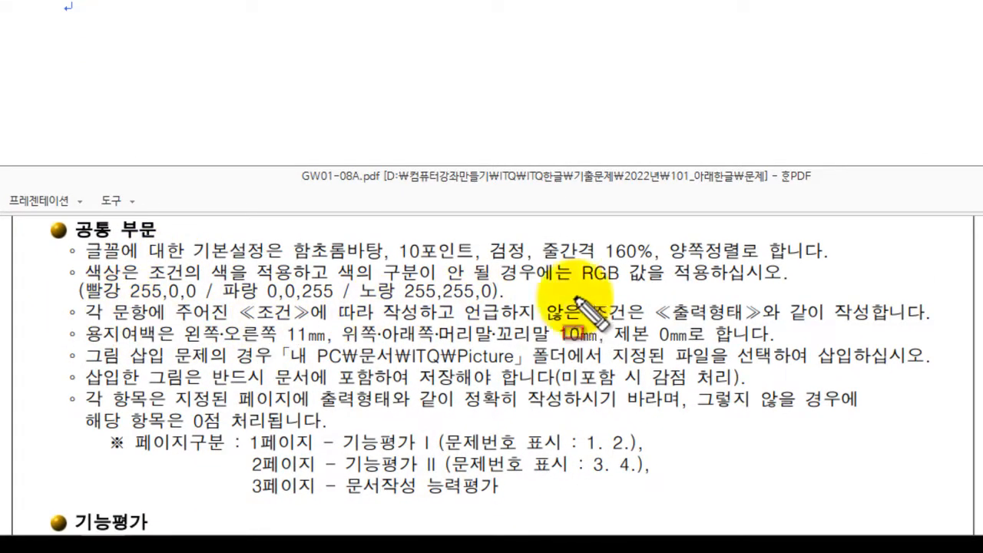
{"action": "left_click_drag", "start_coordinate": [63, 323], "coordinate": [778, 347]}
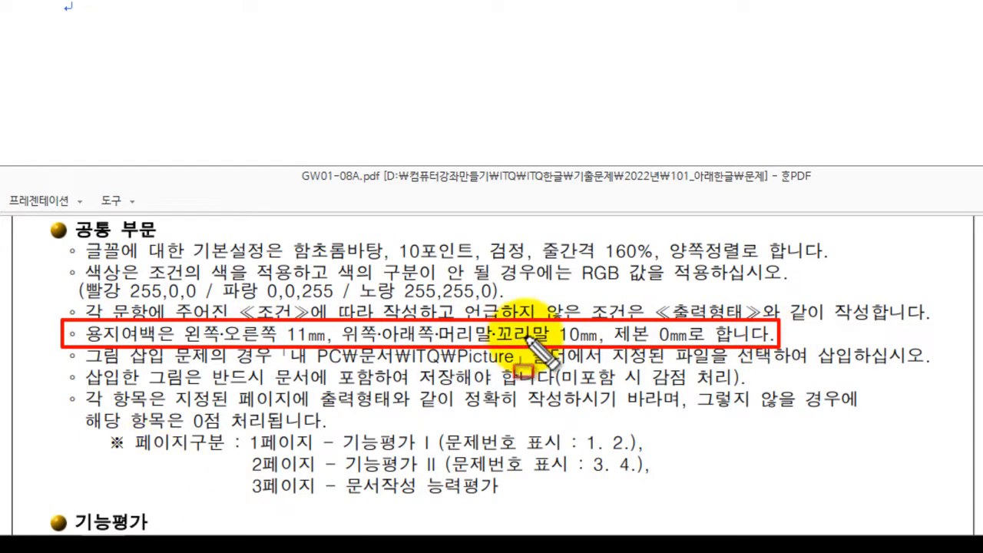
{"action": "mouse_move", "coordinate": [84, 434]}
{"action": "left_mouse_down"}
{"action": "mouse_move", "coordinate": [192, 465]}
{"action": "mouse_move", "coordinate": [453, 491]}
{"action": "mouse_move", "coordinate": [669, 495]}
{"action": "left_mouse_up"}
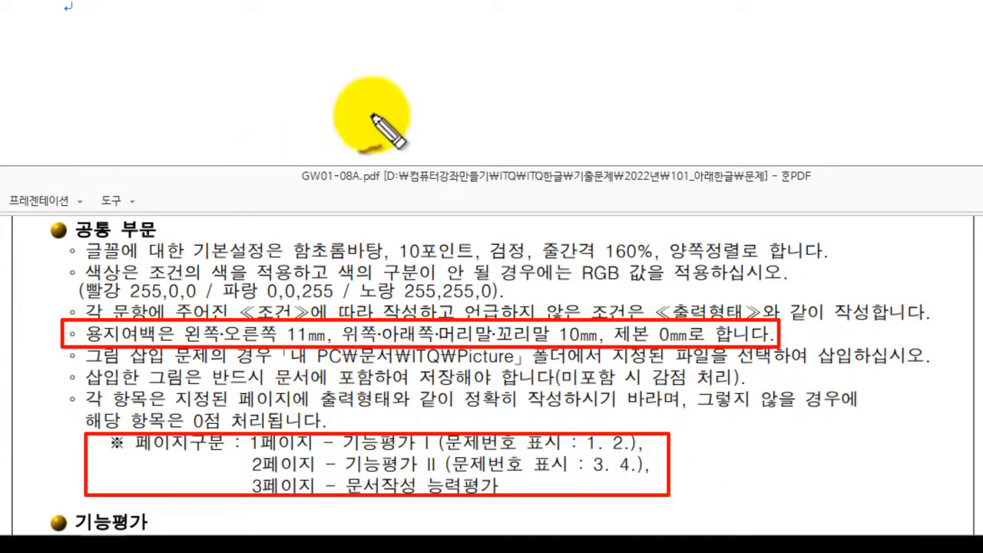
{"action": "left_click_drag", "start_coordinate": [339, 271], "coordinate": [322, 341]}
{"action": "mouse_move", "coordinate": [329, 306]}
{"action": "left_mouse_down"}
{"action": "mouse_move", "coordinate": [406, 283]}
{"action": "mouse_move", "coordinate": [384, 345]}
{"action": "left_mouse_up"}
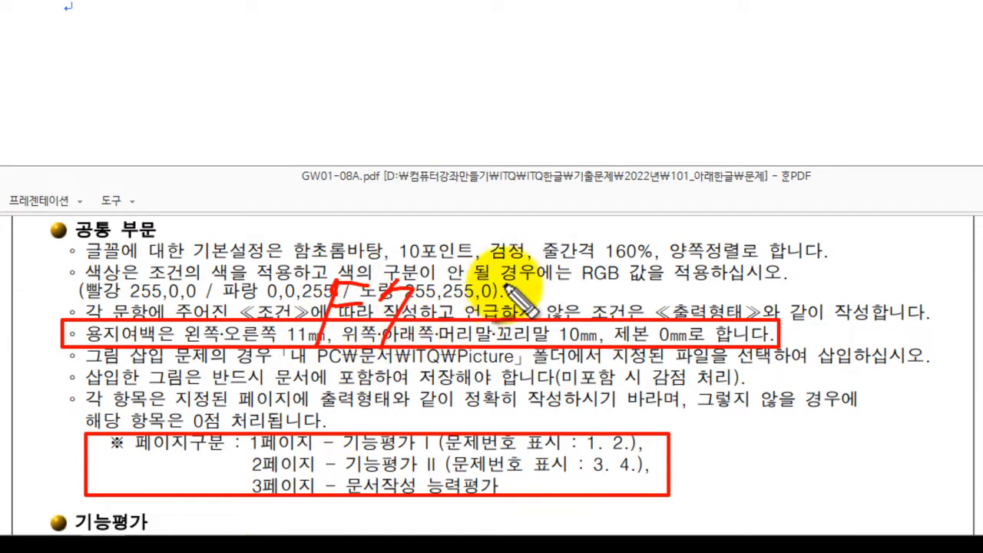
{"action": "mouse_move", "coordinate": [500, 278]}
{"action": "left_mouse_down"}
{"action": "mouse_move", "coordinate": [570, 311]}
{"action": "mouse_move", "coordinate": [538, 254]}
{"action": "mouse_move", "coordinate": [556, 295]}
{"action": "left_mouse_up"}
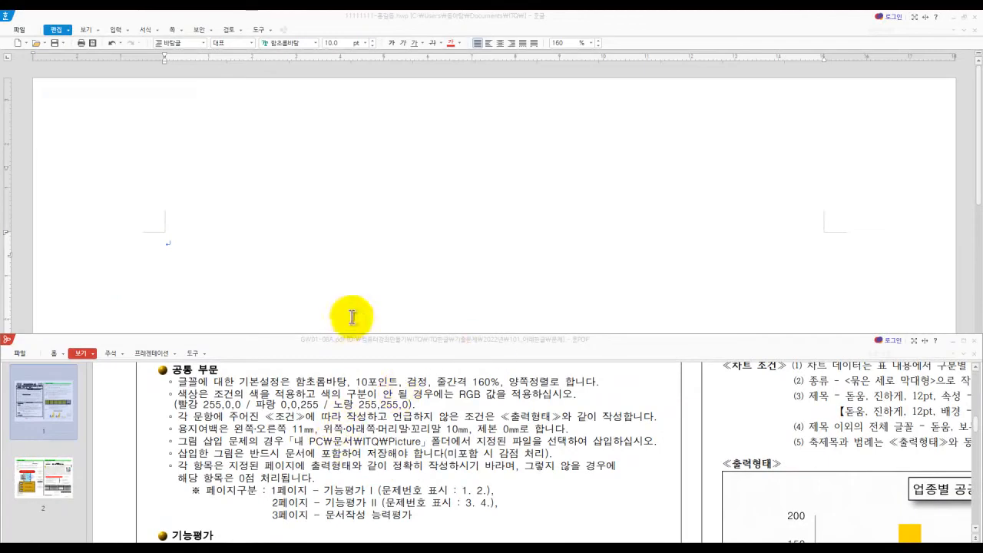
Step: Return to the blank Hangul document and show the basic (기본) toolbox
{"action": "left_click", "coordinate": [290, 239]}
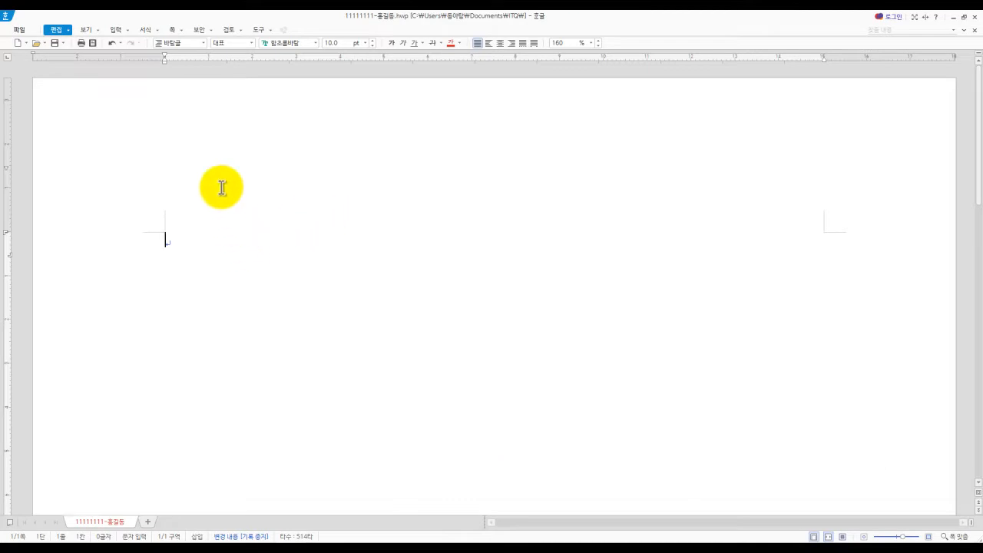
{"action": "key", "text": "Hangul"}
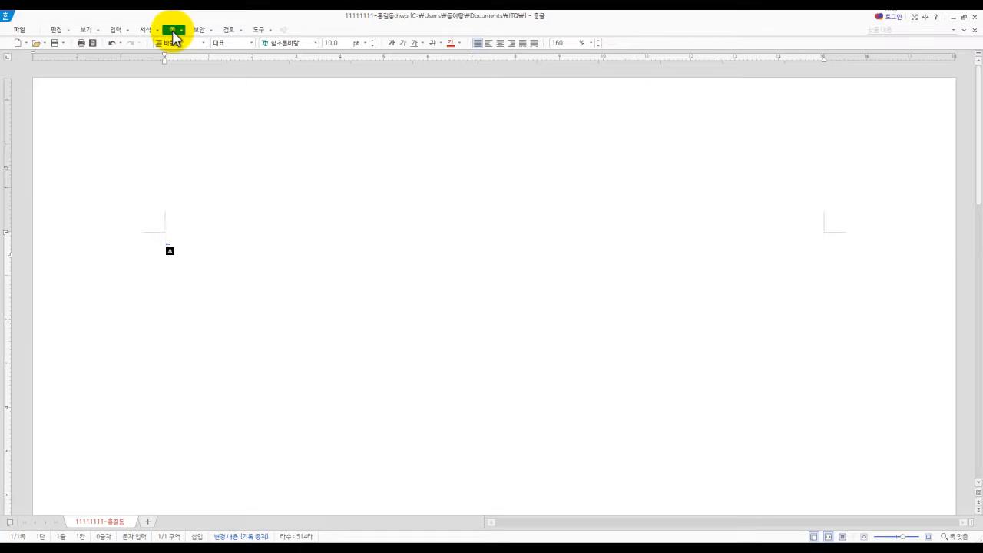
{"action": "left_click", "coordinate": [99, 30]}
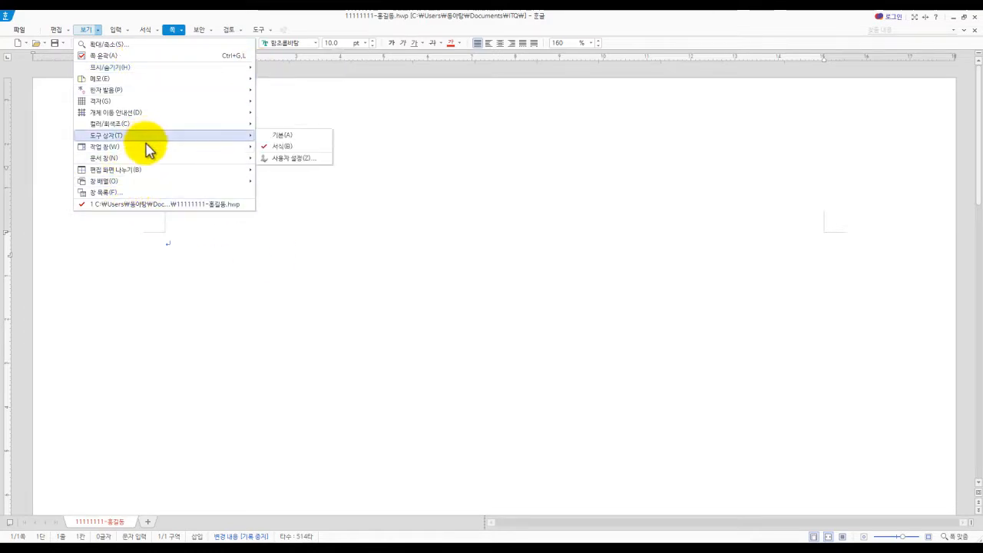
{"action": "mouse_move", "coordinate": [153, 152]}
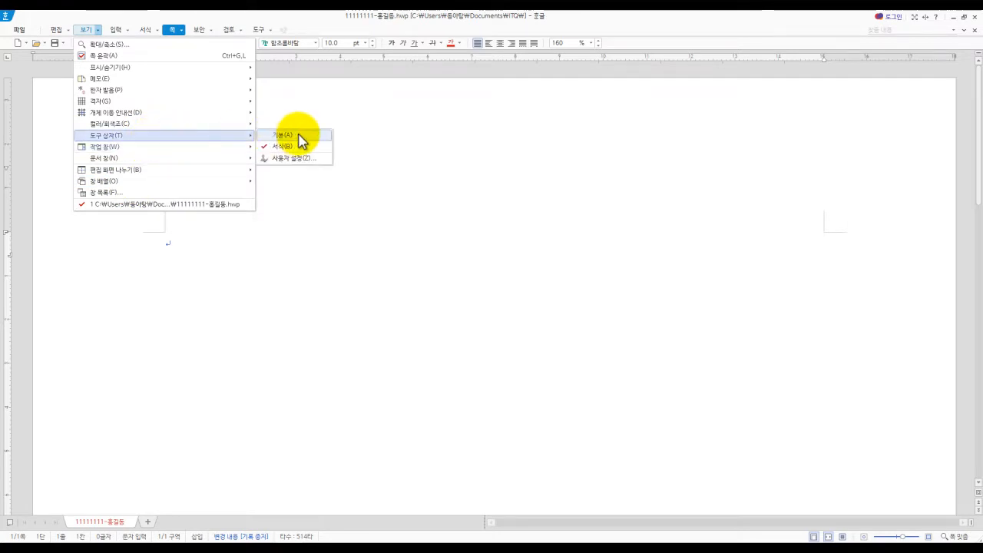
{"action": "left_click", "coordinate": [301, 140]}
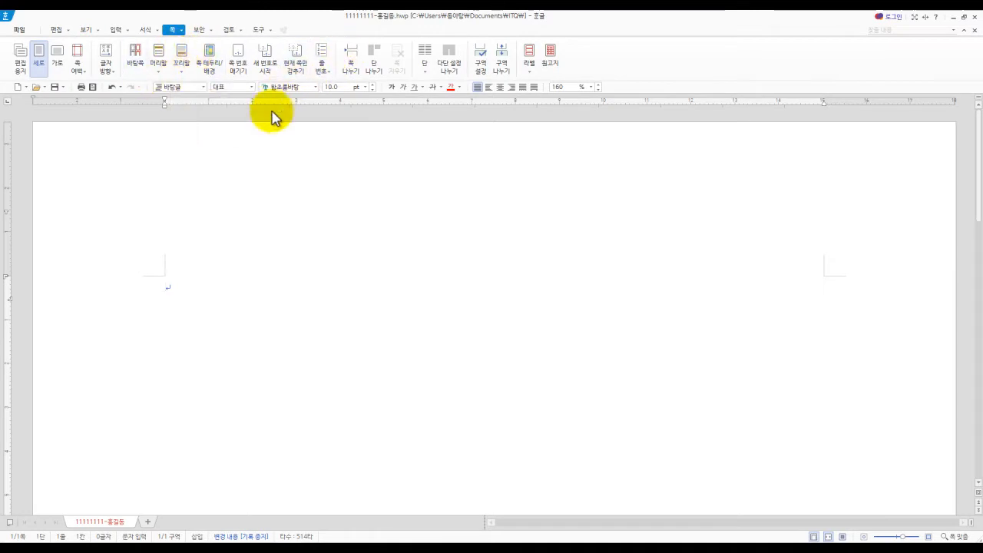
{"action": "key", "text": "Hangul"}
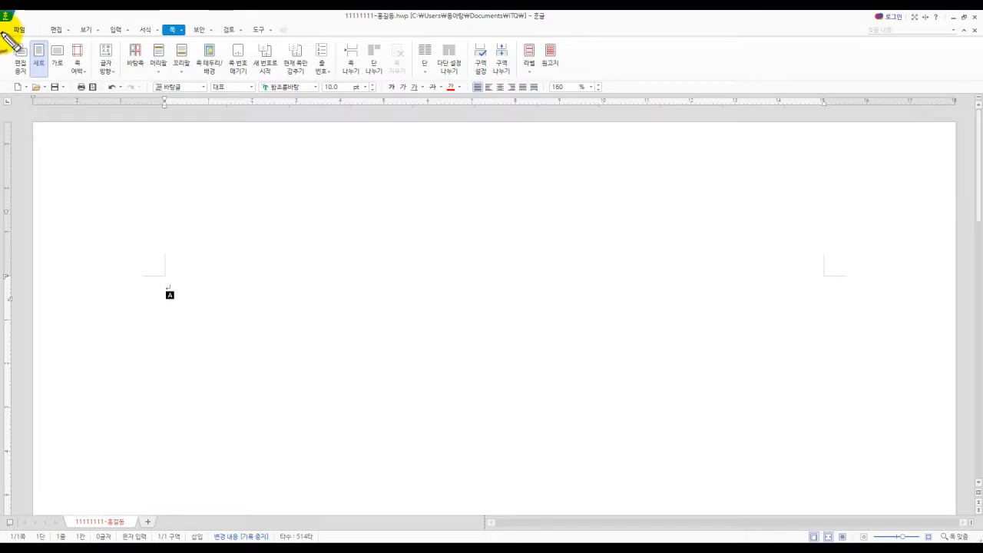
{"action": "left_click_drag", "start_coordinate": [4, 35], "coordinate": [363, 67]}
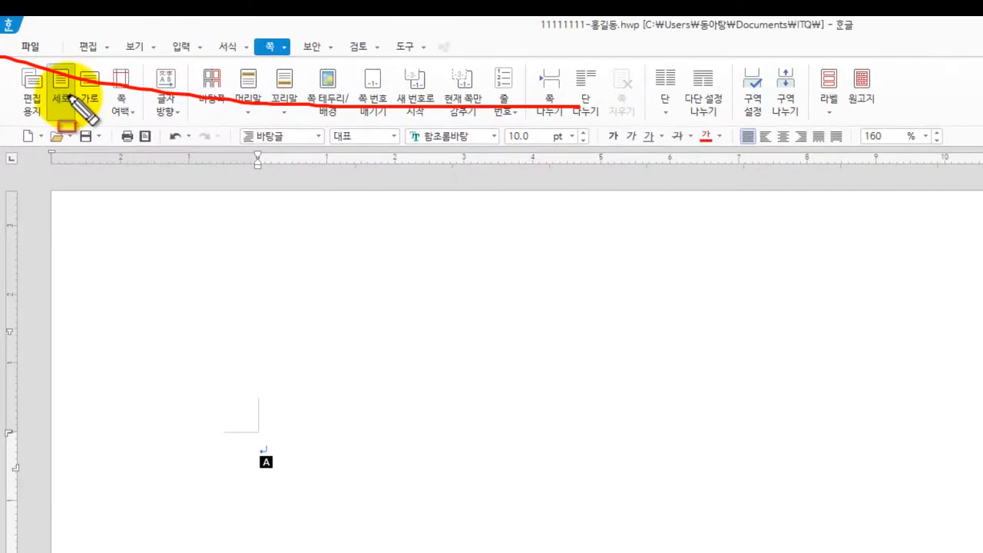
{"action": "mouse_move", "coordinate": [3, 57]}
{"action": "left_mouse_down"}
{"action": "mouse_move", "coordinate": [700, 129]}
{"action": "mouse_move", "coordinate": [906, 123]}
{"action": "left_mouse_up"}
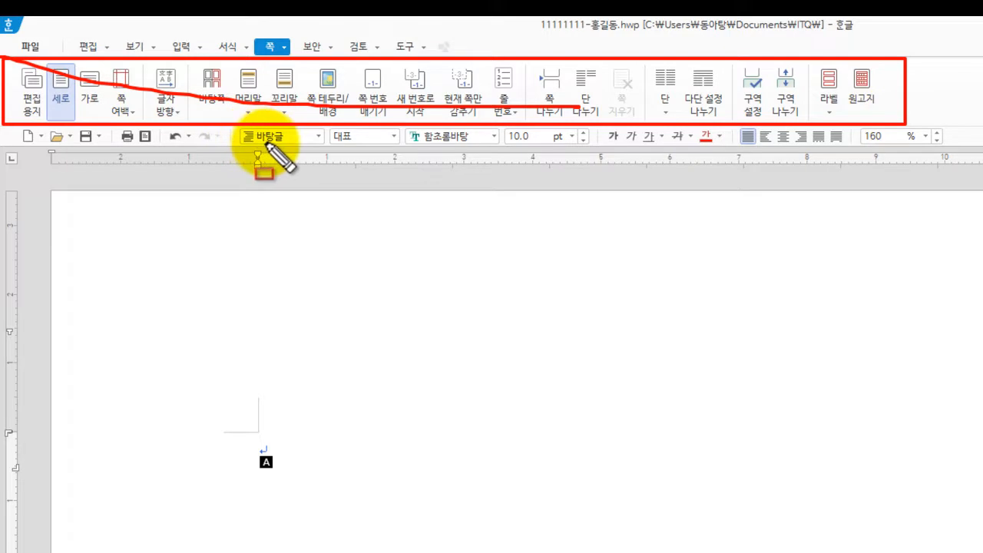
{"action": "key", "text": "Escape"}
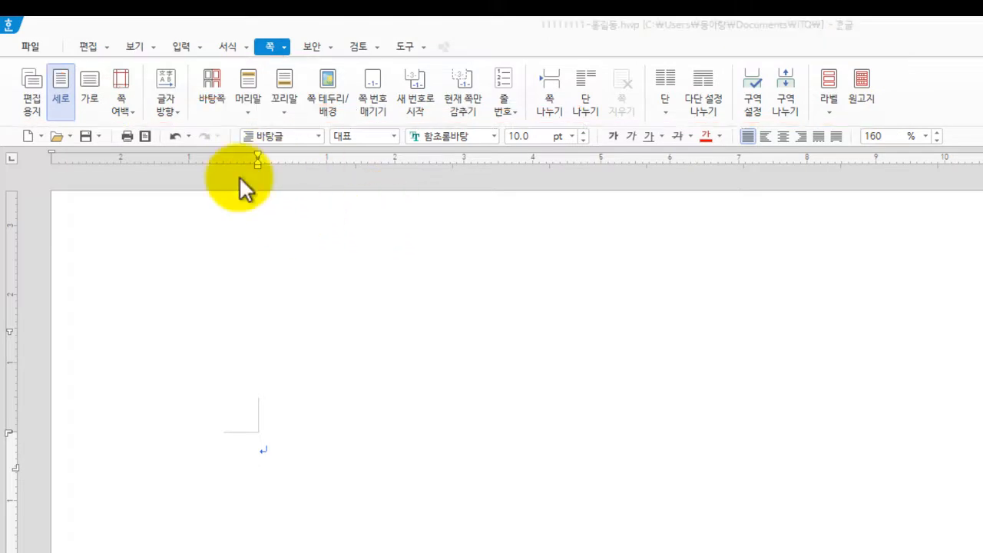
Step: Hide the basic (기본) toolbox and show it again
{"action": "left_click", "coordinate": [154, 47]}
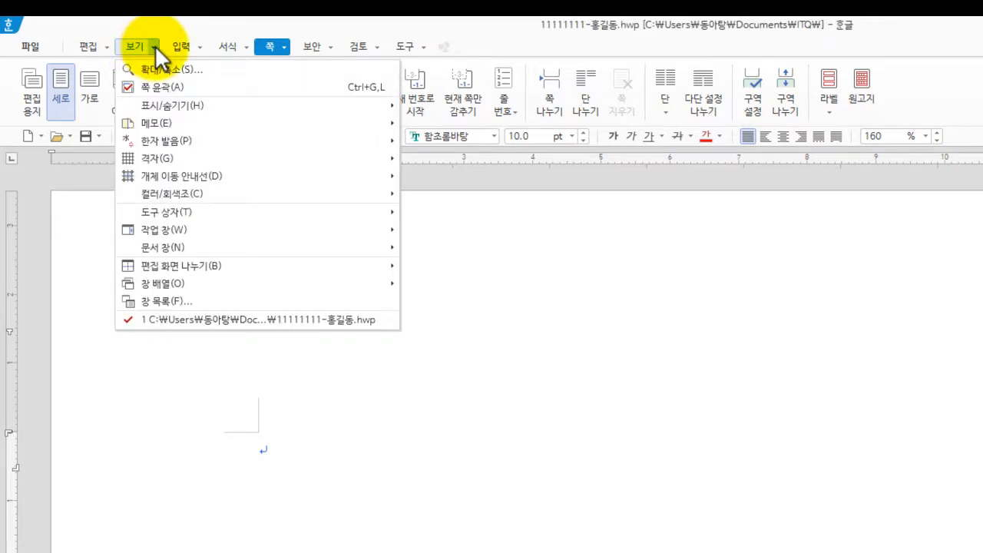
{"action": "left_click", "coordinate": [158, 46]}
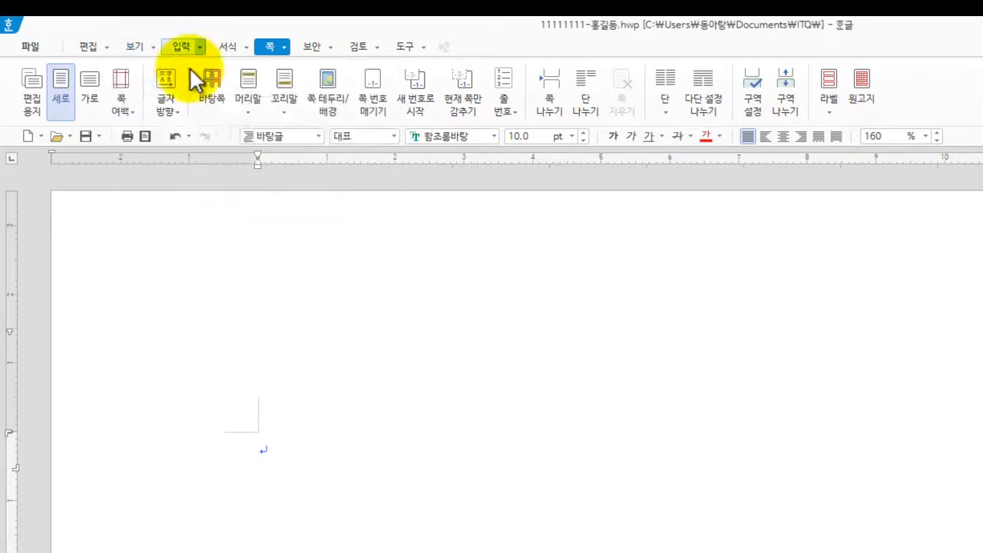
{"action": "left_click", "coordinate": [153, 49]}
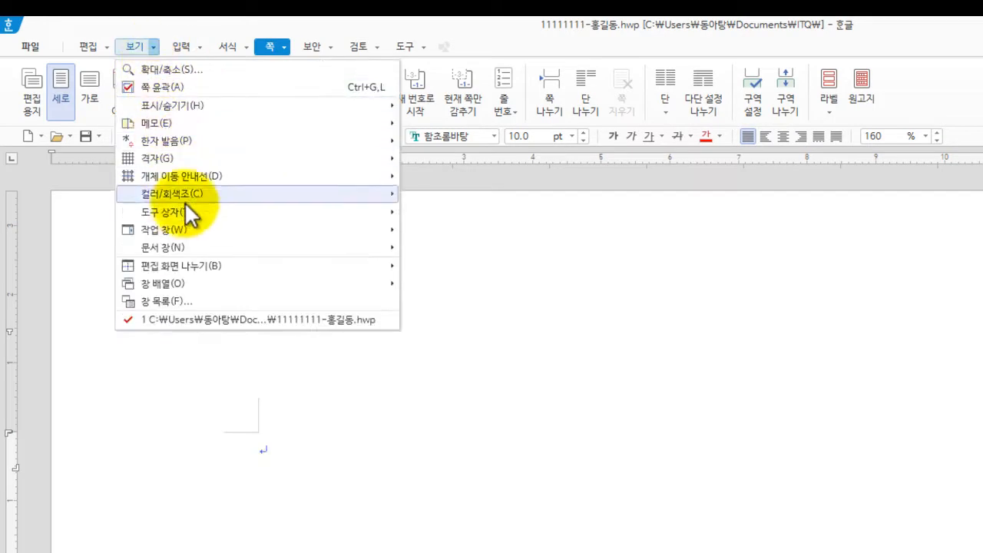
{"action": "mouse_move", "coordinate": [188, 214]}
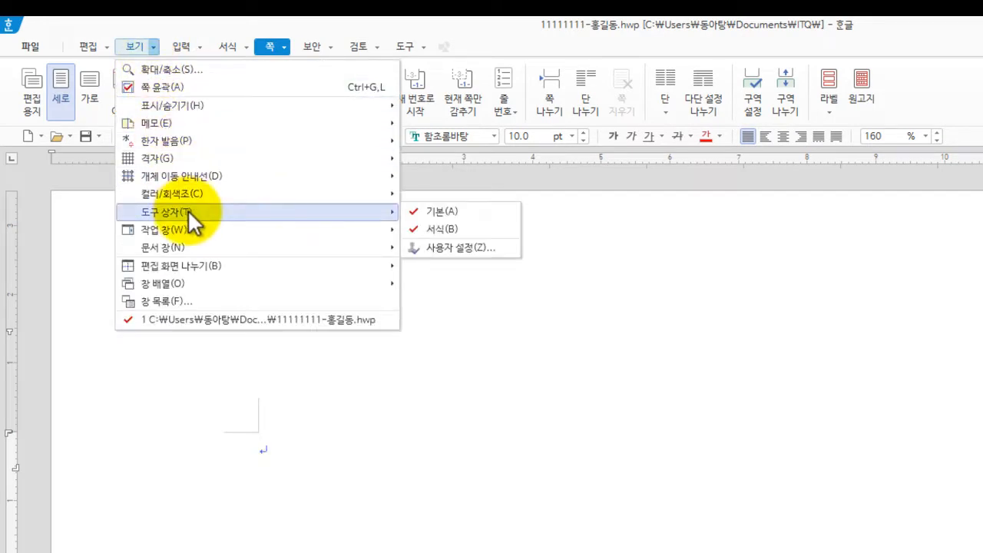
{"action": "left_click", "coordinate": [436, 213]}
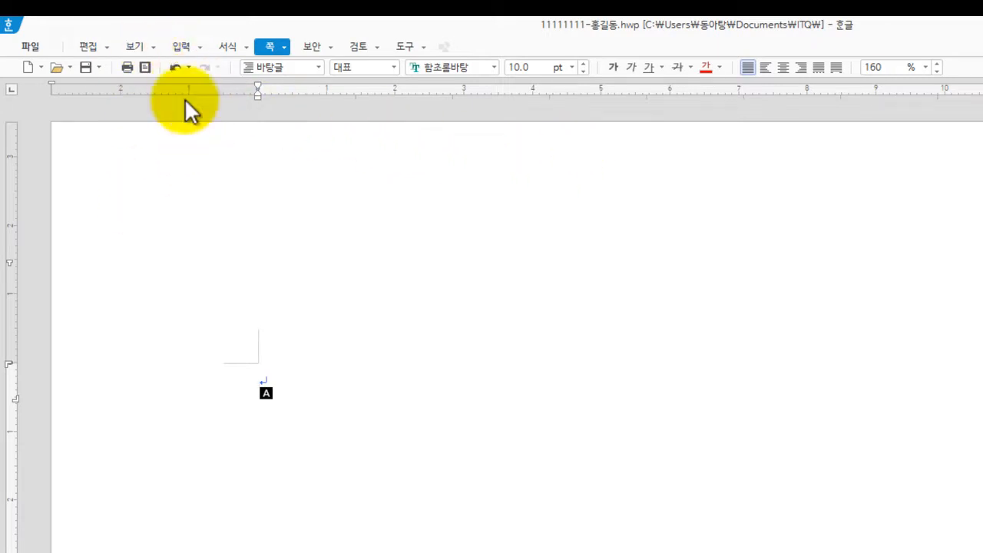
{"action": "left_click", "coordinate": [153, 49]}
{"action": "mouse_move", "coordinate": [198, 218]}
{"action": "left_click", "coordinate": [442, 211]}
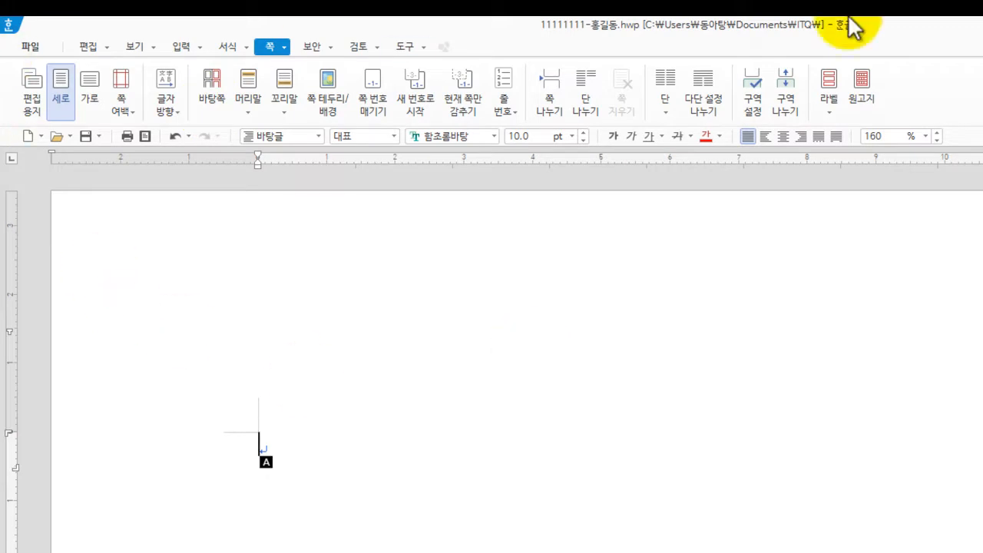
Step: Hide the formatting (서식) toolbox while keeping the basic toolbox shown
{"action": "left_click", "coordinate": [154, 46]}
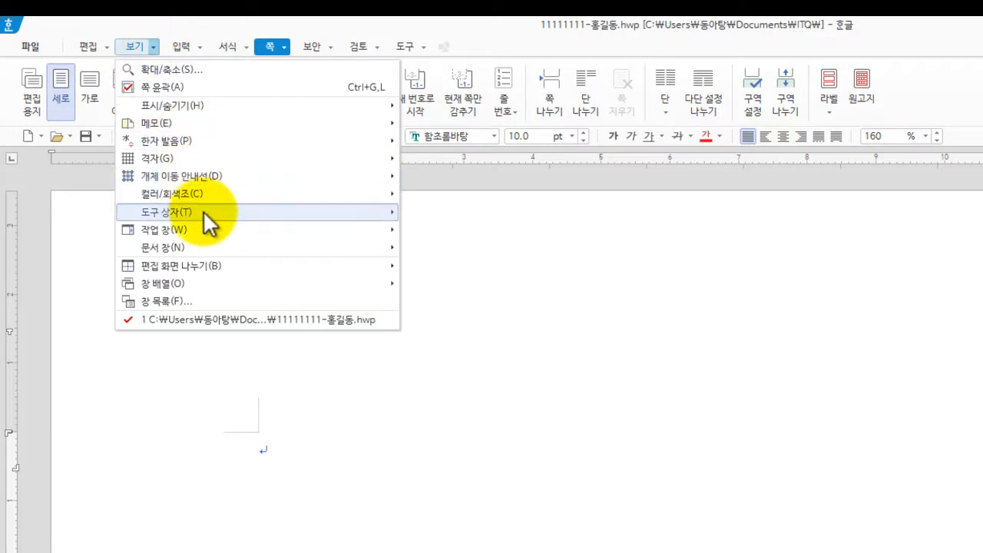
{"action": "mouse_move", "coordinate": [205, 212]}
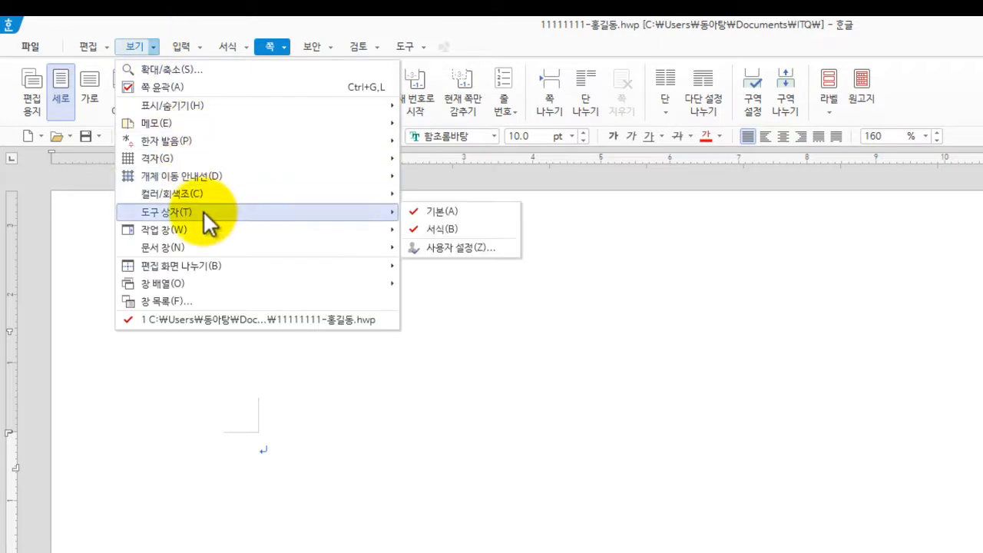
{"action": "left_click", "coordinate": [430, 229]}
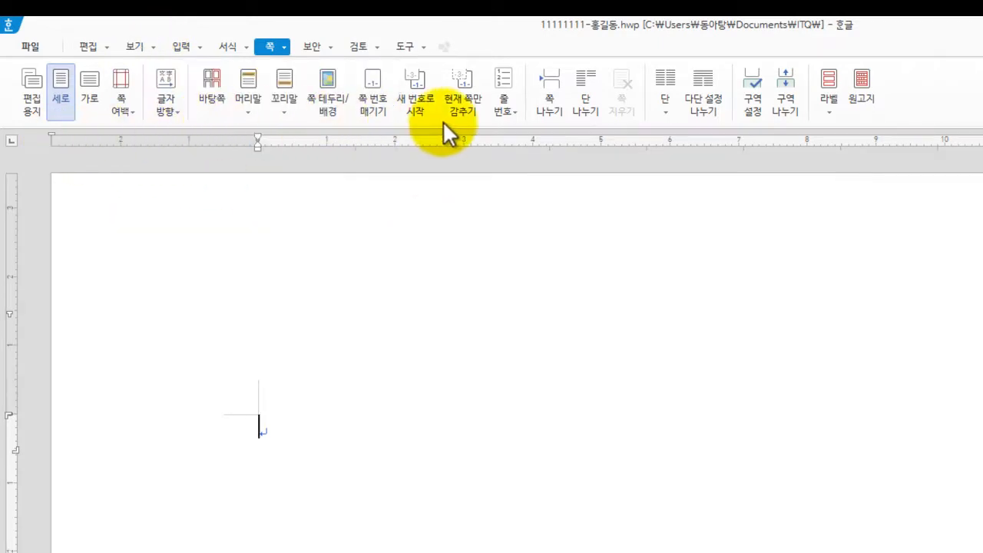
Step: Show the formatting (서식) toolbox again alongside the basic toolbox
{"action": "left_click", "coordinate": [156, 46]}
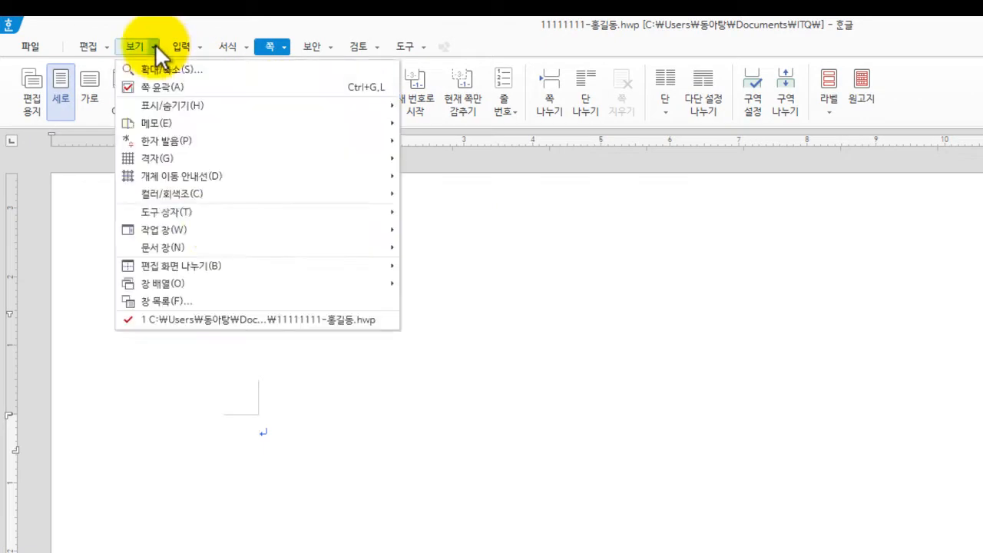
{"action": "mouse_move", "coordinate": [266, 214]}
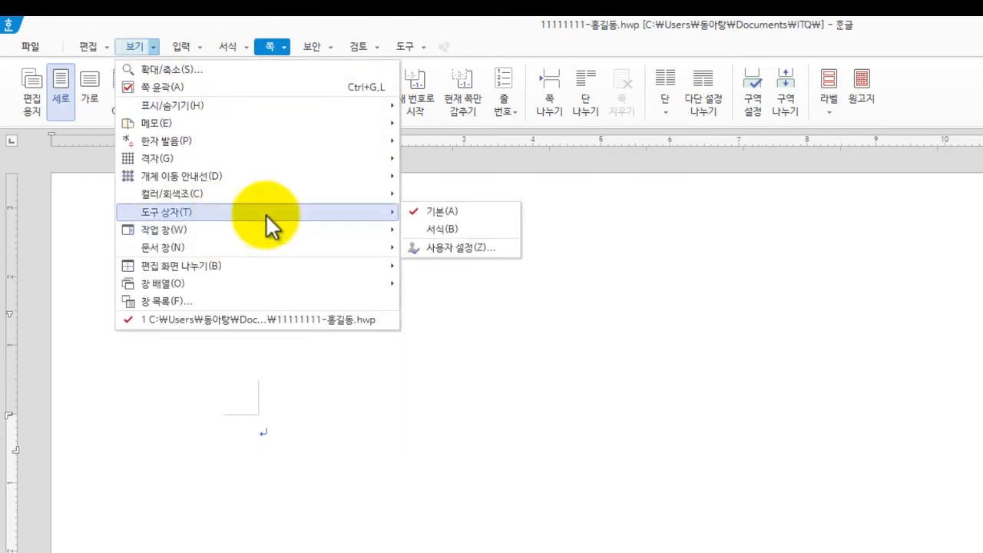
{"action": "left_click", "coordinate": [450, 230]}
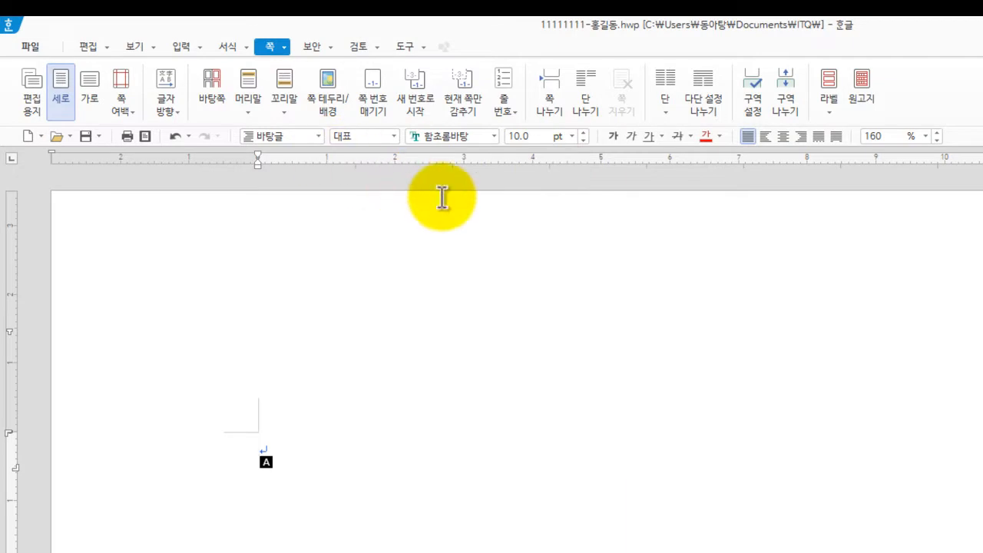
{"action": "mouse_move", "coordinate": [14, 61]}
{"action": "left_mouse_down"}
{"action": "mouse_move", "coordinate": [216, 84]}
{"action": "mouse_move", "coordinate": [891, 116]}
{"action": "left_mouse_up"}
{"action": "mouse_move", "coordinate": [17, 124]}
{"action": "left_mouse_down"}
{"action": "mouse_move", "coordinate": [613, 153]}
{"action": "mouse_move", "coordinate": [954, 151]}
{"action": "left_mouse_up"}
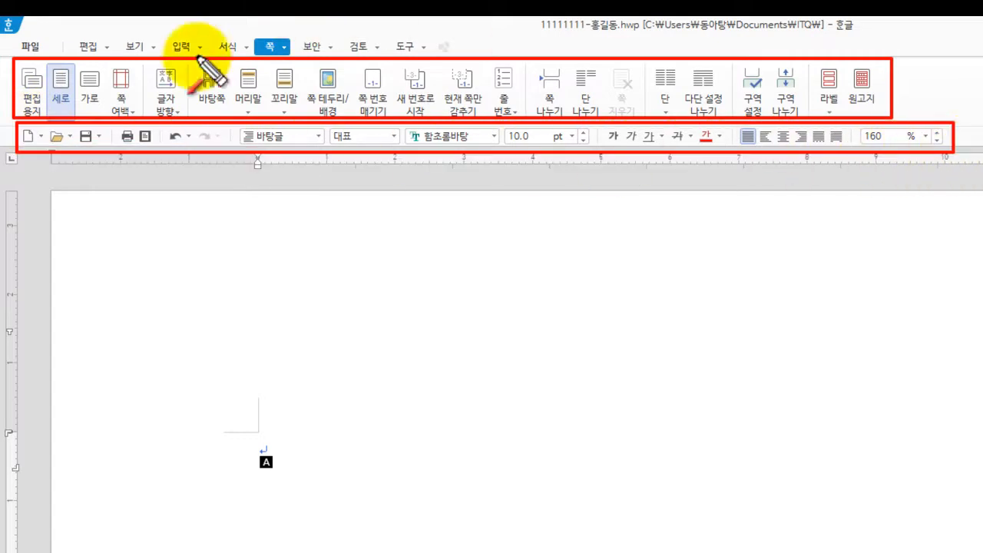
{"action": "left_click_drag", "start_coordinate": [170, 151], "coordinate": [152, 50]}
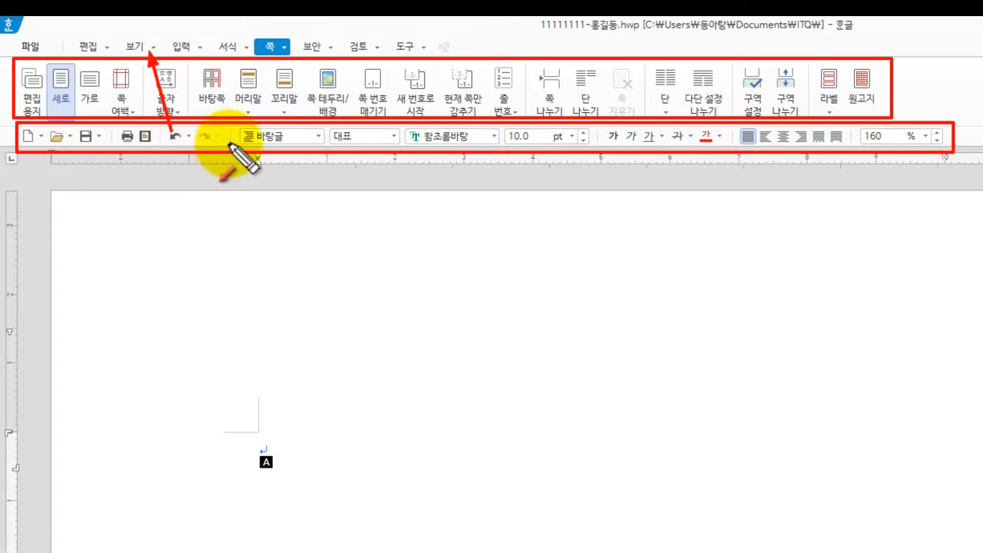
{"action": "key", "text": "Escape"}
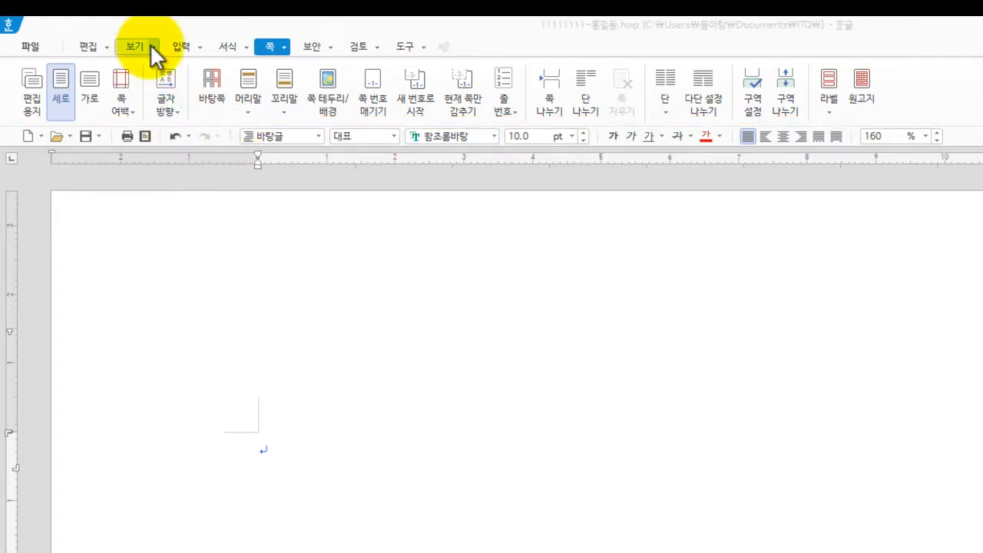
{"action": "left_click", "coordinate": [146, 48]}
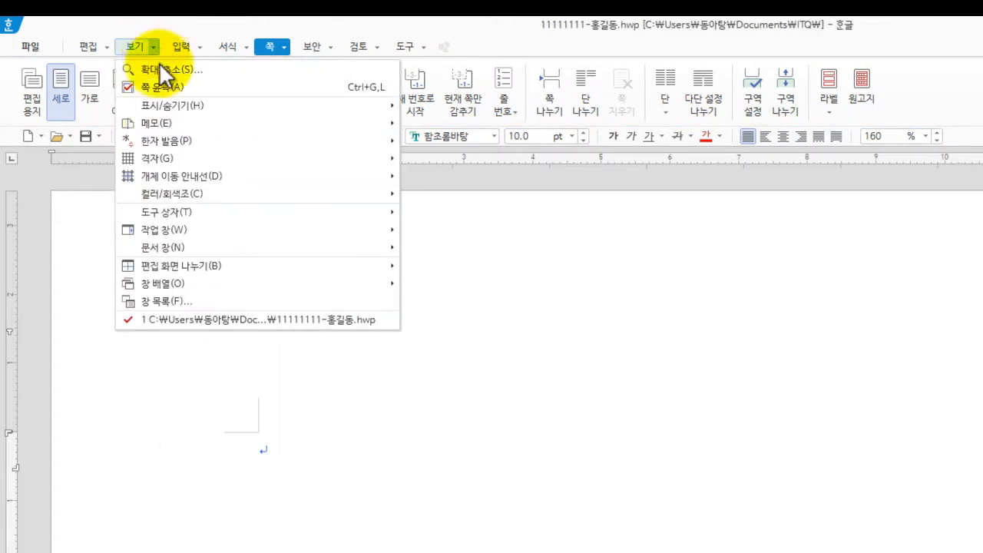
{"action": "mouse_move", "coordinate": [209, 209]}
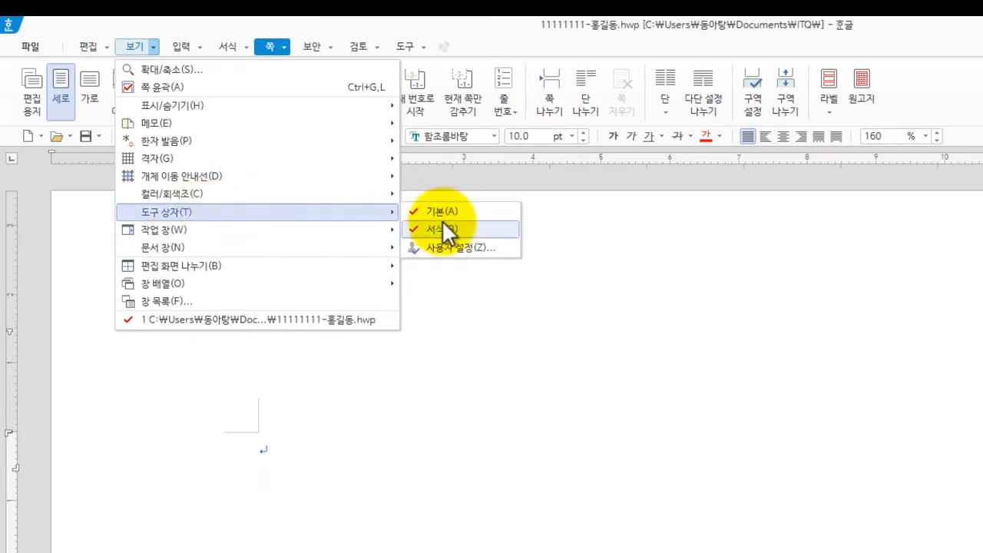
{"action": "left_click", "coordinate": [461, 335]}
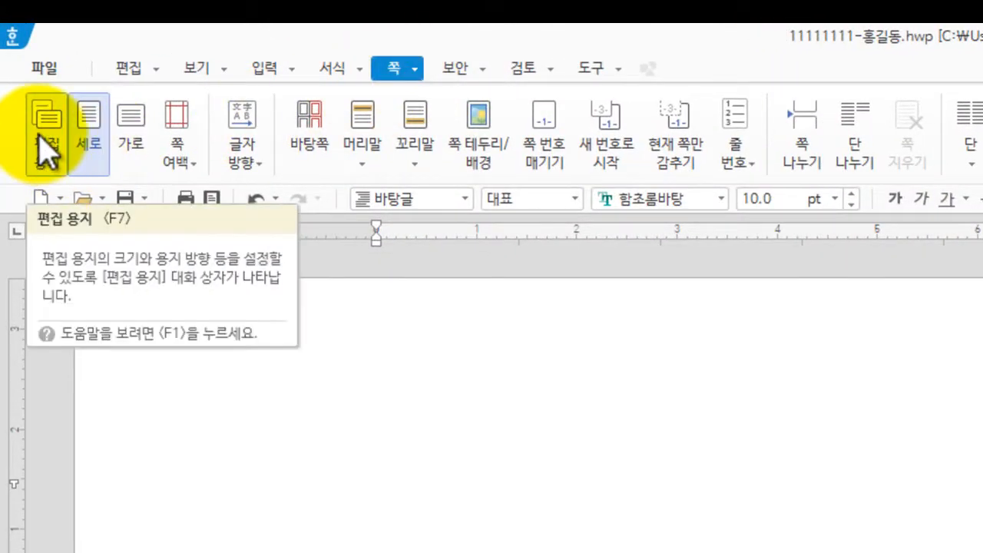
{"action": "left_click", "coordinate": [415, 69]}
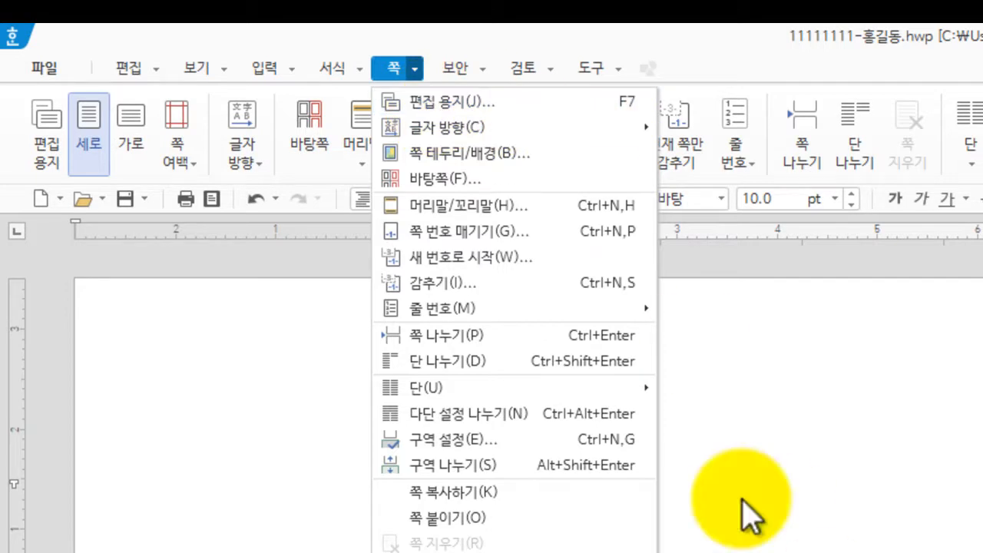
{"action": "mouse_move", "coordinate": [455, 68]}
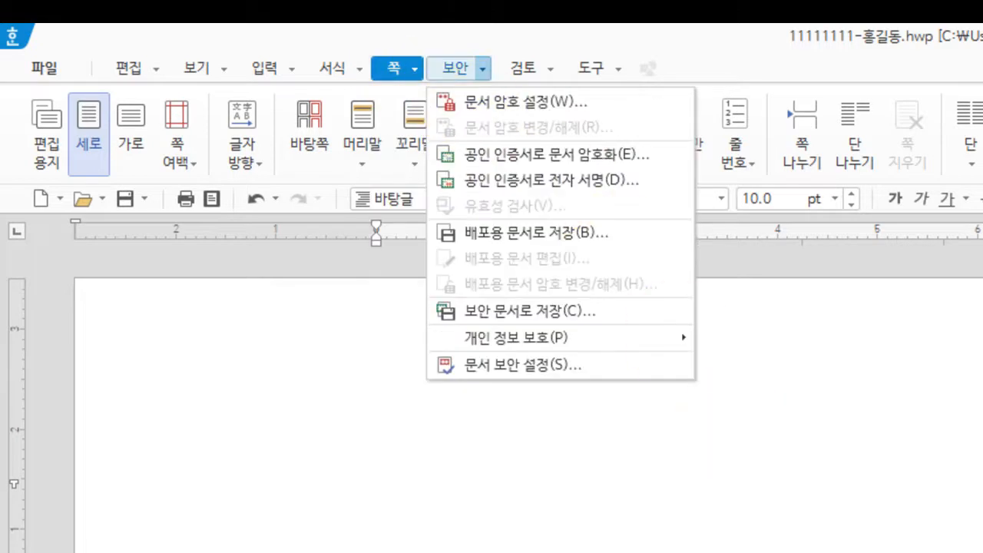
{"action": "key", "text": "Escape"}
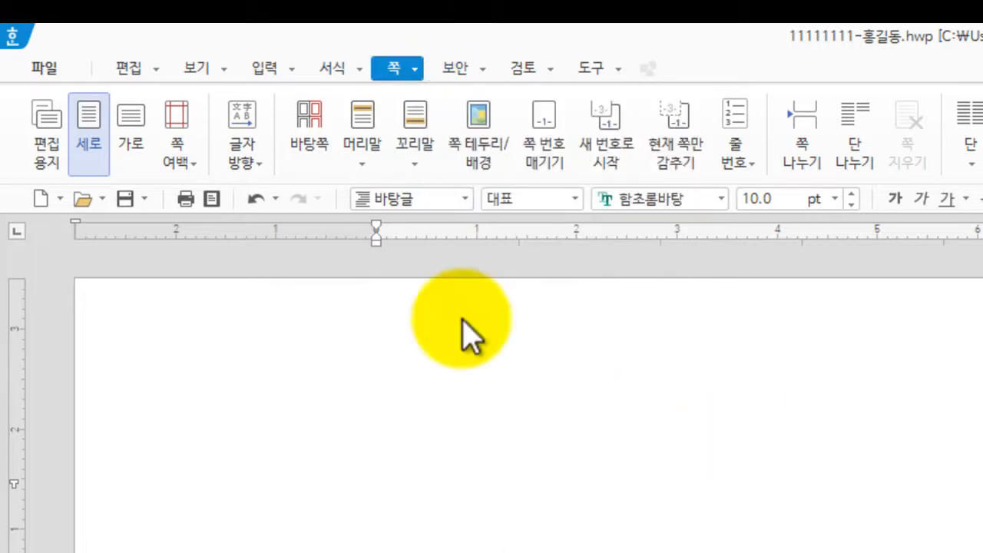
Step: Open the document's paper settings (편집 용지) and select the top (위쪽) margin value for editing
{"action": "left_click", "coordinate": [416, 68]}
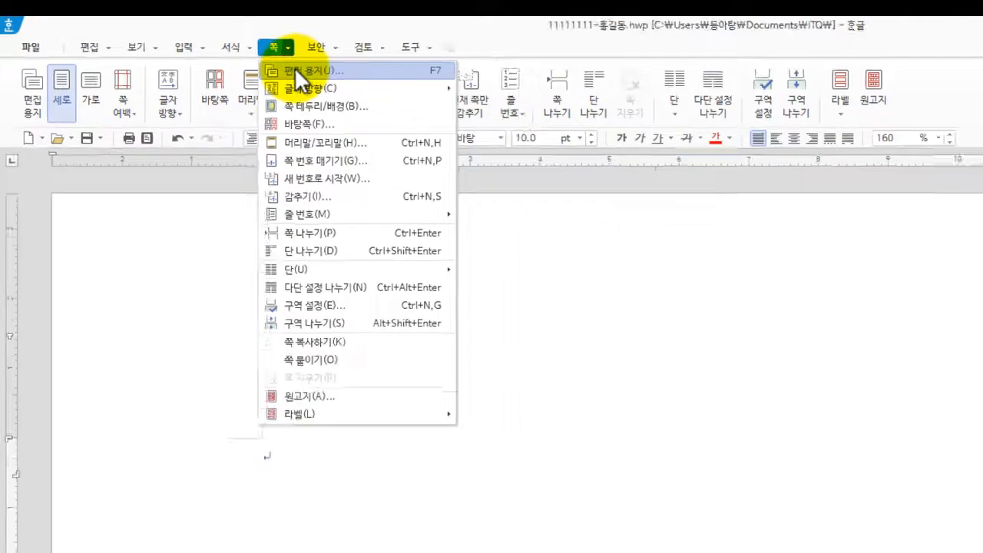
{"action": "left_click", "coordinate": [434, 101]}
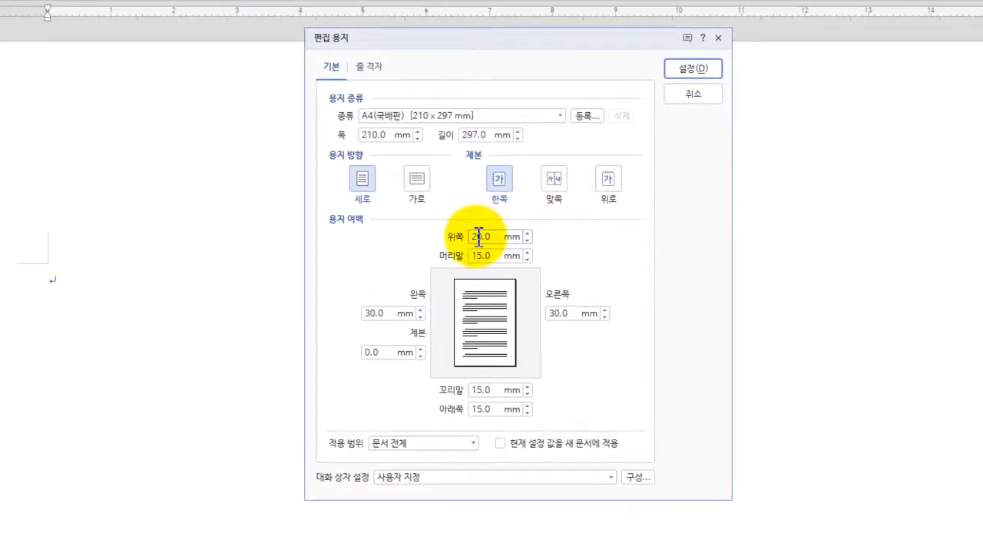
{"action": "left_click", "coordinate": [479, 236]}
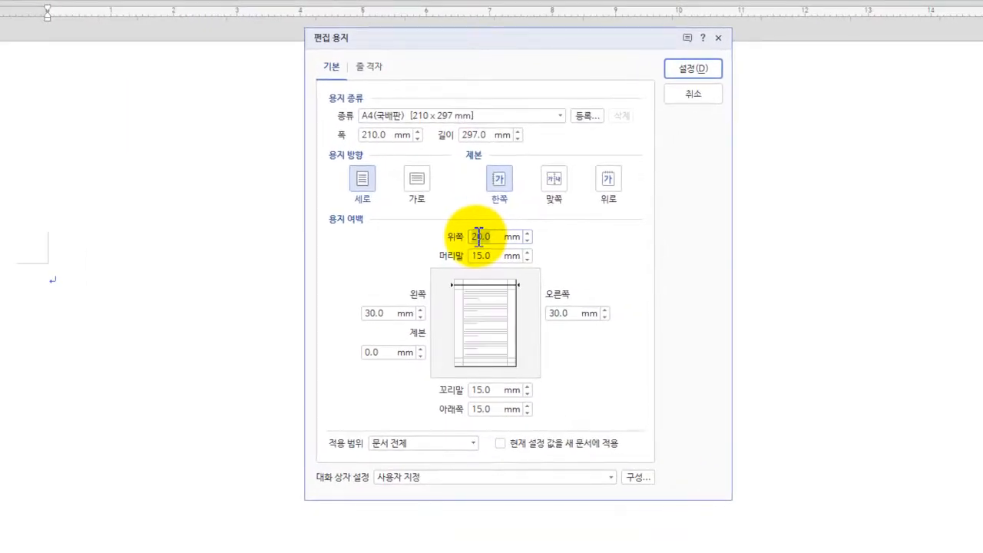
Step: Switch to the GW01-08A.pdf exam paper, examine its paper-margin (용지여백) rule against the margin fields, and return to the paper settings
{"action": "key", "text": "alt+Tab"}
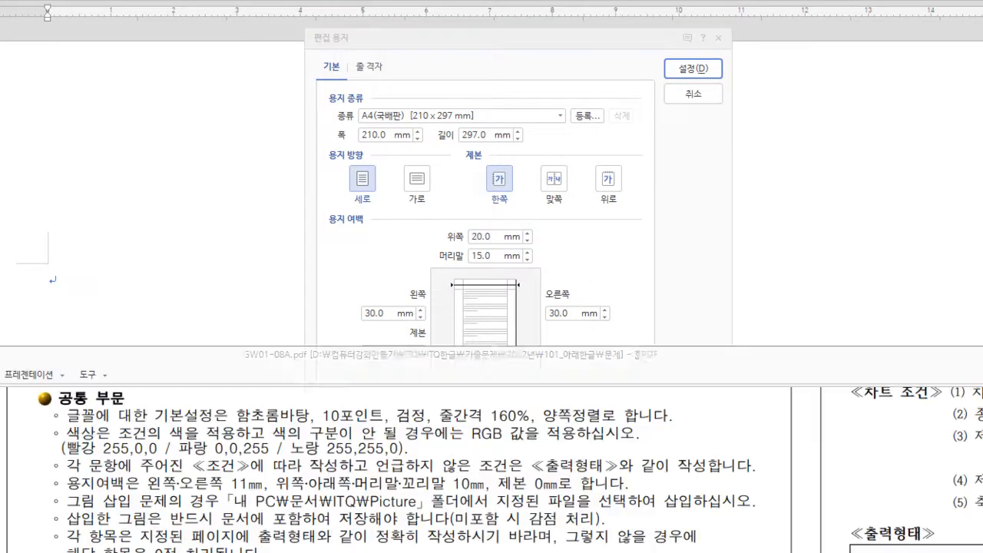
{"action": "scroll", "coordinate": [491, 468], "scroll_direction": "right", "scroll_amount": 1}
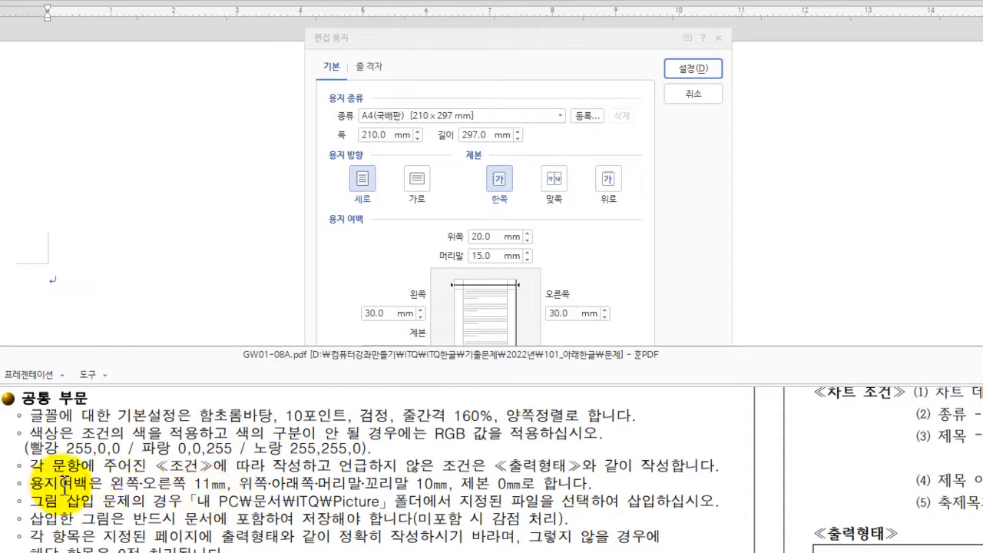
{"action": "left_click_drag", "start_coordinate": [119, 483], "coordinate": [535, 482]}
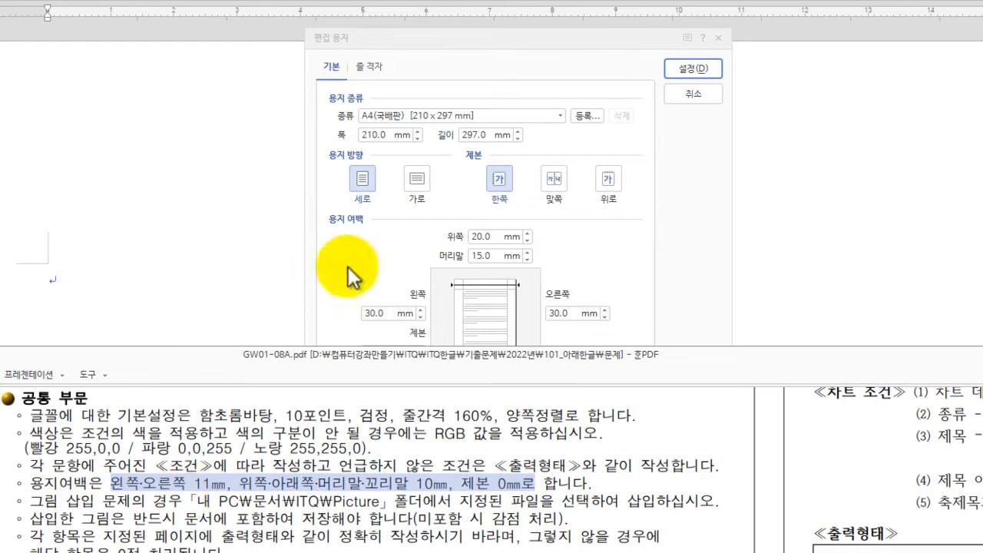
{"action": "left_click", "coordinate": [385, 313]}
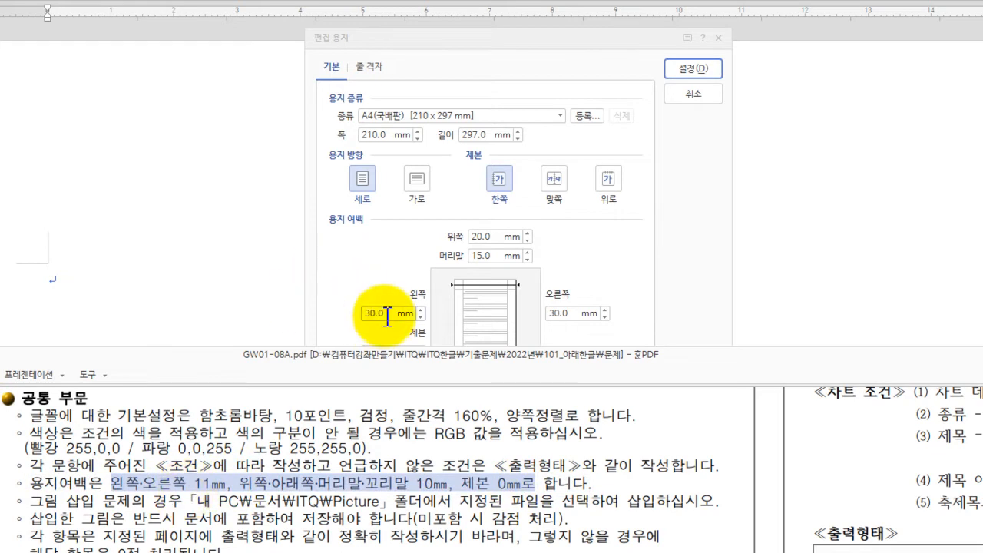
{"action": "mouse_move", "coordinate": [353, 294]}
{"action": "left_mouse_down"}
{"action": "mouse_move", "coordinate": [620, 321]}
{"action": "mouse_move", "coordinate": [632, 312]}
{"action": "mouse_move", "coordinate": [590, 299]}
{"action": "left_mouse_up"}
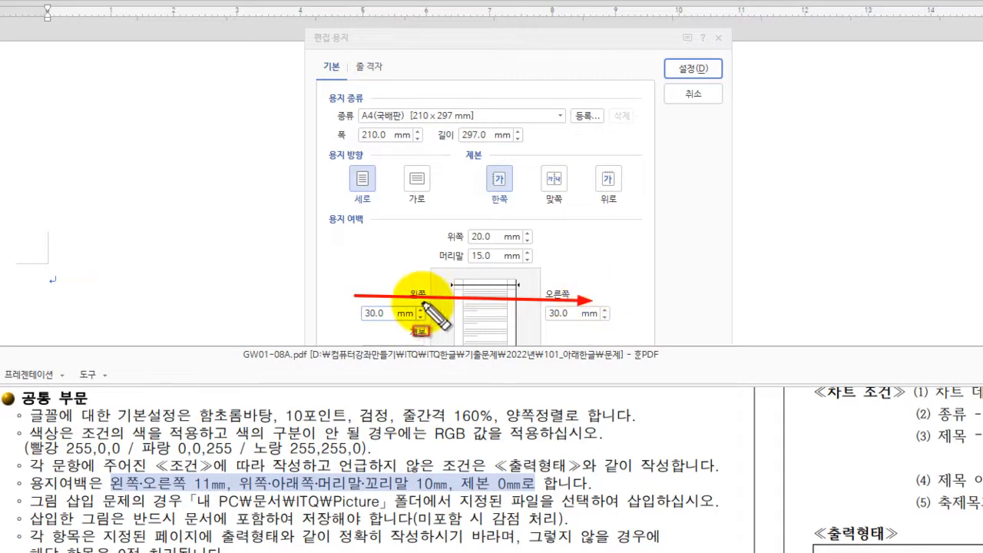
{"action": "left_click_drag", "start_coordinate": [357, 300], "coordinate": [615, 325]}
{"action": "mouse_move", "coordinate": [444, 221]}
{"action": "left_mouse_down"}
{"action": "mouse_move", "coordinate": [546, 360]}
{"action": "mouse_move", "coordinate": [550, 411]}
{"action": "left_mouse_up"}
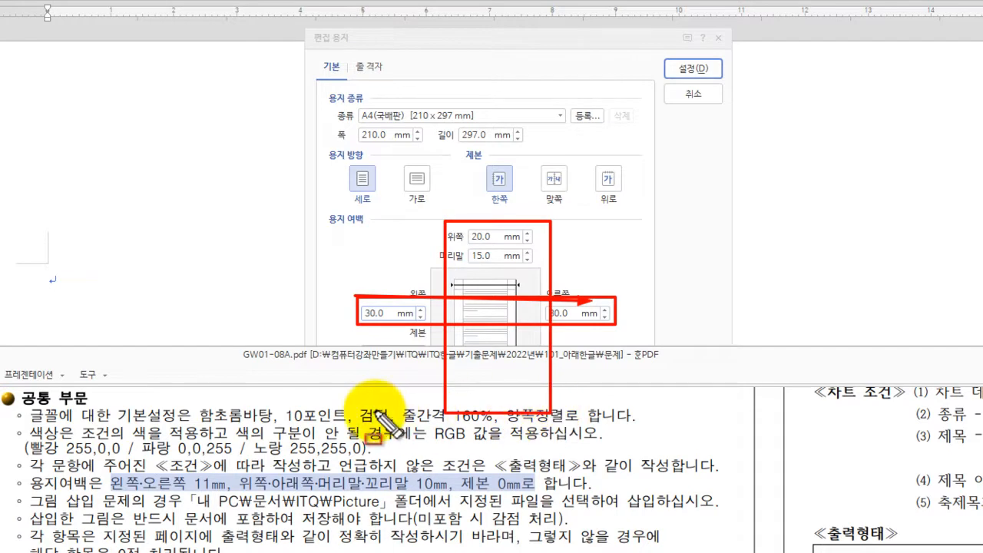
{"action": "mouse_move", "coordinate": [96, 475]}
{"action": "left_mouse_down"}
{"action": "mouse_move", "coordinate": [184, 475]}
{"action": "mouse_move", "coordinate": [228, 493]}
{"action": "left_mouse_up"}
{"action": "mouse_move", "coordinate": [235, 475]}
{"action": "left_mouse_down"}
{"action": "mouse_move", "coordinate": [353, 493]}
{"action": "mouse_move", "coordinate": [444, 493]}
{"action": "left_mouse_up"}
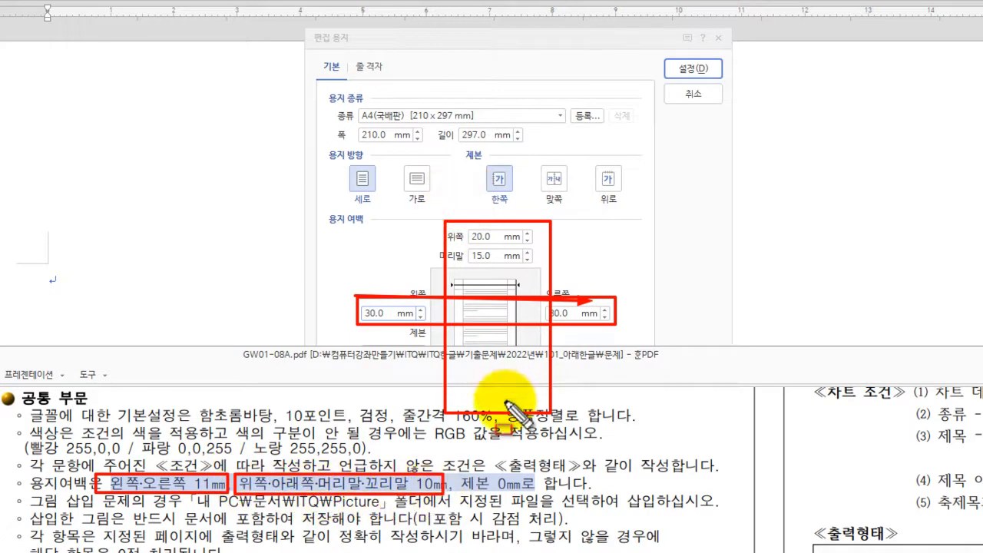
{"action": "left_click_drag", "start_coordinate": [460, 474], "coordinate": [530, 493]}
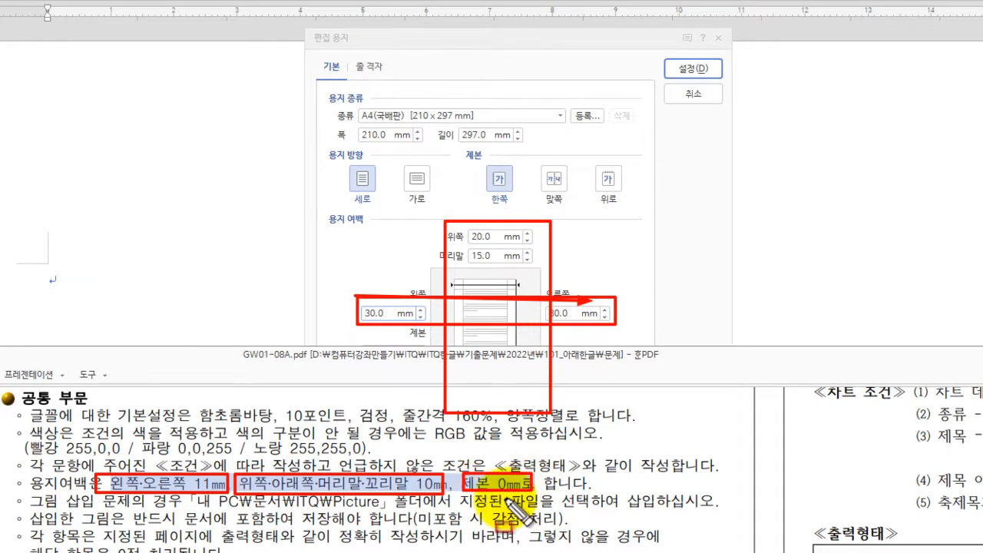
{"action": "left_click_drag", "start_coordinate": [513, 507], "coordinate": [531, 515]}
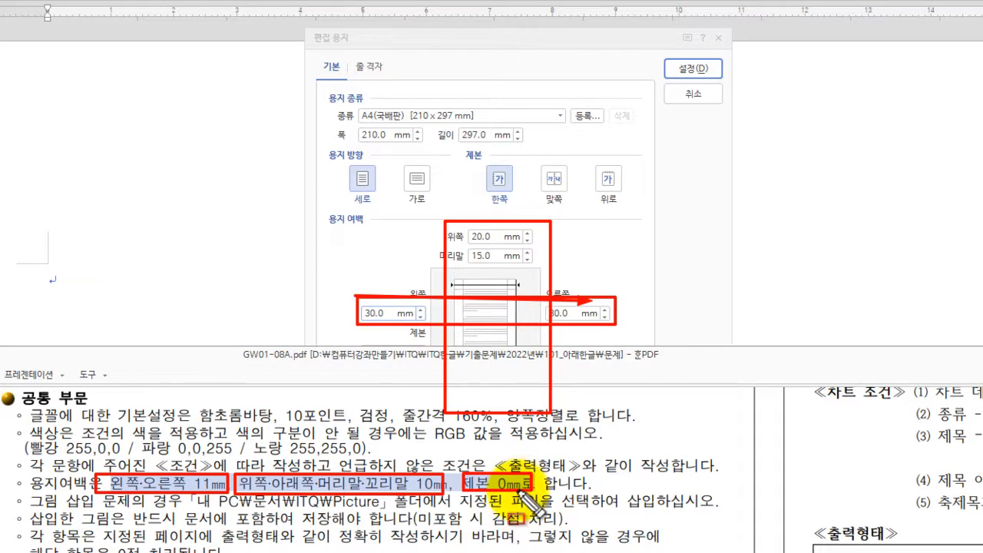
{"action": "key", "text": "Escape"}
{"action": "left_click", "coordinate": [275, 297]}
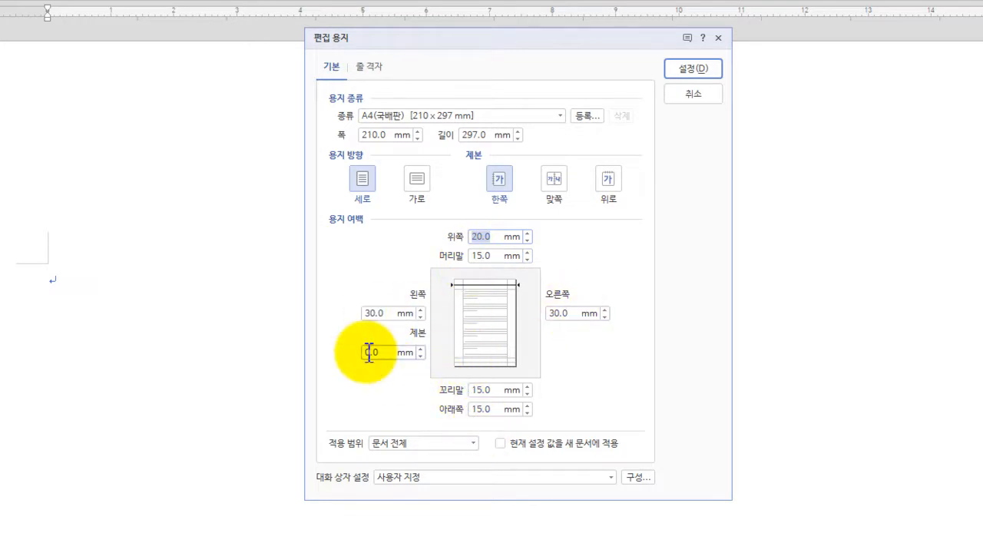
Step: Set the top (위쪽) and header (머리말) margins to 10 mm each
{"action": "type", "text": "10"}
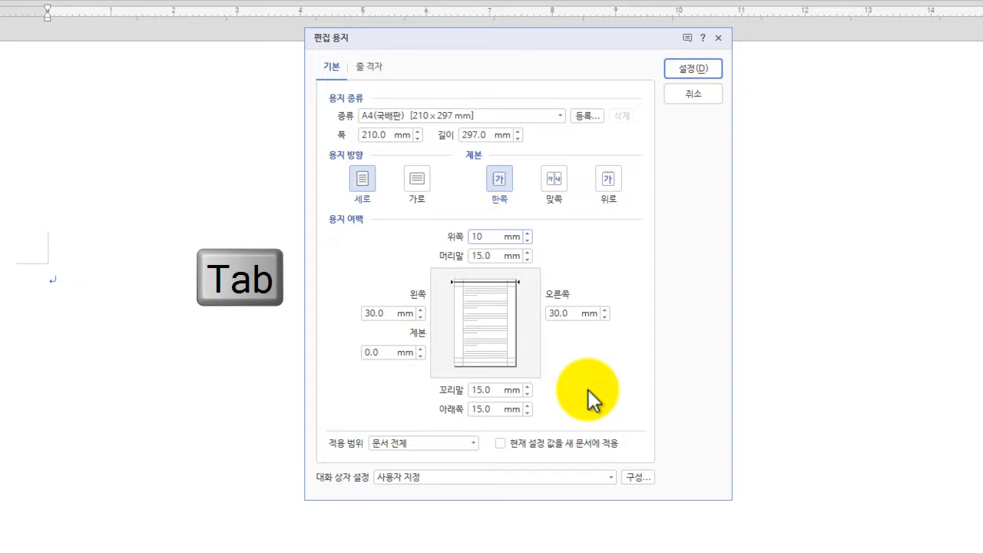
{"action": "key", "text": "Tab"}
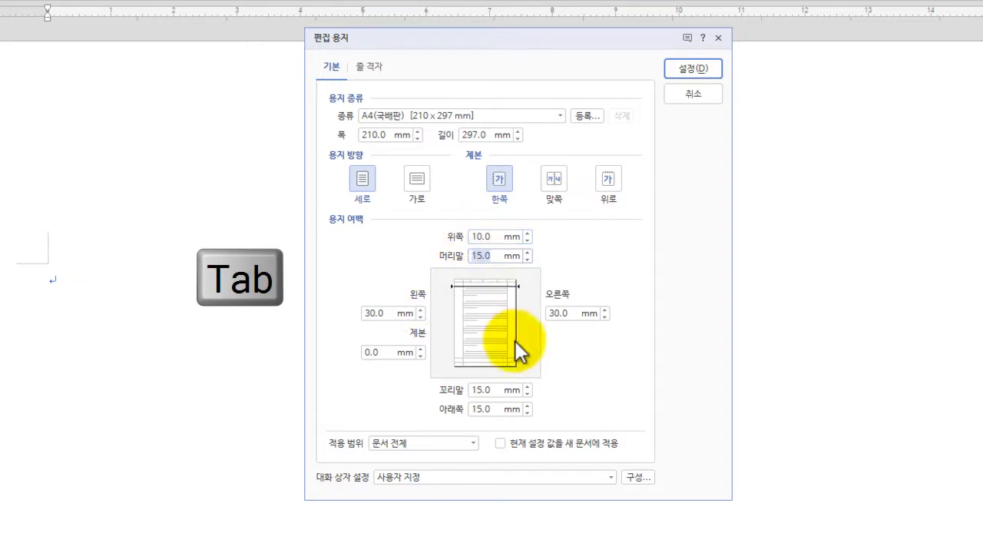
{"action": "type", "text": "10"}
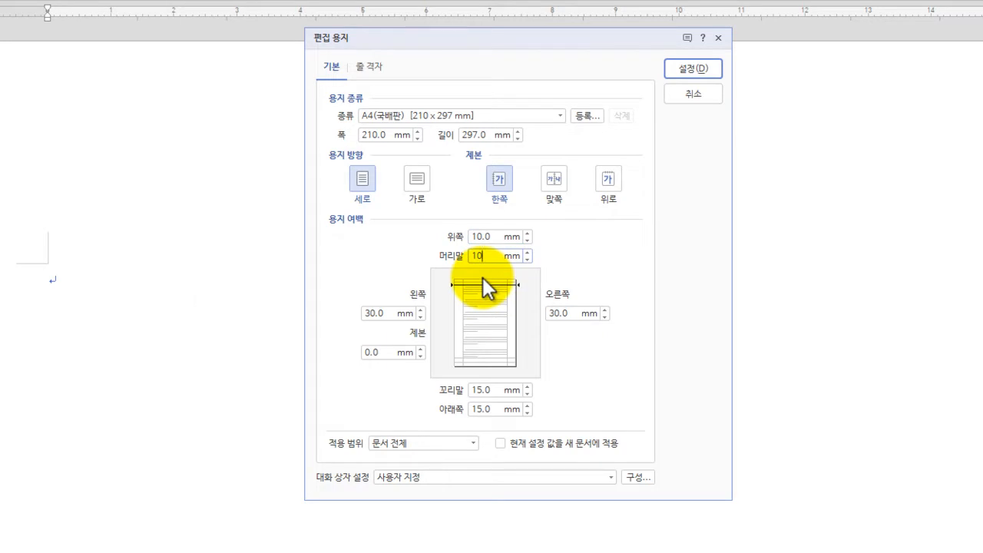
{"action": "key", "text": "Tab"}
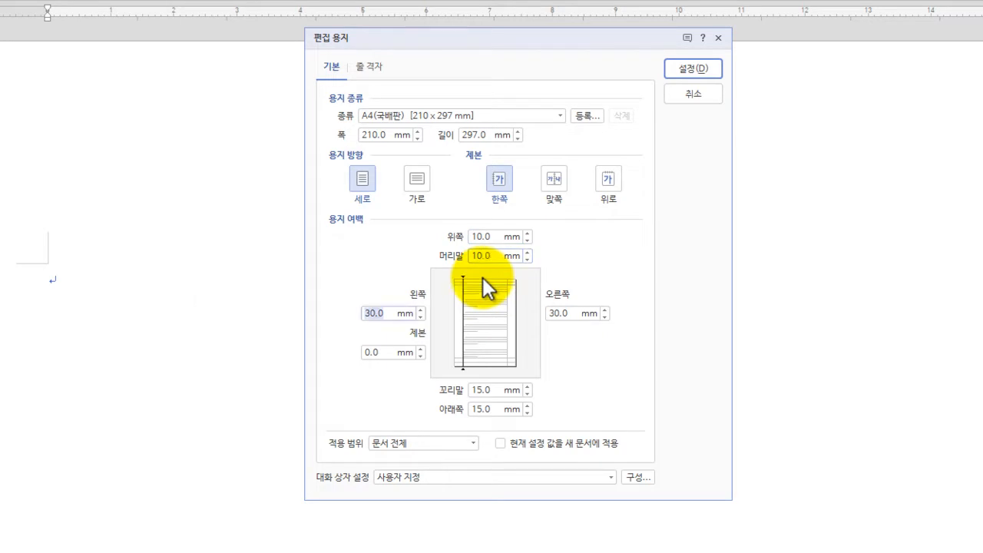
Step: Set the left (왼쪽) and right (오른쪽) margins to 11 mm each, skipping the binding (제본) margin
{"action": "type", "text": "11"}
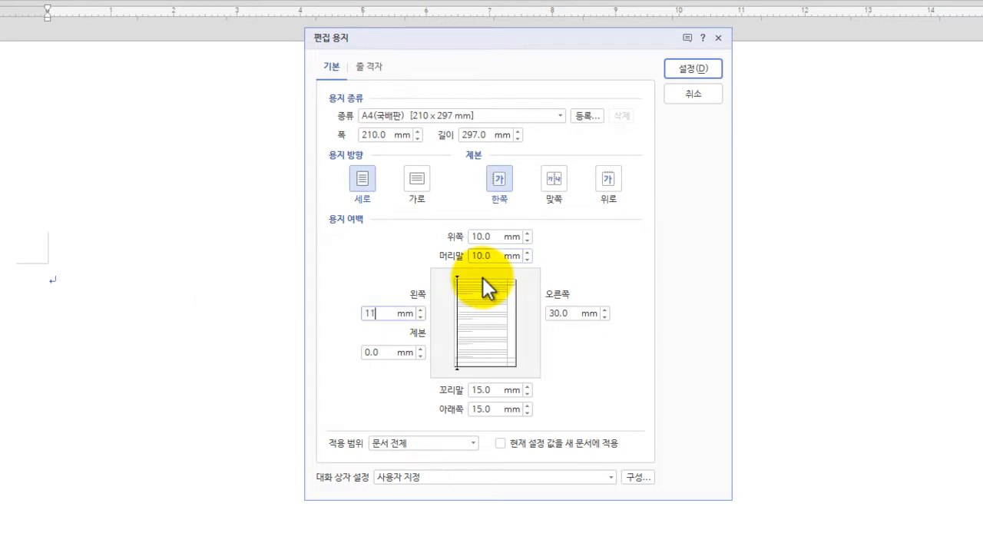
{"action": "key", "text": "Tab"}
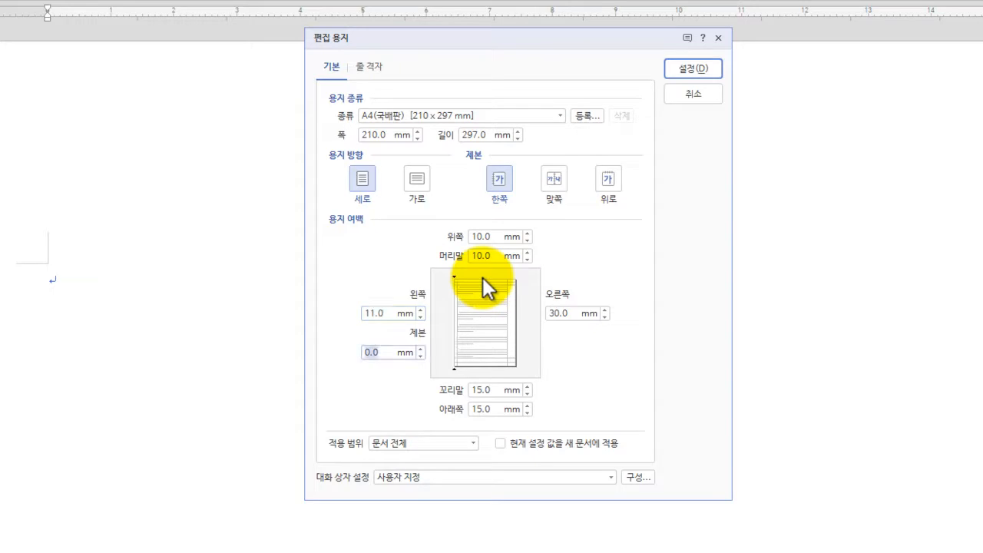
{"action": "key", "text": "Tab"}
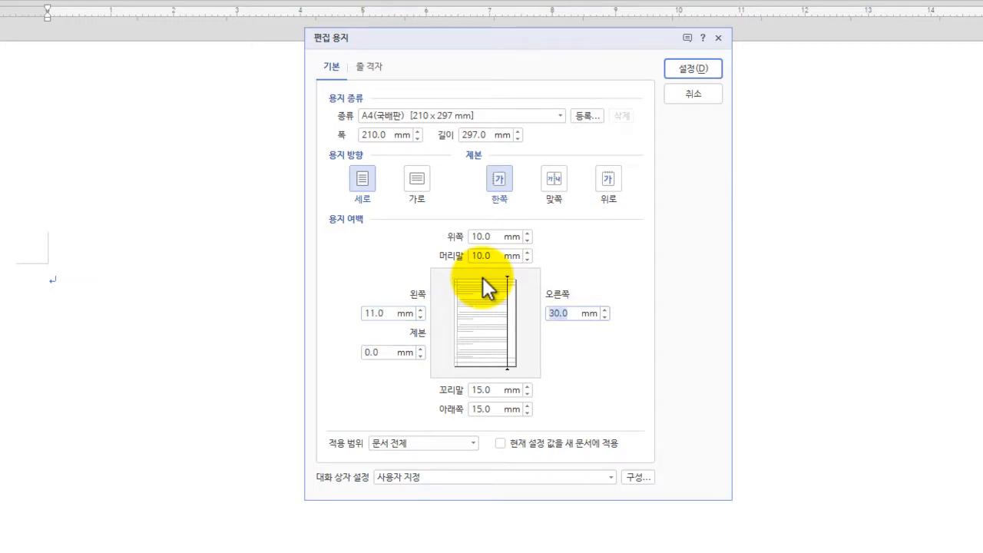
{"action": "key", "text": "Tab"}
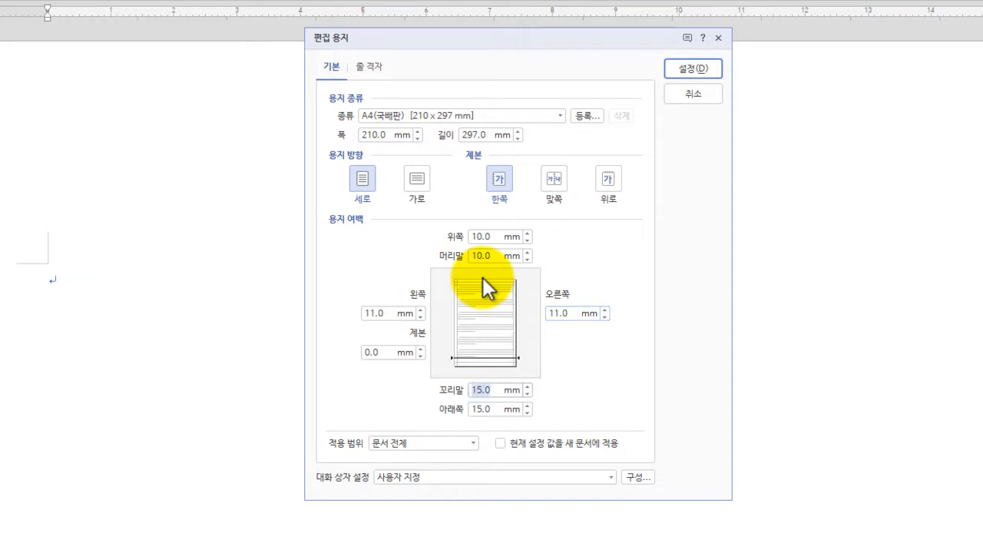
Step: Set the footer (꼬리말) and bottom (아래쪽) margins to 10 mm each
{"action": "type", "text": "10"}
{"action": "key", "text": "Tab"}
{"action": "type", "text": "10"}
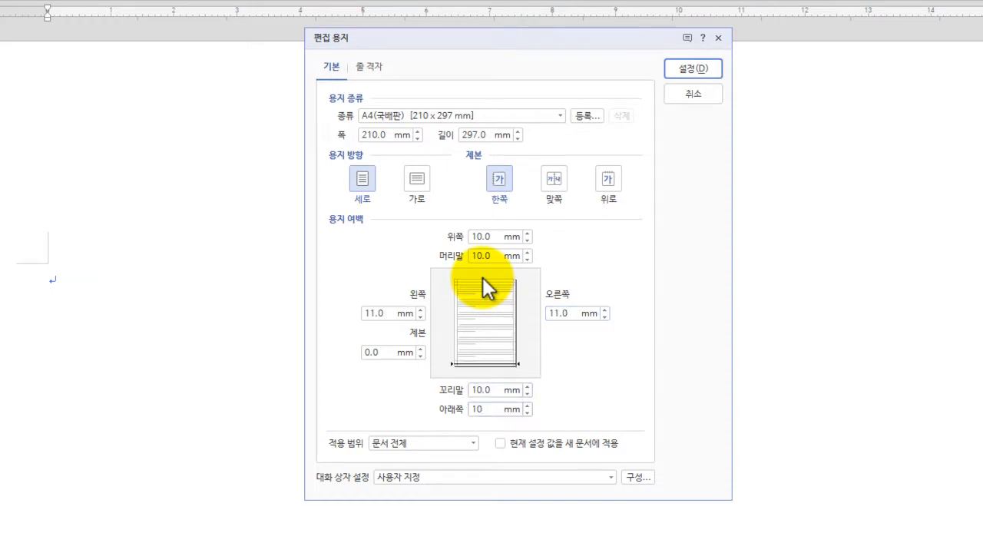
{"action": "left_click", "coordinate": [498, 238]}
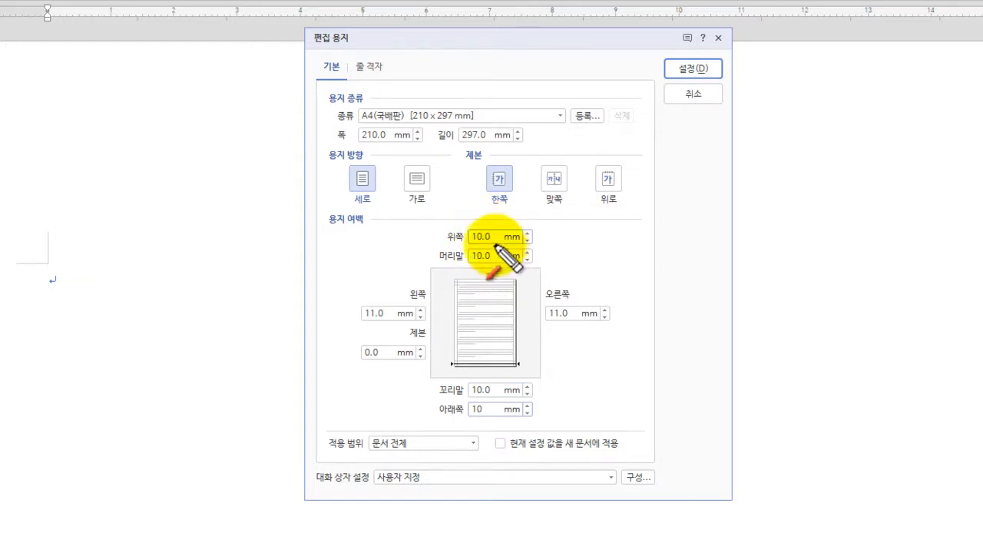
Step: Apply the paper settings with the entered margins to the whole document
{"action": "mouse_move", "coordinate": [482, 232]}
{"action": "left_mouse_down"}
{"action": "mouse_move", "coordinate": [482, 256]}
{"action": "mouse_move", "coordinate": [461, 285]}
{"action": "mouse_move", "coordinate": [387, 313]}
{"action": "mouse_move", "coordinate": [384, 354]}
{"action": "mouse_move", "coordinate": [551, 313]}
{"action": "mouse_move", "coordinate": [513, 378]}
{"action": "mouse_move", "coordinate": [494, 390]}
{"action": "mouse_move", "coordinate": [489, 413]}
{"action": "left_mouse_up"}
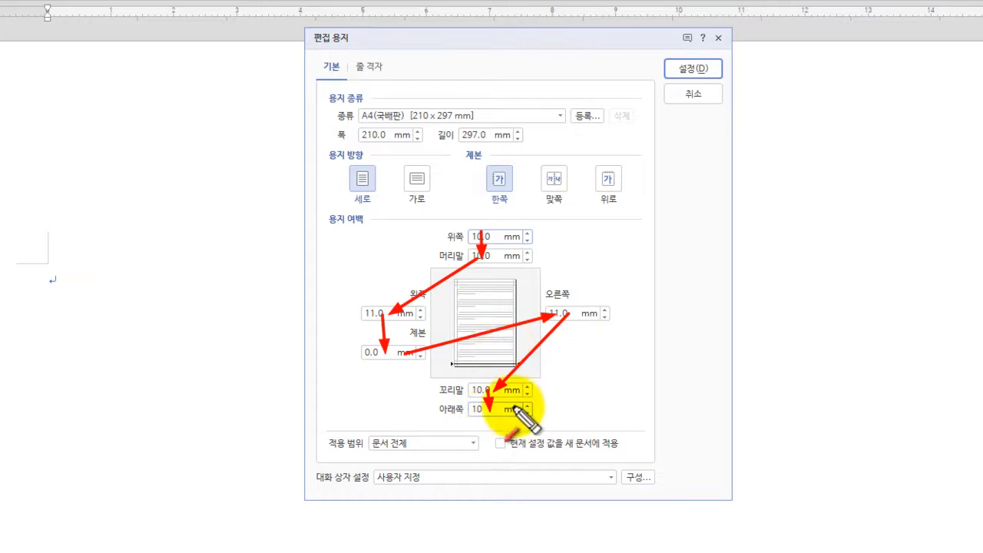
{"action": "key", "text": "Escape"}
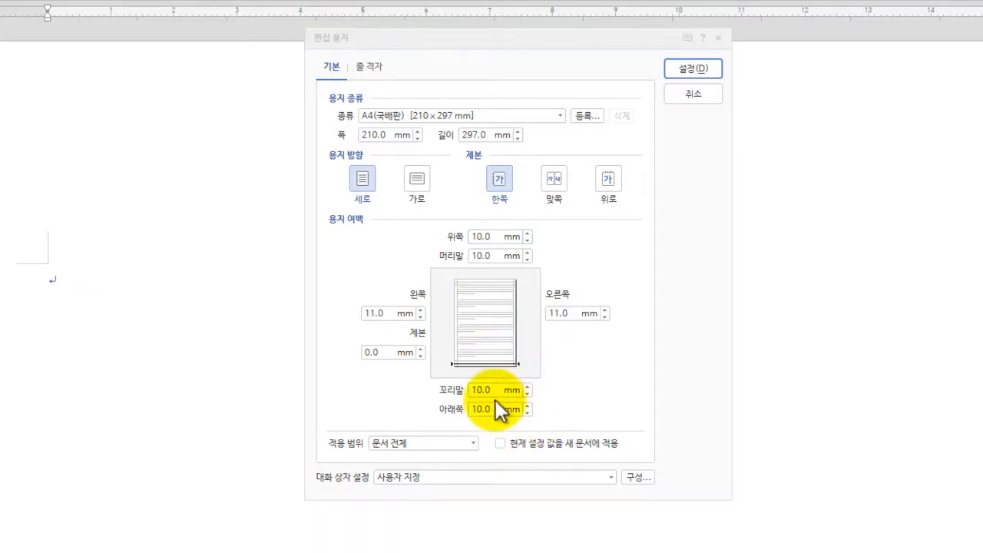
{"action": "left_click", "coordinate": [694, 71]}
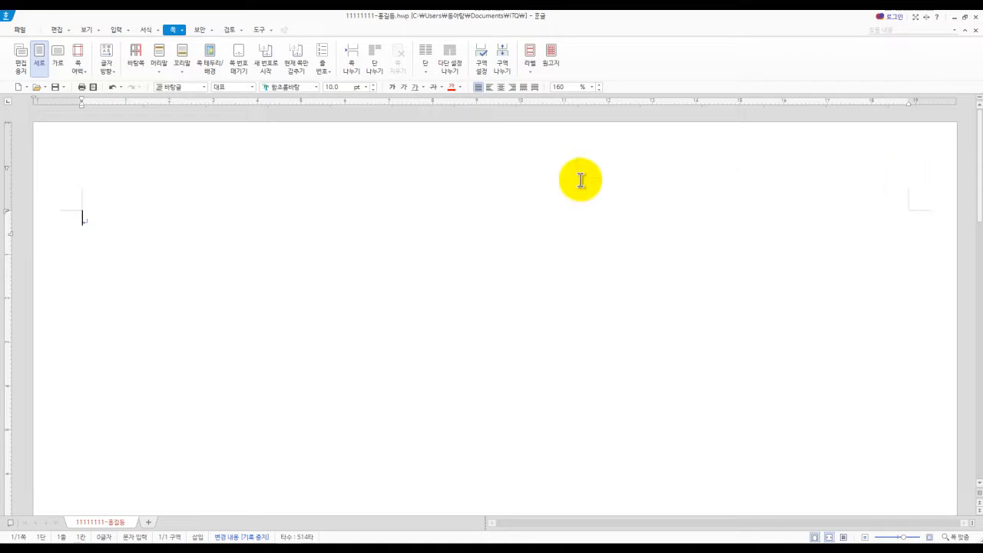
Step: Switch to the GW01-08A.pdf exam paper, check its page-division (페이지구분) rule, and return to the first line of the answer document
{"action": "key", "text": "Hangul"}
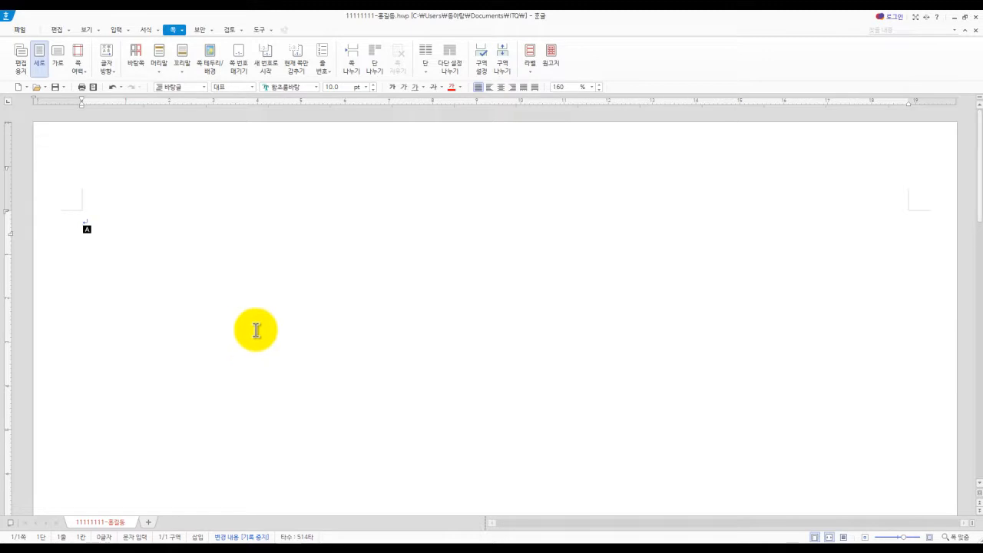
{"action": "left_click", "coordinate": [192, 534]}
{"action": "scroll", "coordinate": [295, 482], "scroll_direction": "down", "scroll_amount": 3}
{"action": "scroll", "coordinate": [295, 472], "scroll_direction": "up", "scroll_amount": 3}
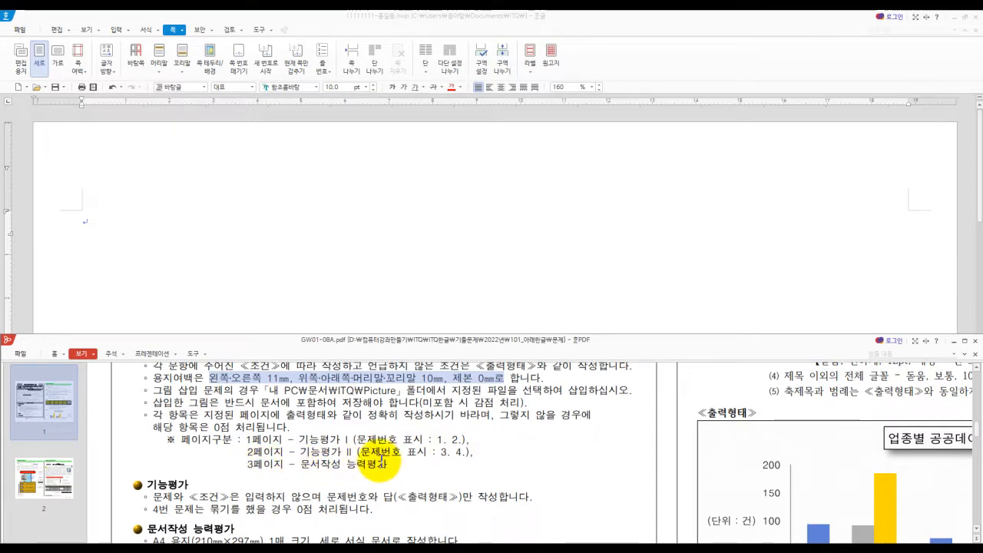
{"action": "left_click", "coordinate": [100, 223]}
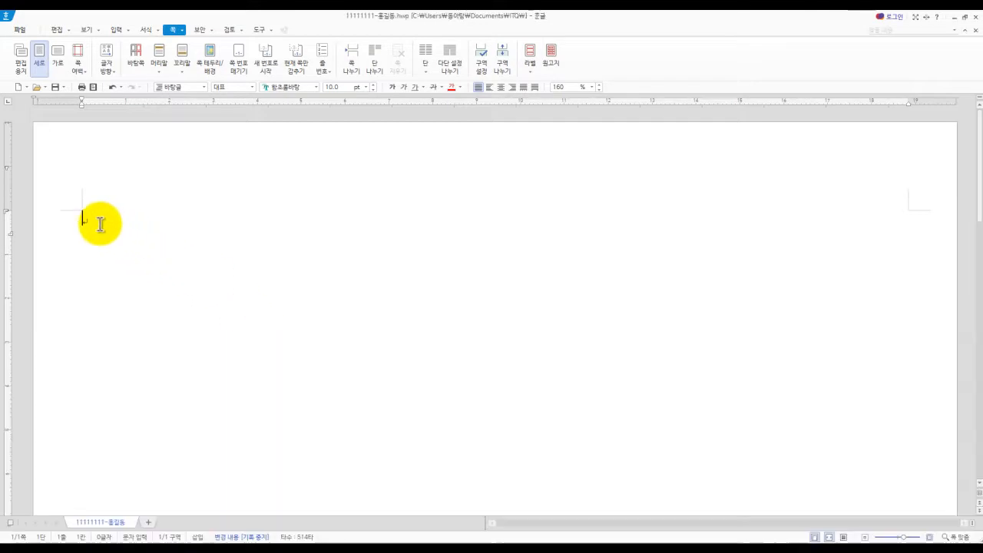
Step: Enter question number "1." on the first line, leave four blank lines, enter "2.", and add two blank lines below it
{"action": "type", "text": "1."}
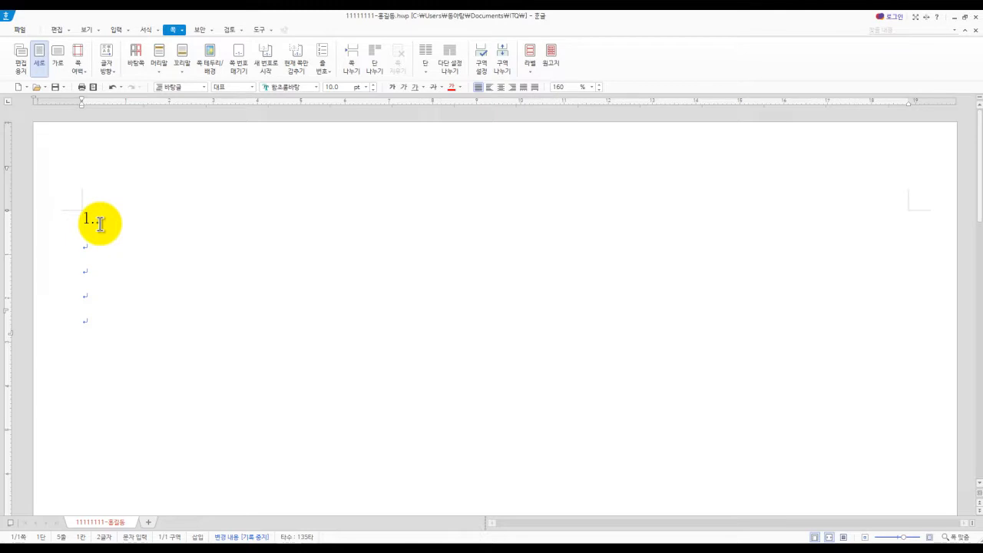
{"action": "key", "text": "Hangul"}
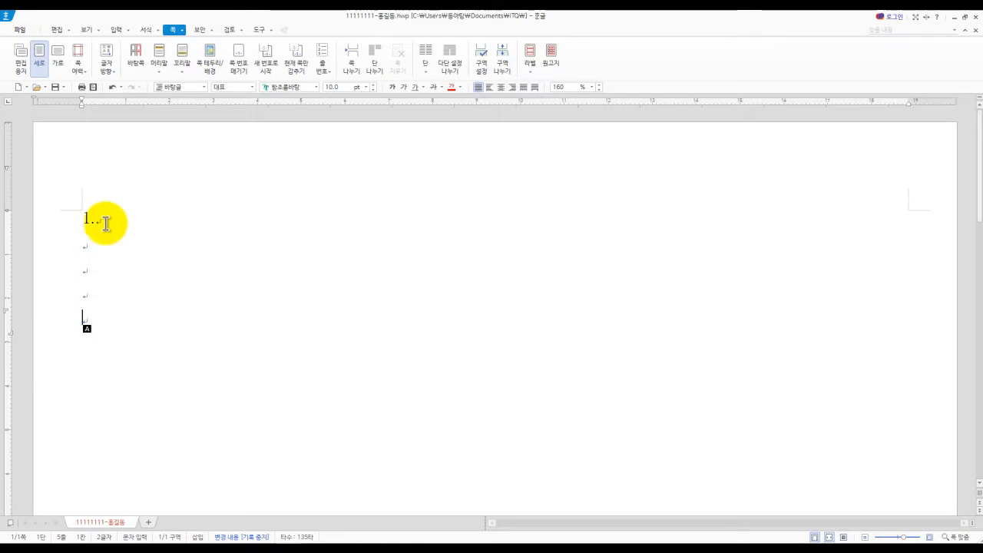
{"action": "key", "text": "Return"}
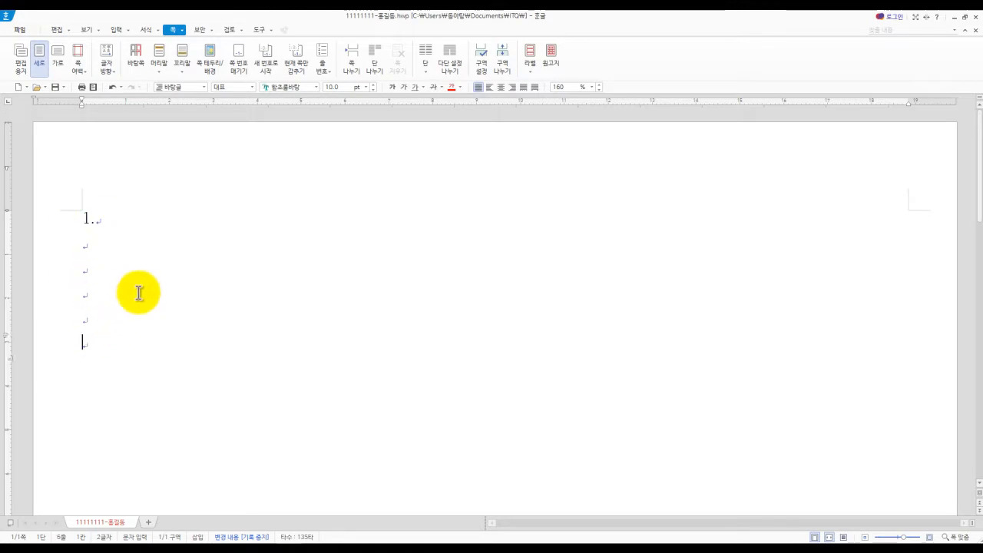
{"action": "type", "text": "2."}
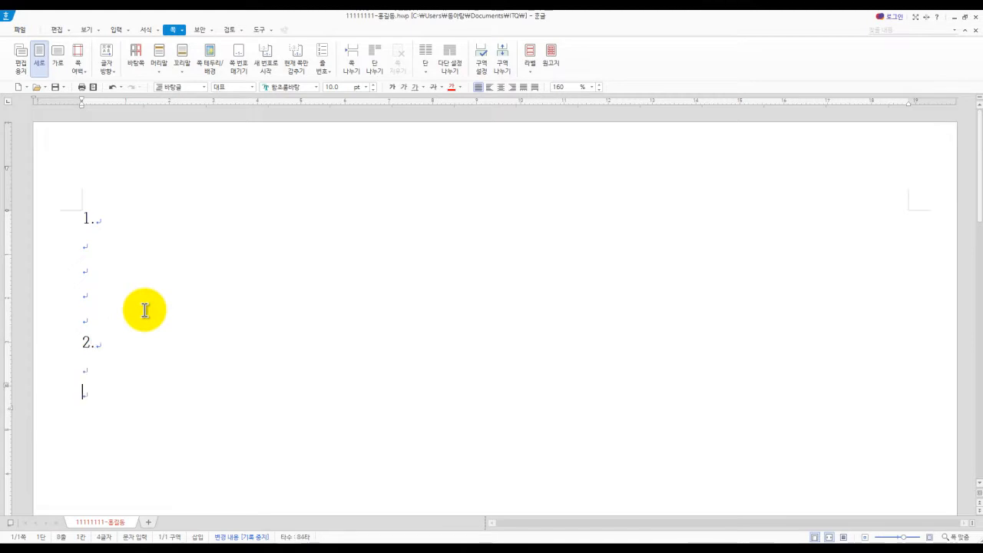
{"action": "key", "text": "Hangul"}
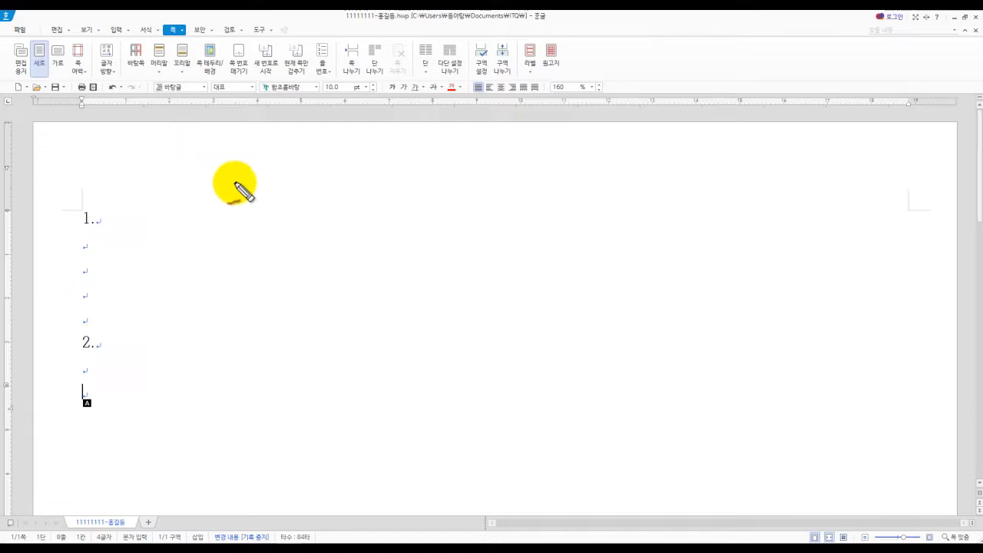
{"action": "mouse_move", "coordinate": [271, 222]}
{"action": "left_mouse_down"}
{"action": "mouse_move", "coordinate": [269, 249]}
{"action": "mouse_move", "coordinate": [304, 217]}
{"action": "mouse_move", "coordinate": [323, 226]}
{"action": "mouse_move", "coordinate": [328, 247]}
{"action": "left_mouse_up"}
{"action": "left_click_drag", "start_coordinate": [384, 229], "coordinate": [410, 229]}
{"action": "left_click_drag", "start_coordinate": [401, 217], "coordinate": [403, 250]}
{"action": "left_click_drag", "start_coordinate": [444, 219], "coordinate": [463, 230]}
{"action": "left_click_drag", "start_coordinate": [482, 209], "coordinate": [481, 230]}
{"action": "mouse_move", "coordinate": [503, 194]}
{"action": "left_mouse_down"}
{"action": "mouse_move", "coordinate": [499, 228]}
{"action": "mouse_move", "coordinate": [504, 211]}
{"action": "mouse_move", "coordinate": [509, 220]}
{"action": "left_mouse_up"}
{"action": "mouse_move", "coordinate": [234, 312]}
{"action": "left_mouse_down"}
{"action": "mouse_move", "coordinate": [268, 278]}
{"action": "mouse_move", "coordinate": [278, 307]}
{"action": "left_mouse_up"}
{"action": "left_click_drag", "start_coordinate": [292, 269], "coordinate": [309, 303]}
{"action": "mouse_move", "coordinate": [282, 287]}
{"action": "left_mouse_down"}
{"action": "mouse_move", "coordinate": [391, 292]}
{"action": "mouse_move", "coordinate": [375, 314]}
{"action": "left_mouse_up"}
{"action": "mouse_move", "coordinate": [401, 298]}
{"action": "left_mouse_down"}
{"action": "mouse_move", "coordinate": [453, 270]}
{"action": "mouse_move", "coordinate": [466, 298]}
{"action": "left_mouse_up"}
{"action": "mouse_move", "coordinate": [497, 255]}
{"action": "left_mouse_down"}
{"action": "mouse_move", "coordinate": [485, 293]}
{"action": "mouse_move", "coordinate": [583, 276]}
{"action": "mouse_move", "coordinate": [570, 301]}
{"action": "left_mouse_up"}
{"action": "mouse_move", "coordinate": [624, 277]}
{"action": "left_mouse_down"}
{"action": "mouse_move", "coordinate": [612, 279]}
{"action": "mouse_move", "coordinate": [735, 270]}
{"action": "left_mouse_up"}
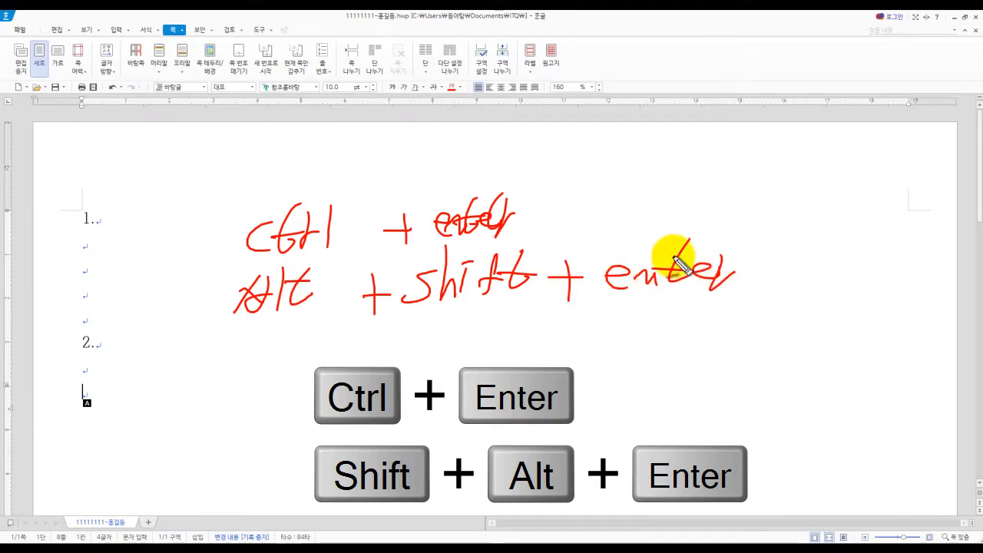
{"action": "mouse_move", "coordinate": [230, 228]}
{"action": "left_mouse_down"}
{"action": "mouse_move", "coordinate": [192, 274]}
{"action": "mouse_move", "coordinate": [205, 291]}
{"action": "left_mouse_up"}
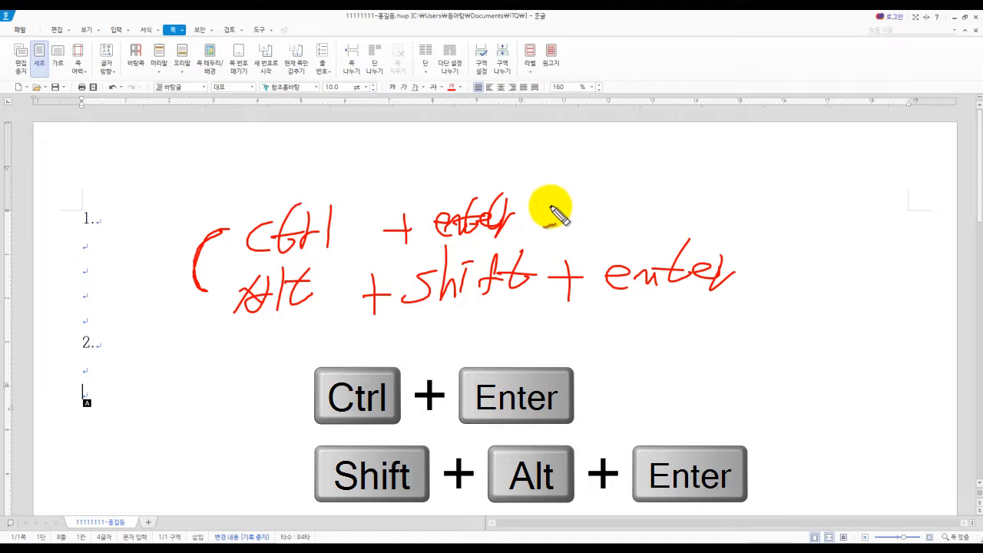
{"action": "mouse_move", "coordinate": [539, 209]}
{"action": "left_mouse_down"}
{"action": "mouse_move", "coordinate": [635, 184]}
{"action": "mouse_move", "coordinate": [653, 198]}
{"action": "mouse_move", "coordinate": [661, 179]}
{"action": "mouse_move", "coordinate": [650, 191]}
{"action": "mouse_move", "coordinate": [677, 195]}
{"action": "left_mouse_up"}
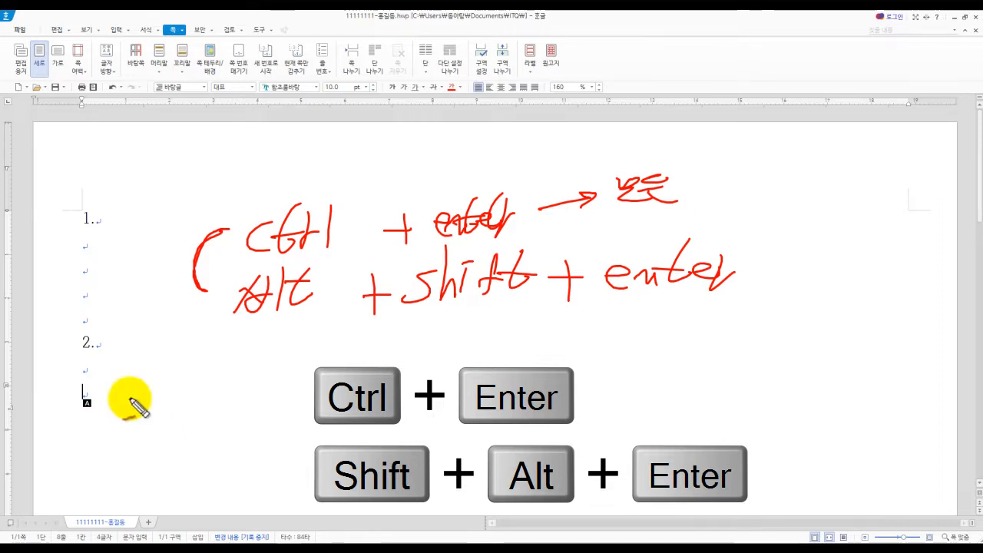
{"action": "left_click_drag", "start_coordinate": [234, 331], "coordinate": [751, 335]}
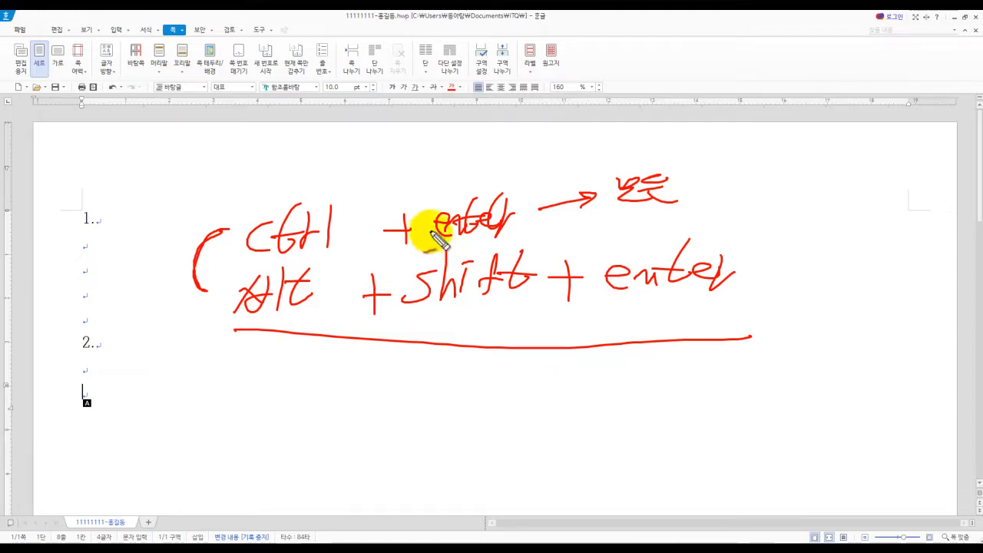
{"action": "mouse_move", "coordinate": [232, 269]}
{"action": "left_mouse_down"}
{"action": "mouse_move", "coordinate": [535, 235]}
{"action": "mouse_move", "coordinate": [351, 187]}
{"action": "mouse_move", "coordinate": [240, 252]}
{"action": "left_mouse_up"}
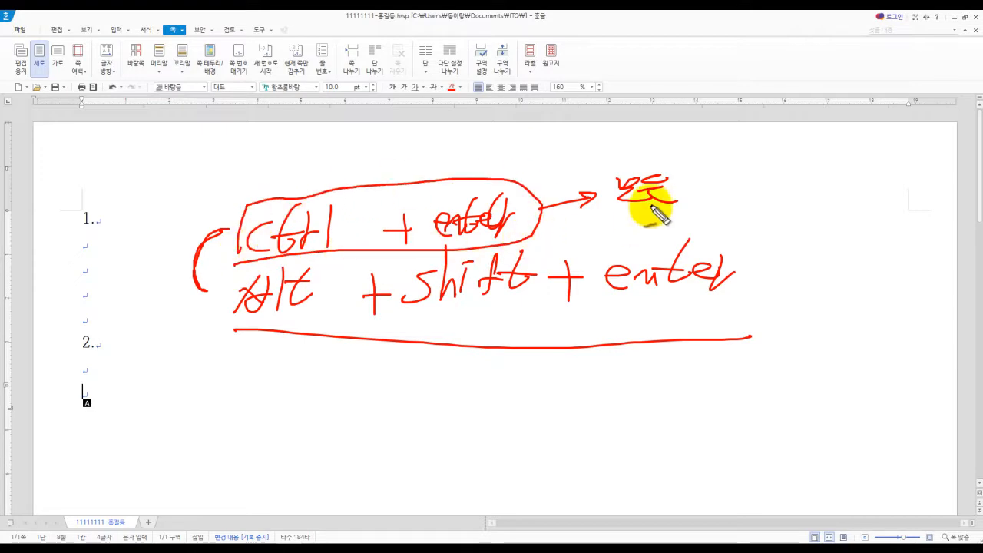
{"action": "mouse_move", "coordinate": [548, 159]}
{"action": "left_mouse_down"}
{"action": "mouse_move", "coordinate": [585, 182]}
{"action": "mouse_move", "coordinate": [592, 170]}
{"action": "left_mouse_up"}
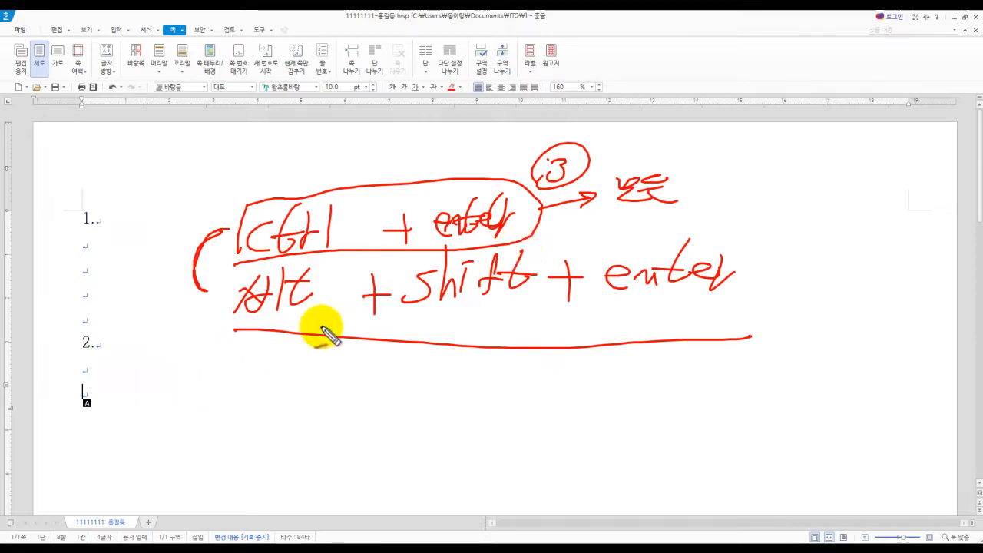
{"action": "mouse_move", "coordinate": [208, 339]}
{"action": "left_mouse_down"}
{"action": "mouse_move", "coordinate": [743, 314]}
{"action": "mouse_move", "coordinate": [650, 223]}
{"action": "mouse_move", "coordinate": [325, 238]}
{"action": "mouse_move", "coordinate": [223, 264]}
{"action": "mouse_move", "coordinate": [304, 307]}
{"action": "left_mouse_up"}
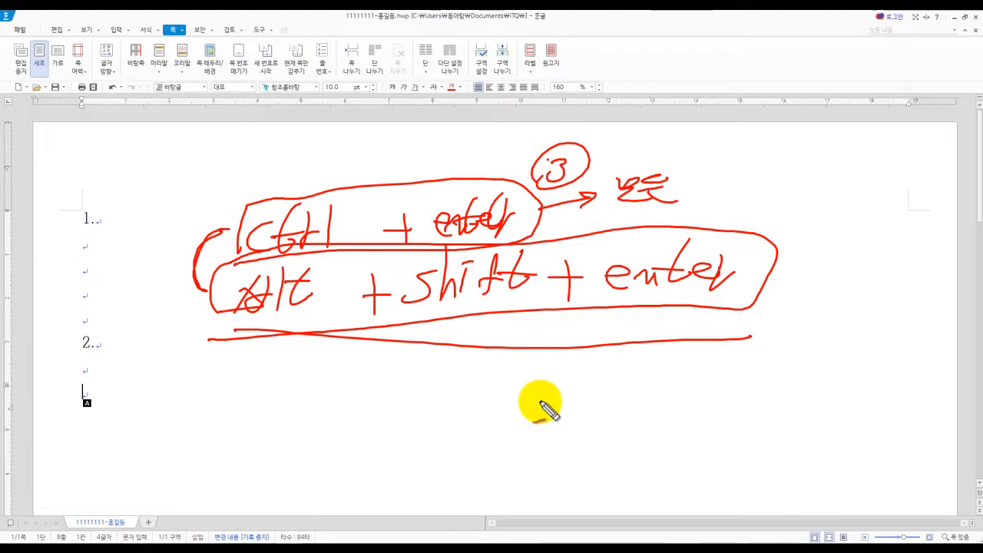
{"action": "mouse_move", "coordinate": [219, 336]}
{"action": "left_mouse_down"}
{"action": "mouse_move", "coordinate": [767, 321]}
{"action": "mouse_move", "coordinate": [629, 248]}
{"action": "left_mouse_up"}
{"action": "mouse_move", "coordinate": [233, 259]}
{"action": "left_mouse_down"}
{"action": "mouse_move", "coordinate": [773, 241]}
{"action": "mouse_move", "coordinate": [770, 296]}
{"action": "left_mouse_up"}
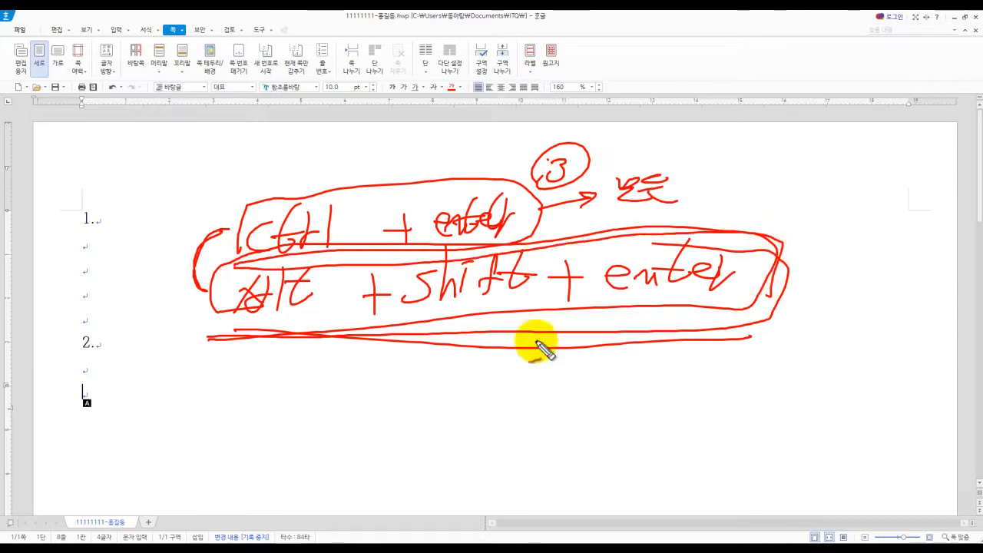
{"action": "mouse_move", "coordinate": [224, 267]}
{"action": "left_mouse_down"}
{"action": "mouse_move", "coordinate": [220, 318]}
{"action": "mouse_move", "coordinate": [409, 330]}
{"action": "left_mouse_up"}
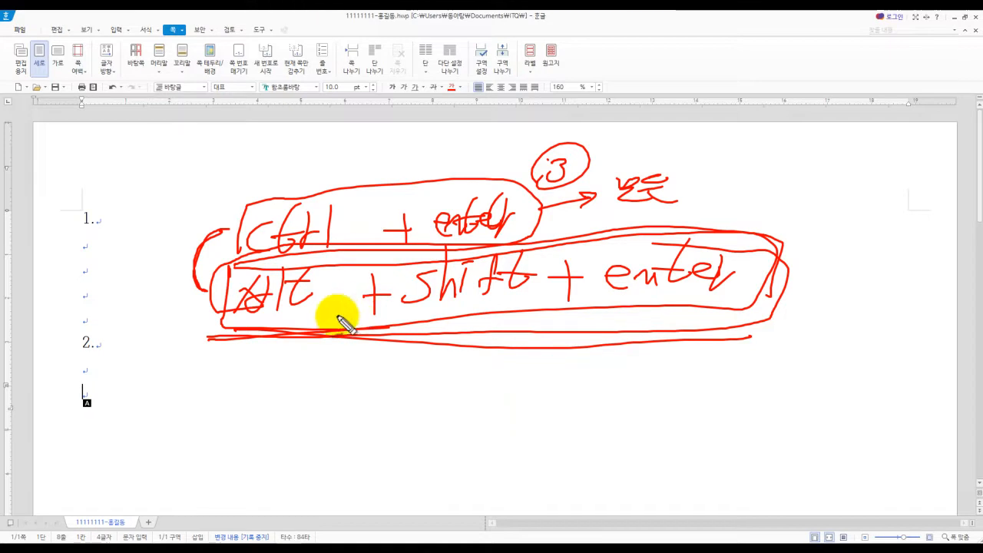
{"action": "mouse_move", "coordinate": [190, 291]}
{"action": "left_mouse_down"}
{"action": "mouse_move", "coordinate": [171, 285]}
{"action": "mouse_move", "coordinate": [202, 286]}
{"action": "left_mouse_up"}
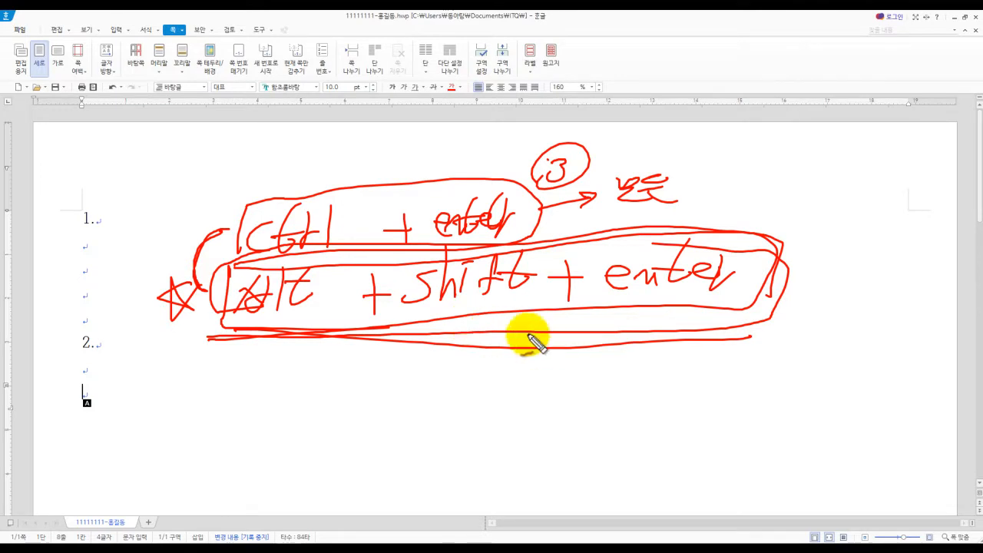
{"action": "key", "text": "Escape"}
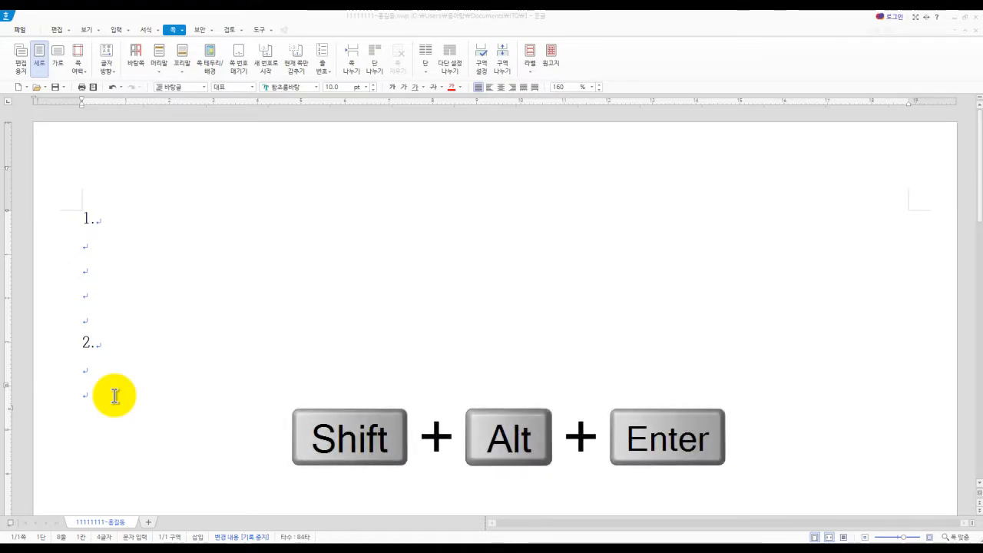
Step: Start page 2 with a section break (구역 나누기) and enter question numbers "3." and "4." with two blank lines after each
{"action": "key", "text": "shift+alt+Return"}
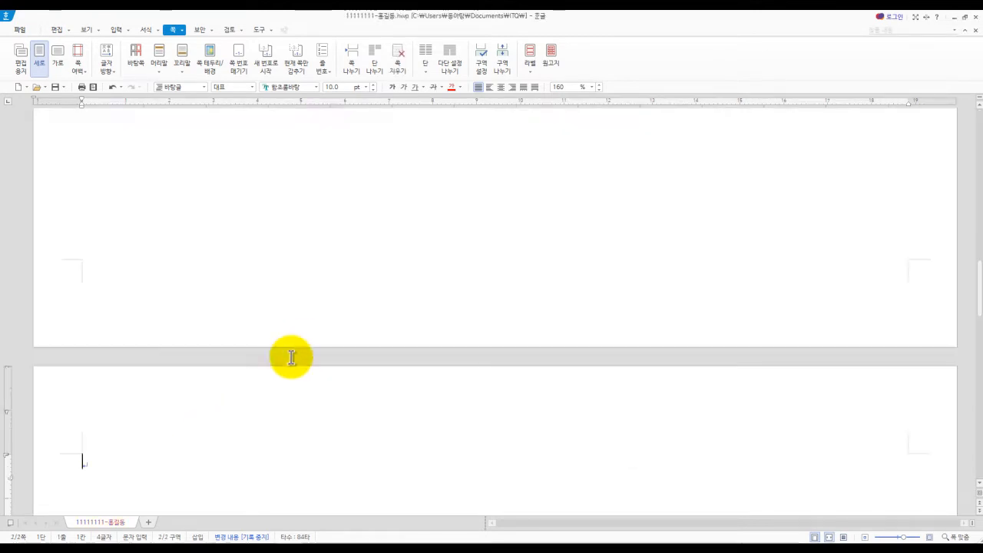
{"action": "scroll", "coordinate": [156, 297], "scroll_direction": "down", "scroll_amount": 3}
{"action": "key", "text": "ctrl+Return"}
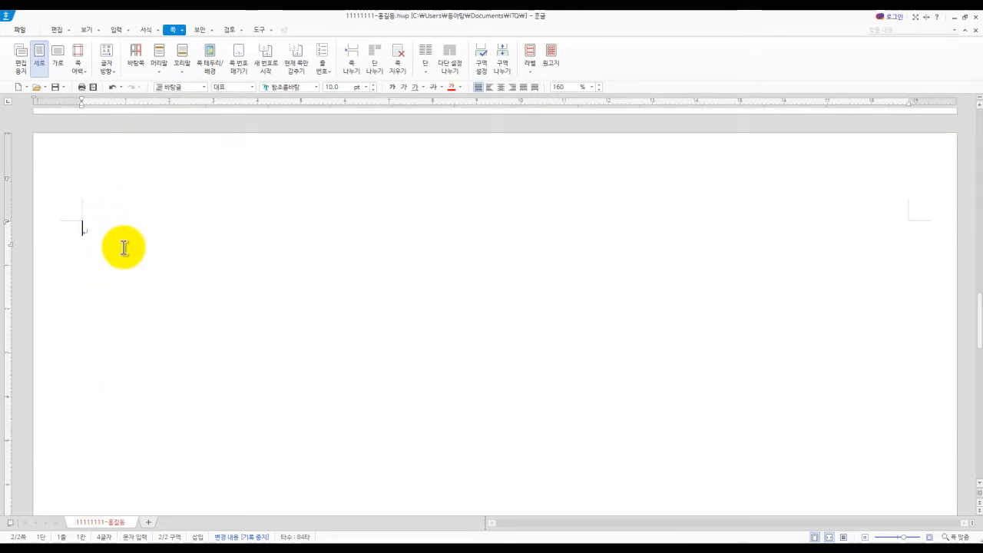
{"action": "type", "text": "3."}
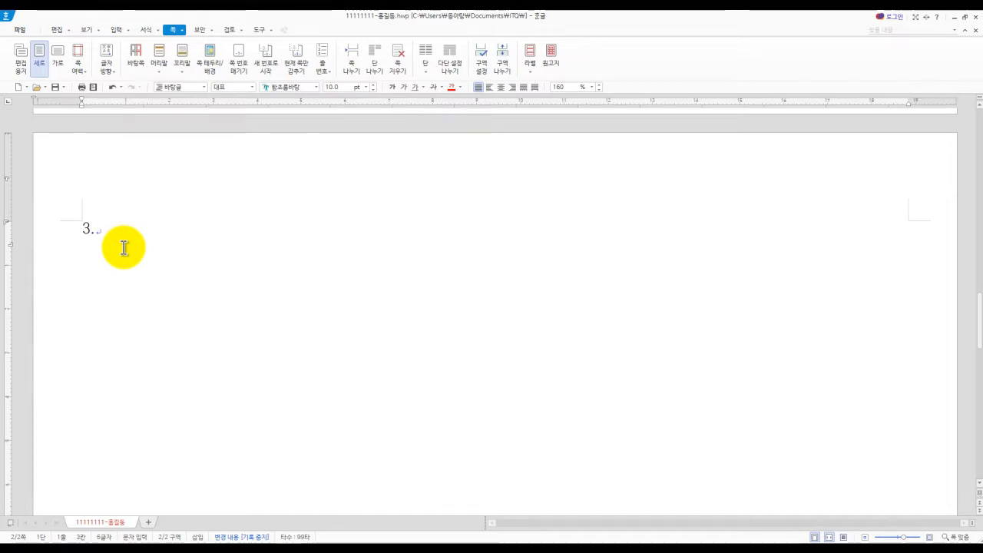
{"action": "key", "text": "Return"}
{"action": "key", "text": "Down"}
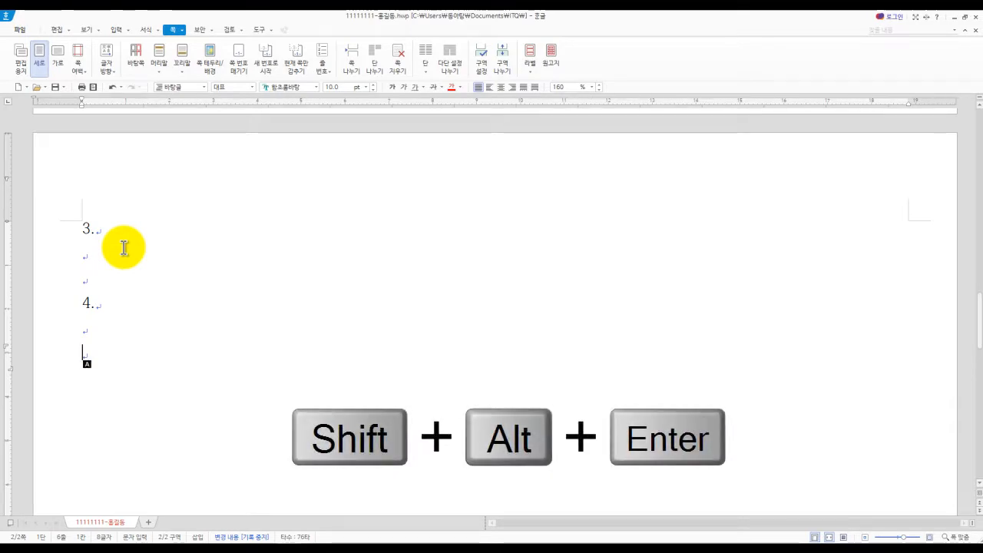
Step: Insert a section break after question 4 to start page 3, and place the cursor on its first line
{"action": "key", "text": "shift+alt+Return"}
{"action": "scroll", "coordinate": [296, 373], "scroll_direction": "down", "scroll_amount": 3}
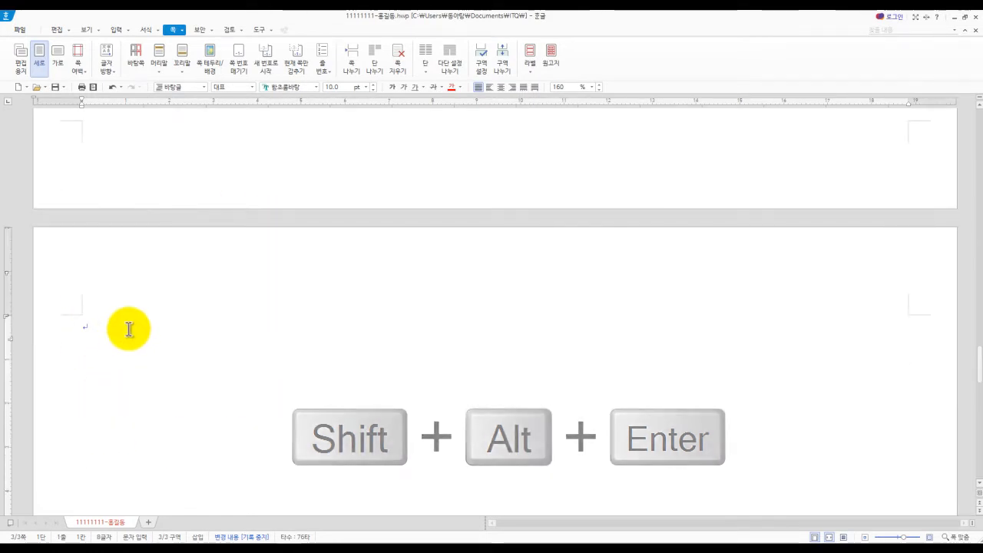
{"action": "left_click", "coordinate": [80, 330]}
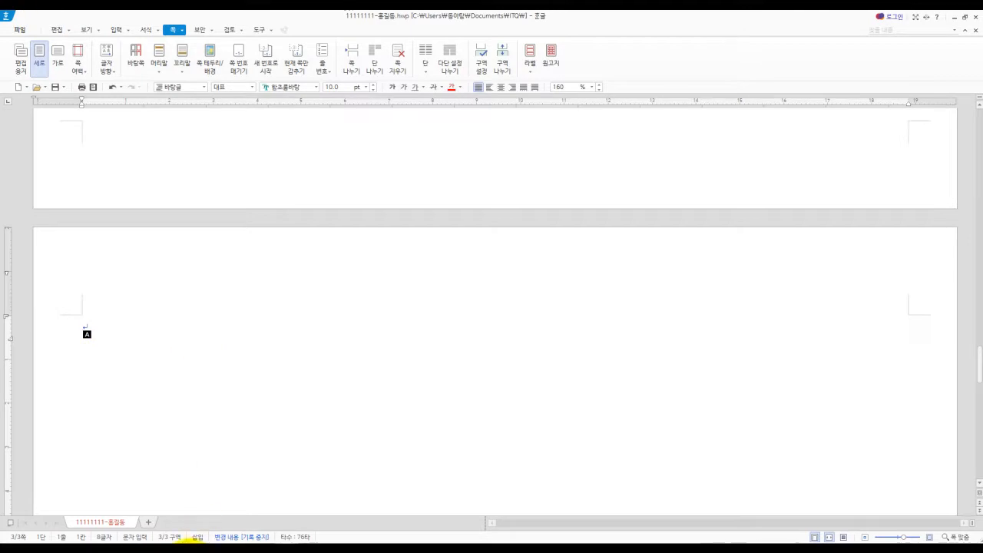
Step: Switch to the GW01-08A.pdf exam paper, examine its page-division (페이지구분) rule and file-saving instructions, and return to the answer document
{"action": "left_click", "coordinate": [189, 541]}
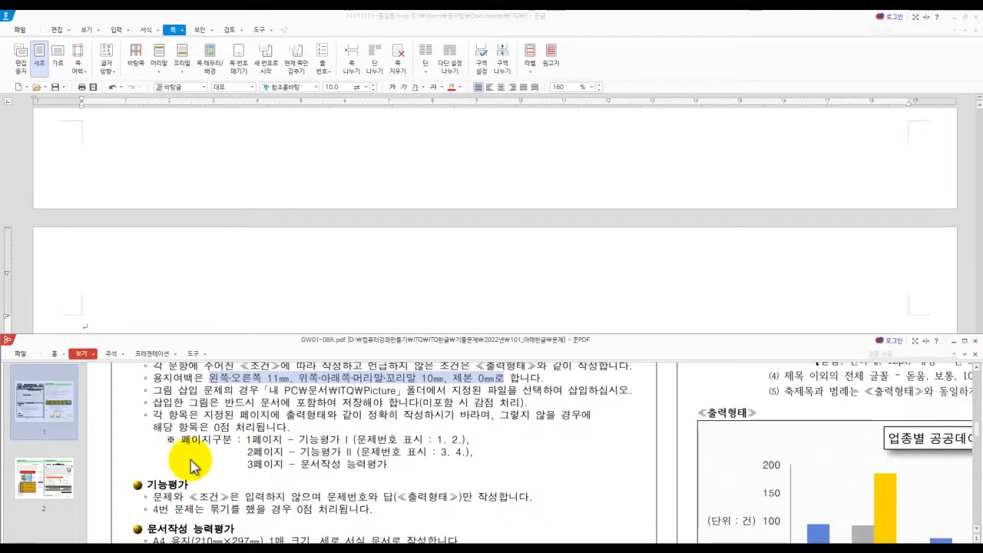
{"action": "mouse_move", "coordinate": [152, 414]}
{"action": "left_mouse_down"}
{"action": "mouse_move", "coordinate": [325, 465]}
{"action": "mouse_move", "coordinate": [490, 478]}
{"action": "left_mouse_up"}
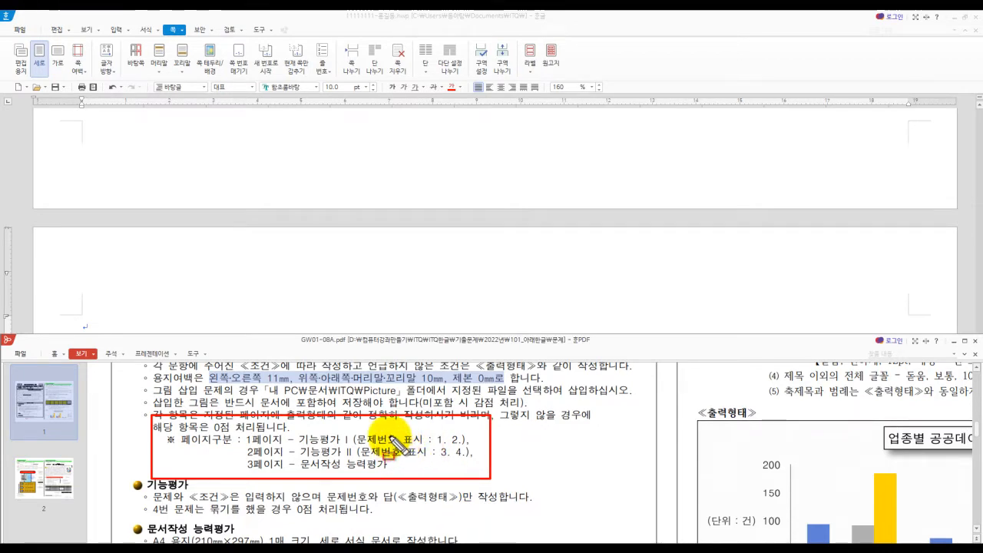
{"action": "key", "text": "Escape"}
{"action": "scroll", "coordinate": [390, 430], "scroll_direction": "up", "scroll_amount": 5}
{"action": "scroll", "coordinate": [327, 263], "scroll_direction": "down", "scroll_amount": 2}
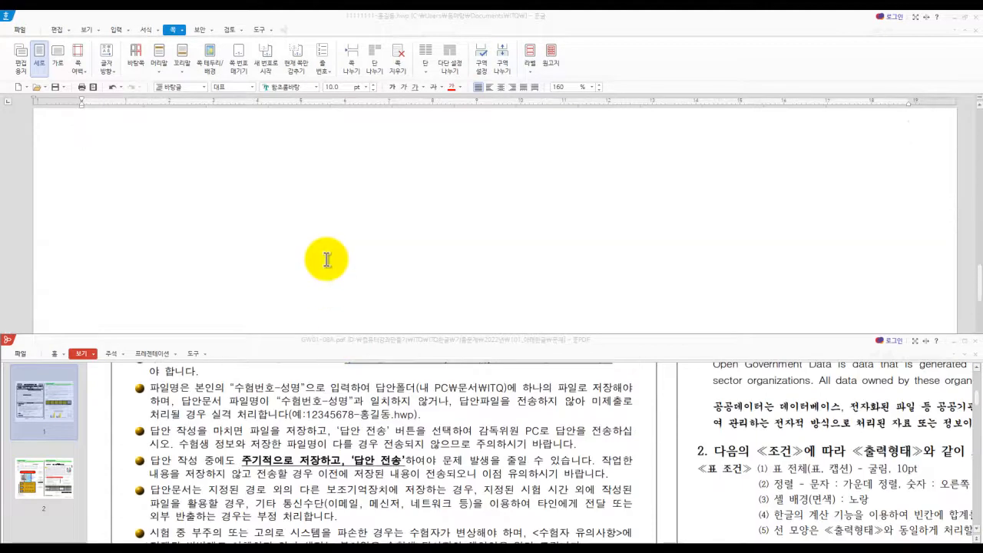
{"action": "double_click", "coordinate": [318, 15]}
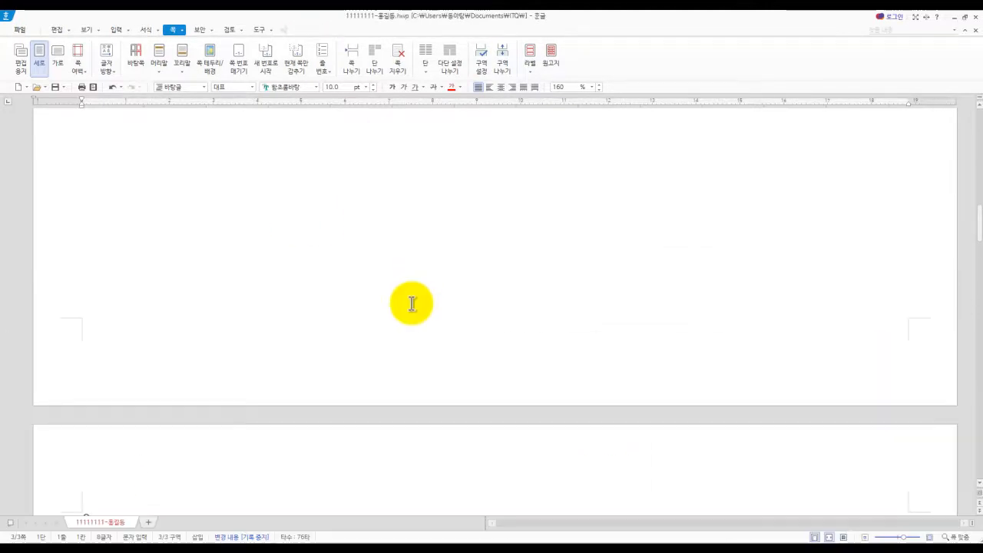
Step: Review the answer document from page 1 to page 3, checking the question numbers and section divisions
{"action": "scroll", "coordinate": [386, 351], "scroll_direction": "down", "scroll_amount": 3}
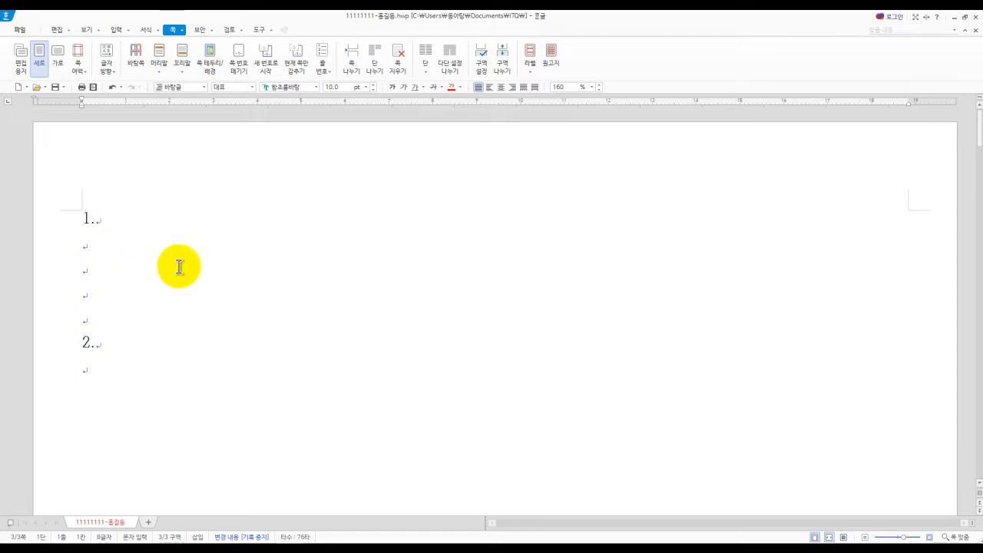
{"action": "scroll", "coordinate": [268, 358], "scroll_direction": "down", "scroll_amount": 5}
{"action": "scroll", "coordinate": [268, 358], "scroll_direction": "down", "scroll_amount": 5}
{"action": "scroll", "coordinate": [254, 360], "scroll_direction": "down", "scroll_amount": 3}
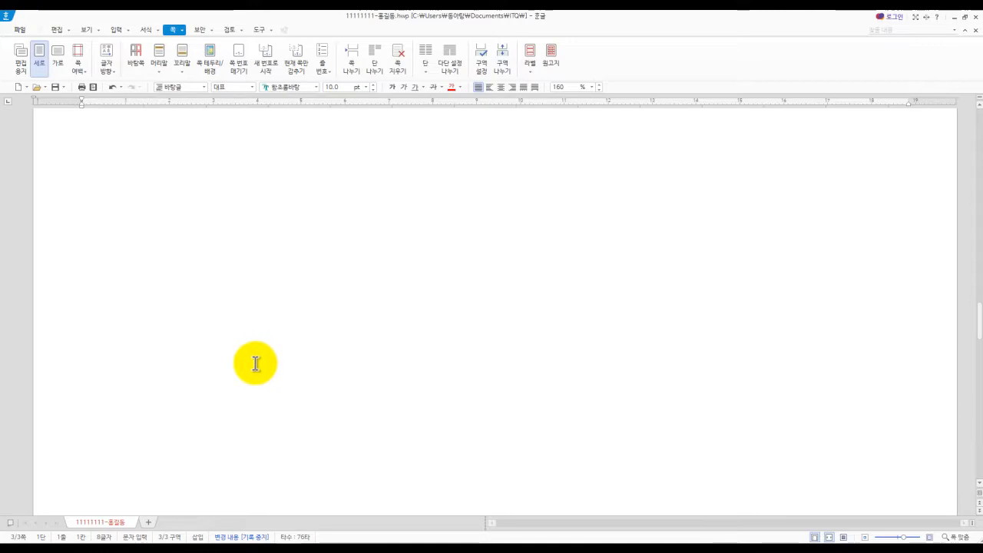
{"action": "scroll", "coordinate": [256, 363], "scroll_direction": "down", "scroll_amount": 10}
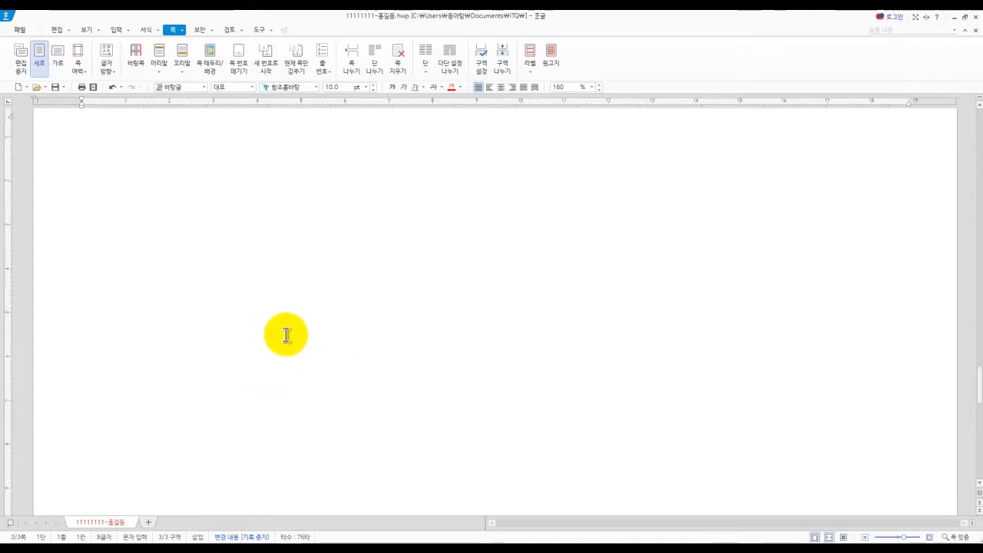
Step: Look over pages 2 and 3 of the answer document, from question numbers 3 and 4 to the empty third page
{"action": "scroll", "coordinate": [304, 347], "scroll_direction": "down", "scroll_amount": 2}
{"action": "left_click", "coordinate": [100, 240]}
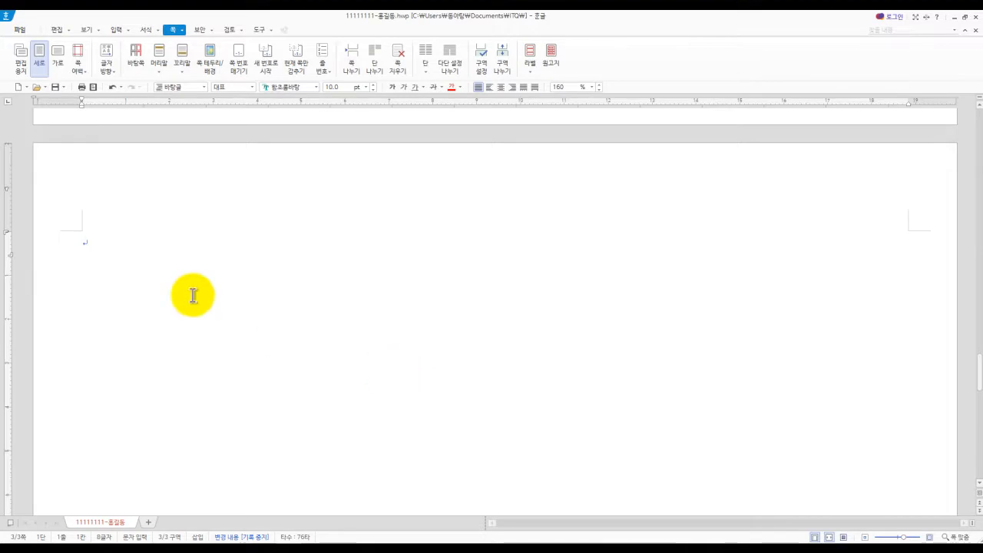
{"action": "scroll", "coordinate": [412, 415], "scroll_direction": "up", "scroll_amount": 5}
{"action": "scroll", "coordinate": [354, 397], "scroll_direction": "up", "scroll_amount": 3}
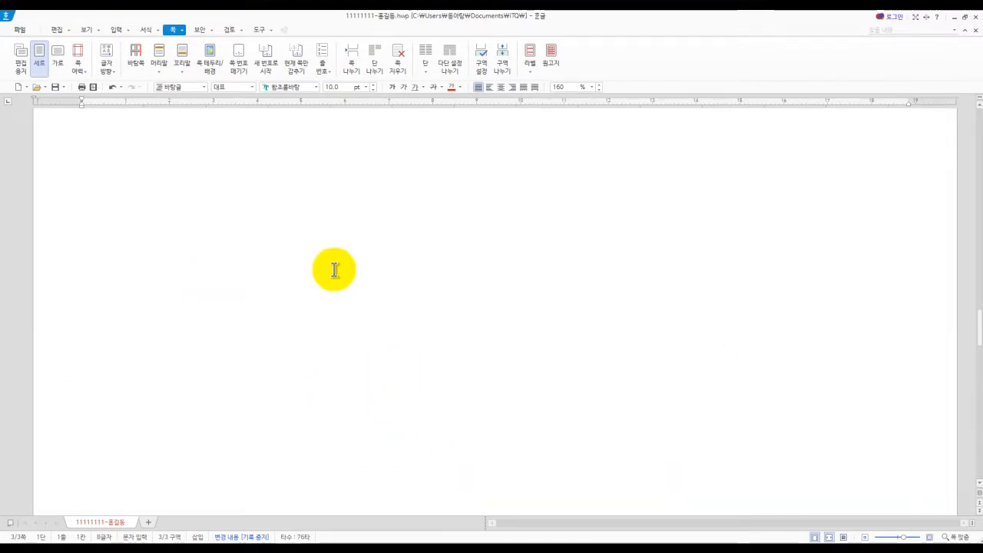
{"action": "scroll", "coordinate": [399, 379], "scroll_direction": "down", "scroll_amount": 2}
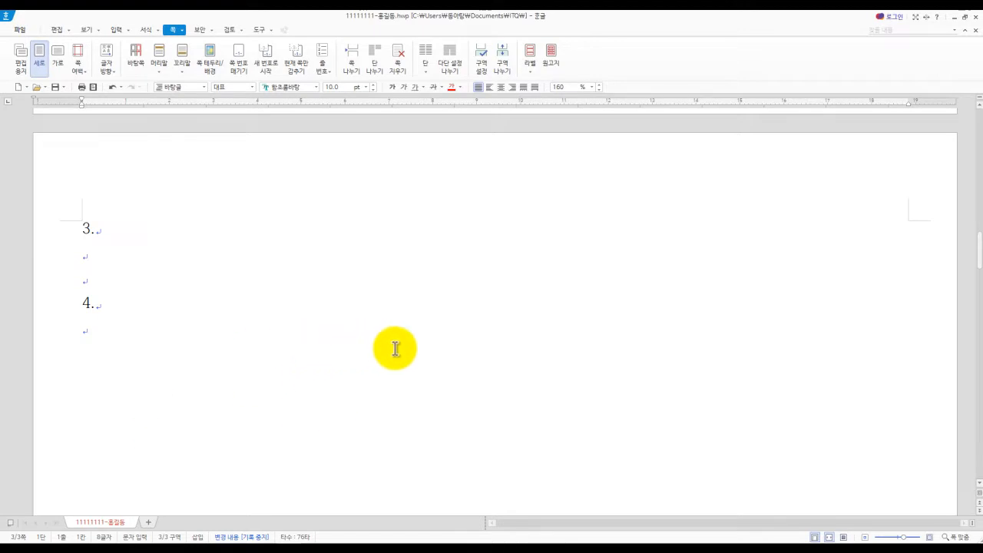
{"action": "scroll", "coordinate": [322, 357], "scroll_direction": "down", "scroll_amount": 3}
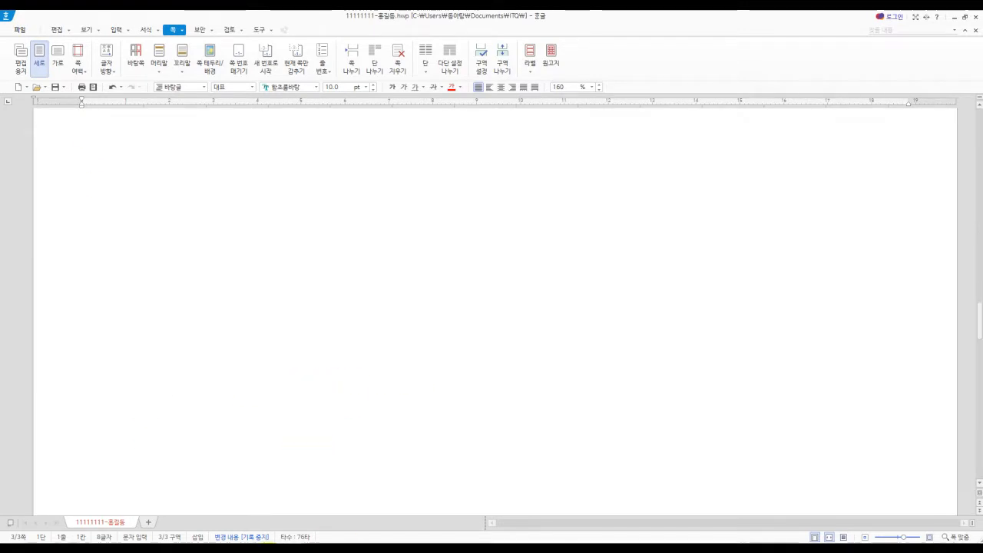
Step: Switch to the GW01-08A.pdf exam paper and examine question 4's drawing instructions and the question layout of both pages
{"action": "left_click", "coordinate": [166, 533]}
{"action": "scroll", "coordinate": [440, 309], "scroll_direction": "down", "scroll_amount": 3}
{"action": "scroll", "coordinate": [499, 430], "scroll_direction": "down", "scroll_amount": 15}
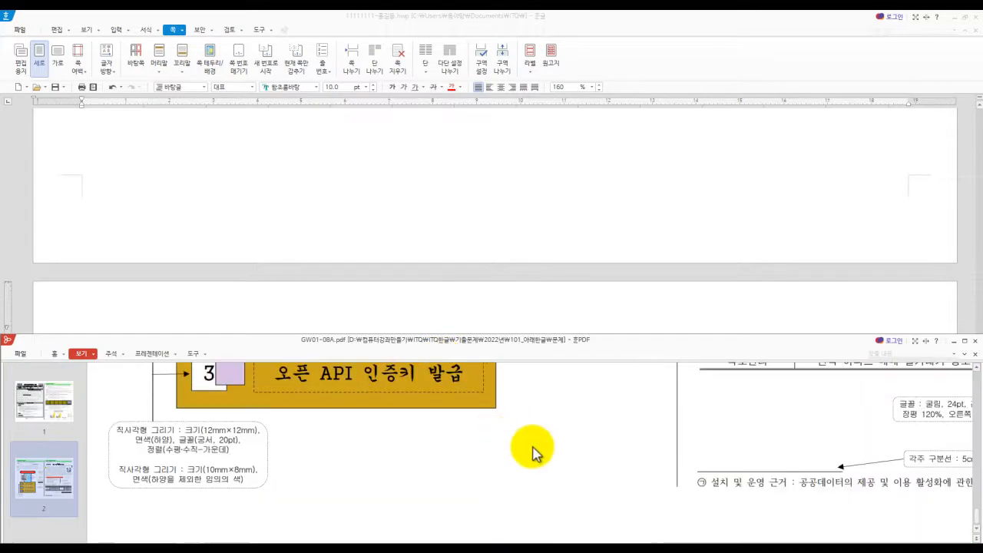
{"action": "scroll", "coordinate": [588, 402], "scroll_direction": "up", "scroll_amount": 3}
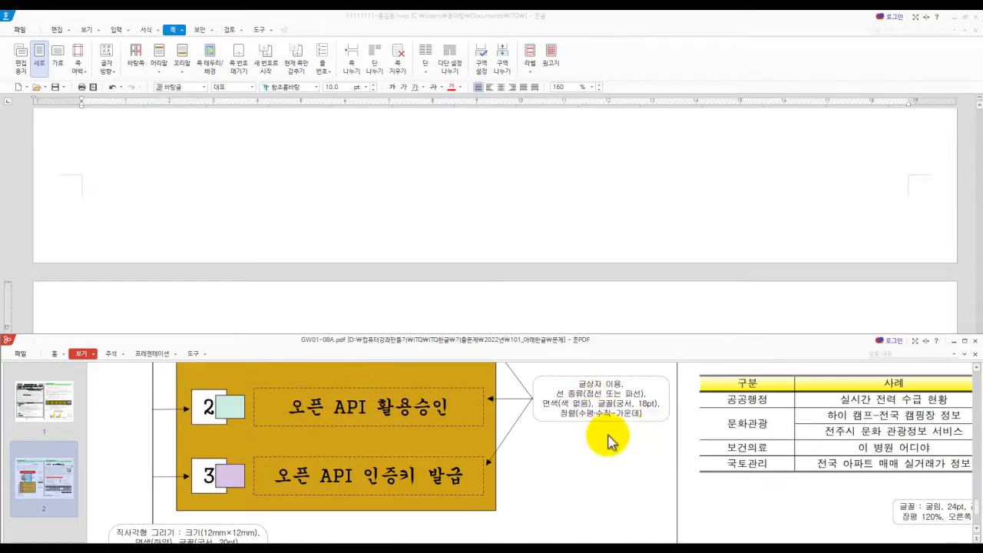
{"action": "scroll", "coordinate": [610, 439], "scroll_direction": "down", "scroll_amount": 5}
{"action": "scroll", "coordinate": [619, 419], "scroll_direction": "up", "scroll_amount": 15}
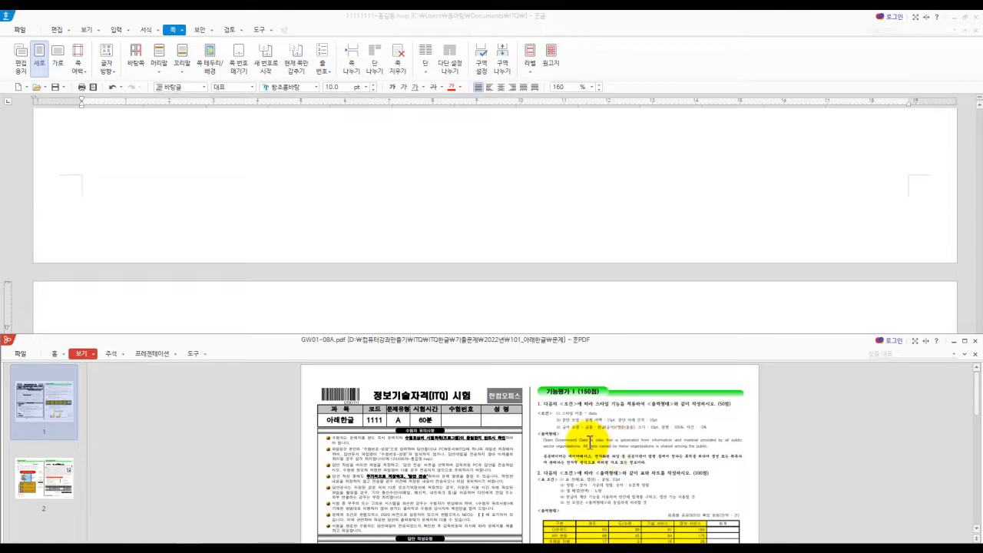
{"action": "scroll", "coordinate": [634, 413], "scroll_direction": "down", "scroll_amount": 10}
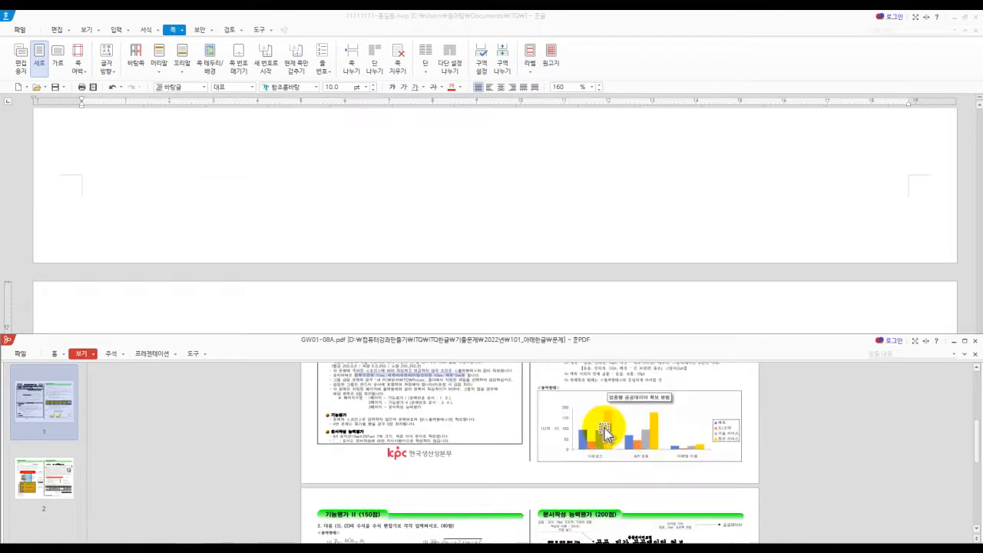
{"action": "scroll", "coordinate": [461, 419], "scroll_direction": "up", "scroll_amount": 1}
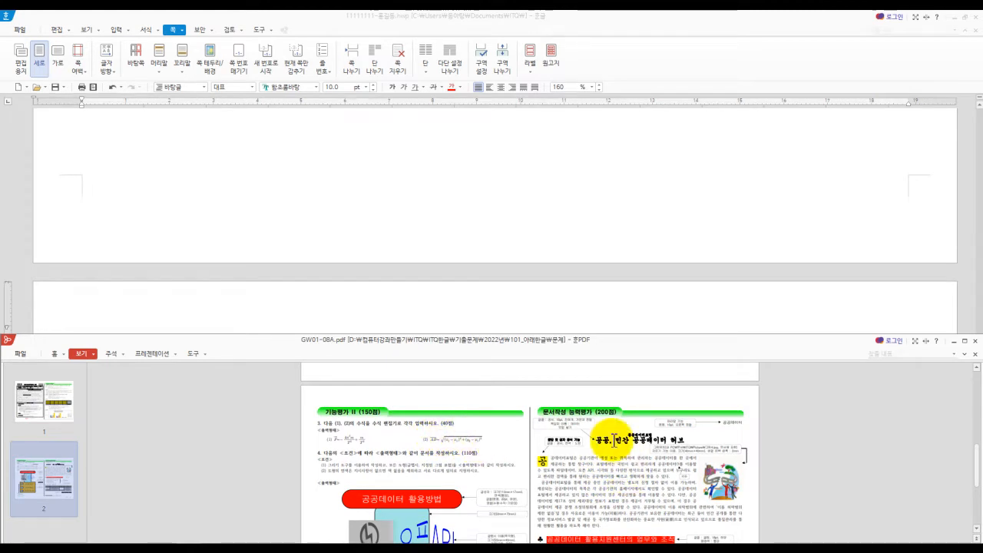
Step: Examine questions 3 and 4 of 기능평가 II and the 문서작성 능력평가 section on the exam paper's second page
{"action": "scroll", "coordinate": [636, 462], "scroll_direction": "down", "scroll_amount": 2}
{"action": "scroll", "coordinate": [636, 467], "scroll_direction": "up", "scroll_amount": 1}
{"action": "scroll", "coordinate": [614, 487], "scroll_direction": "down", "scroll_amount": 1}
{"action": "scroll", "coordinate": [623, 421], "scroll_direction": "up", "scroll_amount": 1}
{"action": "scroll", "coordinate": [584, 432], "scroll_direction": "up", "scroll_amount": 1}
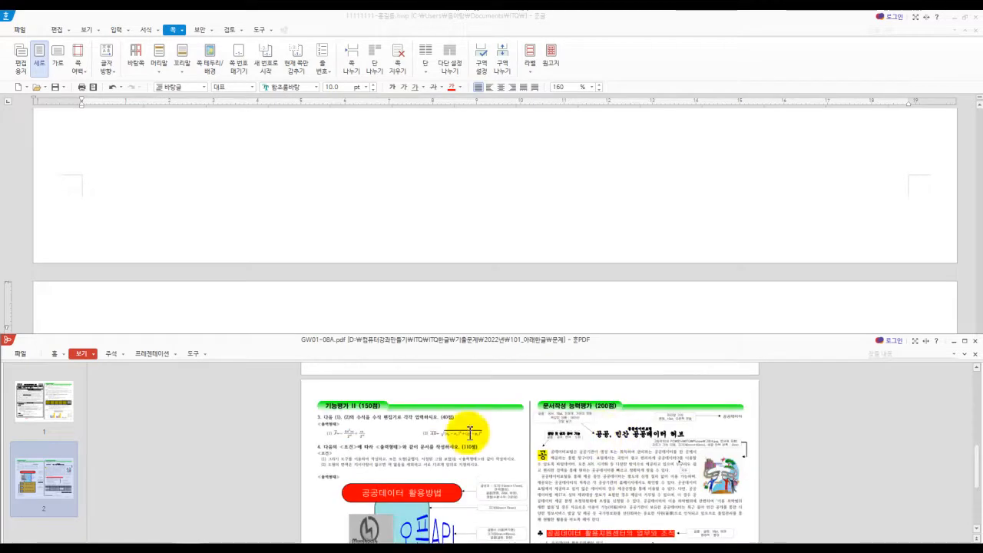
{"action": "scroll", "coordinate": [427, 444], "scroll_direction": "down", "scroll_amount": 1}
{"action": "scroll", "coordinate": [427, 459], "scroll_direction": "down", "scroll_amount": 1}
{"action": "scroll", "coordinate": [427, 460], "scroll_direction": "up", "scroll_amount": 1}
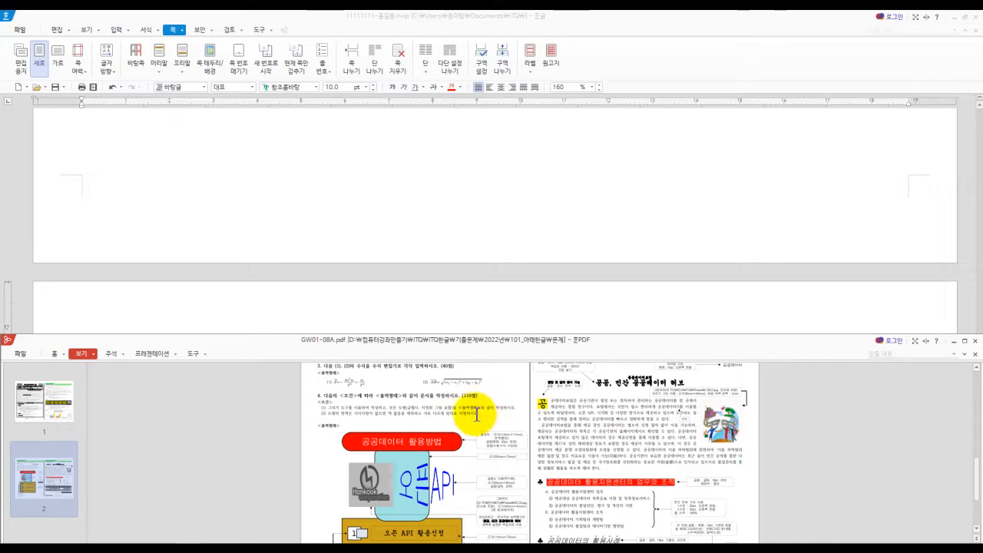
Step: Examine question 2's table and chart conditions on the exam paper's first page, and bring the answer document back to question 1
{"action": "scroll", "coordinate": [476, 414], "scroll_direction": "up", "scroll_amount": 1}
{"action": "scroll", "coordinate": [476, 434], "scroll_direction": "up", "scroll_amount": 4}
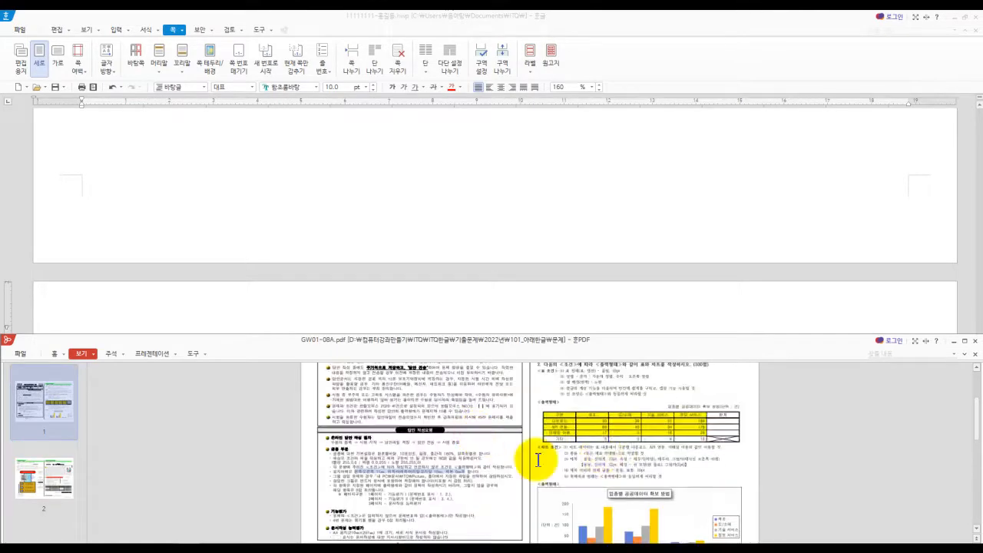
{"action": "scroll", "coordinate": [612, 460], "scroll_direction": "down", "scroll_amount": 2}
{"action": "scroll", "coordinate": [606, 446], "scroll_direction": "up", "scroll_amount": 4}
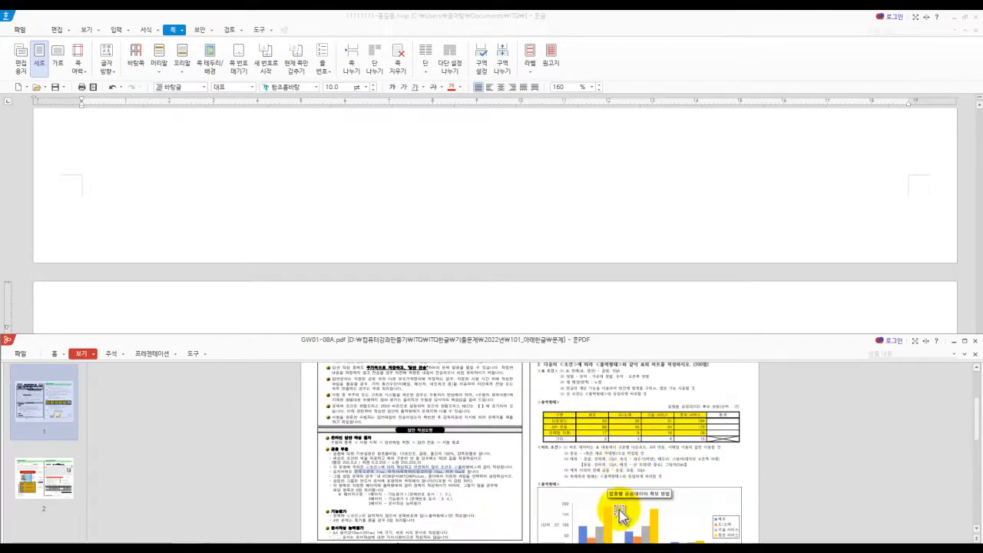
{"action": "scroll", "coordinate": [610, 468], "scroll_direction": "up", "scroll_amount": 1}
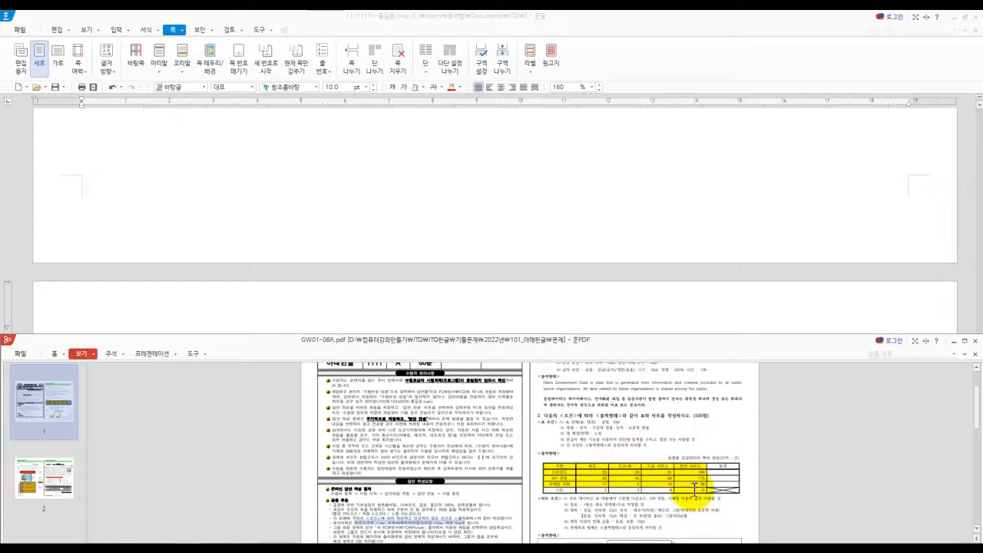
{"action": "scroll", "coordinate": [622, 472], "scroll_direction": "down", "scroll_amount": 1}
{"action": "scroll", "coordinate": [599, 461], "scroll_direction": "down", "scroll_amount": 3}
{"action": "scroll", "coordinate": [588, 430], "scroll_direction": "up", "scroll_amount": 3}
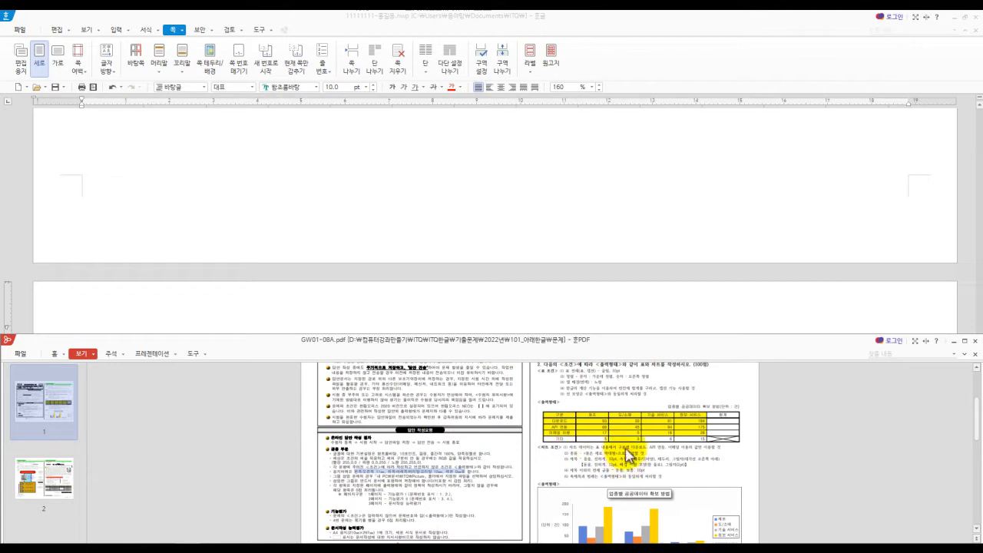
{"action": "scroll", "coordinate": [346, 257], "scroll_direction": "down", "scroll_amount": 3}
{"action": "scroll", "coordinate": [409, 267], "scroll_direction": "up", "scroll_amount": 6}
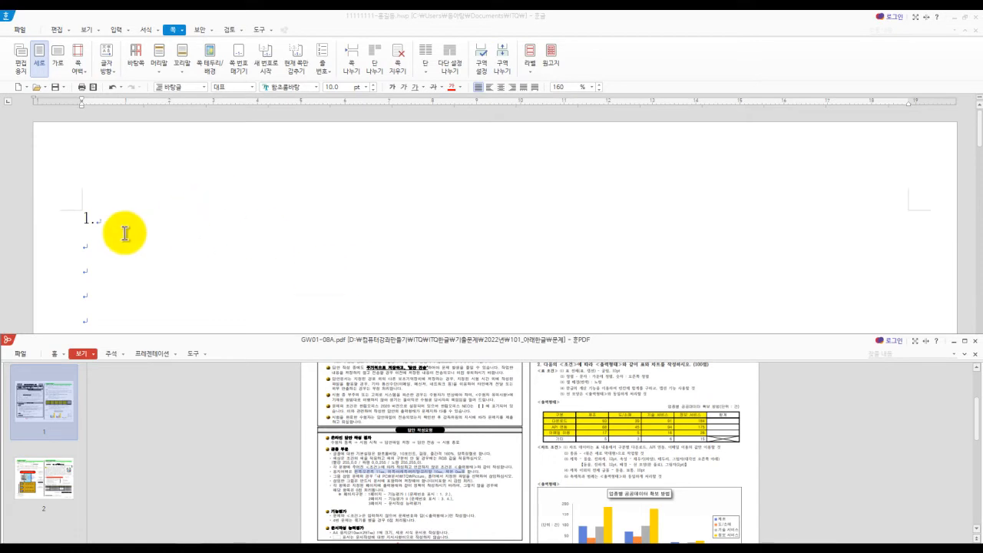
Step: Undo all question numbers, section breaks and paper margin changes in the answer document, back to the blank page
{"action": "left_click", "coordinate": [263, 260]}
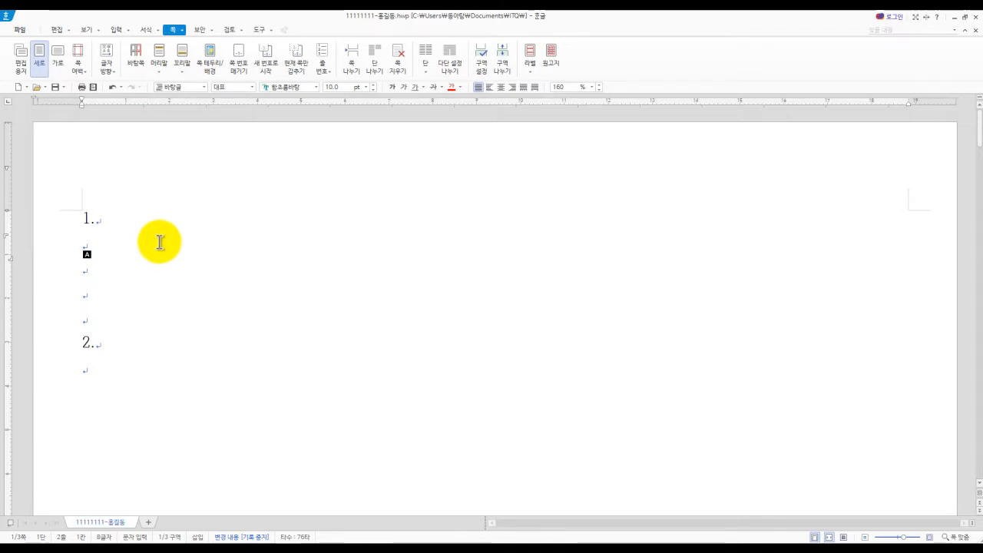
{"action": "key", "text": "ctrl+z"}
{"action": "key", "text": "ctrl+z"}
{"action": "key", "text": "ctrl+z"}
{"action": "key", "text": "ctrl+z"}
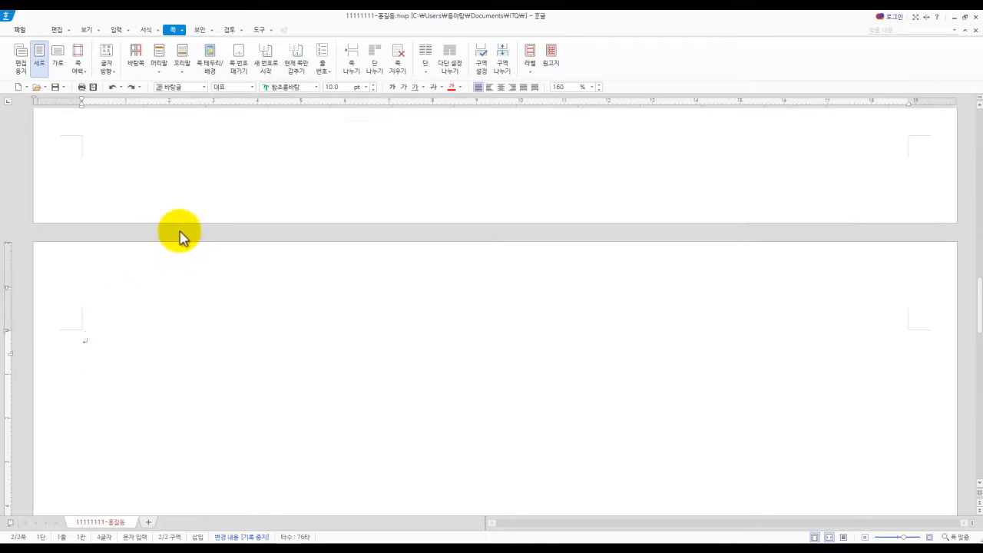
{"action": "key", "text": "ctrl+z"}
{"action": "key", "text": "ctrl+z"}
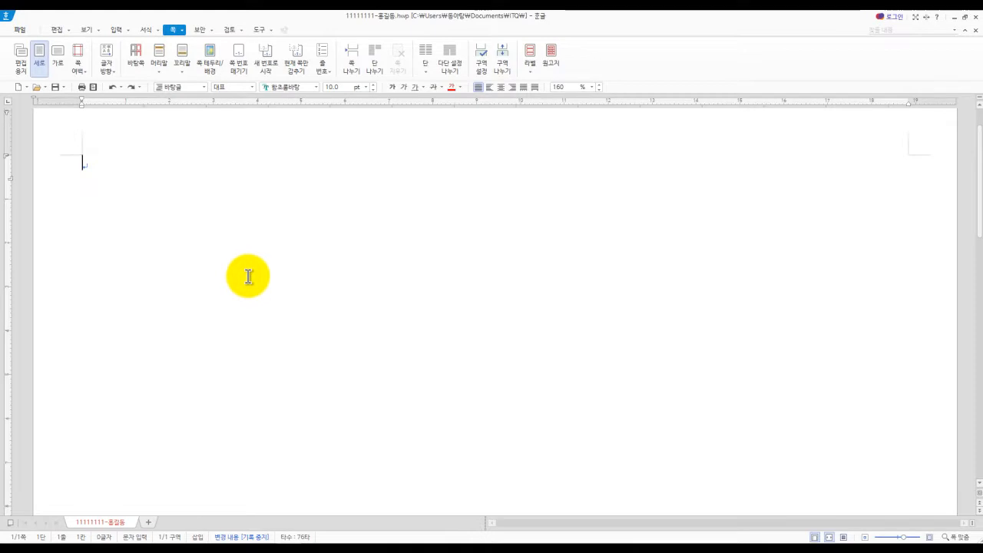
{"action": "key", "text": "ctrl+z"}
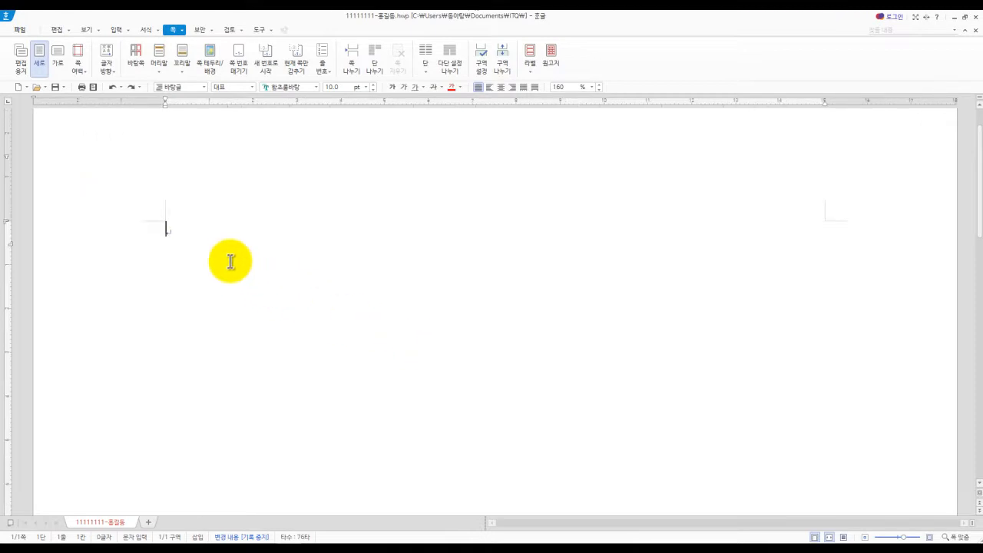
Step: Set the paper margins in 편집 용지 to 10 mm for top, header, footer and bottom, and 11 mm for left and right
{"action": "key", "text": "F7"}
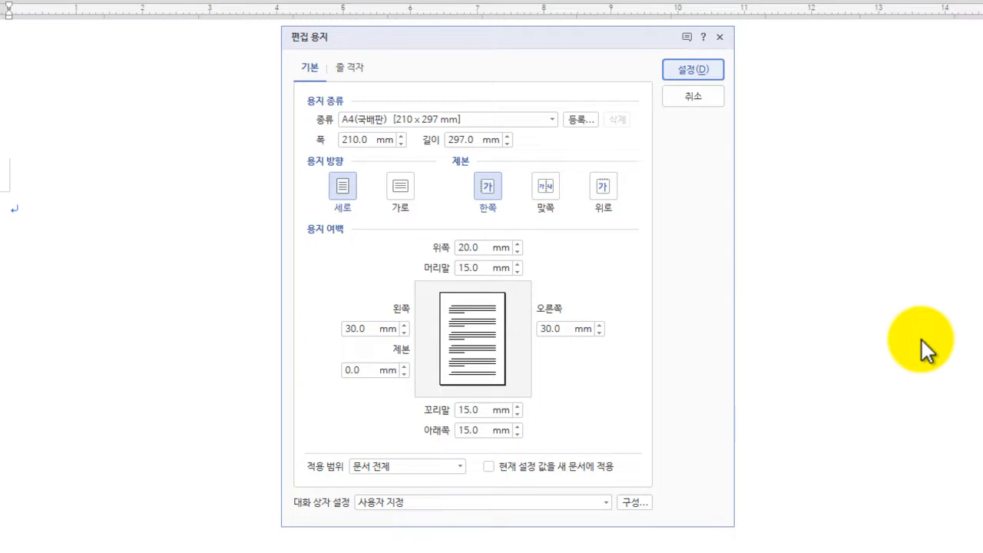
{"action": "key", "text": "alt"}
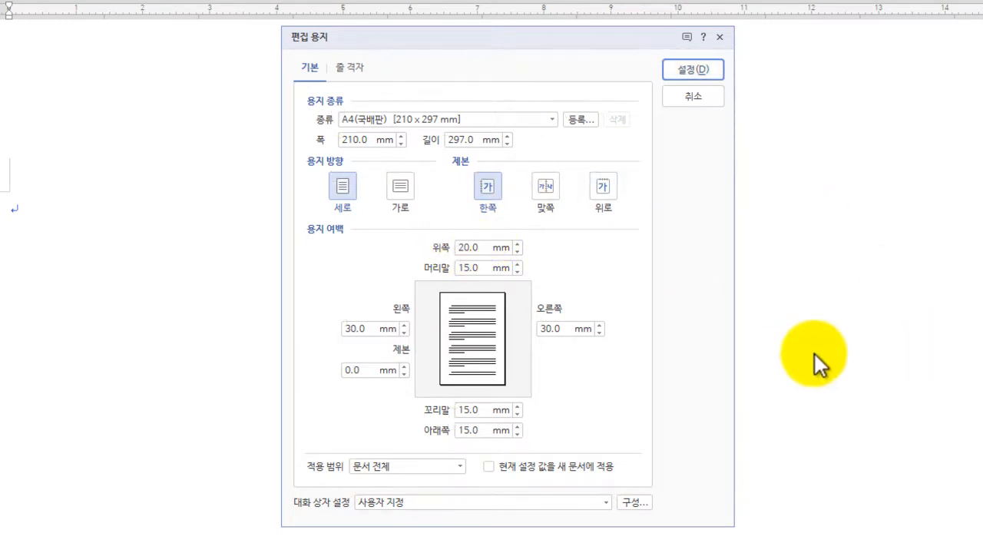
{"action": "key", "text": "alt"}
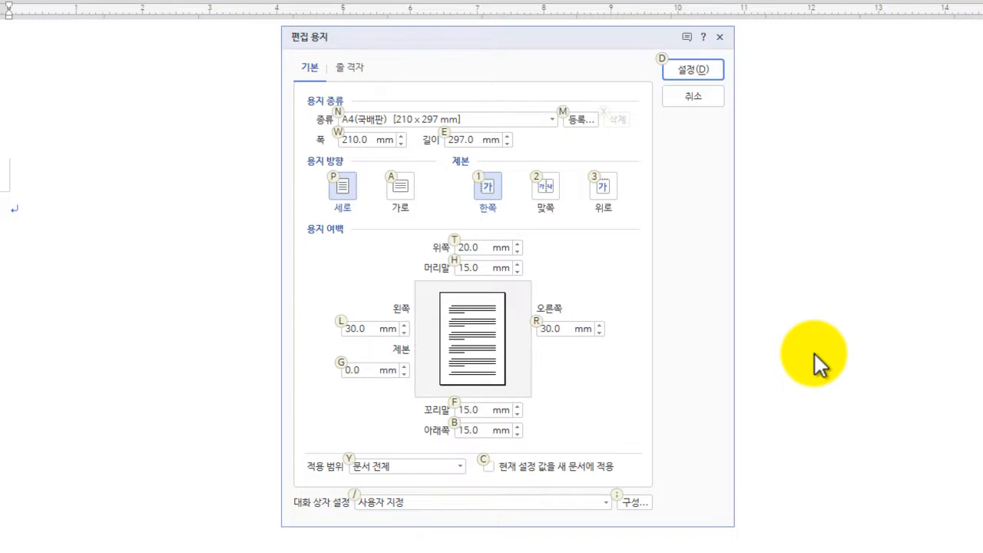
{"action": "key", "text": "alt+t"}
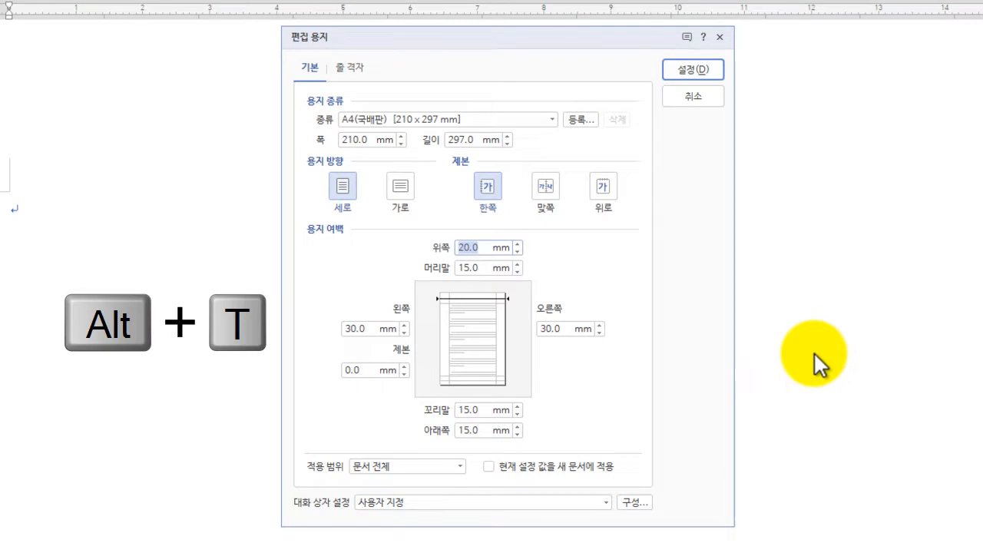
{"action": "type", "text": "10"}
{"action": "key", "text": "Tab"}
{"action": "type", "text": "10"}
{"action": "key", "text": "Tab"}
{"action": "type", "text": "11"}
{"action": "key", "text": "Tab"}
{"action": "key", "text": "Tab"}
{"action": "type", "text": "11"}
{"action": "key", "text": "Tab"}
{"action": "type", "text": "10"}
{"action": "key", "text": "Tab"}
{"action": "type", "text": "10"}
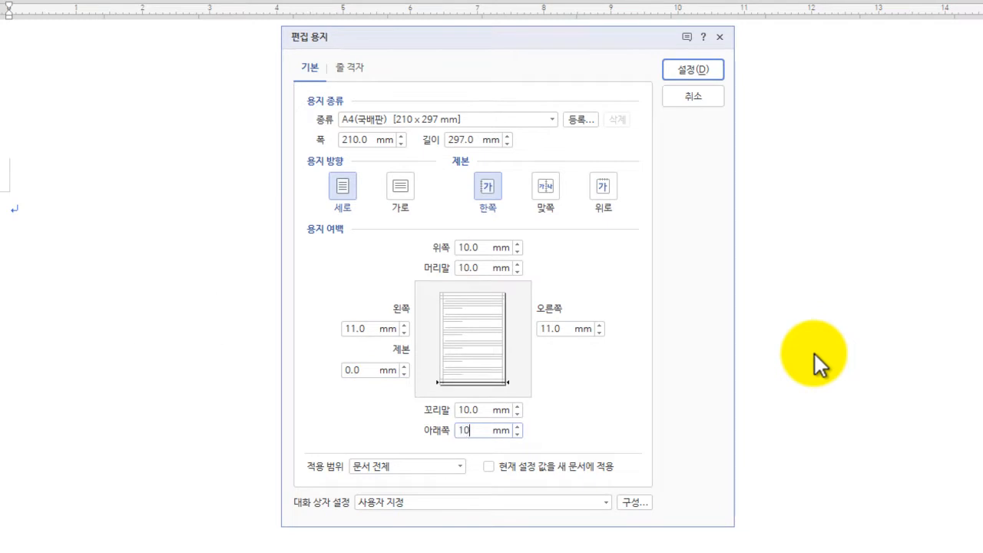
{"action": "key", "text": "Return"}
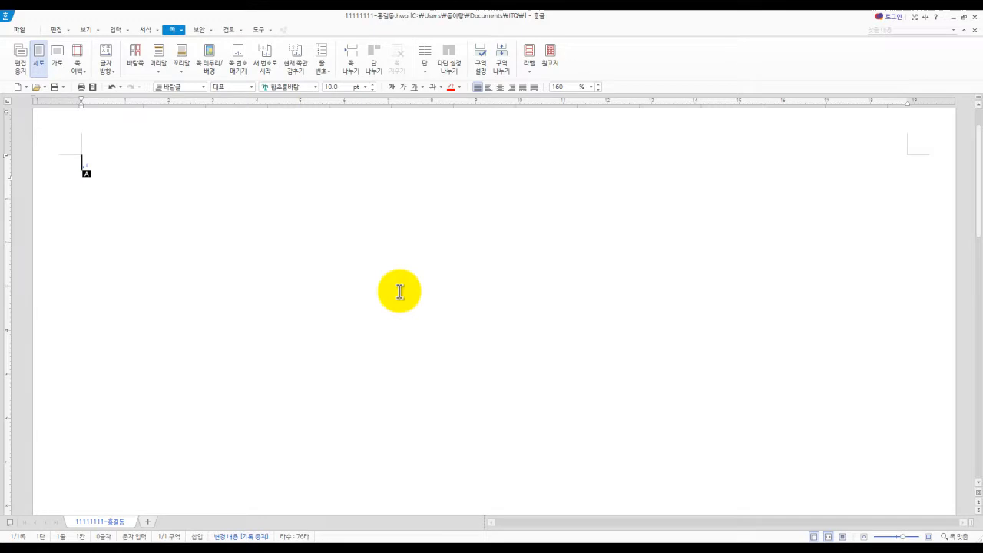
Step: Re-enter the paper margins as 10 mm for top, header, right, footer and bottom, and 11 mm for left
{"action": "key", "text": "F7"}
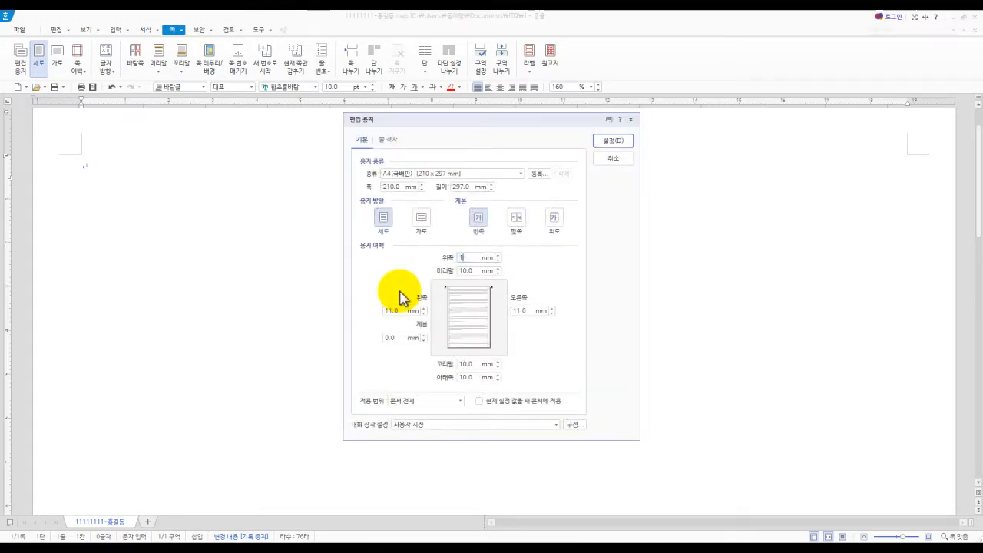
{"action": "key", "text": "Tab"}
{"action": "type", "text": "40"}
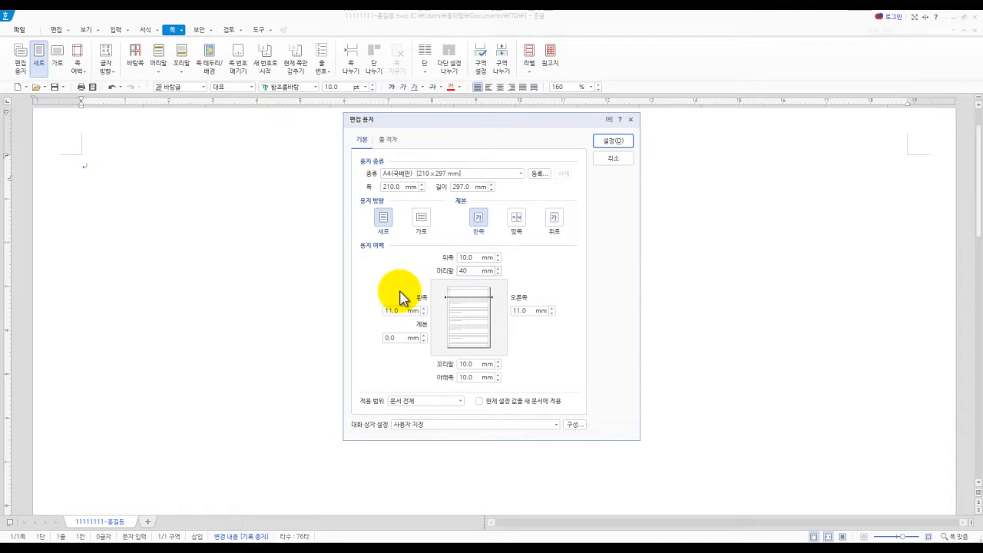
{"action": "key", "text": "BackSpace"}
{"action": "key", "text": "Tab"}
{"action": "key", "text": "Tab"}
{"action": "type", "text": "11"}
{"action": "key", "text": "Tab"}
{"action": "type", "text": "10"}
{"action": "key", "text": "Tab"}
{"action": "type", "text": "10"}
{"action": "key", "text": "Tab"}
{"action": "type", "text": "10"}
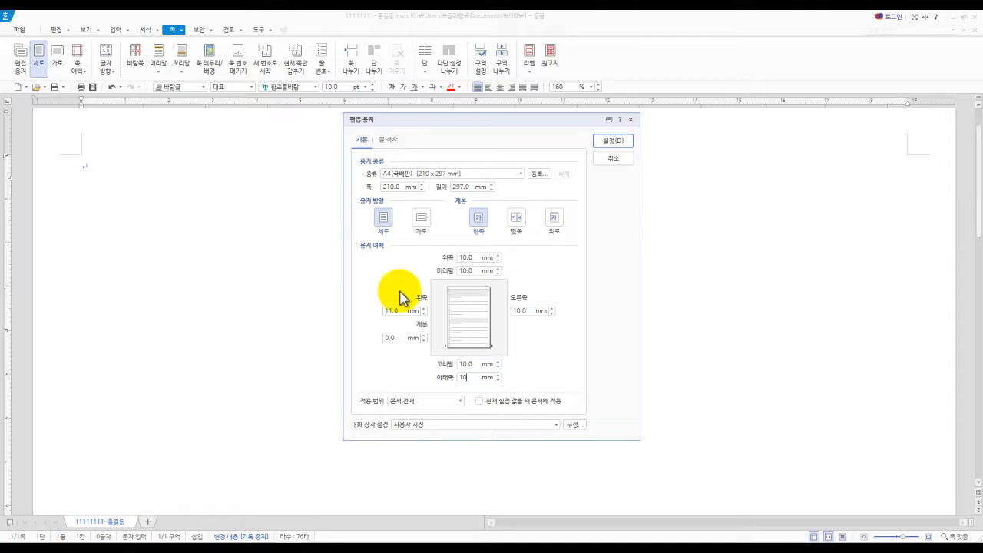
{"action": "key", "text": "Return"}
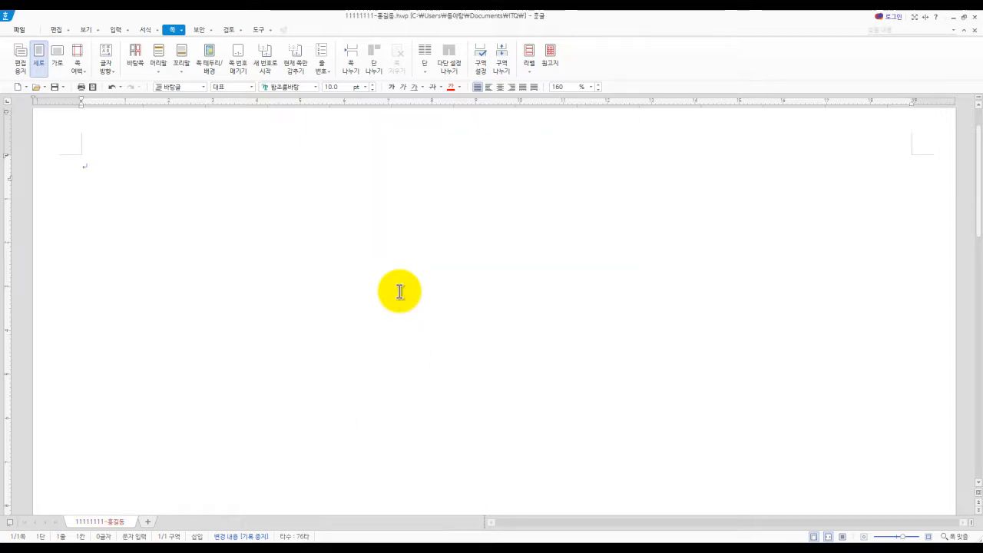
Step: Enter question numbers "1." and "2." with three blank lines after each, and start page 2 with a section break
{"action": "type", "text": "."}
{"action": "key", "text": "Return"}
{"action": "key", "text": "Return"}
{"action": "key", "text": "Return"}
{"action": "type", "text": "2"}
{"action": "key", "text": "Return"}
{"action": "key", "text": "Return"}
{"action": "key", "text": "shift+alt+Return"}
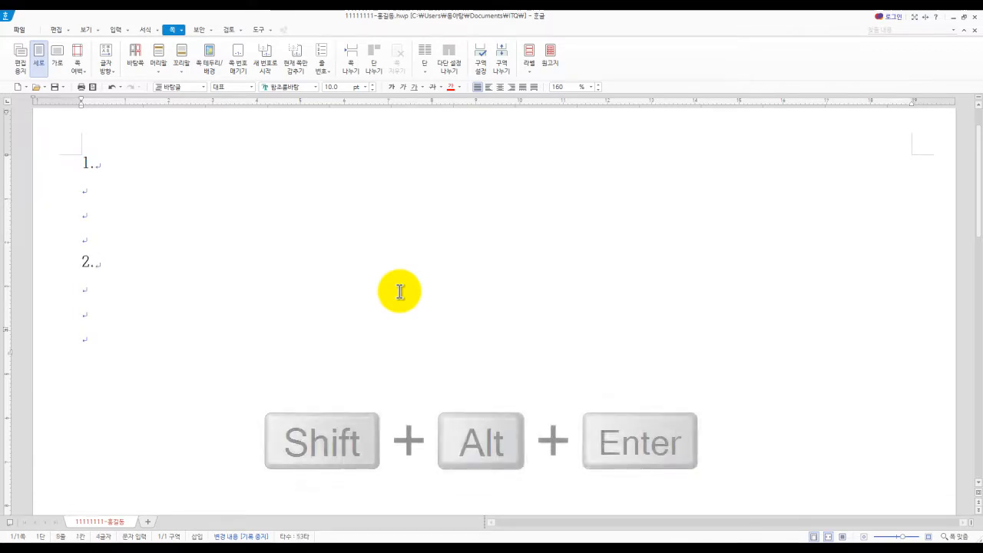
{"action": "key", "text": "shift+alt+Return"}
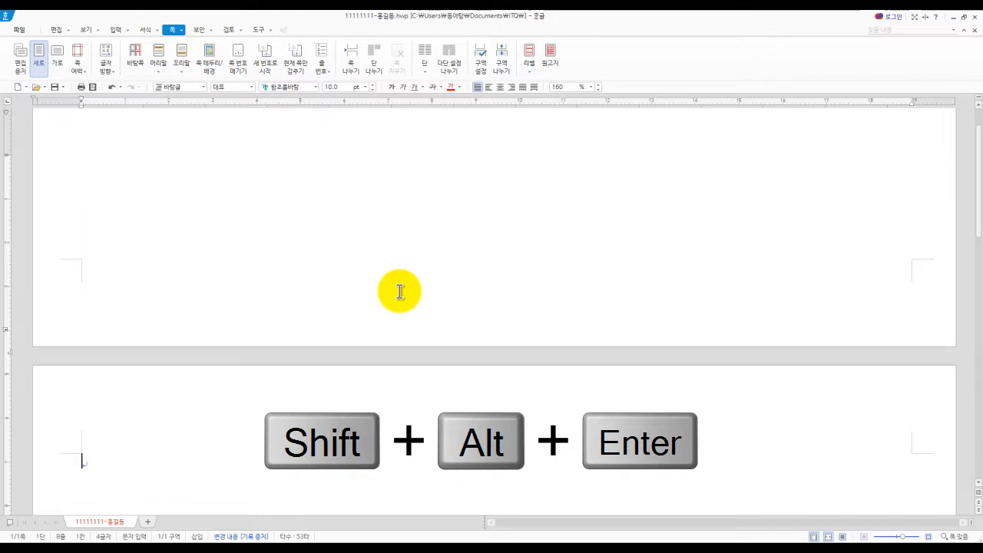
Step: Enter "3." and "4." on page 2 with two blank lines between them, and start page 3 with a section break after question 4
{"action": "type", "text": "3"}
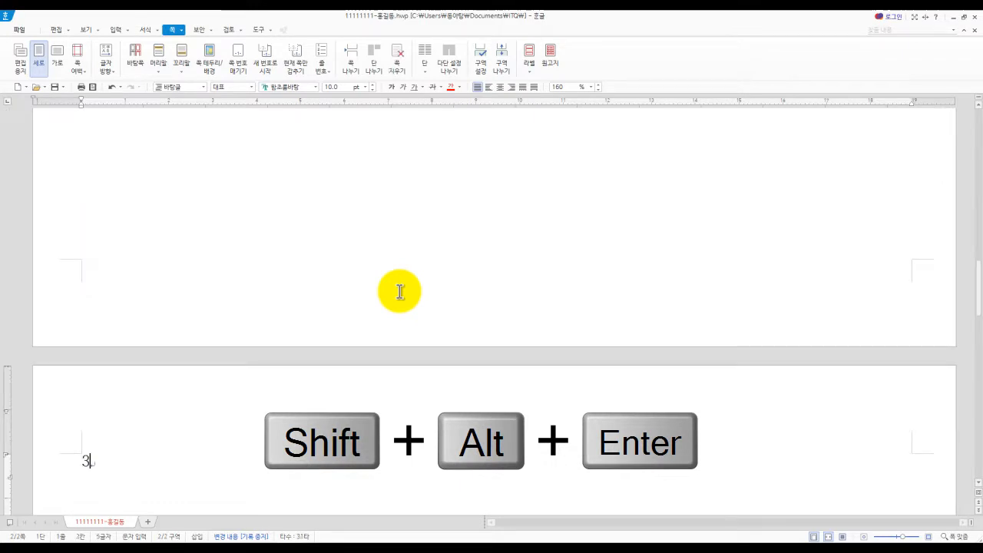
{"action": "type", "text": "."}
{"action": "key", "text": "Return"}
{"action": "key", "text": "Return"}
{"action": "key", "text": "Return"}
{"action": "type", "text": "4."}
{"action": "key", "text": "Return"}
{"action": "key", "text": "Return"}
{"action": "key", "text": "Return"}
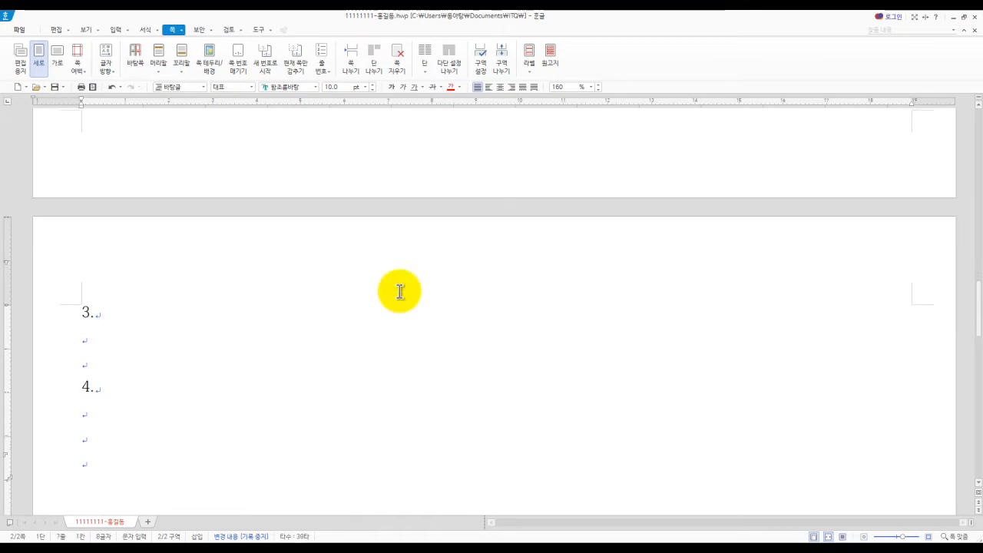
{"action": "key", "text": "ctrl+Return"}
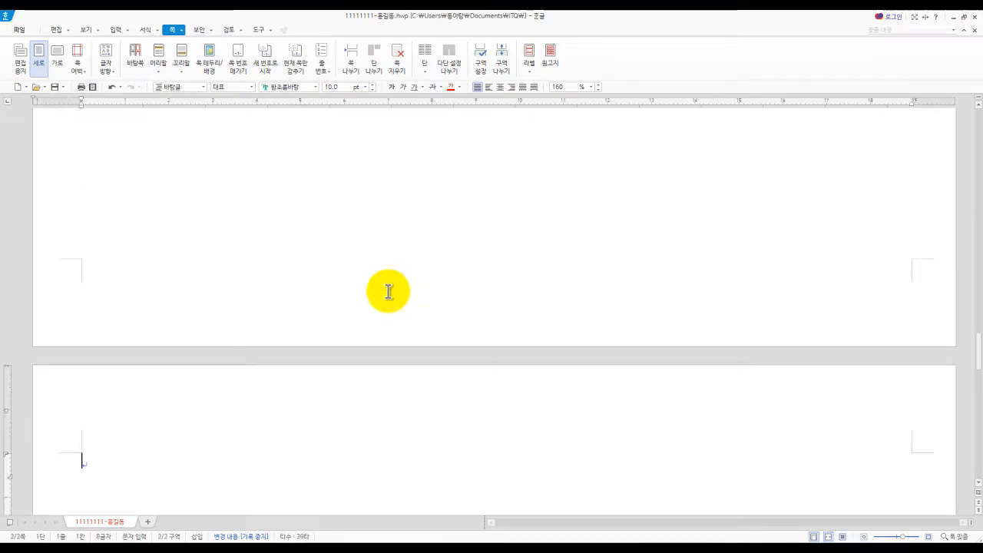
Step: Review the page layout and the blank lines between question numbers 1 and 2
{"action": "scroll", "coordinate": [352, 264], "scroll_direction": "down", "scroll_amount": 3}
{"action": "scroll", "coordinate": [351, 264], "scroll_direction": "up", "scroll_amount": 15}
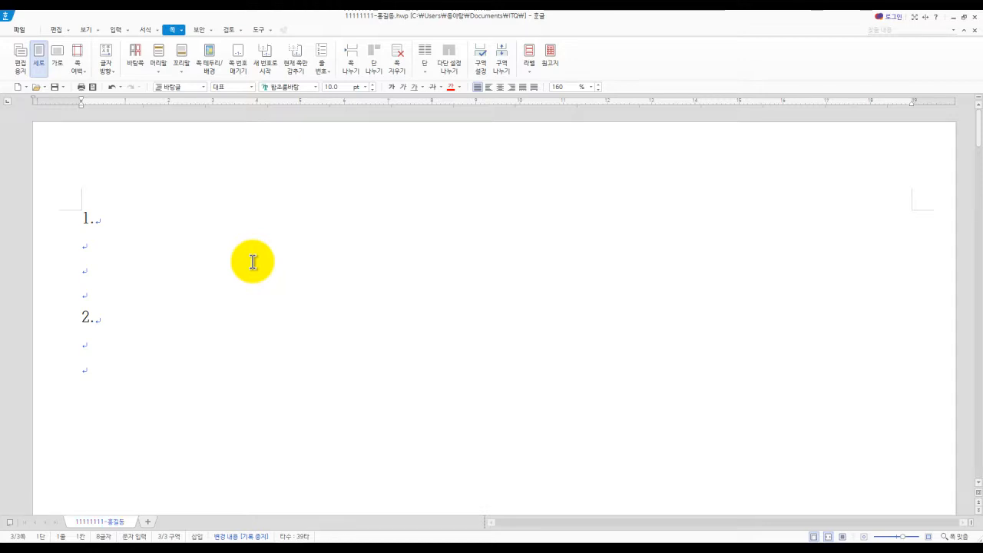
{"action": "left_click", "coordinate": [103, 221]}
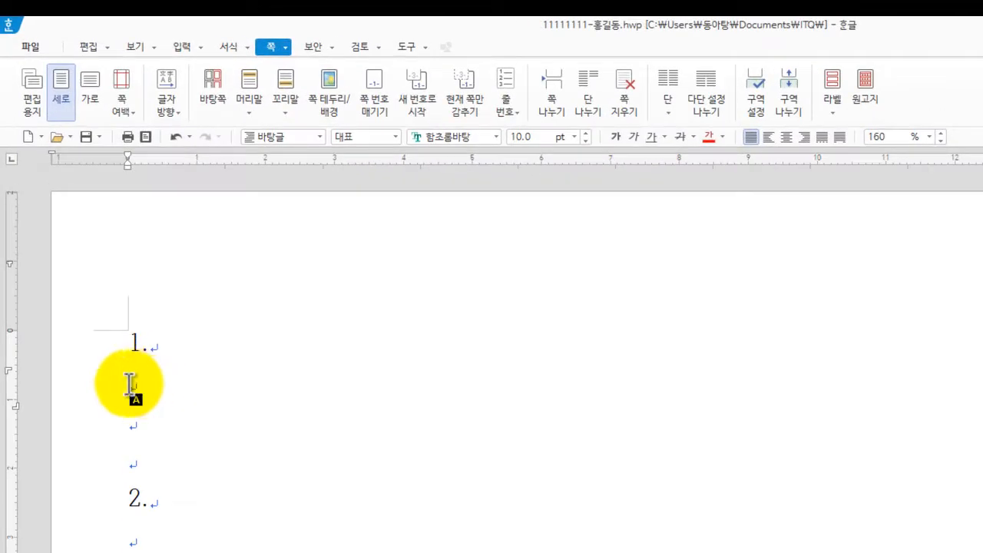
{"action": "left_click", "coordinate": [152, 343]}
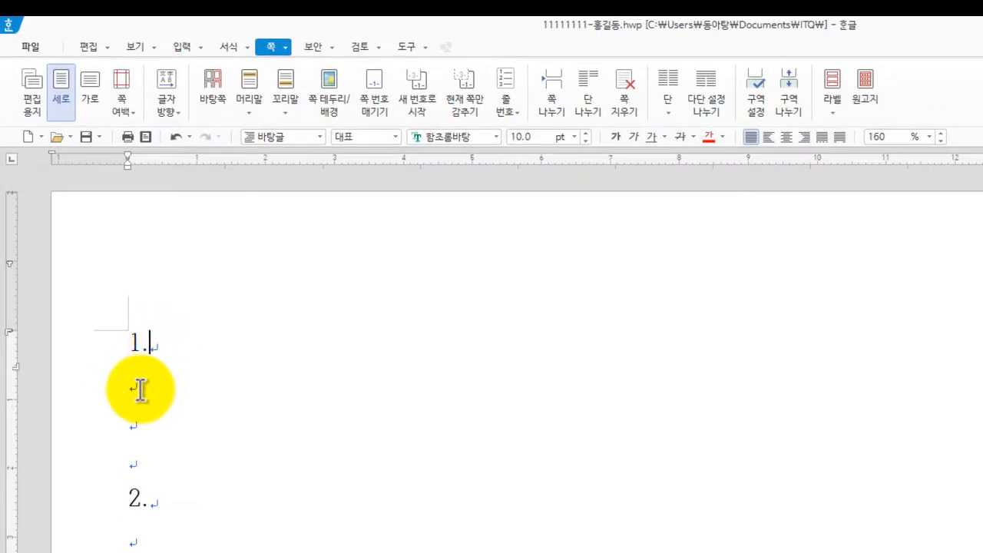
{"action": "left_click", "coordinate": [139, 424]}
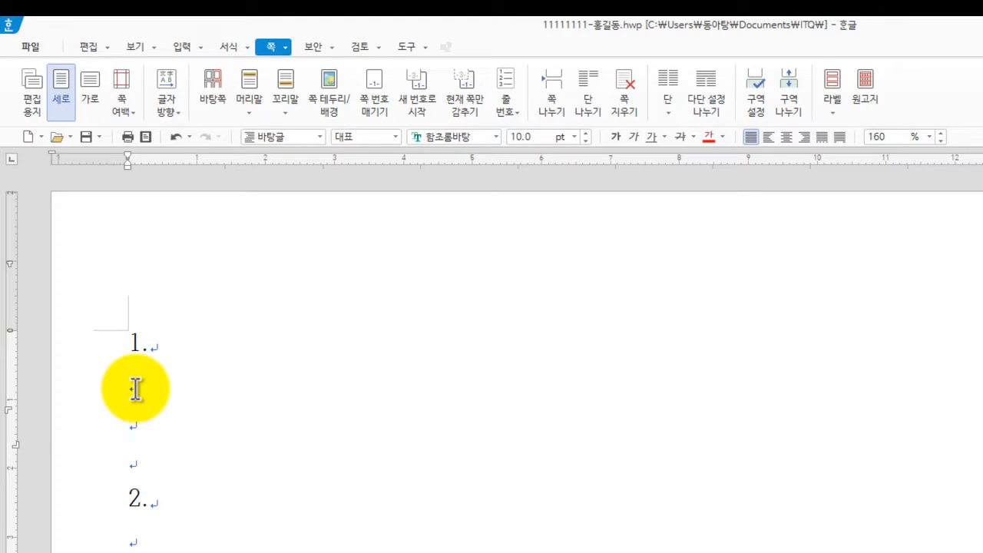
{"action": "key", "text": "Hangul"}
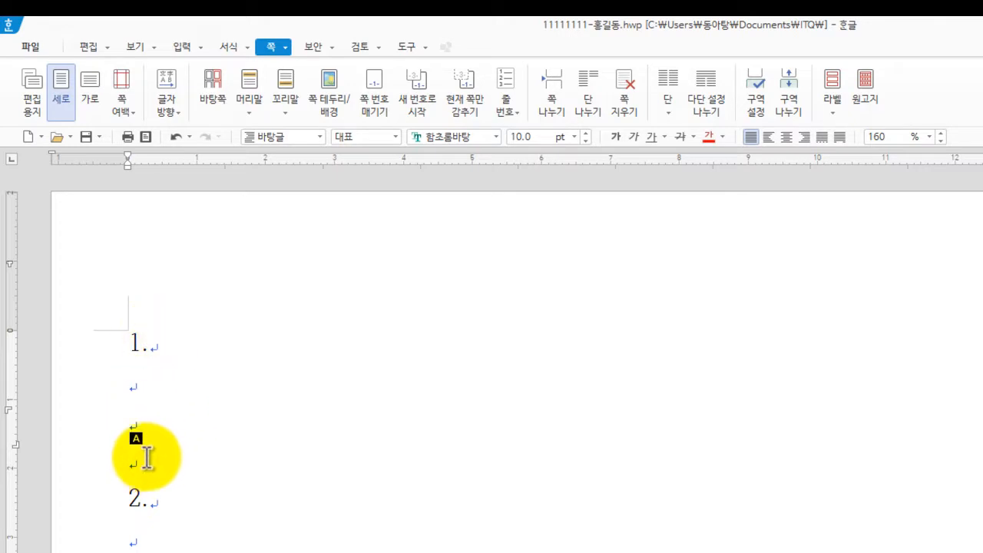
{"action": "left_click", "coordinate": [163, 348]}
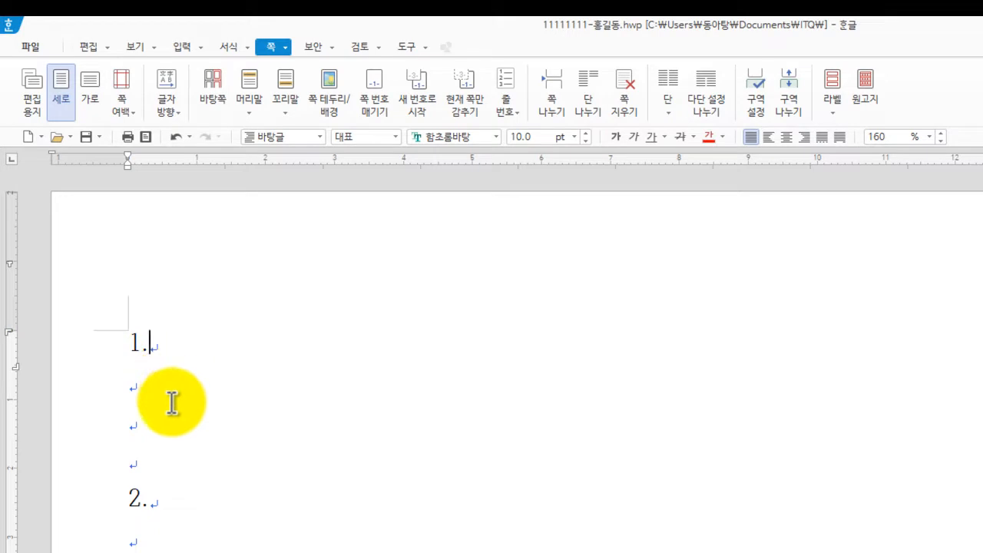
{"action": "left_click", "coordinate": [148, 390]}
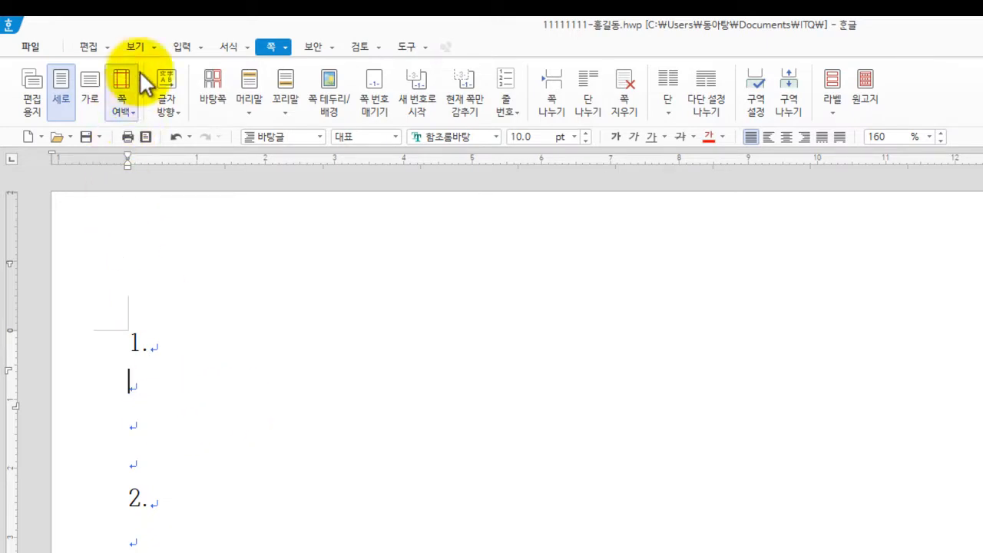
Step: Hide the paragraph marks (문단 부호) in the document
{"action": "left_click", "coordinate": [135, 47]}
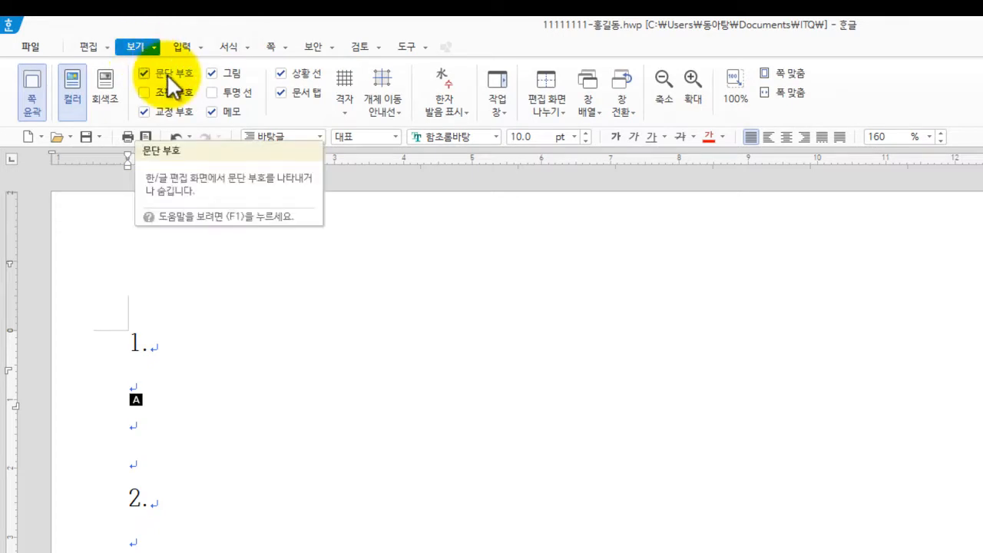
{"action": "left_click", "coordinate": [156, 47]}
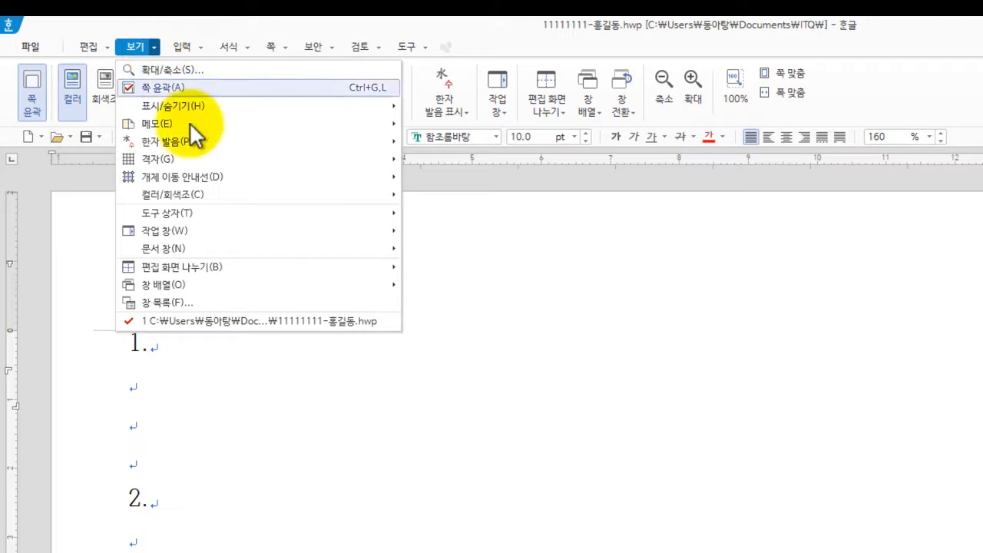
{"action": "mouse_move", "coordinate": [260, 204]}
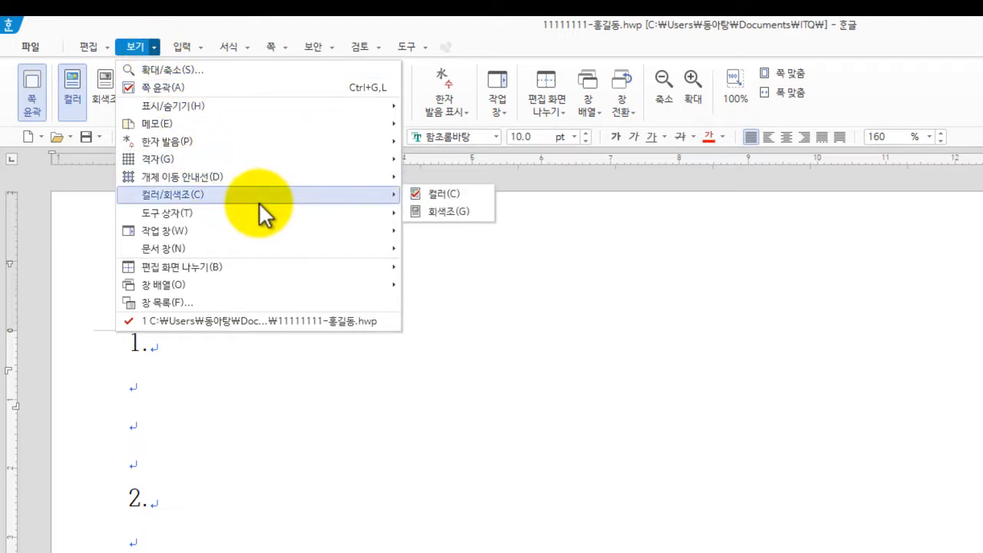
{"action": "mouse_move", "coordinate": [244, 107]}
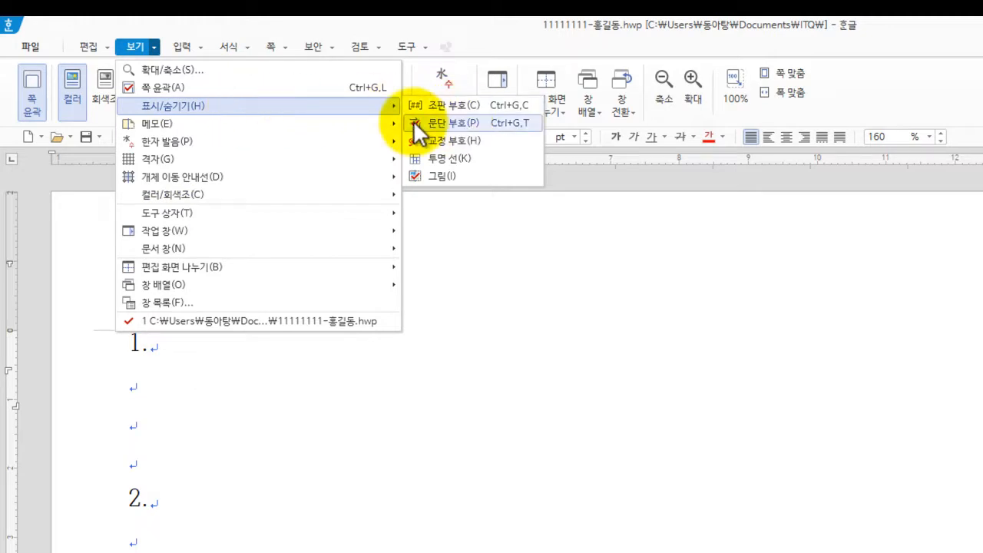
{"action": "left_click", "coordinate": [177, 354]}
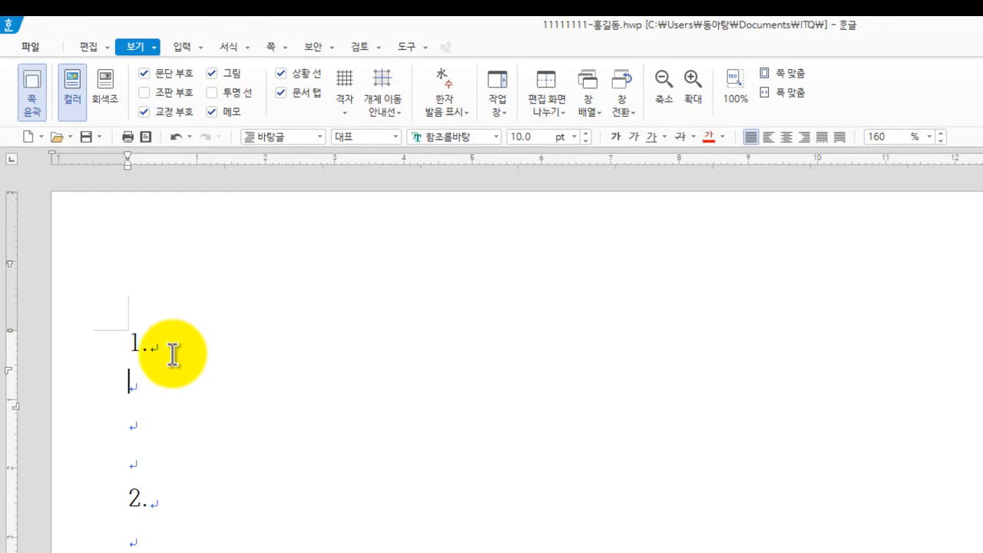
{"action": "left_click", "coordinate": [144, 74]}
Step: Enter the sample text "인아 d d" with a forced line break and "dfdfd" under question 1, and "ㄴㅇㄴ" above question 2
{"action": "left_click", "coordinate": [206, 419]}
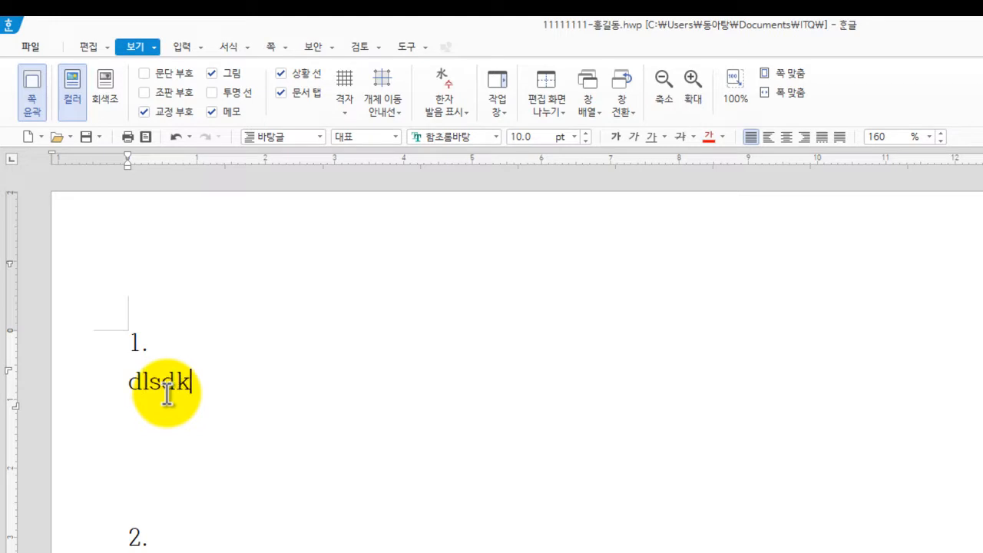
{"action": "type", "text": "ㄴㅇㄴ"}
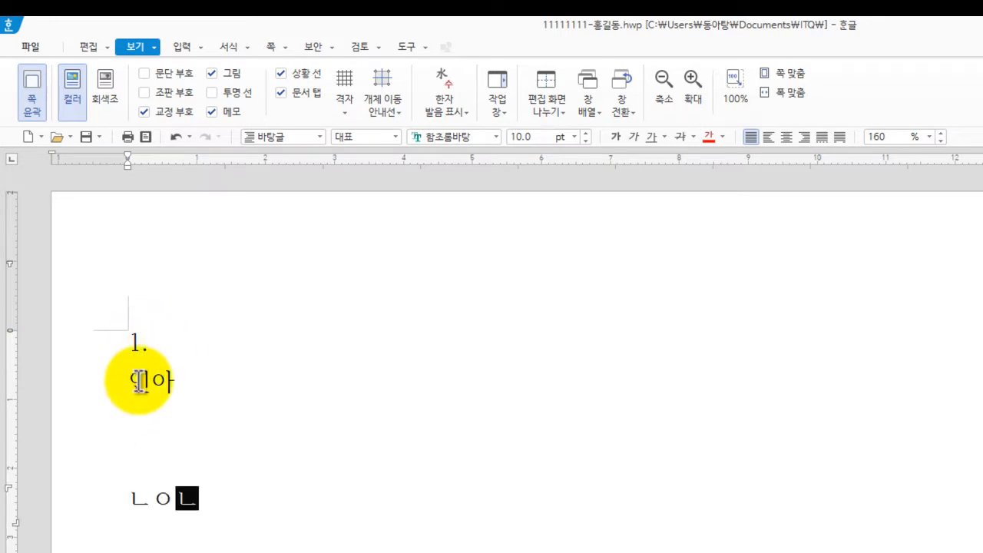
{"action": "left_click", "coordinate": [147, 422]}
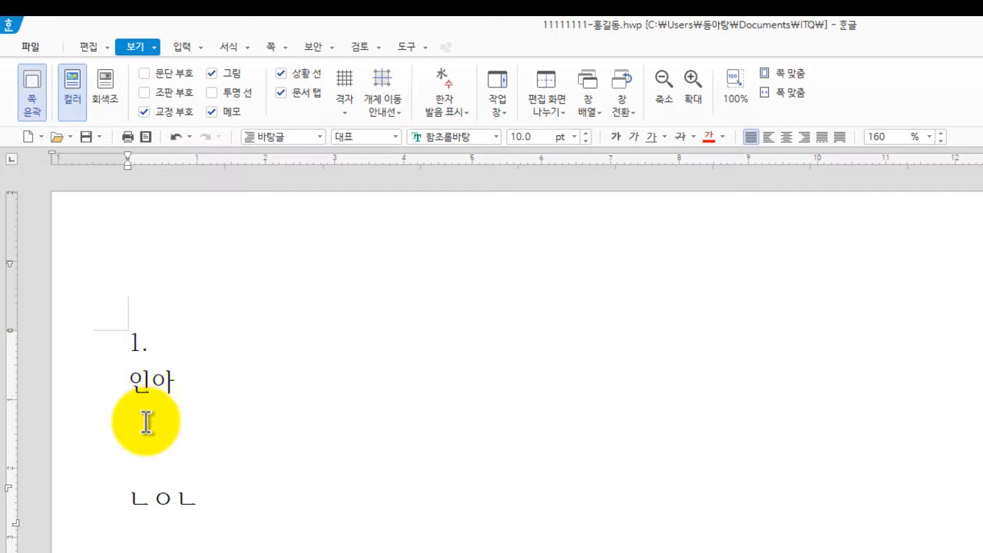
{"action": "left_click", "coordinate": [135, 461]}
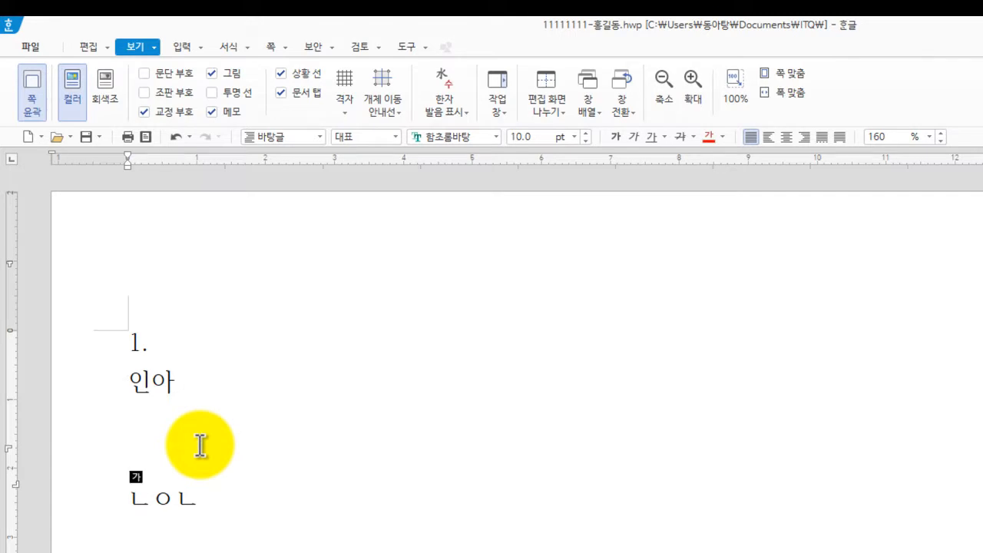
{"action": "left_click", "coordinate": [200, 381]}
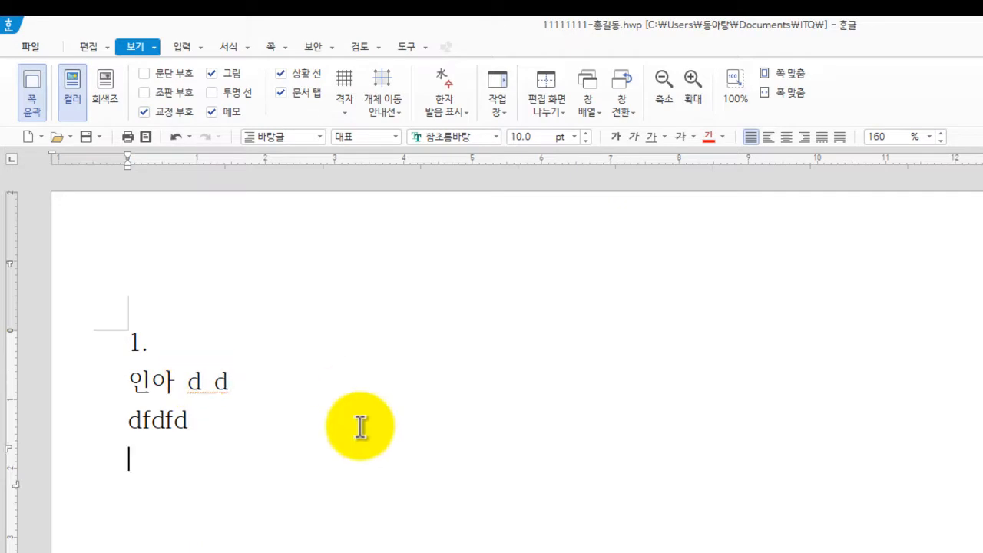
Step: Select the sample lines under question 1 and show the paragraph marks (문단 부호) again
{"action": "left_click_drag", "start_coordinate": [132, 384], "coordinate": [272, 382]}
{"action": "left_click_drag", "start_coordinate": [143, 421], "coordinate": [197, 422]}
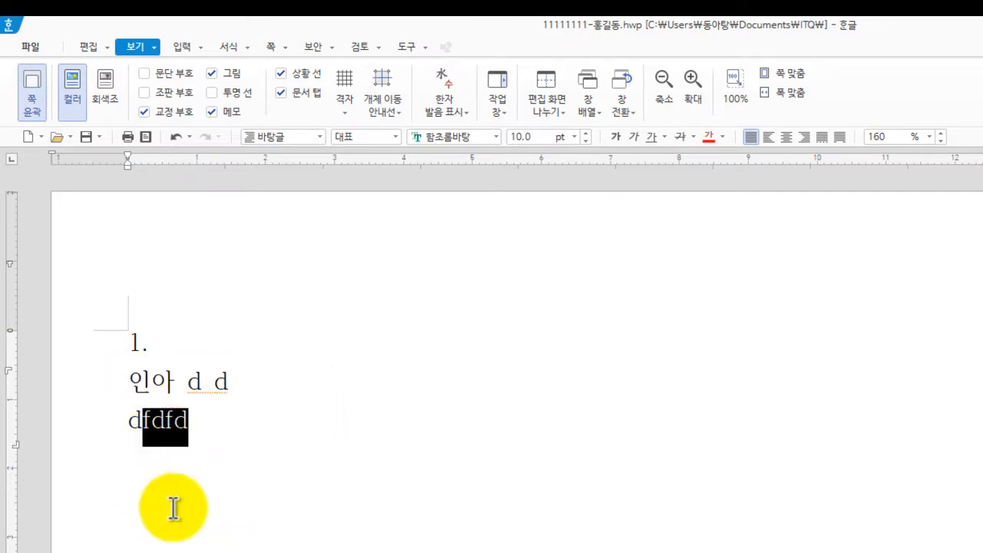
{"action": "left_click", "coordinate": [156, 488]}
{"action": "left_click", "coordinate": [144, 73]}
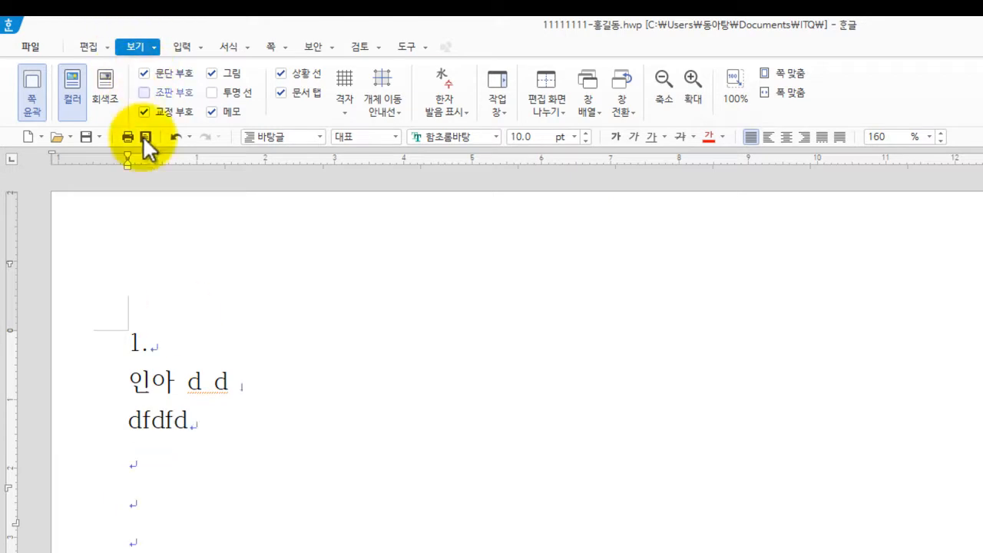
Step: Compare the line-break and paragraph-end marks of the two sample lines with the paragraph marks shown and hidden
{"action": "left_click_drag", "start_coordinate": [131, 380], "coordinate": [195, 417]}
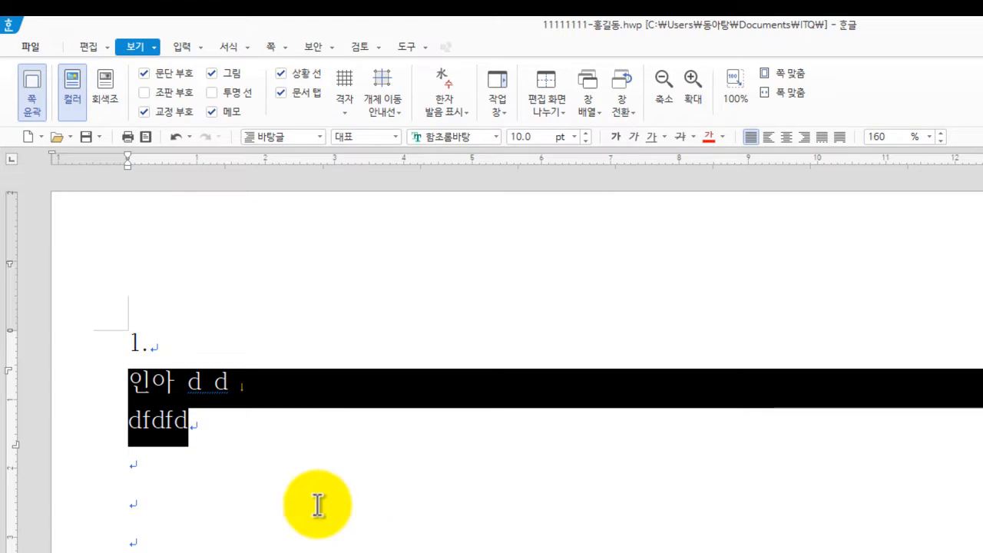
{"action": "left_click", "coordinate": [261, 410]}
{"action": "left_click_drag", "start_coordinate": [245, 384], "coordinate": [234, 382]}
{"action": "left_click", "coordinate": [253, 387]}
{"action": "left_click", "coordinate": [213, 455]}
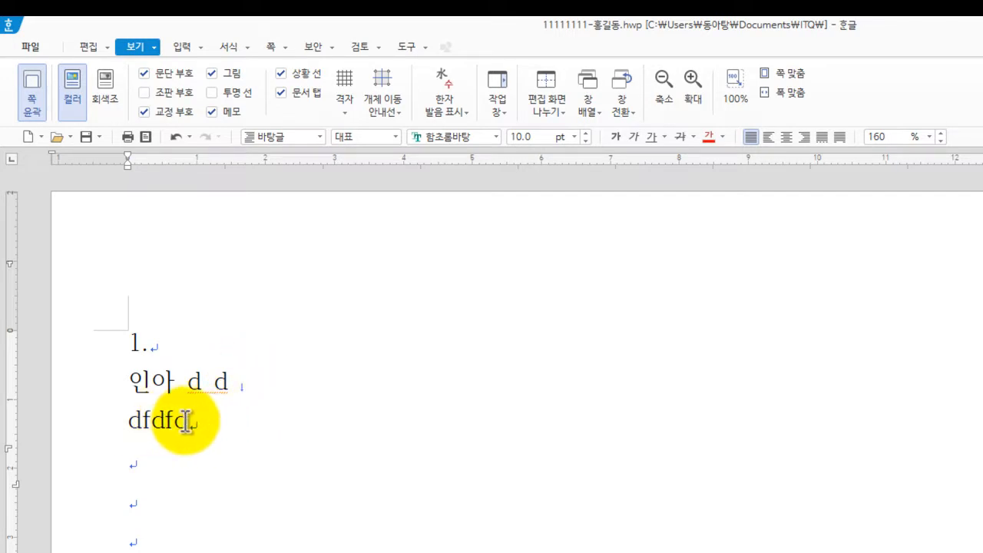
{"action": "left_click_drag", "start_coordinate": [136, 382], "coordinate": [235, 417]}
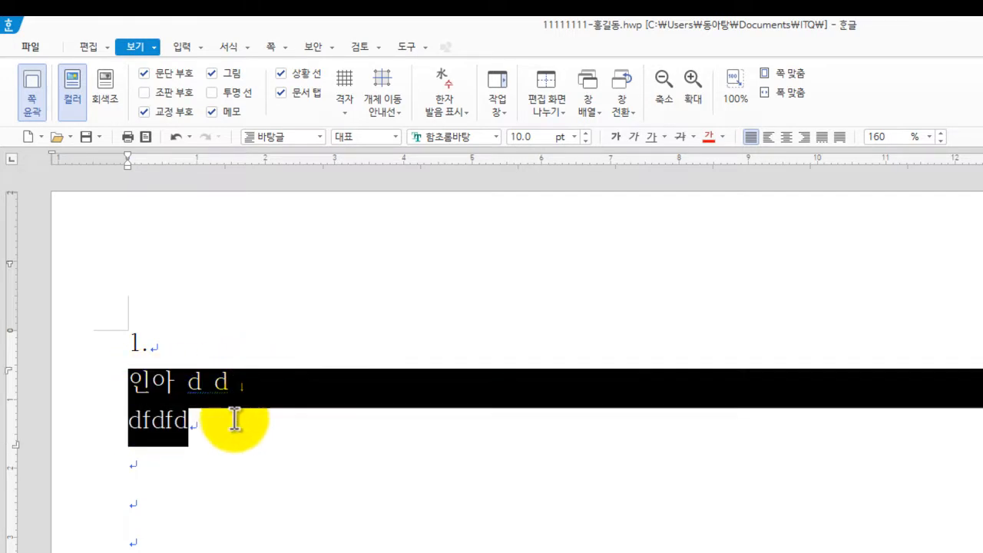
{"action": "left_click", "coordinate": [209, 470]}
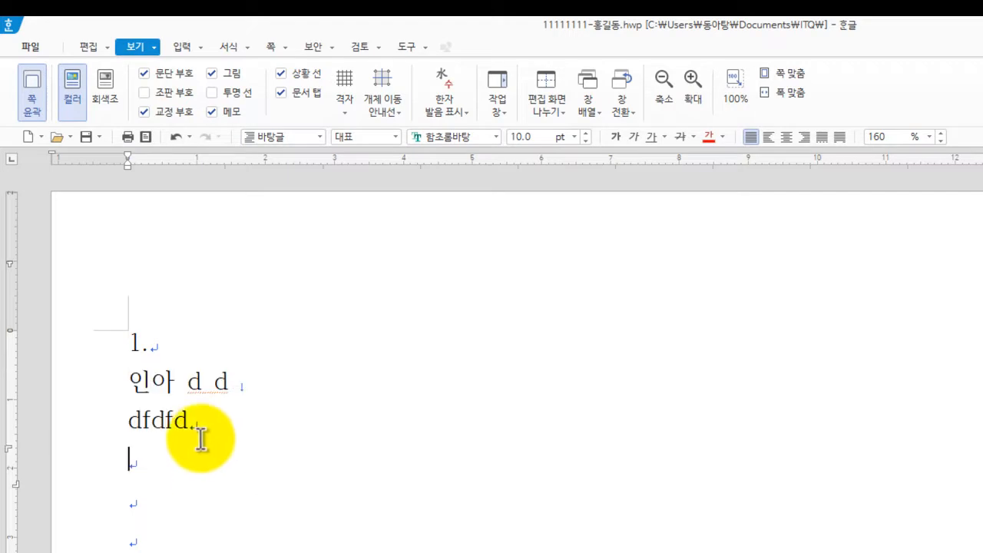
{"action": "left_click", "coordinate": [144, 74]}
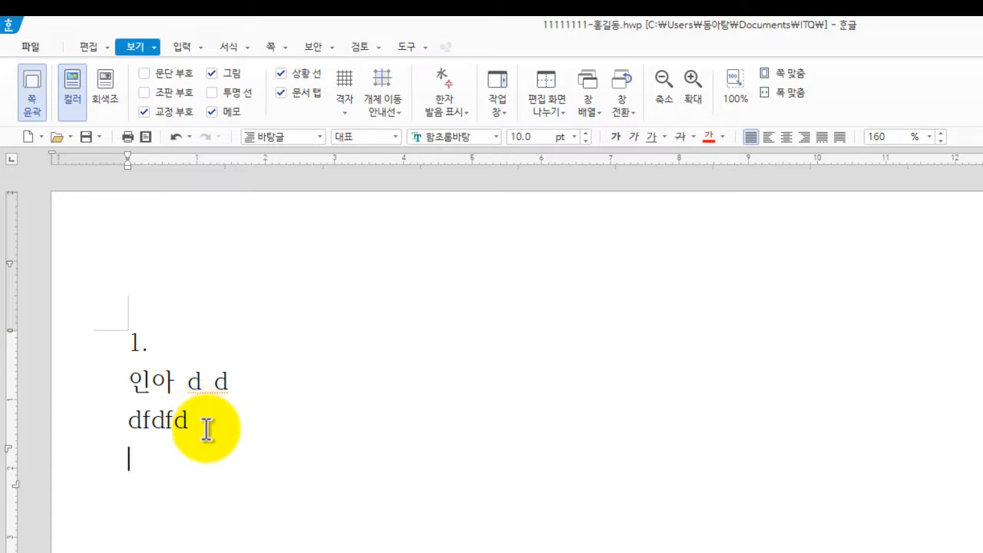
{"action": "left_click", "coordinate": [144, 73]}
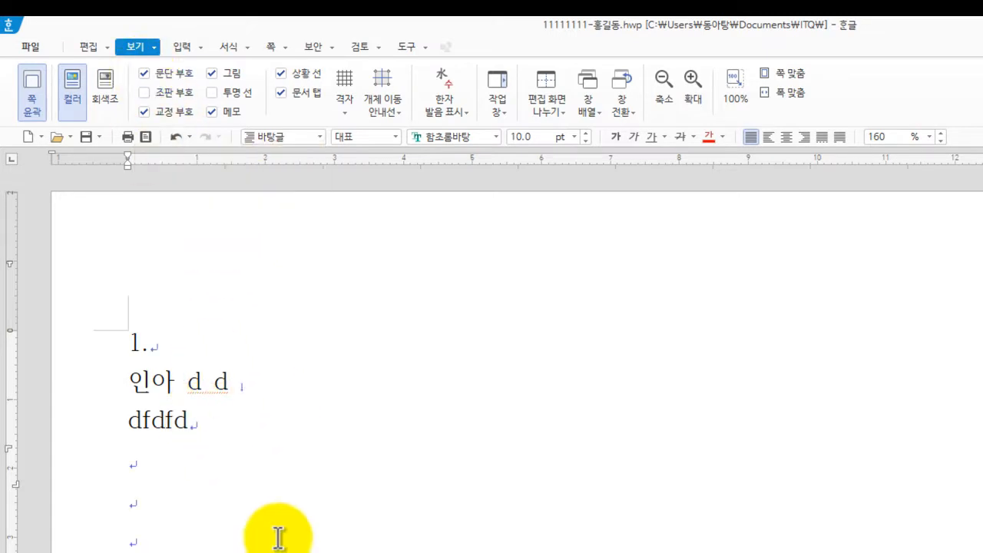
Step: Delete the sample text and the extra line between questions 1 and 2, leaving three blank lines under question 1
{"action": "left_click_drag", "start_coordinate": [220, 436], "coordinate": [129, 395]}
{"action": "key", "text": "Delete"}
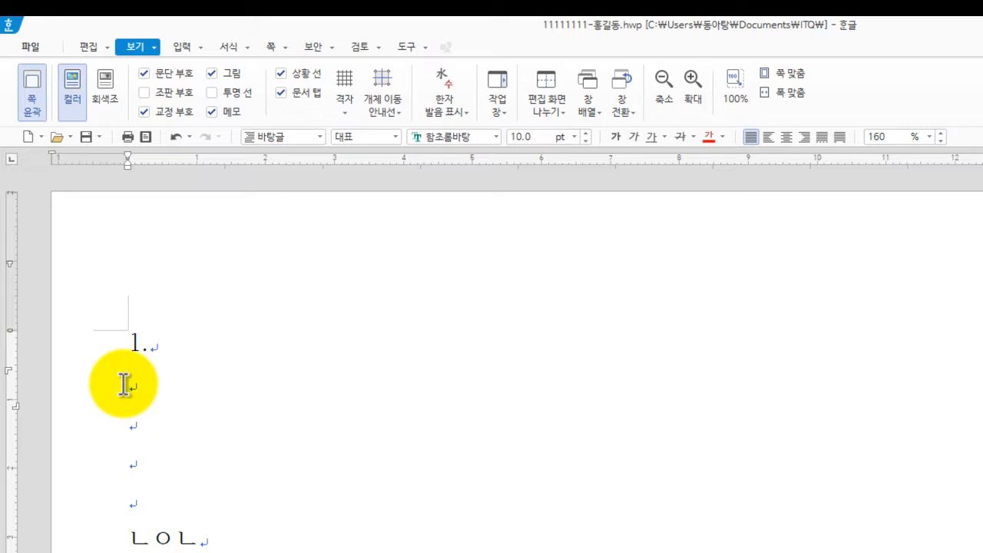
{"action": "key", "text": "Hangul"}
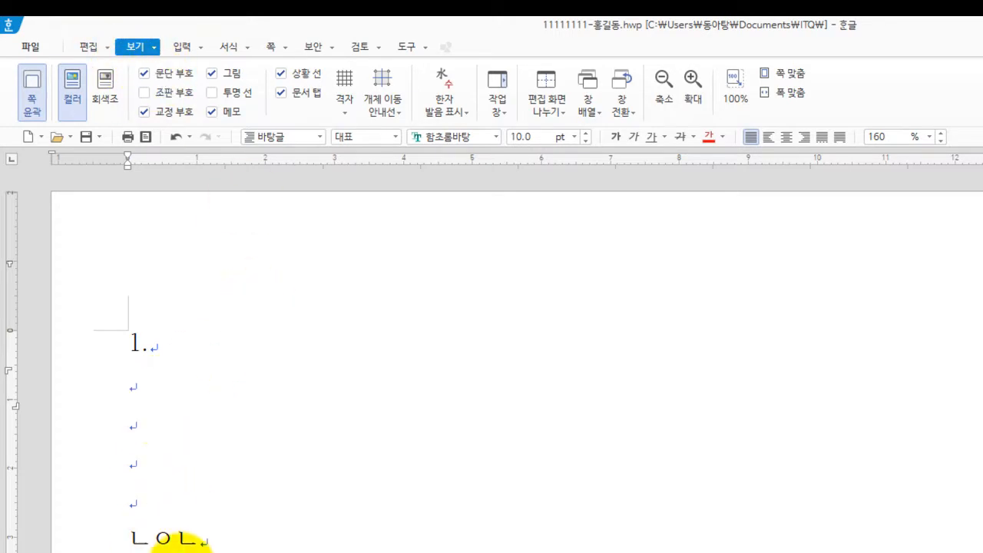
{"action": "left_click_drag", "start_coordinate": [215, 537], "coordinate": [123, 516]}
{"action": "key", "text": "BackSpace"}
{"action": "key", "text": "BackSpace"}
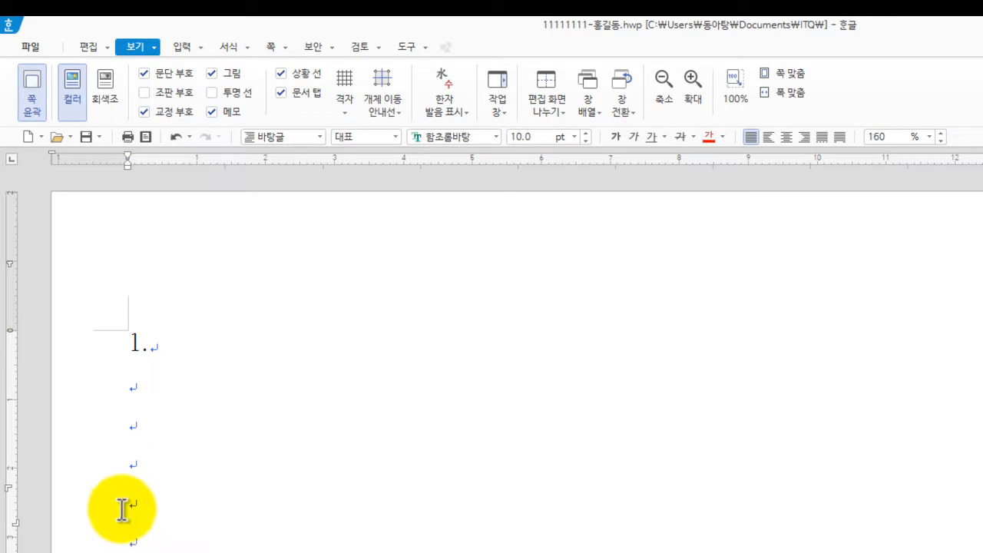
{"action": "key", "text": "BackSpace"}
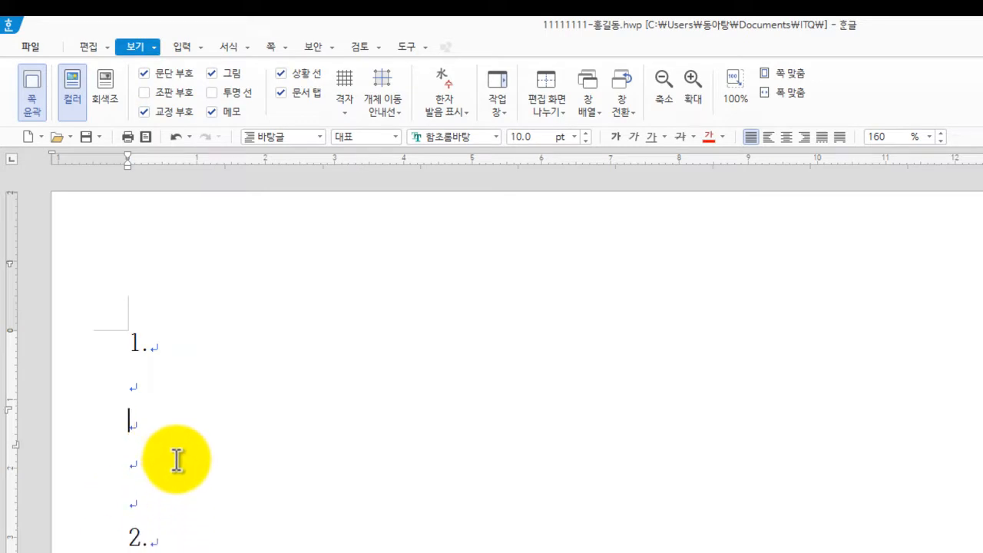
{"action": "left_click", "coordinate": [152, 343]}
{"action": "left_click", "coordinate": [144, 386]}
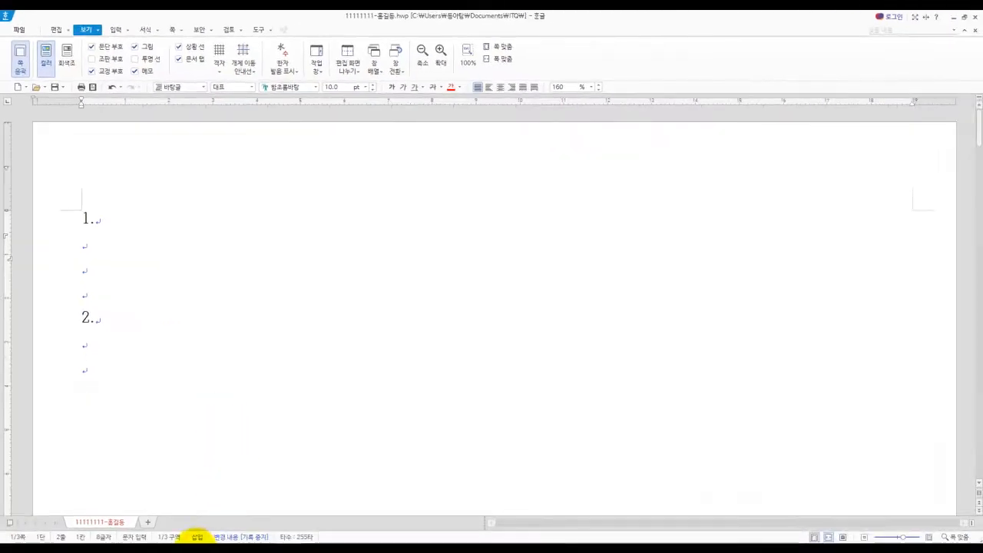
Step: Switch to the exam paper GW01-08A.pdf and examine question 1's style conditions (조건) and its required output (출력형태)
{"action": "key", "text": "alt+Tab"}
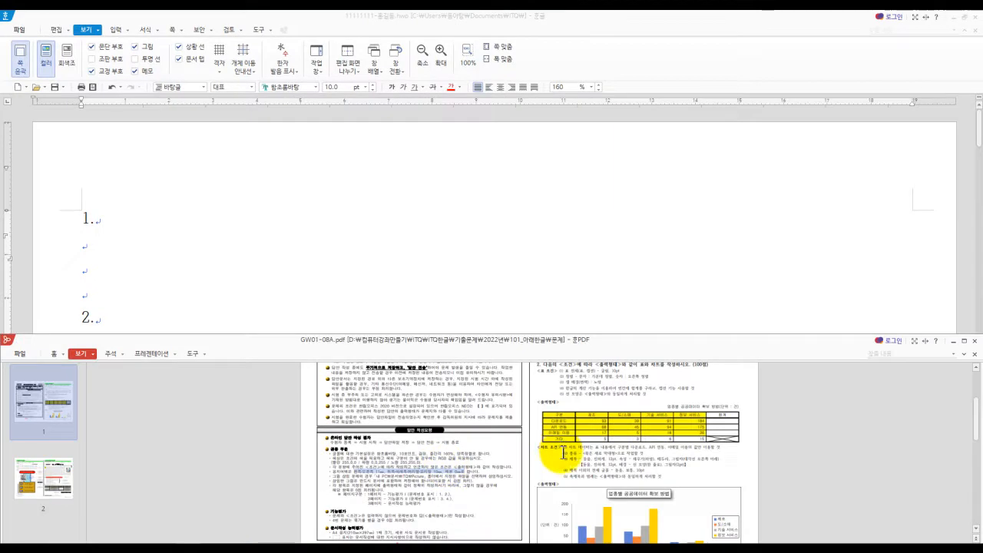
{"action": "scroll", "coordinate": [564, 453], "scroll_direction": "up", "scroll_amount": 5}
{"action": "scroll", "coordinate": [587, 445], "scroll_direction": "up", "scroll_amount": 5}
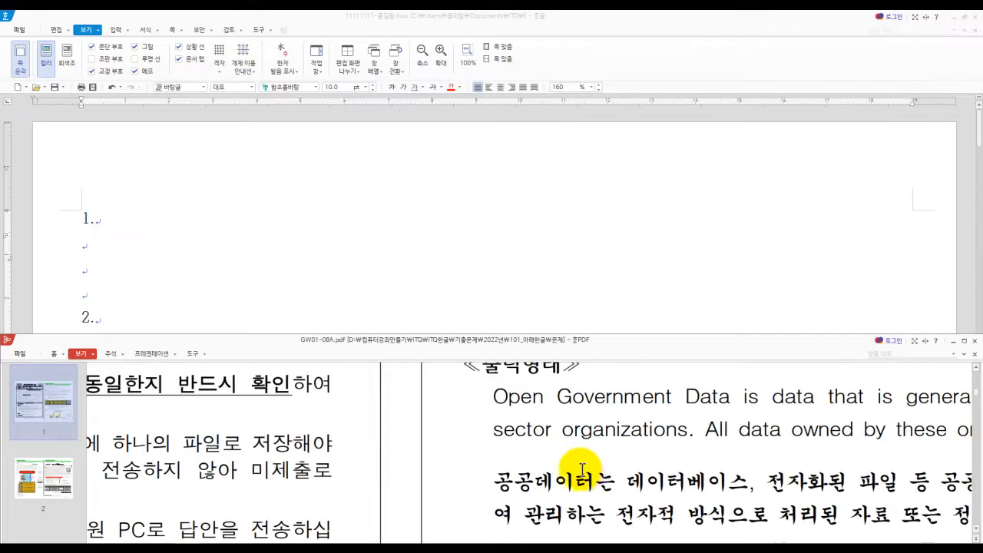
{"action": "scroll", "coordinate": [583, 468], "scroll_direction": "down", "scroll_amount": 2}
{"action": "scroll", "coordinate": [632, 476], "scroll_direction": "right", "scroll_amount": 8}
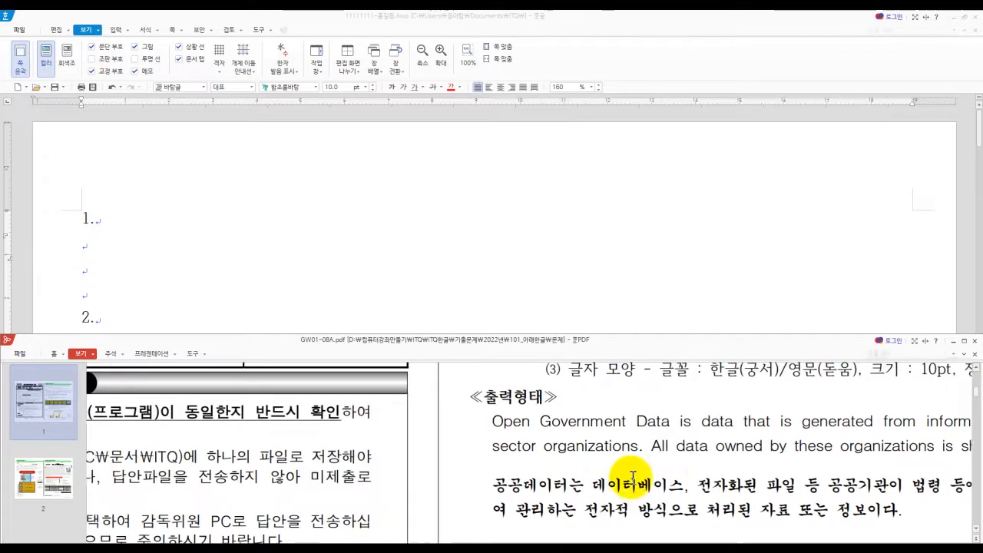
{"action": "scroll", "coordinate": [550, 451], "scroll_direction": "right", "scroll_amount": 6}
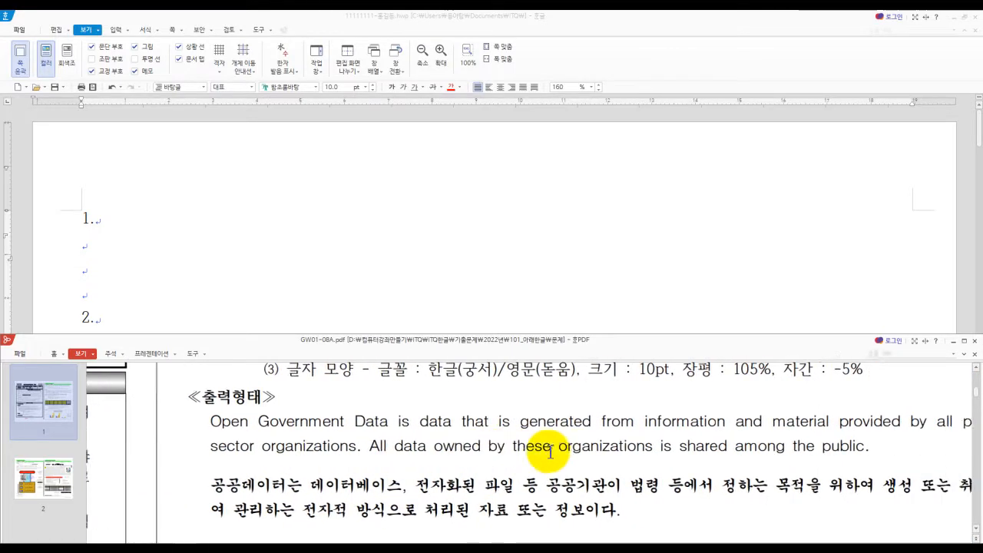
{"action": "scroll", "coordinate": [527, 440], "scroll_direction": "down", "scroll_amount": 2}
{"action": "scroll", "coordinate": [553, 410], "scroll_direction": "up", "scroll_amount": 2}
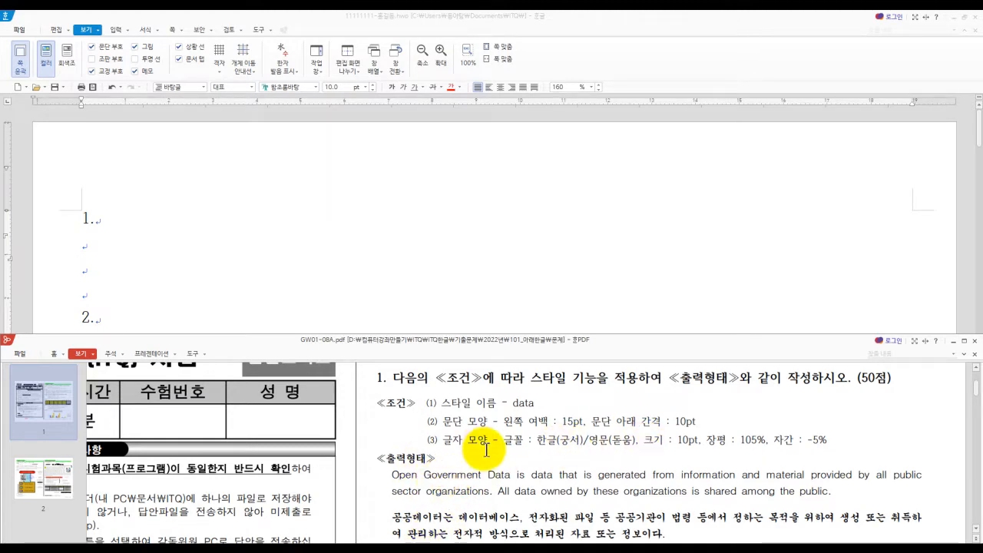
Step: Type question 1's English paragraph under number 1, from "Open Government Data is data" to "is shared among the public.", and review its line wrapping and spacing
{"action": "left_click", "coordinate": [103, 247]}
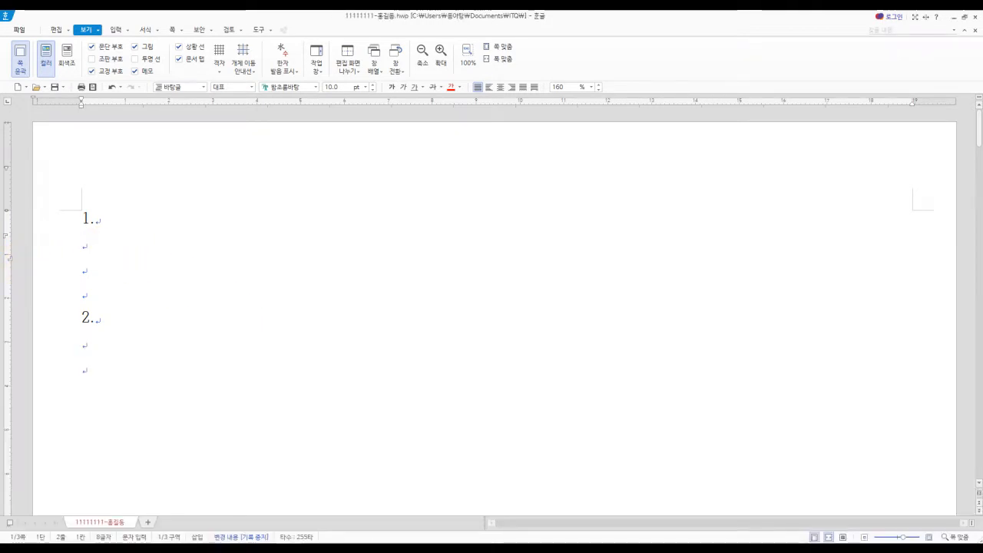
{"action": "type", "text": "Open Government Data is data that is generated from information and material provided by all public sector organizations. All data owned by these organizations is shared among the public."}
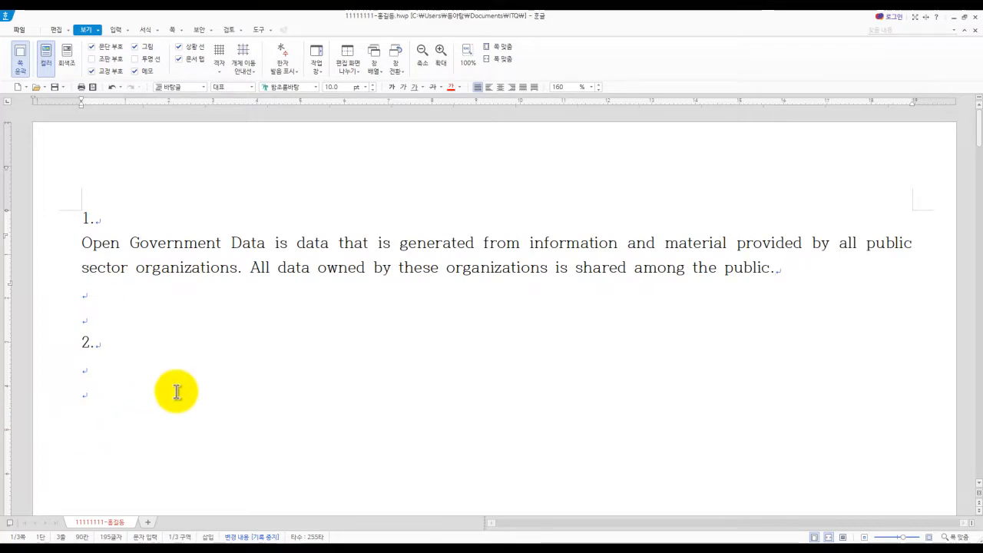
{"action": "left_click_drag", "start_coordinate": [82, 244], "coordinate": [915, 243]}
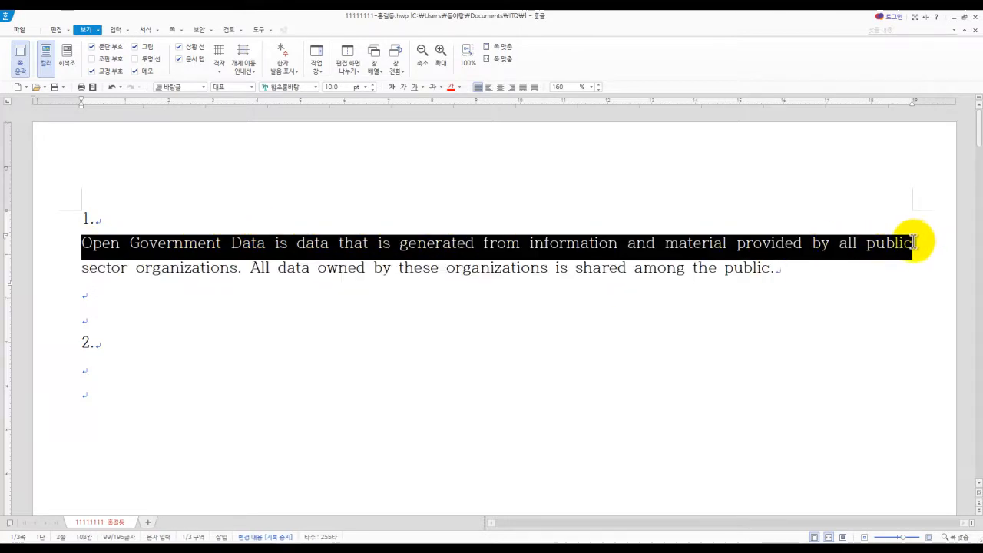
{"action": "left_click", "coordinate": [915, 243]}
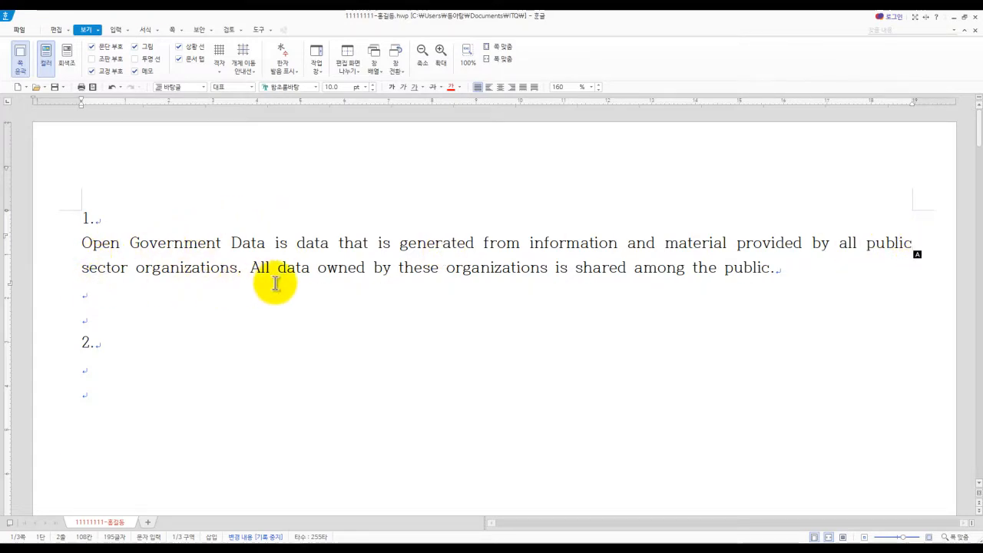
{"action": "left_click", "coordinate": [243, 270]}
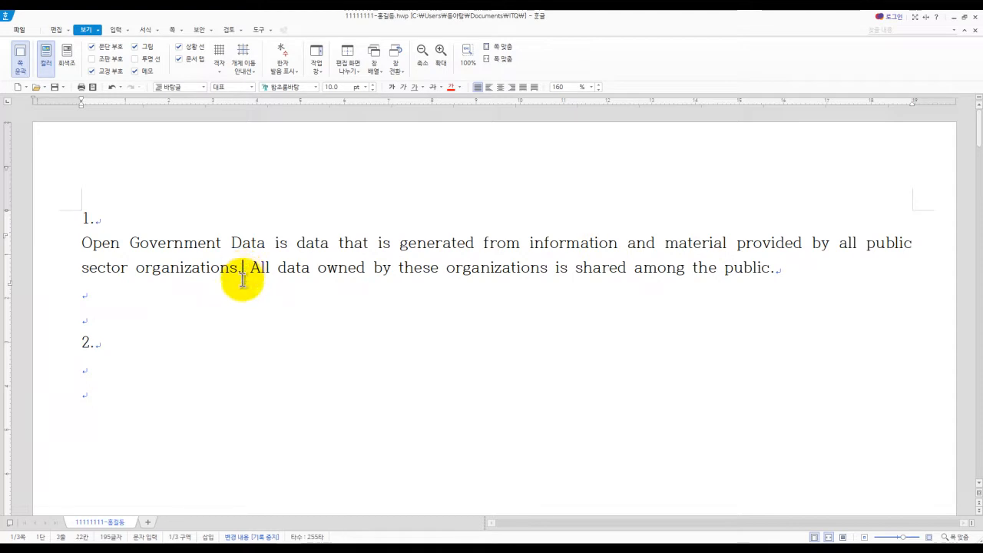
{"action": "key", "text": "Right"}
{"action": "key", "text": "Right"}
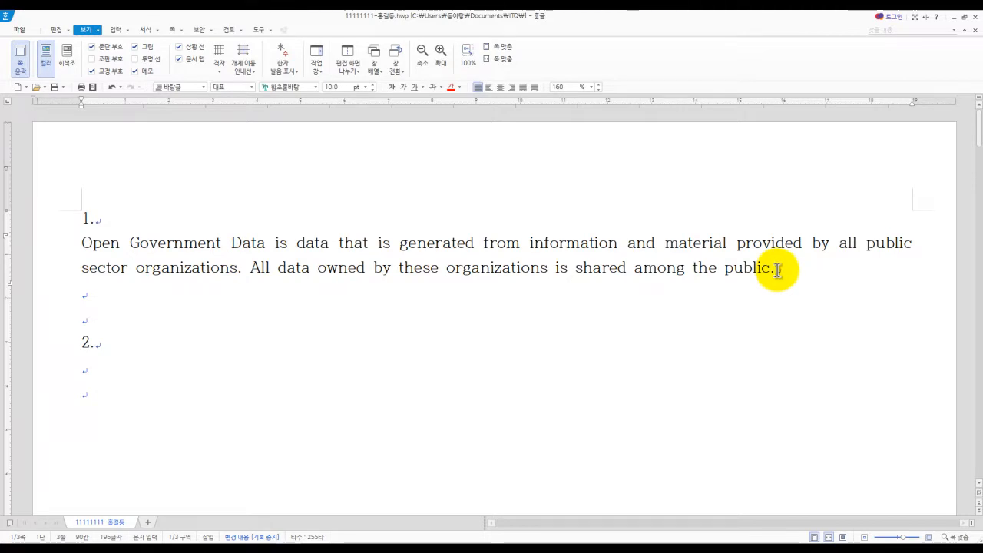
Step: Type the Korean paragraph from "공공데이터는 데이터베이스" to "자료 또는 정보이다." on a new line and compare both paragraphs with the exam paper's required output
{"action": "key", "text": "Return"}
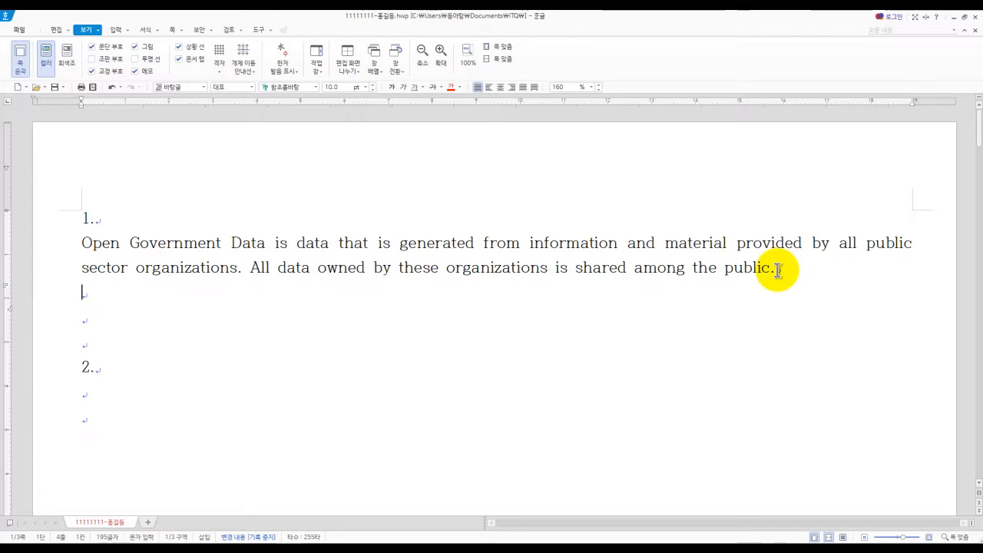
{"action": "type", "text": "공공데이터는 데이터베이스, 전자화된 파일 등 공공기관이 법령 등에서 정하는 목적을 위하여 생성 또는 취득하여 관리하는 전자적 방식으로 처리된 자료 또는 정보이다."}
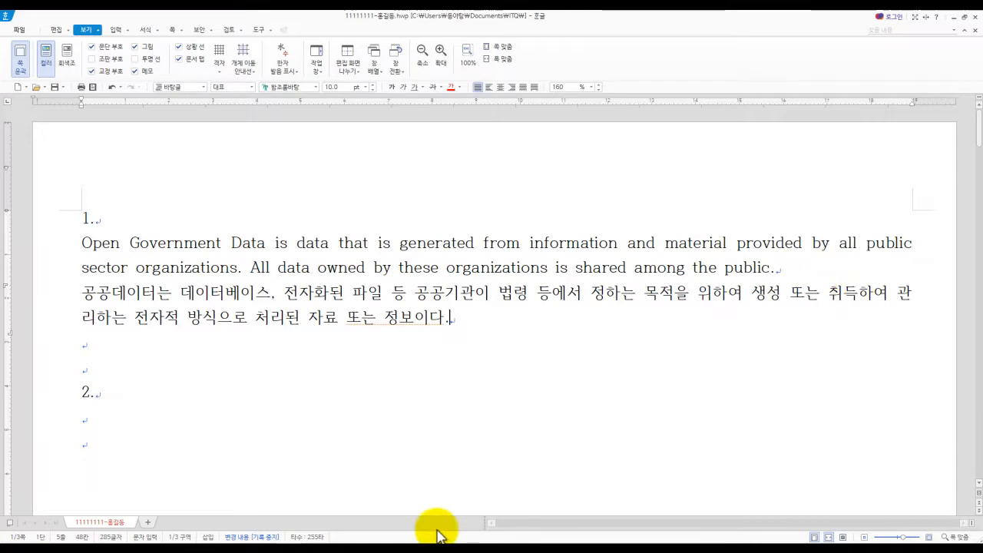
{"action": "left_click", "coordinate": [185, 541]}
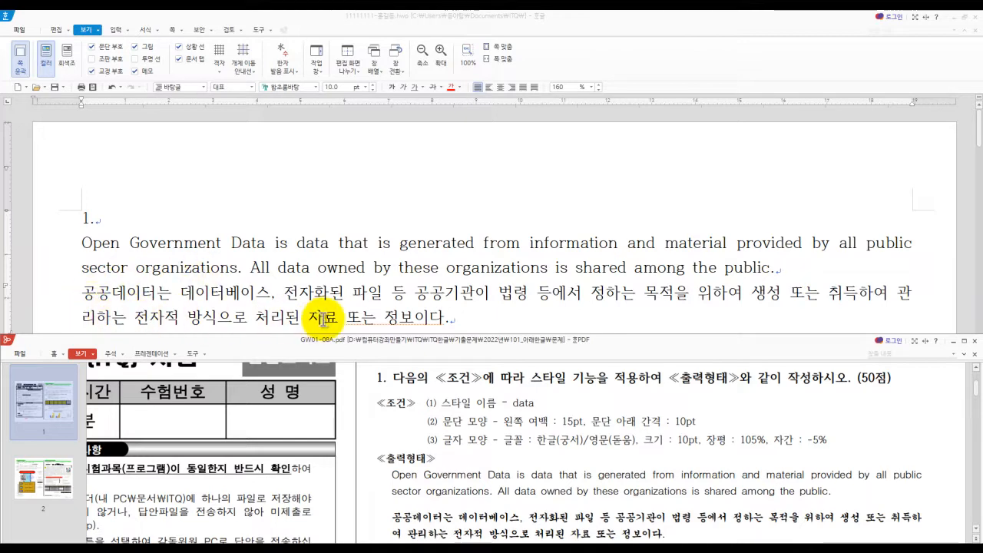
{"action": "left_click", "coordinate": [452, 319]}
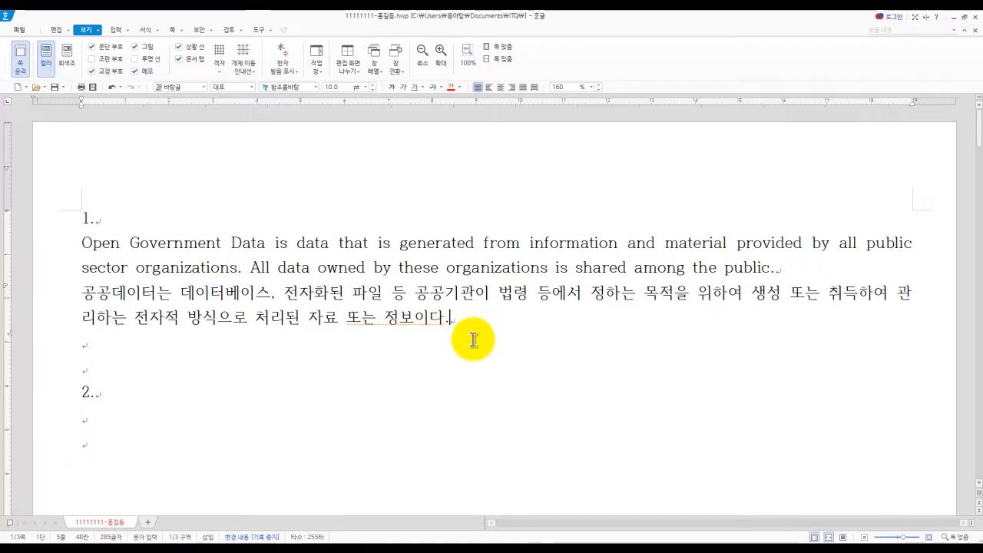
{"action": "key", "text": "alt+Tab"}
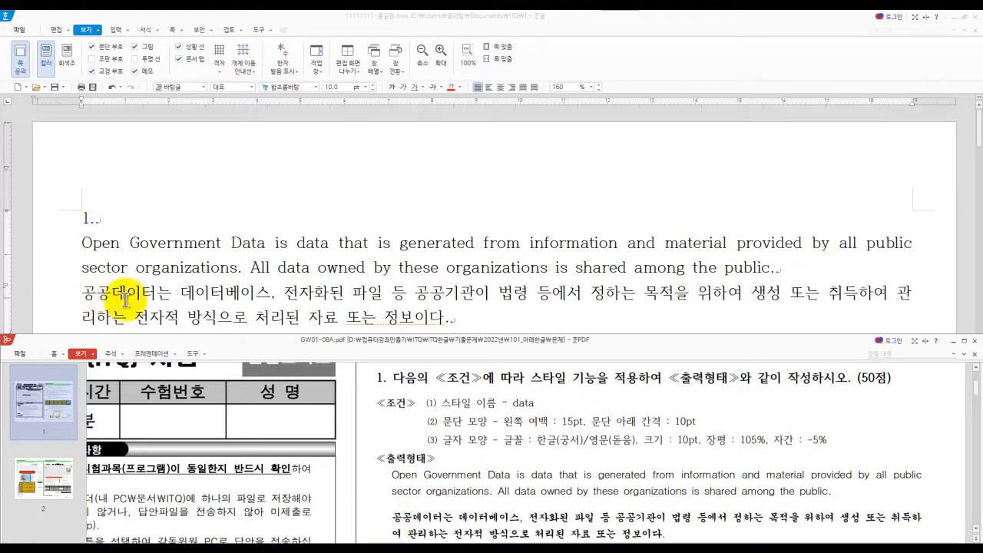
{"action": "left_click", "coordinate": [432, 298]}
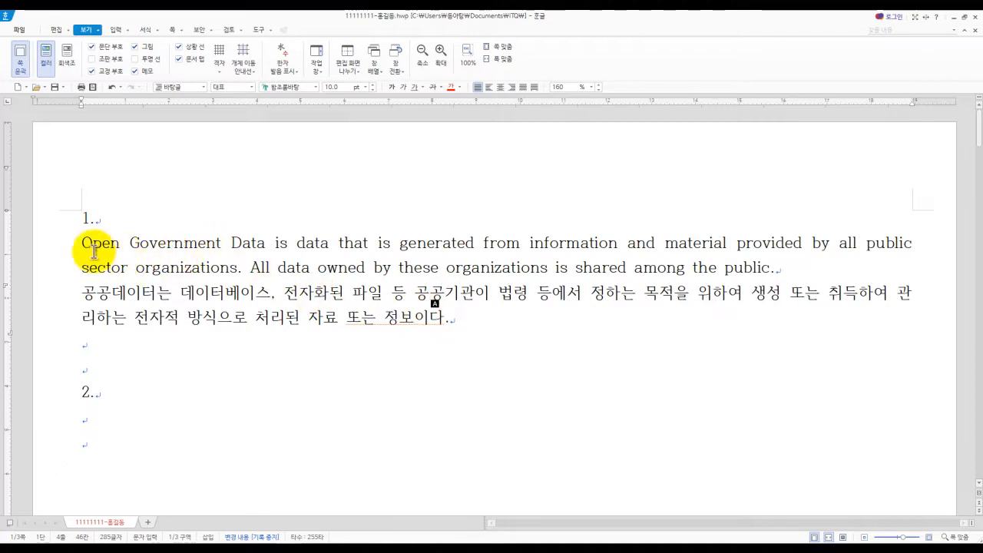
Step: Try selecting only "Open Government", the boundary between the two paragraphs, and both whole paragraphs under question 1
{"action": "left_click_drag", "start_coordinate": [220, 243], "coordinate": [86, 230]}
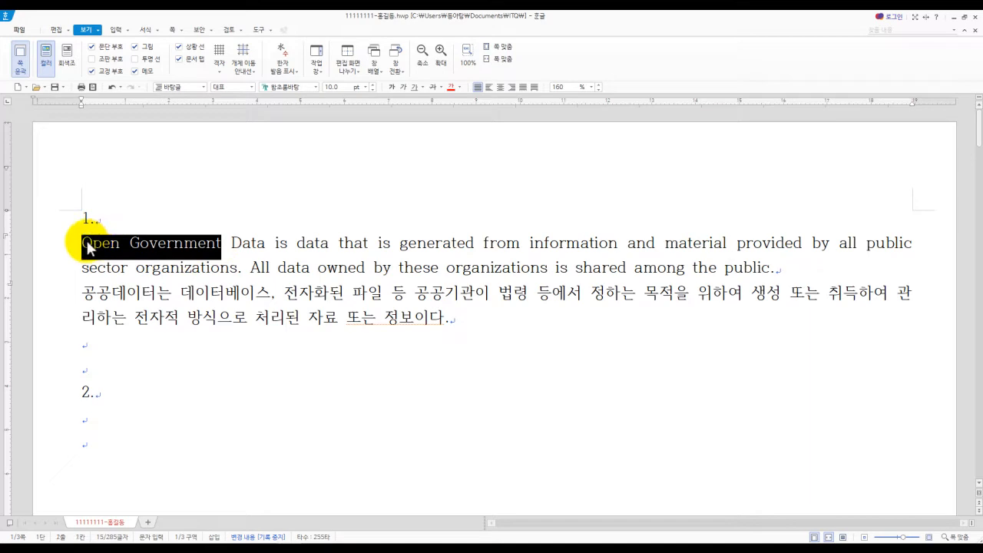
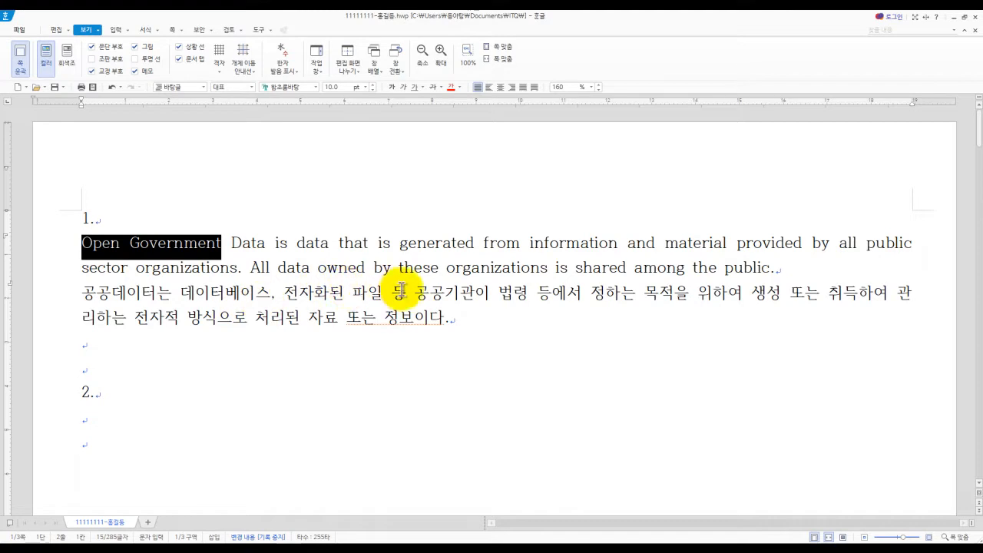
{"action": "left_click", "coordinate": [347, 292]}
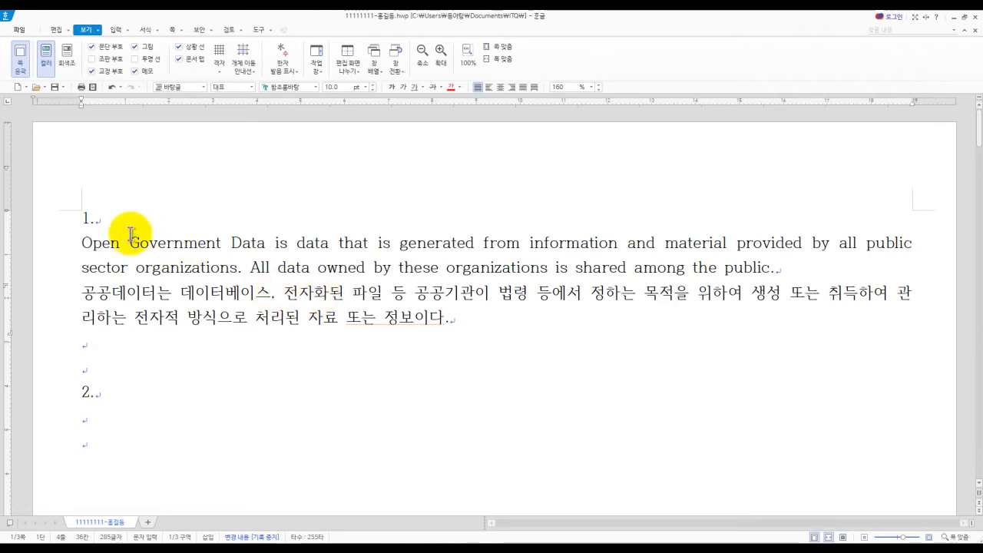
{"action": "left_click_drag", "start_coordinate": [85, 245], "coordinate": [466, 330]}
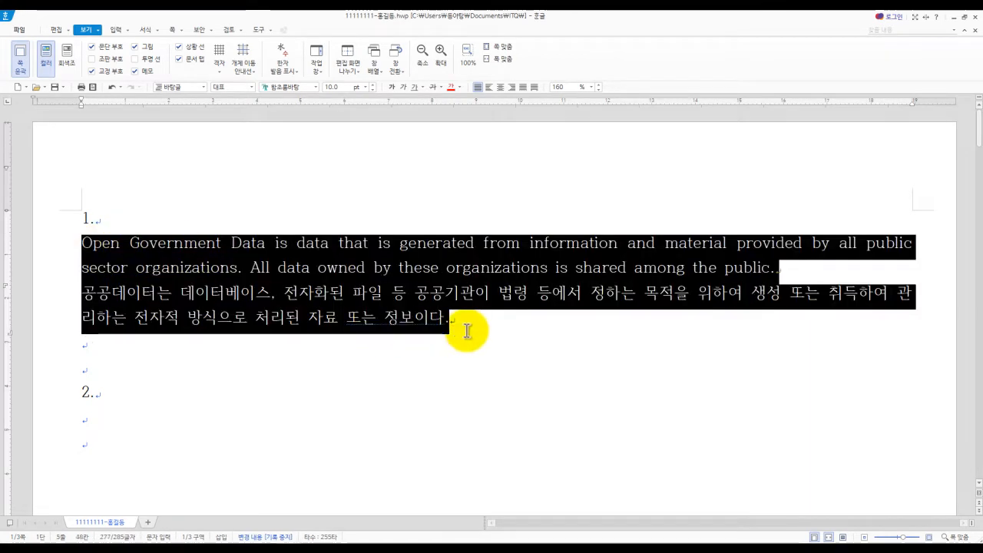
{"action": "left_click", "coordinate": [407, 291]}
{"action": "left_click_drag", "start_coordinate": [770, 271], "coordinate": [93, 291]}
{"action": "key", "text": "F12"}
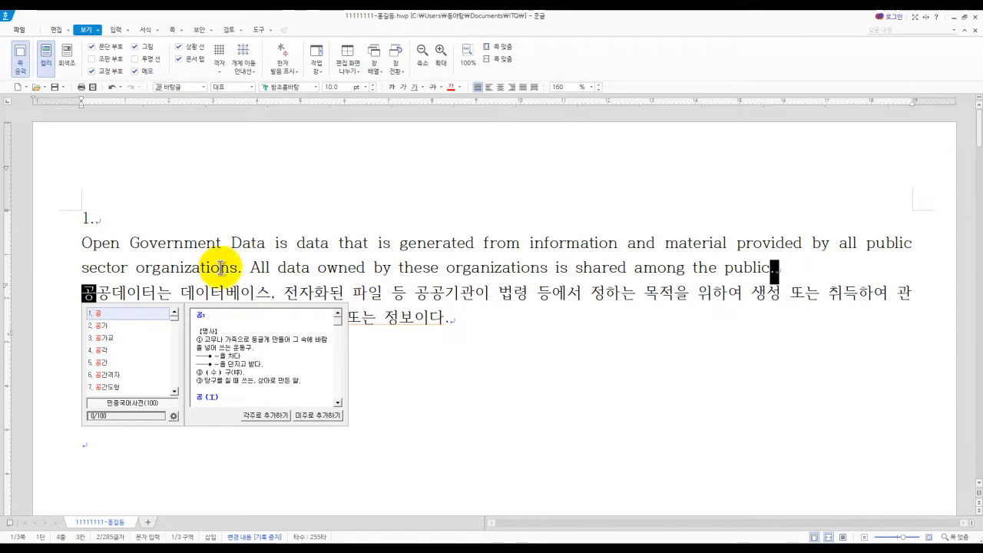
{"action": "left_click", "coordinate": [211, 243]}
{"action": "left_click_drag", "start_coordinate": [86, 243], "coordinate": [438, 323]}
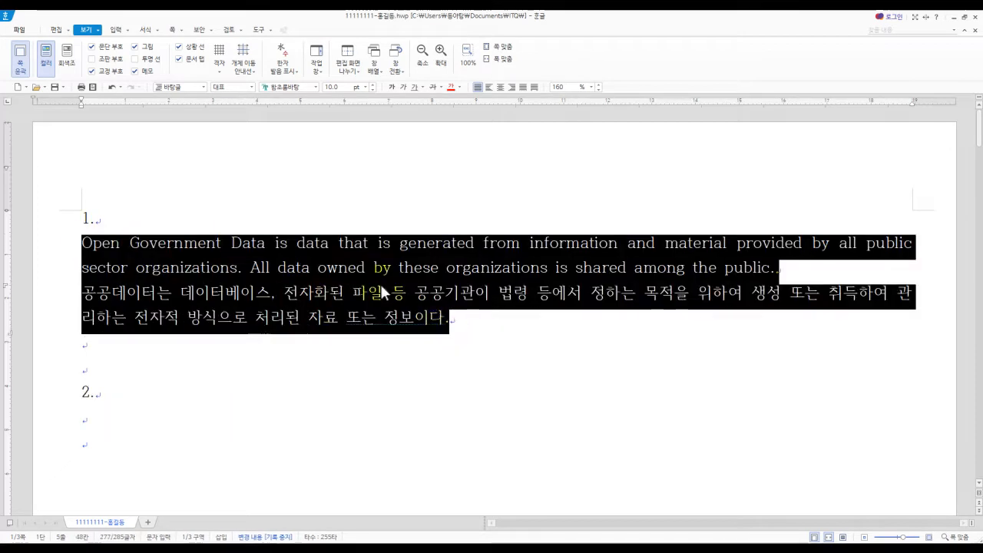
Step: Select a range spanning both paragraphs, from "owned" in the English text to "전자화" in the Korean text
{"action": "left_click", "coordinate": [258, 265]}
{"action": "left_click_drag", "start_coordinate": [245, 267], "coordinate": [300, 309]}
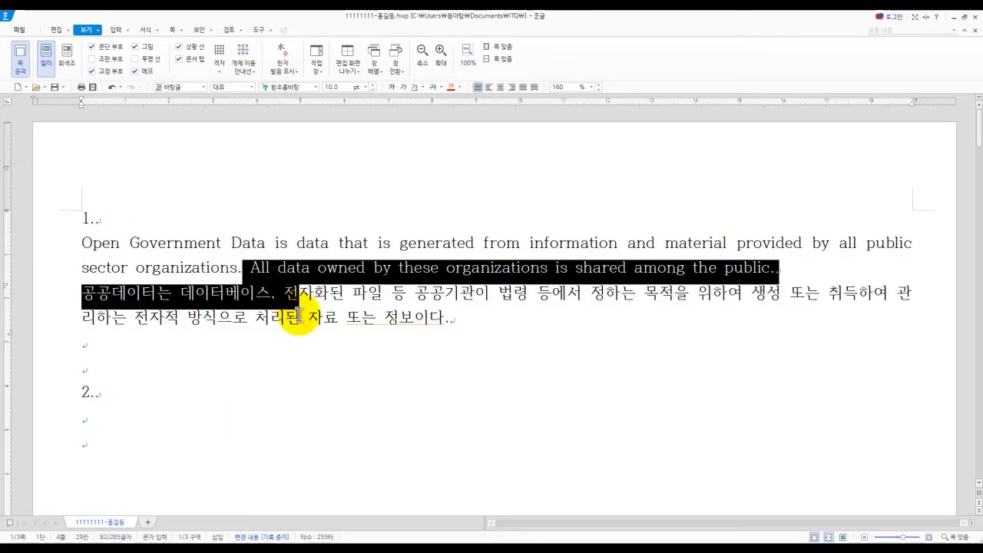
{"action": "left_click_drag", "start_coordinate": [244, 266], "coordinate": [305, 298]}
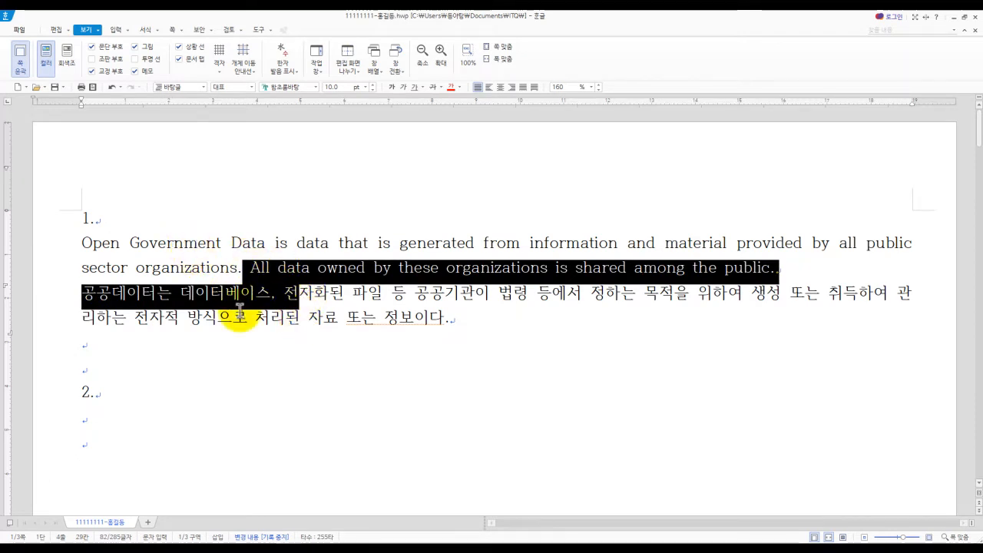
{"action": "left_click", "coordinate": [324, 292]}
{"action": "left_click_drag", "start_coordinate": [266, 243], "coordinate": [304, 294]}
{"action": "left_click", "coordinate": [334, 292]}
{"action": "left_click_drag", "start_coordinate": [327, 244], "coordinate": [338, 316]}
{"action": "left_click_drag", "start_coordinate": [369, 268], "coordinate": [376, 284]}
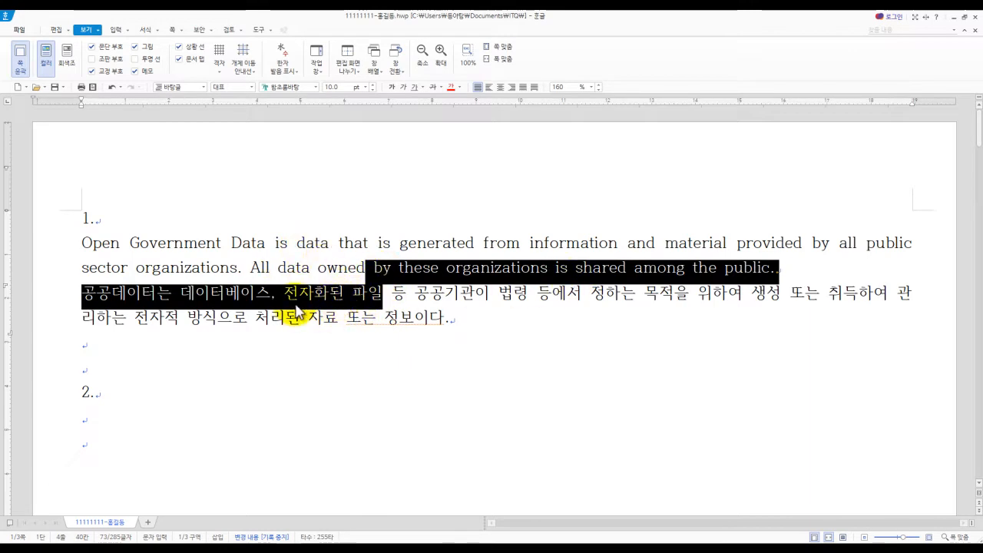
{"action": "left_click", "coordinate": [267, 244]}
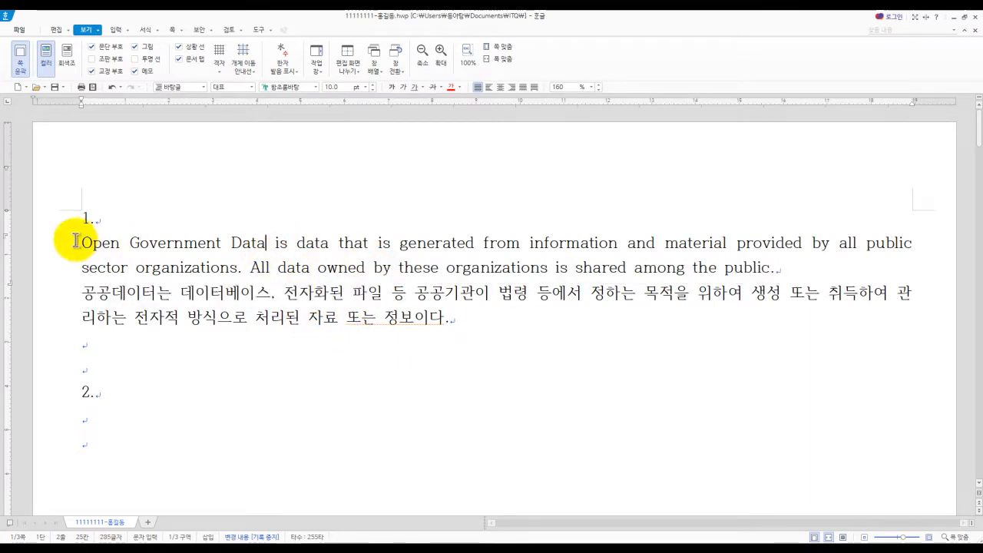
{"action": "left_click_drag", "start_coordinate": [82, 242], "coordinate": [455, 330]}
{"action": "left_click", "coordinate": [390, 285]}
{"action": "left_click_drag", "start_coordinate": [311, 267], "coordinate": [330, 295]}
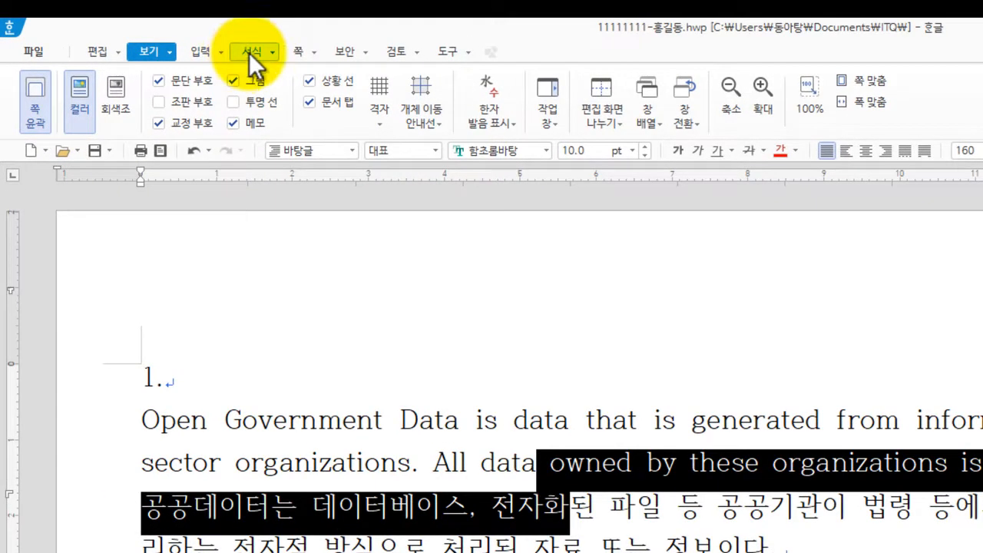
Step: Show the formatting (서식) commands and locate the Style (스타일) command among them
{"action": "left_click", "coordinate": [250, 51]}
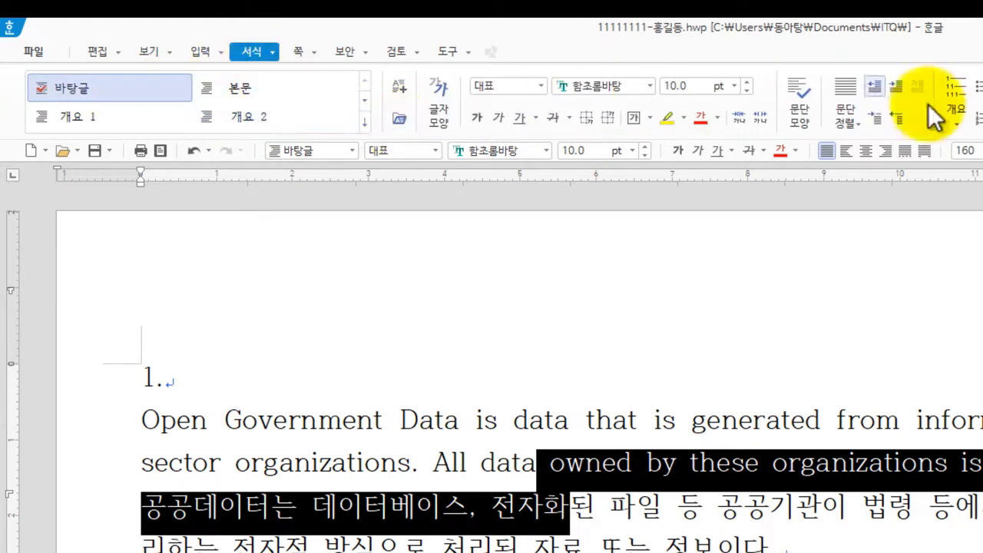
{"action": "left_click", "coordinate": [543, 119]}
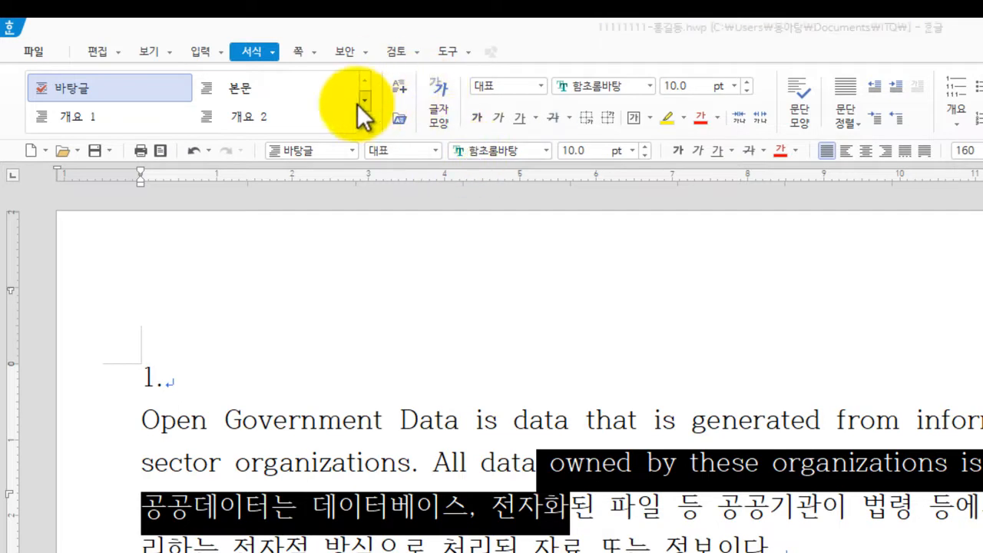
{"action": "left_click", "coordinate": [273, 49]}
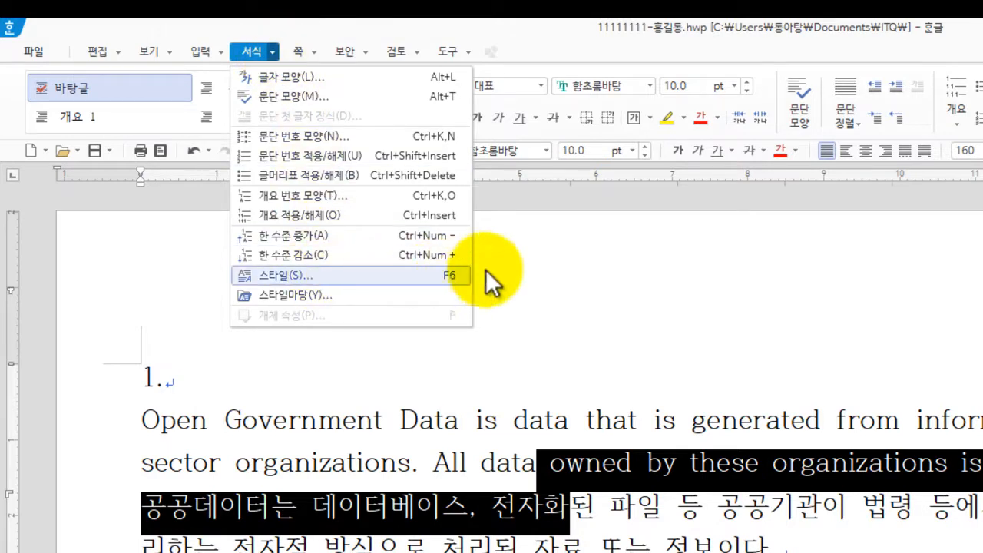
{"action": "left_click", "coordinate": [603, 303]}
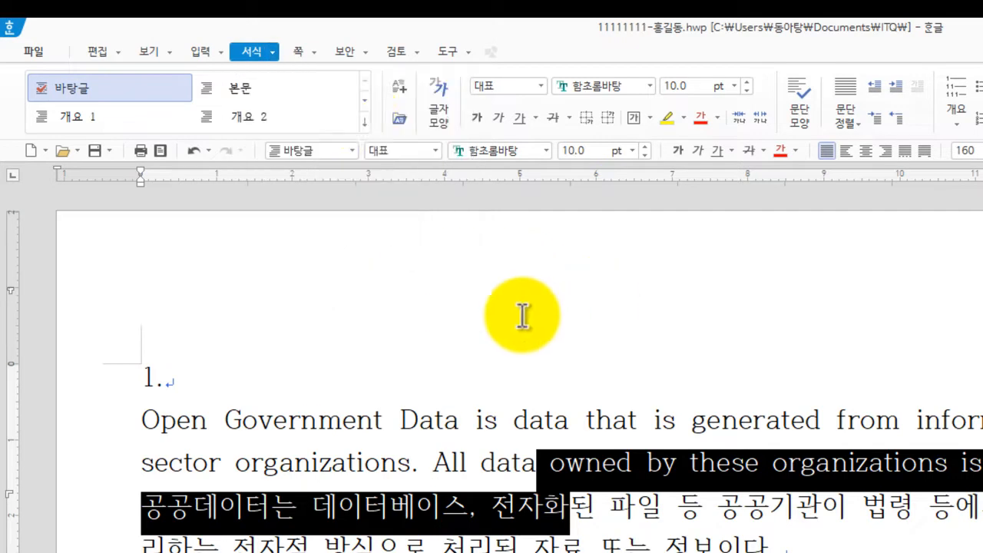
{"action": "left_click", "coordinate": [272, 50]}
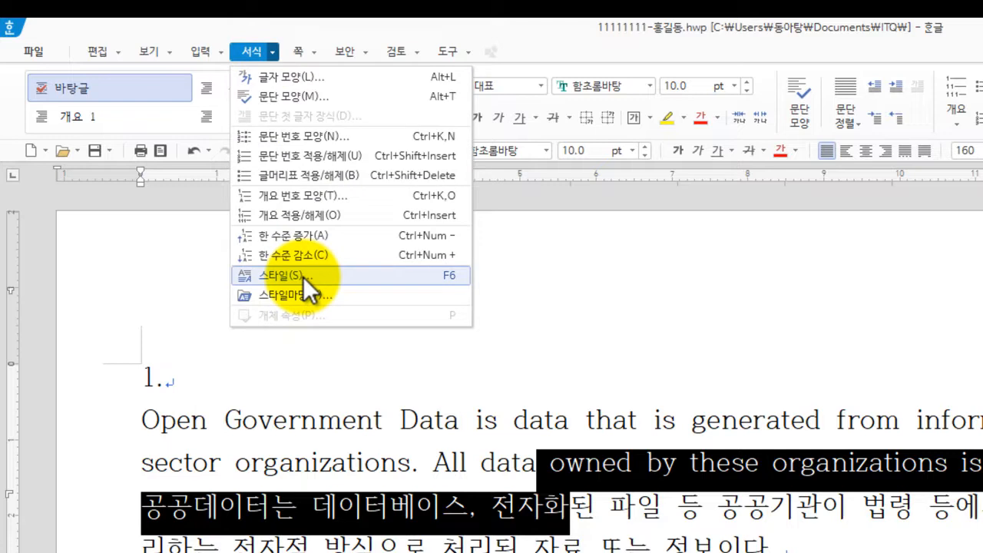
{"action": "left_click", "coordinate": [601, 376]}
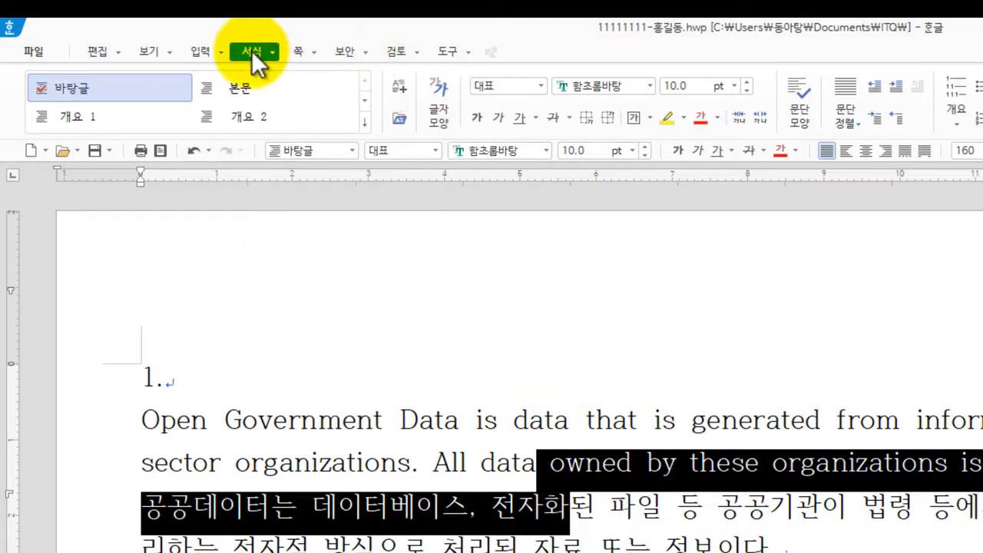
Step: View the Add Style (스타일 추가하기) and Style (스타일) dialogs in turn, closing each without changes
{"action": "left_click", "coordinate": [399, 86]}
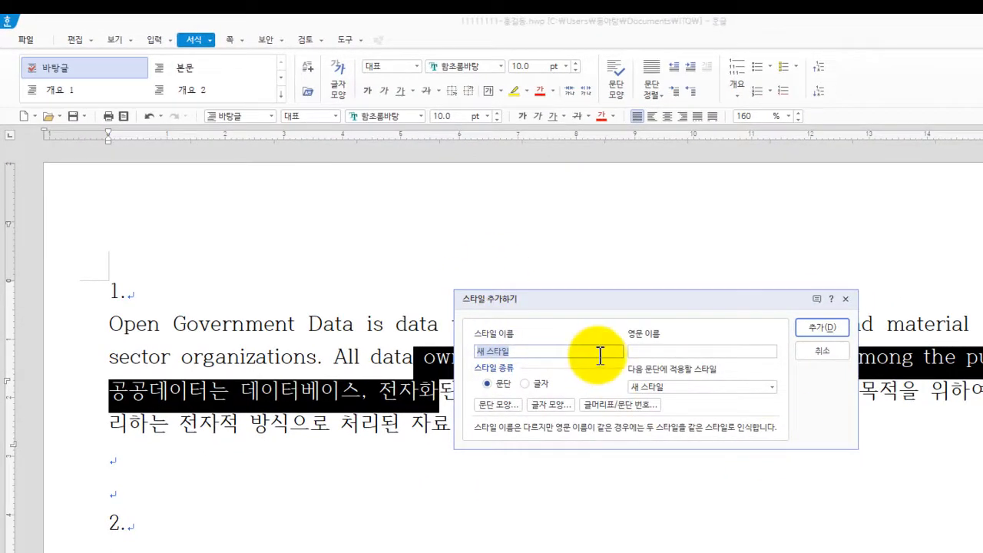
{"action": "left_click", "coordinate": [820, 353]}
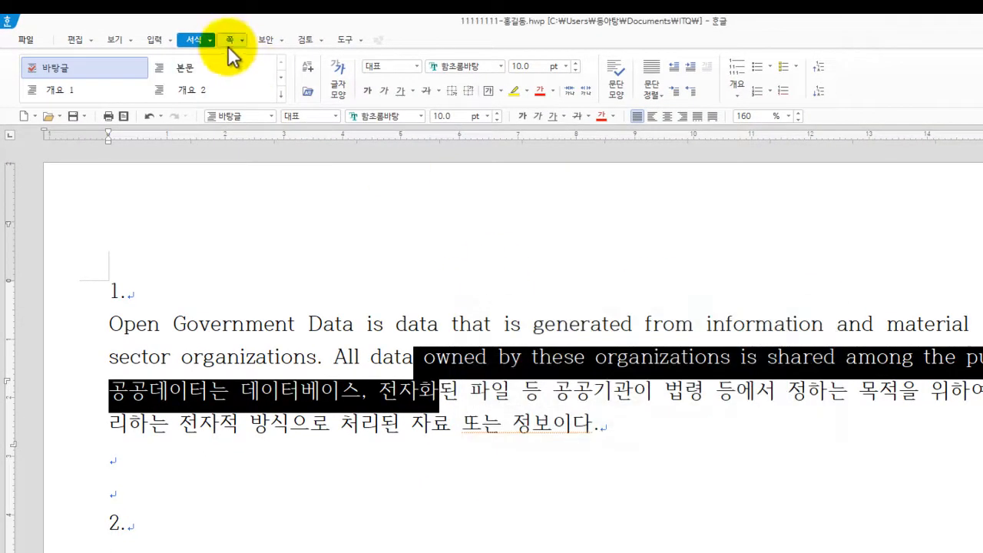
{"action": "left_click", "coordinate": [209, 43]}
{"action": "left_click", "coordinate": [259, 219]}
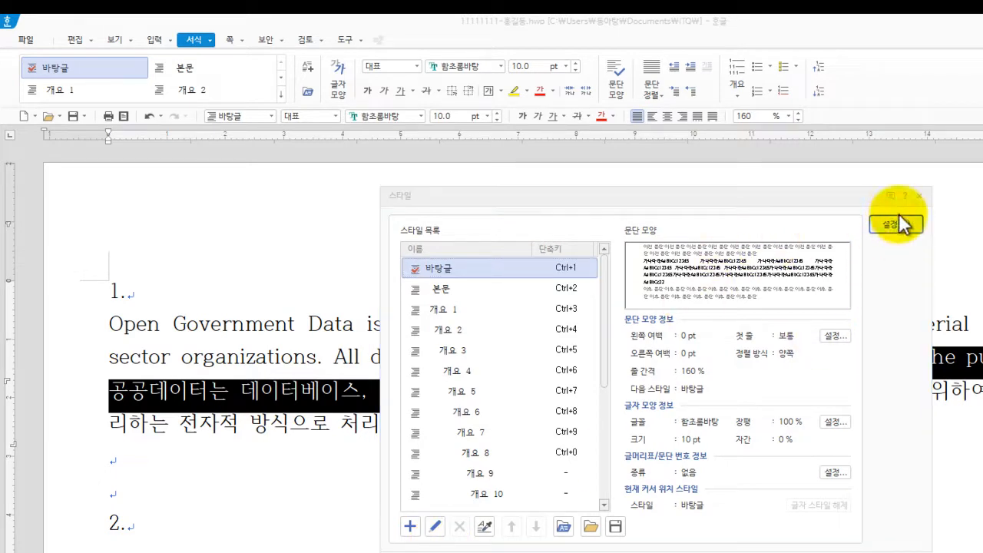
{"action": "left_click", "coordinate": [919, 195]}
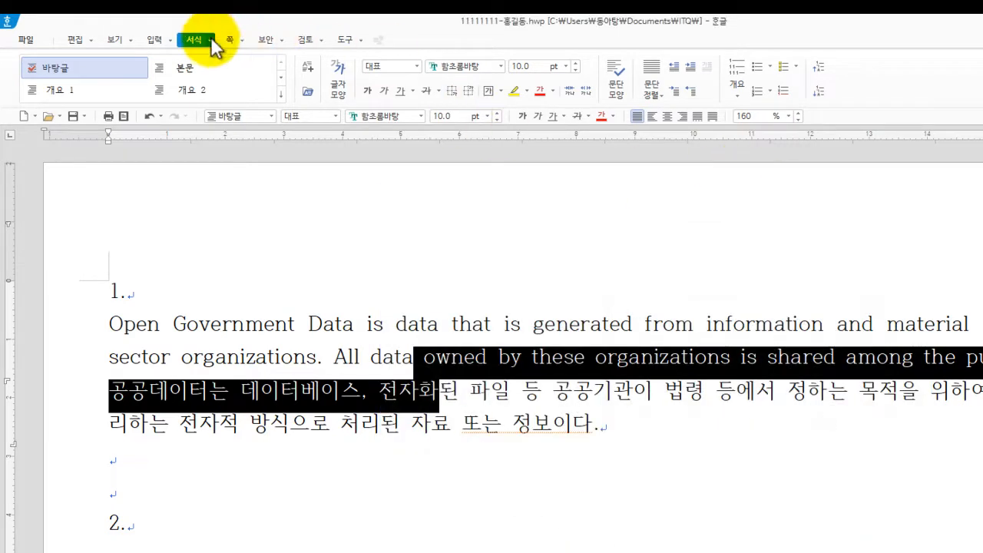
{"action": "left_click", "coordinate": [307, 73]}
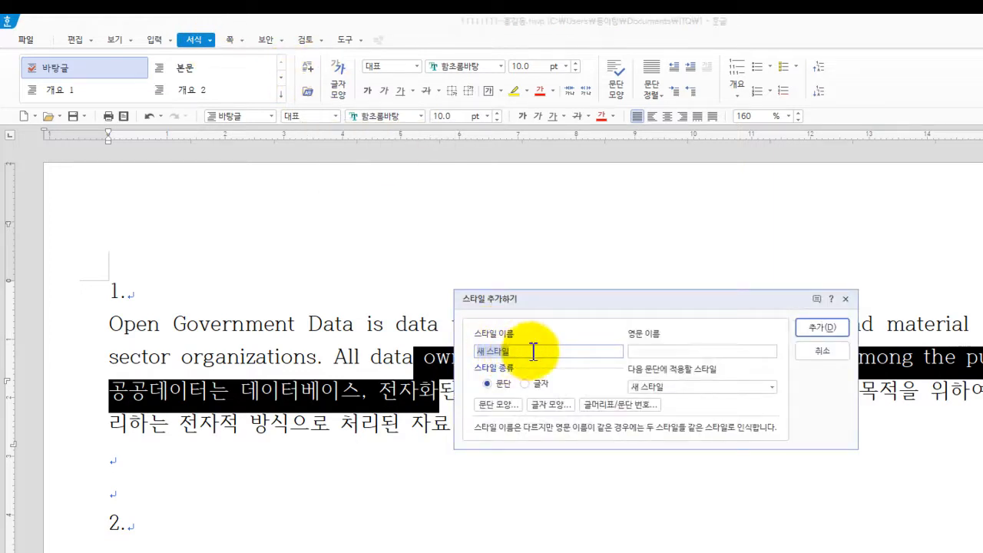
{"action": "key", "text": "alt+Tab"}
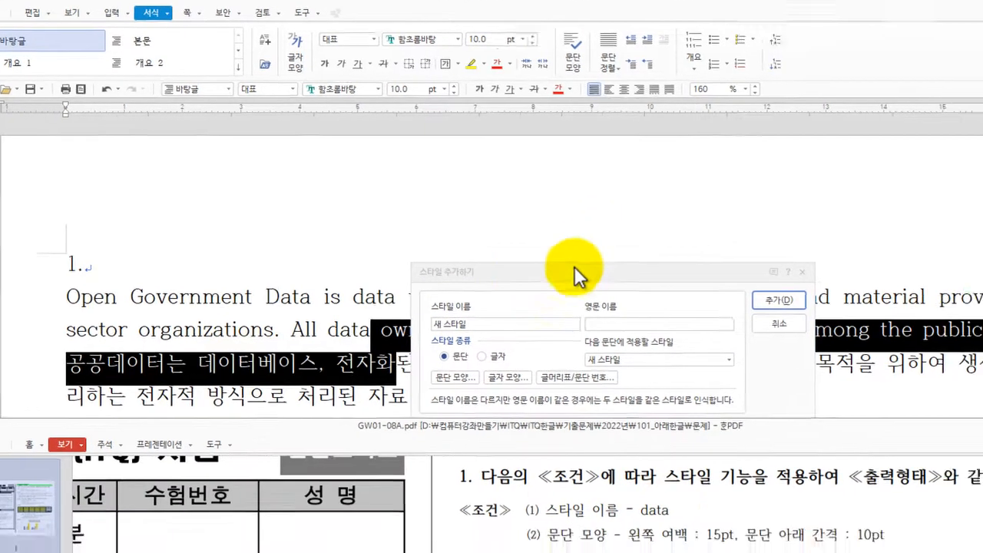
{"action": "left_click", "coordinate": [614, 298]}
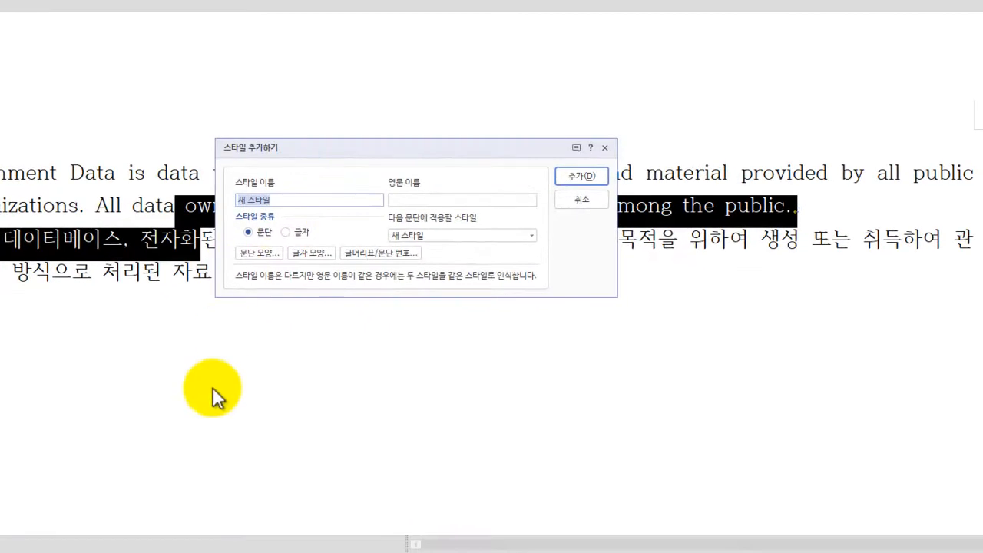
{"action": "left_click", "coordinate": [582, 200]}
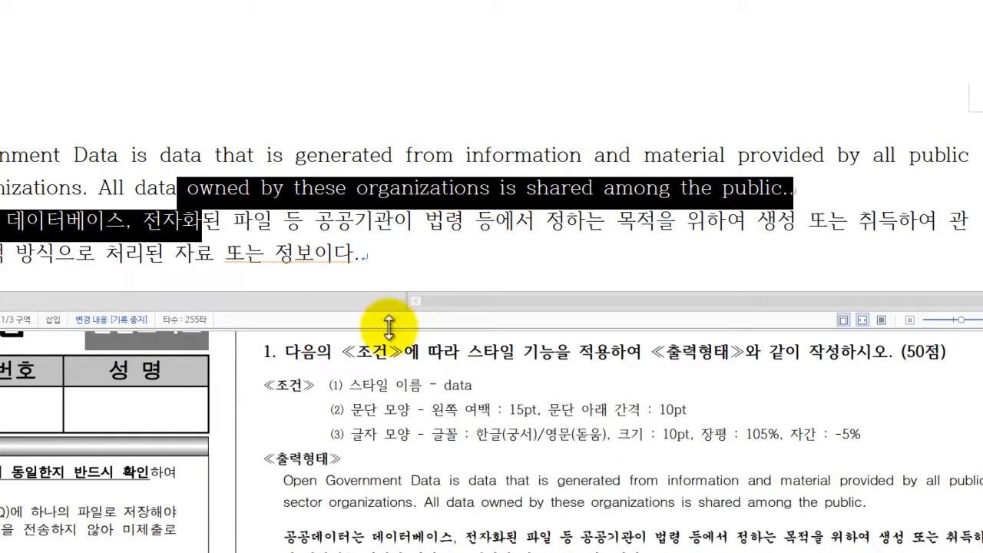
Step: Clear the text selection under question 1, start adding a new style, and name it data
{"action": "left_click", "coordinate": [263, 235]}
{"action": "scroll", "coordinate": [263, 235], "scroll_direction": "down", "scroll_amount": 1}
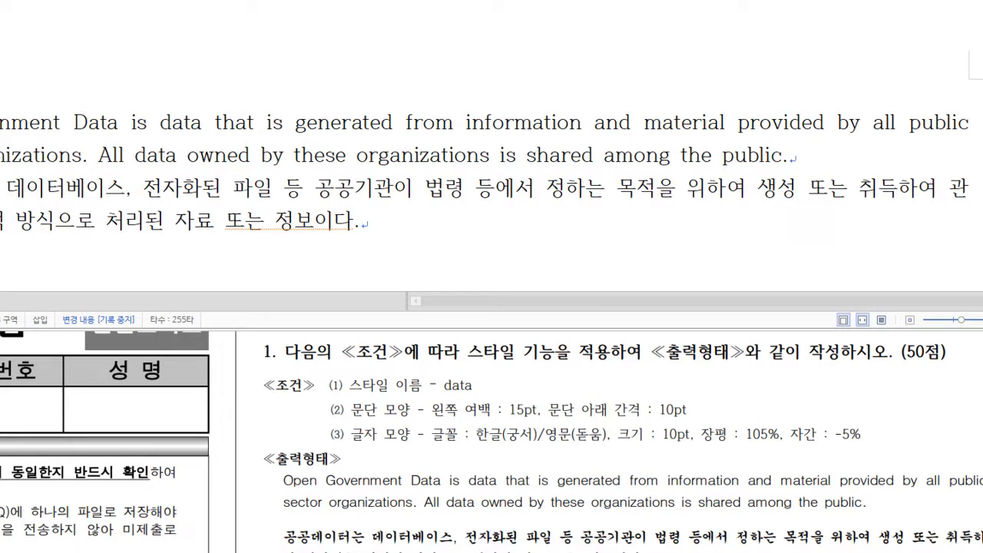
{"action": "key", "text": "F6"}
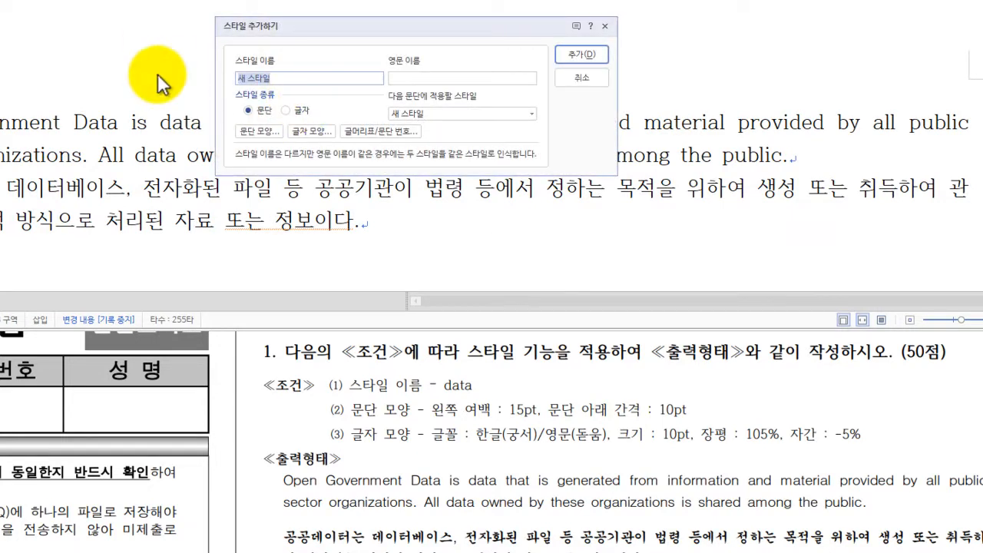
{"action": "type", "text": "data"}
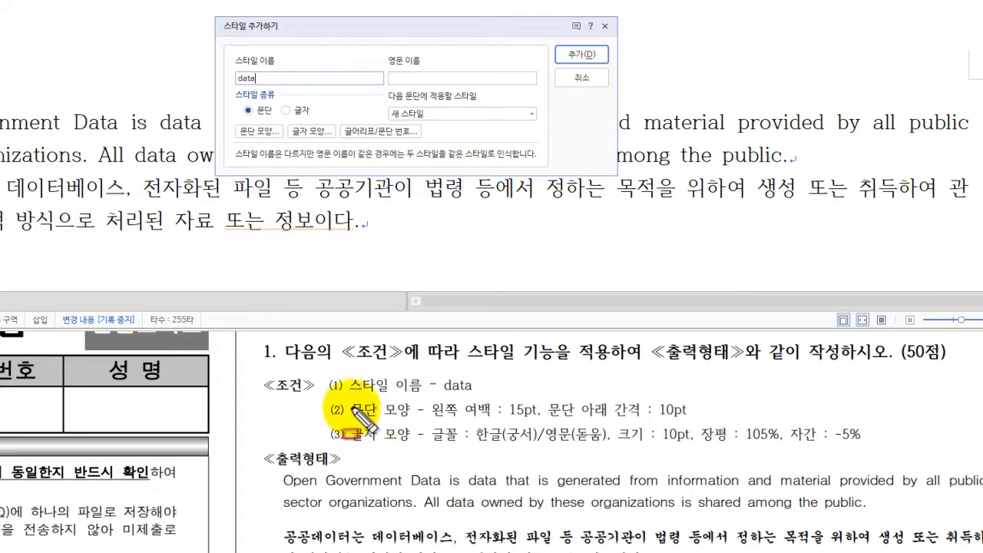
{"action": "left_click_drag", "start_coordinate": [343, 401], "coordinate": [411, 418]}
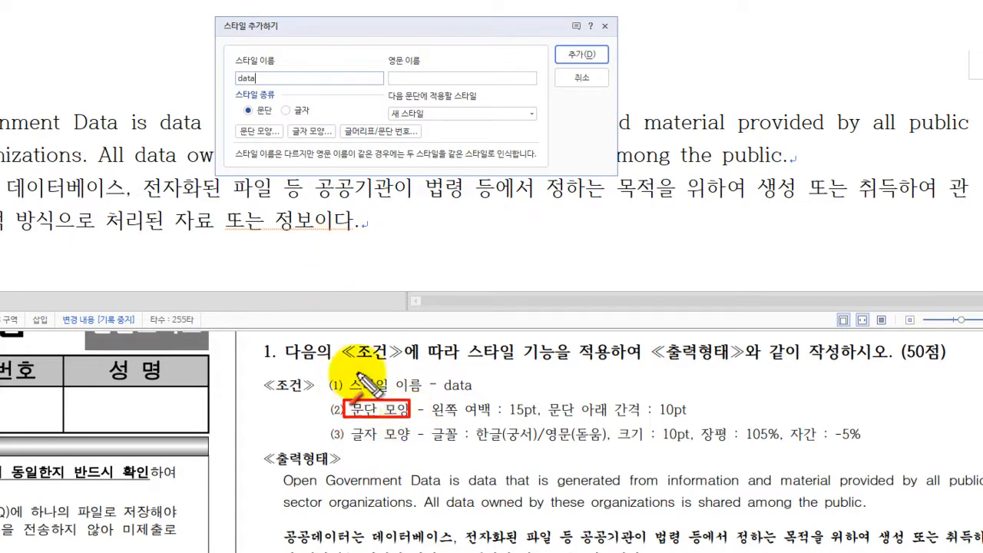
{"action": "left_click_drag", "start_coordinate": [361, 399], "coordinate": [265, 139]}
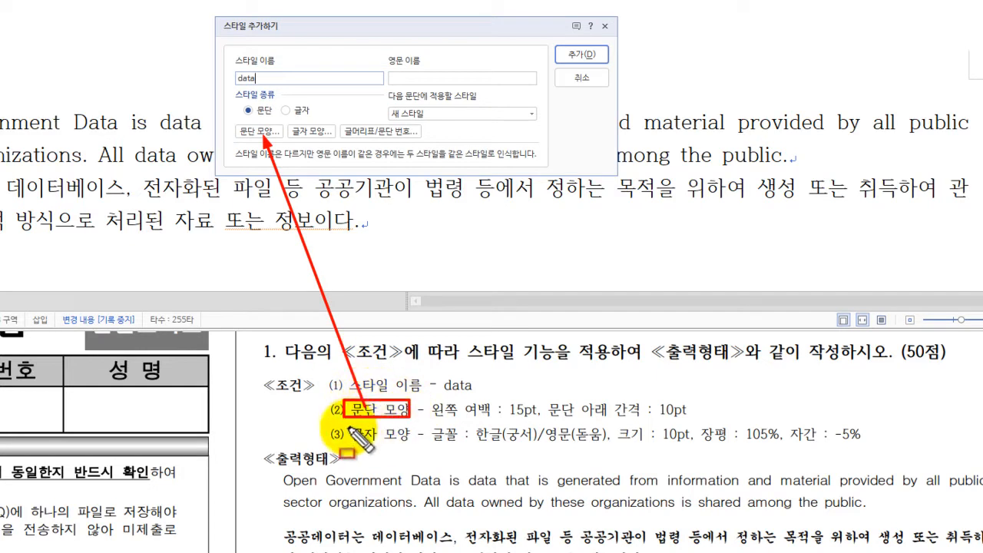
{"action": "mouse_move", "coordinate": [345, 423]}
{"action": "left_mouse_down"}
{"action": "mouse_move", "coordinate": [413, 446]}
{"action": "mouse_move", "coordinate": [382, 410]}
{"action": "mouse_move", "coordinate": [311, 132]}
{"action": "left_mouse_up"}
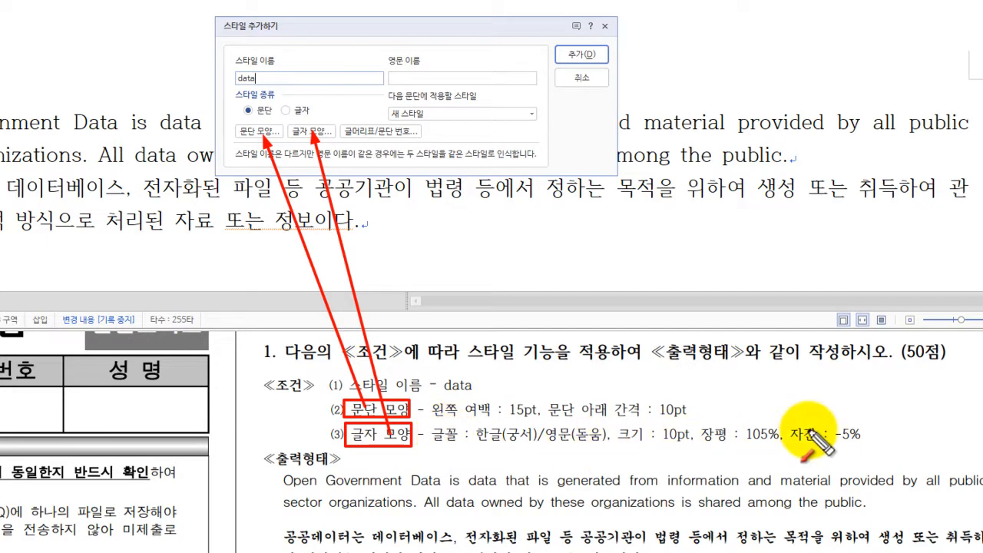
{"action": "key", "text": "Escape"}
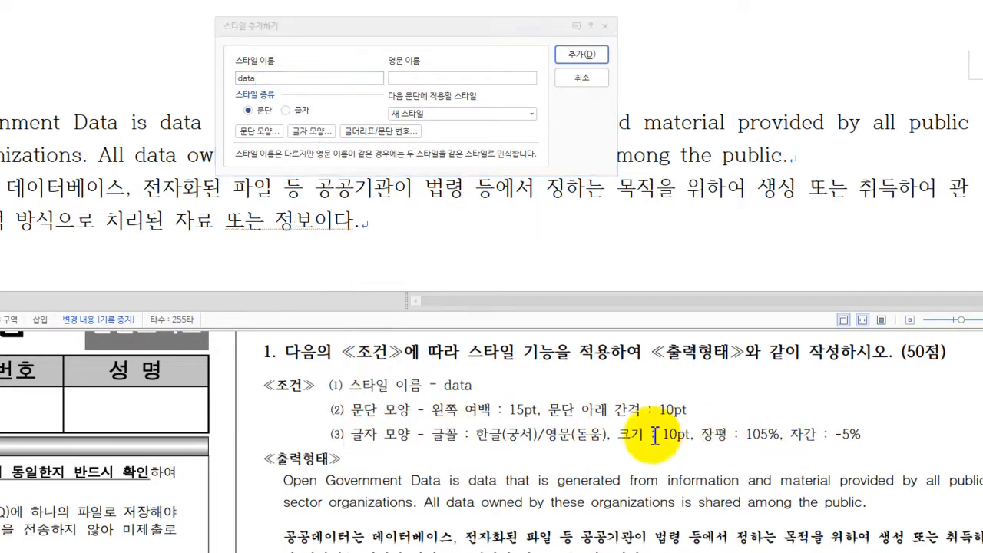
Step: Set the data style's paragraph shape (문단 모양) to a 15 pt left margin and 10 pt spacing below the paragraph
{"action": "left_click", "coordinate": [258, 132]}
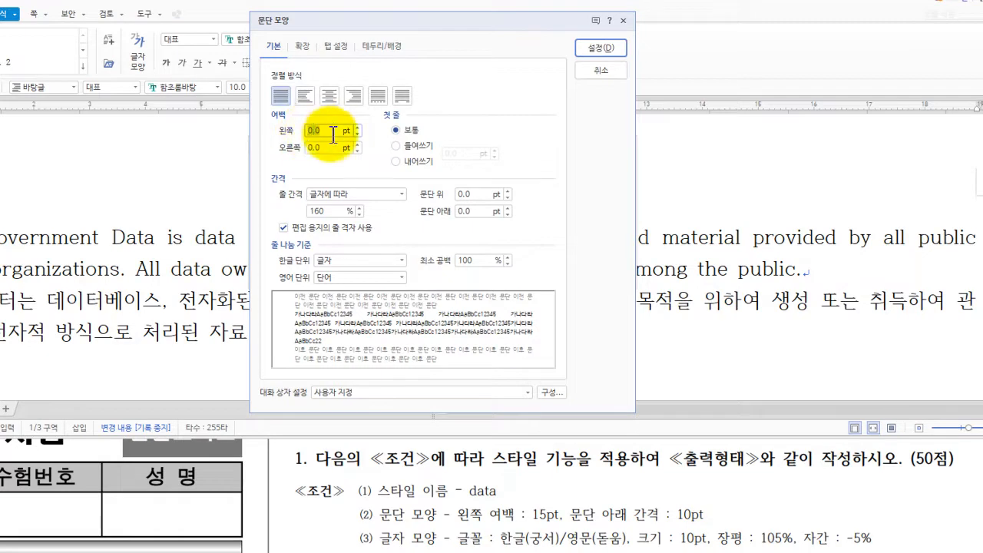
{"action": "type", "text": "15"}
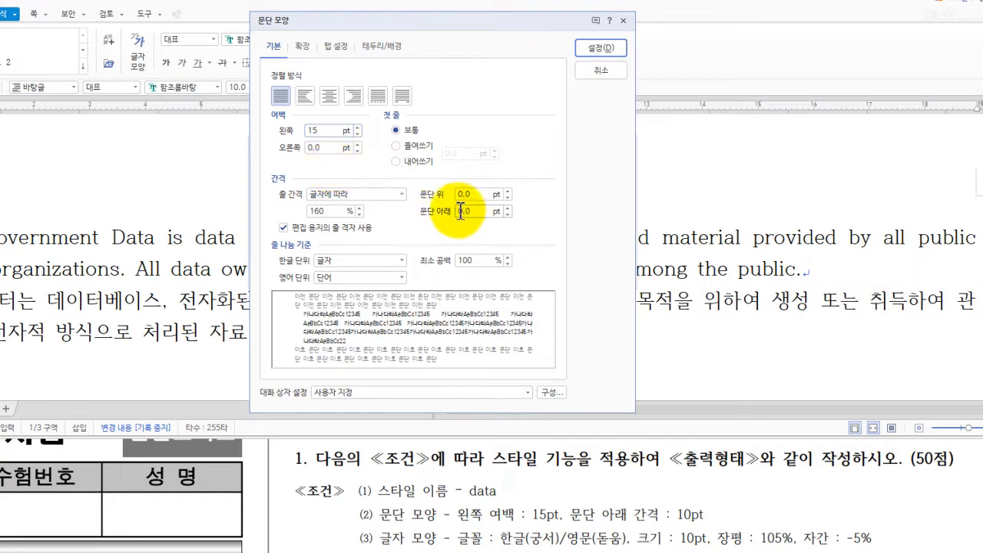
{"action": "key", "text": "Tab"}
{"action": "key", "text": "Tab"}
{"action": "key", "text": "Tab"}
{"action": "key", "text": "Tab"}
{"action": "key", "text": "Tab"}
{"action": "type", "text": "10"}
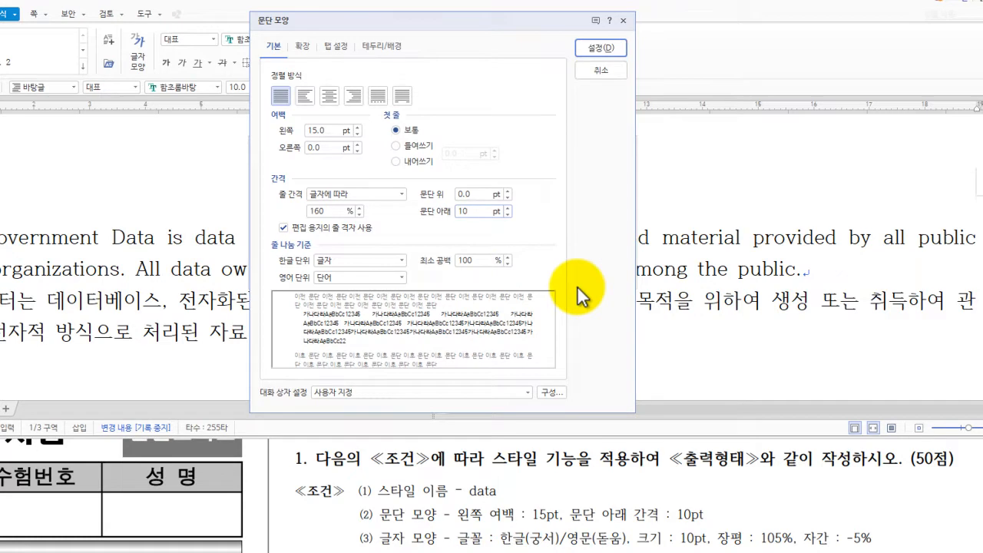
{"action": "left_click", "coordinate": [601, 48]}
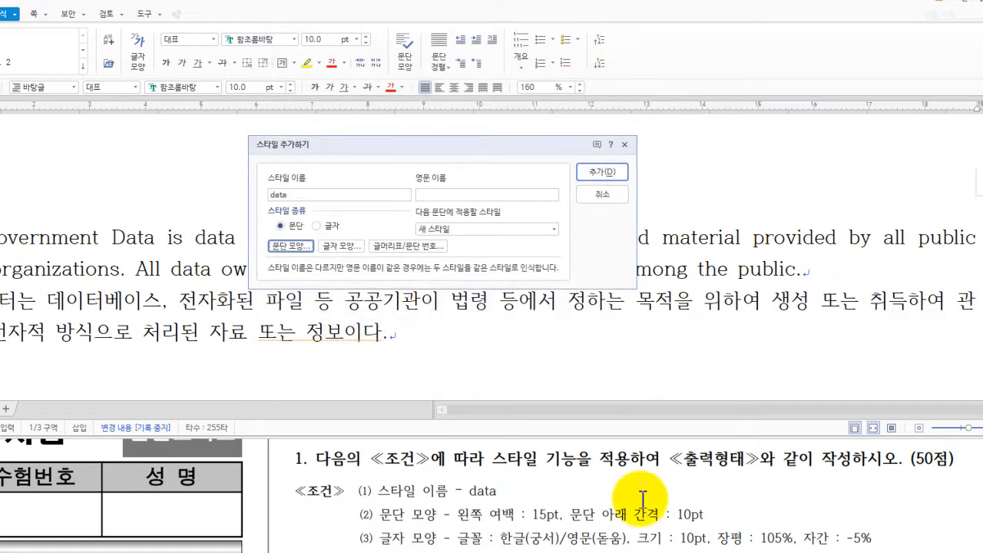
Step: Try setting the style's character shape for Korean (한글) alone to 105% width (장평) and -5% spacing (자간)
{"action": "left_click", "coordinate": [340, 246]}
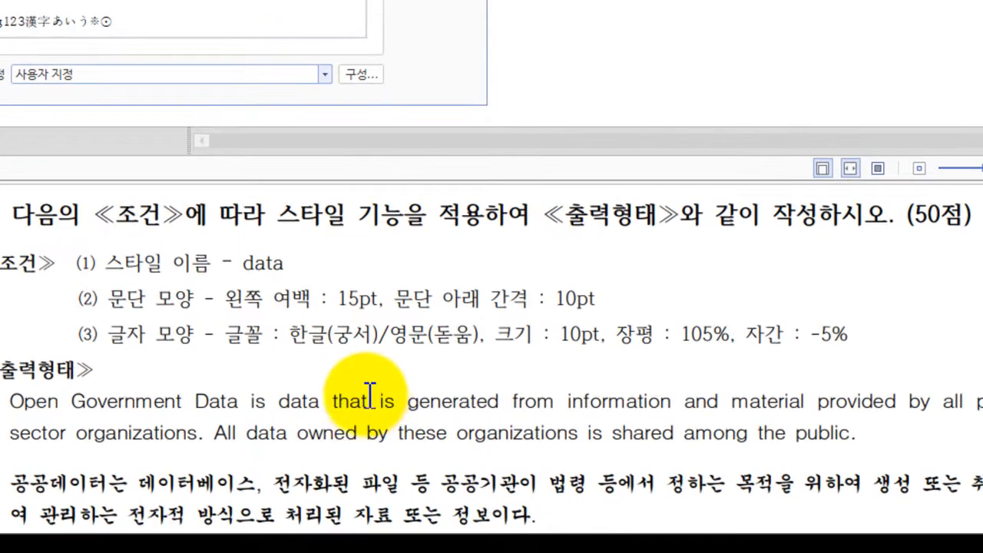
{"action": "mouse_move", "coordinate": [283, 318]}
{"action": "left_mouse_down"}
{"action": "mouse_move", "coordinate": [413, 352]}
{"action": "mouse_move", "coordinate": [201, 264]}
{"action": "mouse_move", "coordinate": [216, 298]}
{"action": "mouse_move", "coordinate": [271, 306]}
{"action": "mouse_move", "coordinate": [377, 356]}
{"action": "mouse_move", "coordinate": [482, 357]}
{"action": "left_mouse_up"}
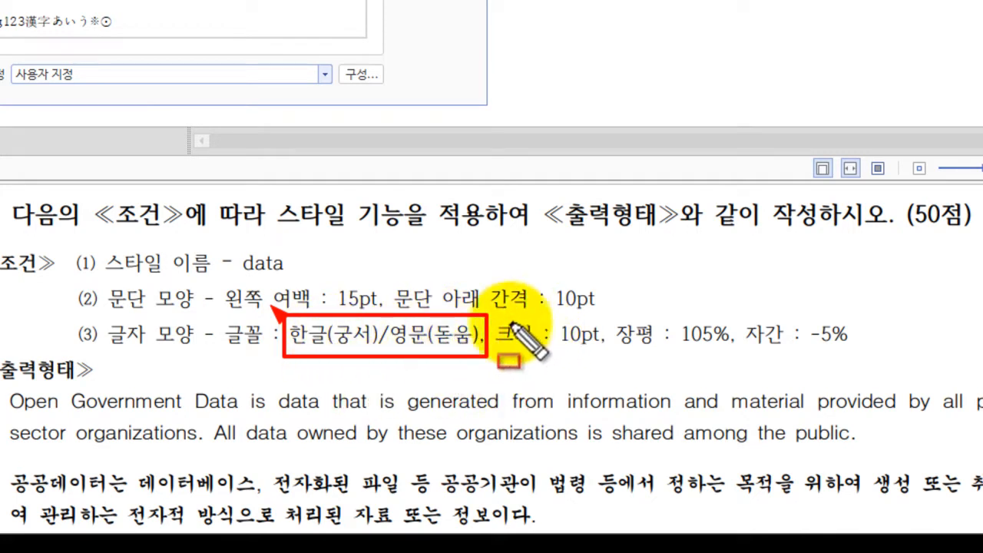
{"action": "mouse_move", "coordinate": [499, 315]}
{"action": "left_mouse_down"}
{"action": "mouse_move", "coordinate": [576, 351]}
{"action": "mouse_move", "coordinate": [860, 351]}
{"action": "left_mouse_up"}
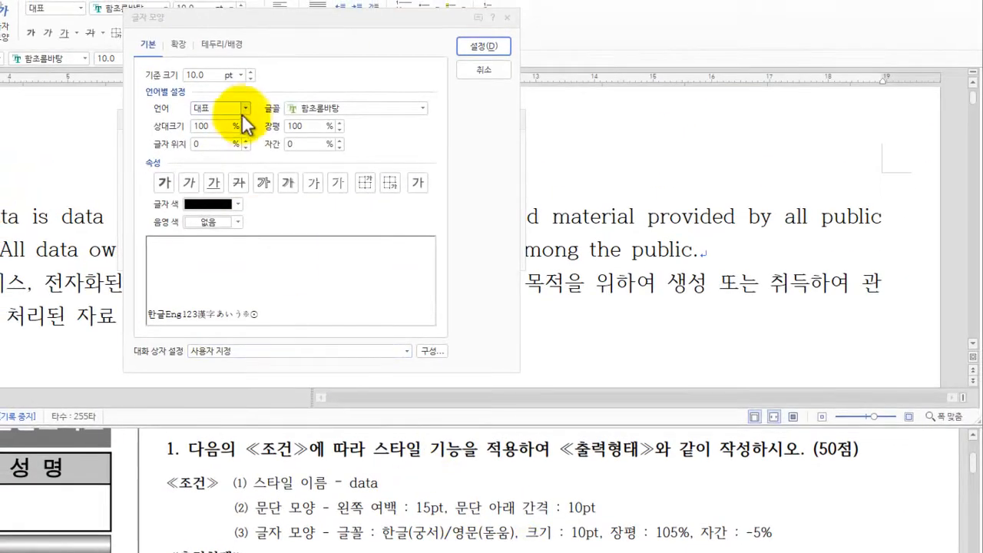
{"action": "left_click", "coordinate": [246, 108]}
{"action": "left_click", "coordinate": [230, 131]}
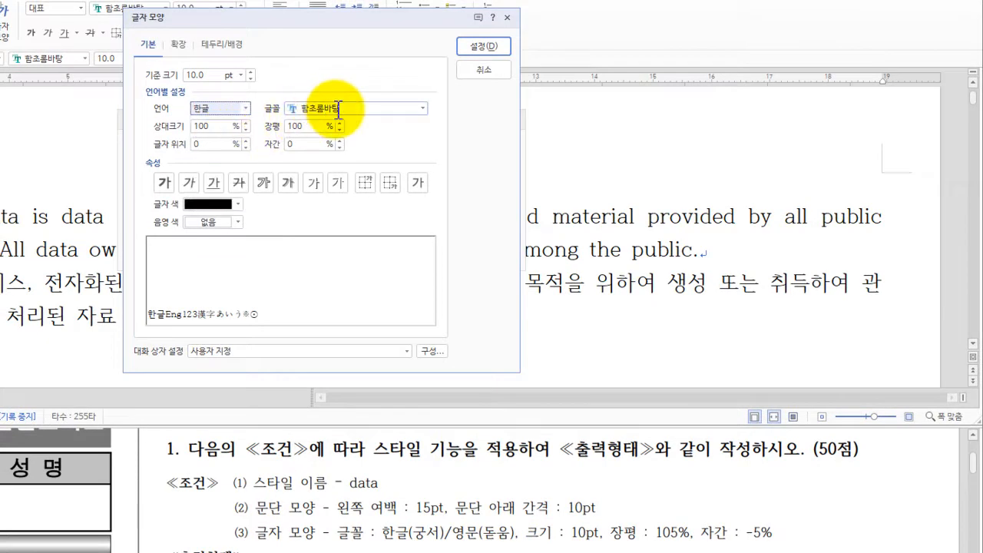
{"action": "double_click", "coordinate": [317, 129]}
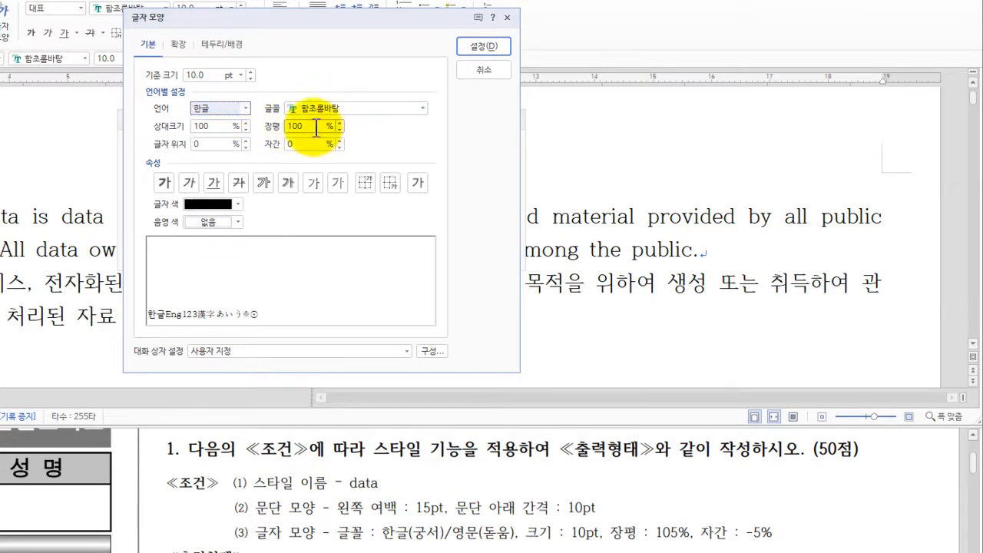
{"action": "type", "text": "105"}
{"action": "double_click", "coordinate": [292, 145]}
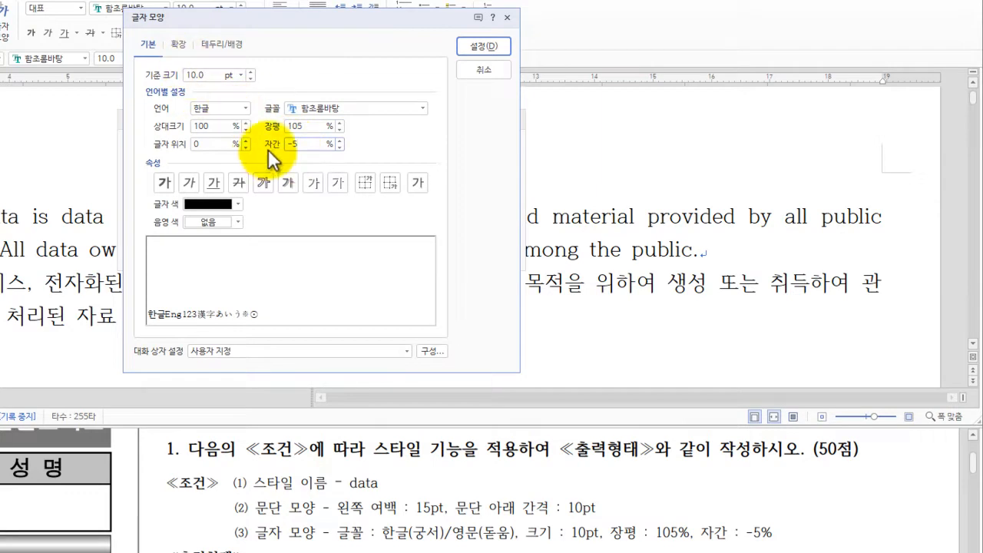
Step: Try giving English (영문) its own 105% width and -5% spacing, and close the character shape settings without applying them
{"action": "left_click", "coordinate": [246, 109]}
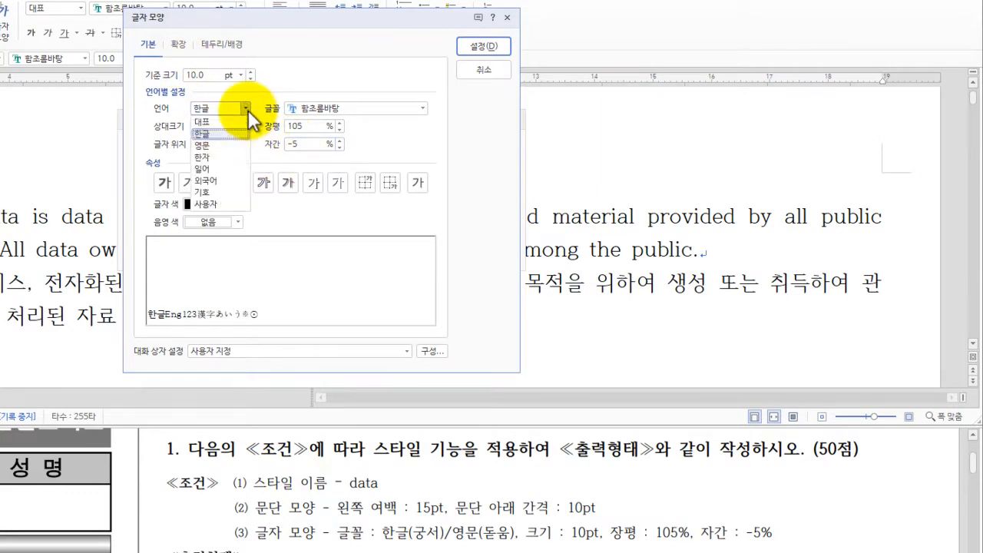
{"action": "left_click", "coordinate": [227, 146]}
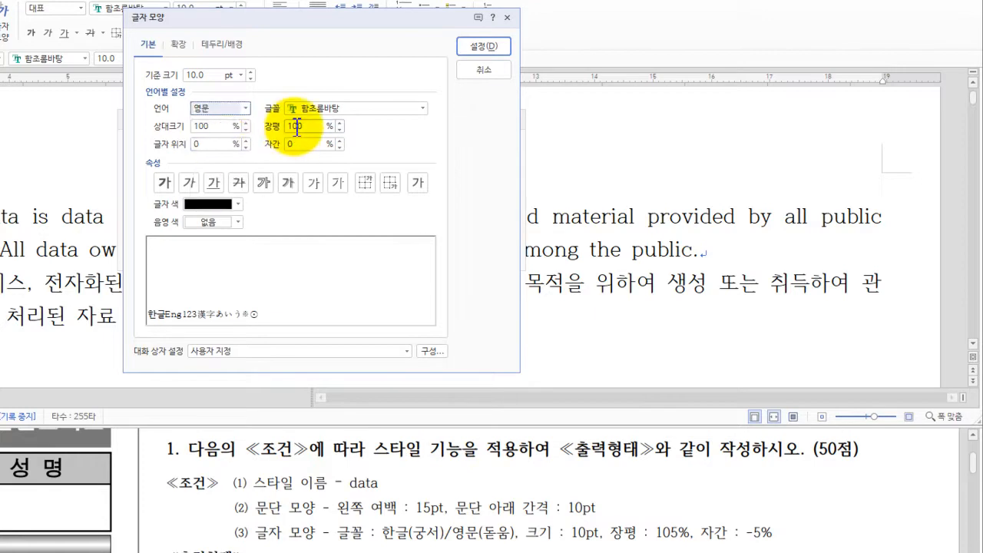
{"action": "left_click", "coordinate": [293, 144]}
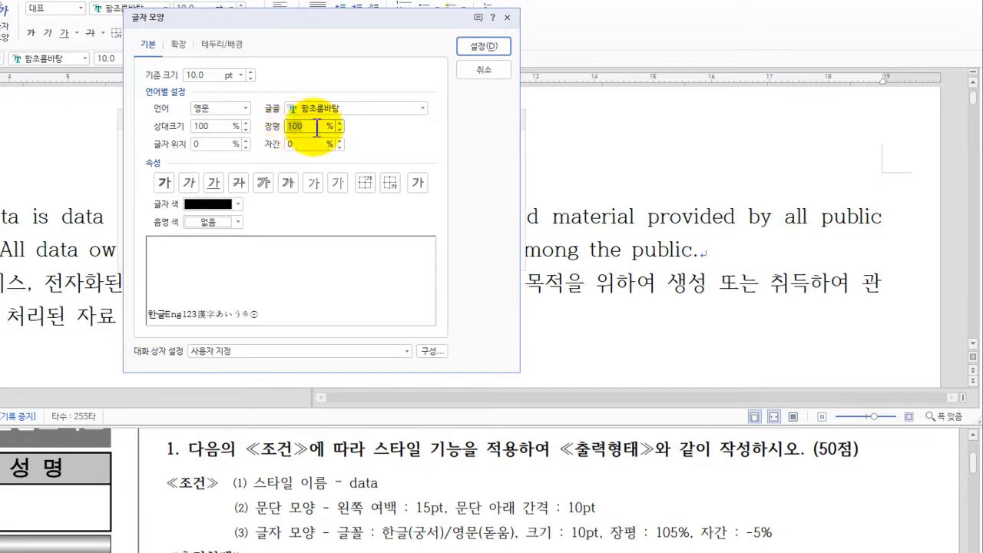
{"action": "type", "text": "105"}
{"action": "left_click", "coordinate": [297, 143]}
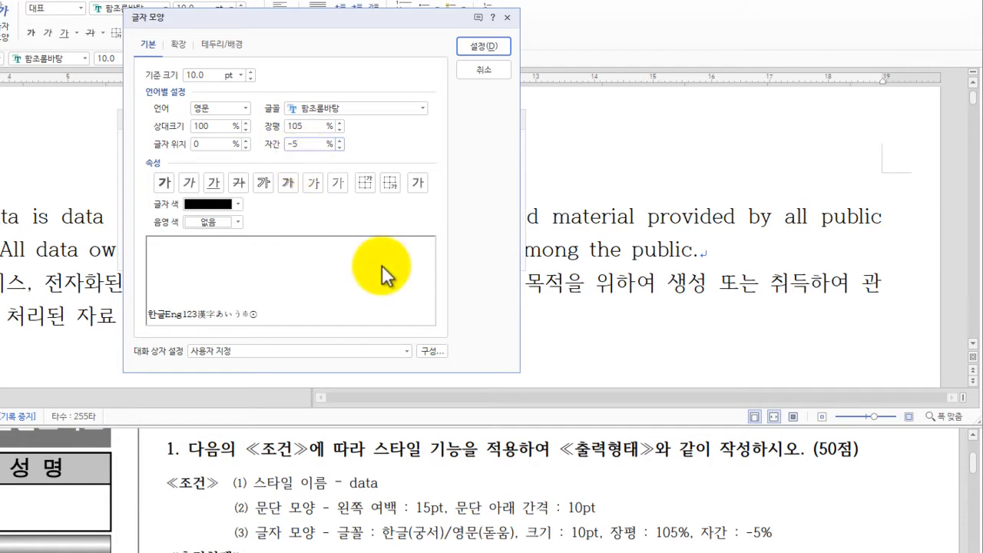
{"action": "left_click", "coordinate": [479, 67]}
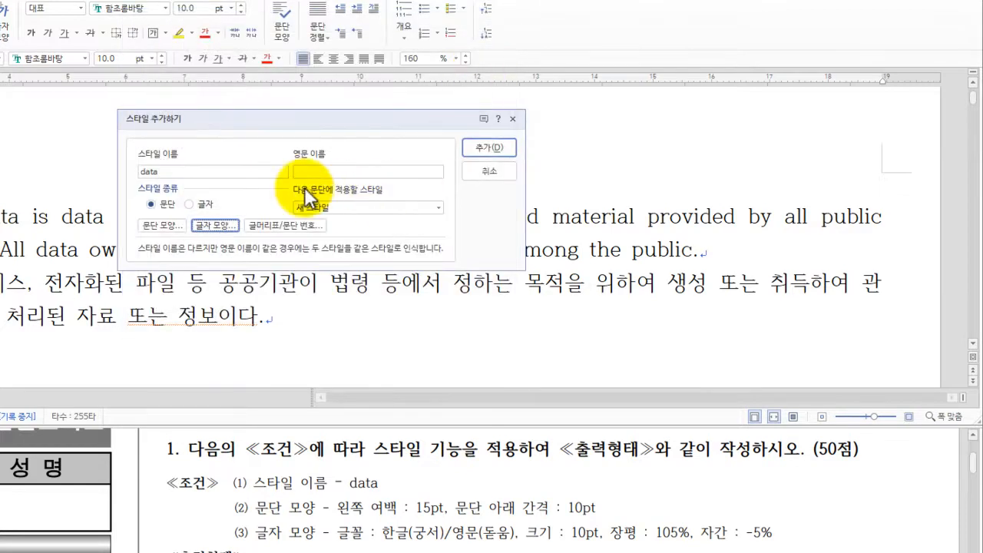
Step: Set the data style's character width (장평) to 105% and spacing (자간) to -5% for the representative language (대표)
{"action": "left_click", "coordinate": [222, 227]}
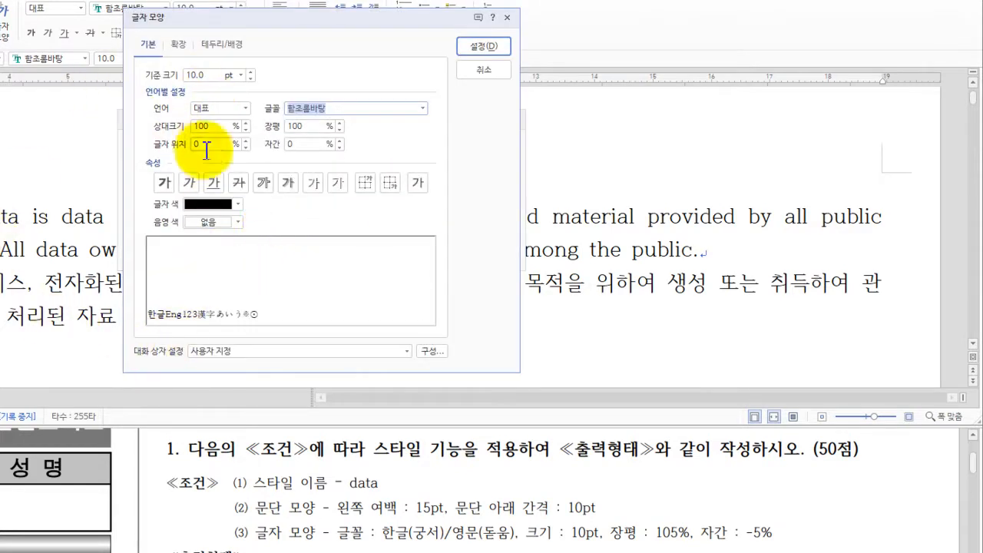
{"action": "left_click", "coordinate": [212, 106]}
{"action": "left_click", "coordinate": [209, 108]}
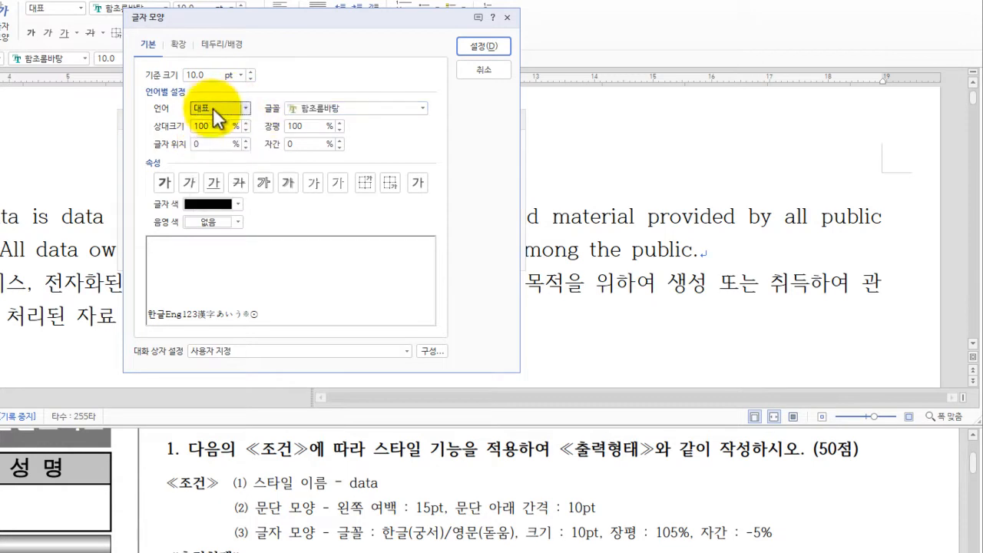
{"action": "double_click", "coordinate": [307, 126]}
{"action": "type", "text": "105"}
{"action": "key", "text": "Tab"}
{"action": "key", "text": "Tab"}
{"action": "type", "text": "-5"}
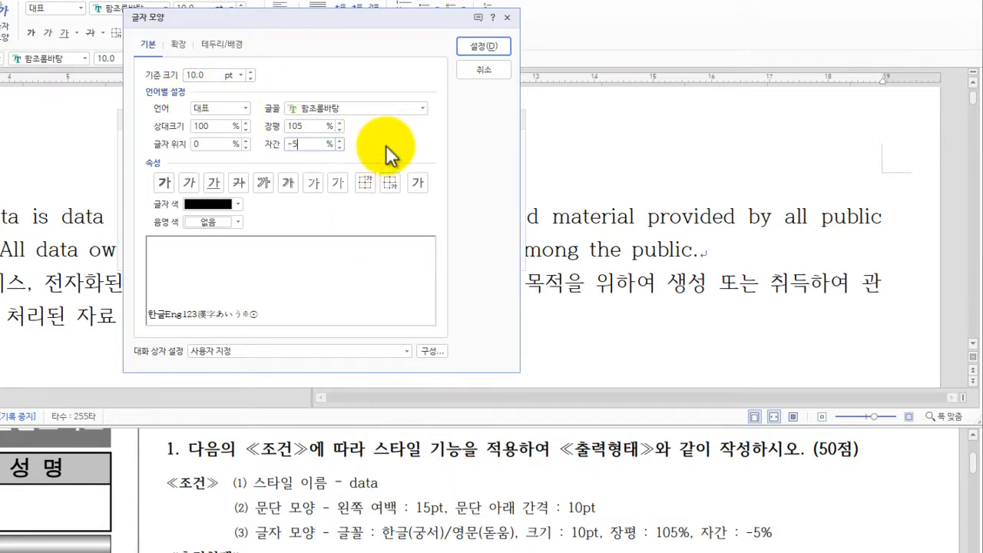
Step: Check the character width and spacing under the Korean (한글) and English (영문) language settings in turn
{"action": "left_click", "coordinate": [246, 108]}
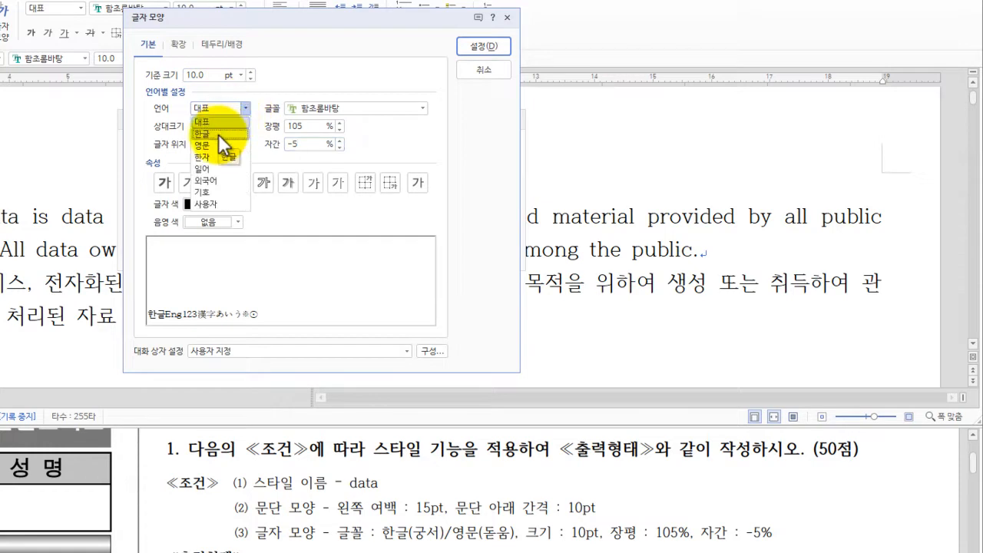
{"action": "left_click", "coordinate": [218, 134]}
{"action": "left_click", "coordinate": [245, 109]}
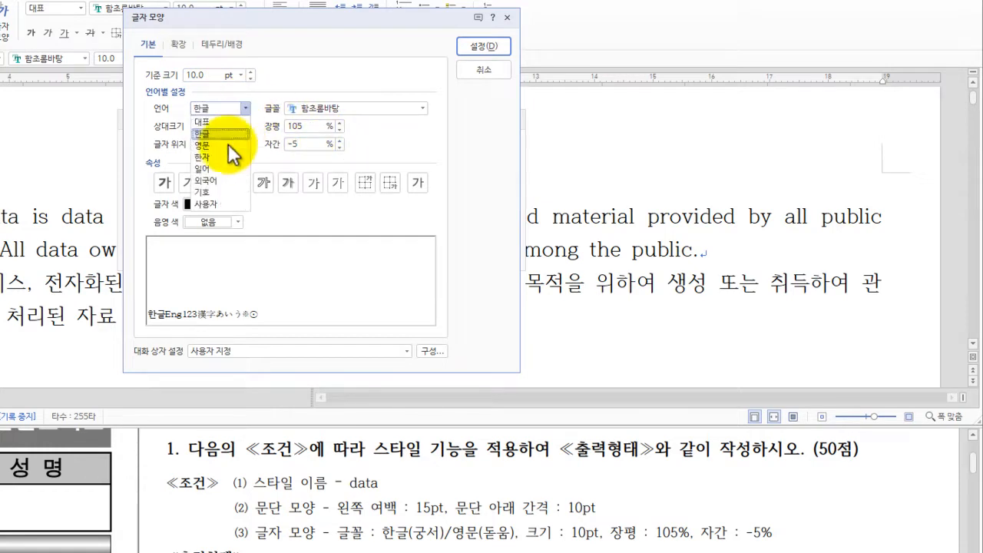
{"action": "left_click", "coordinate": [225, 145]}
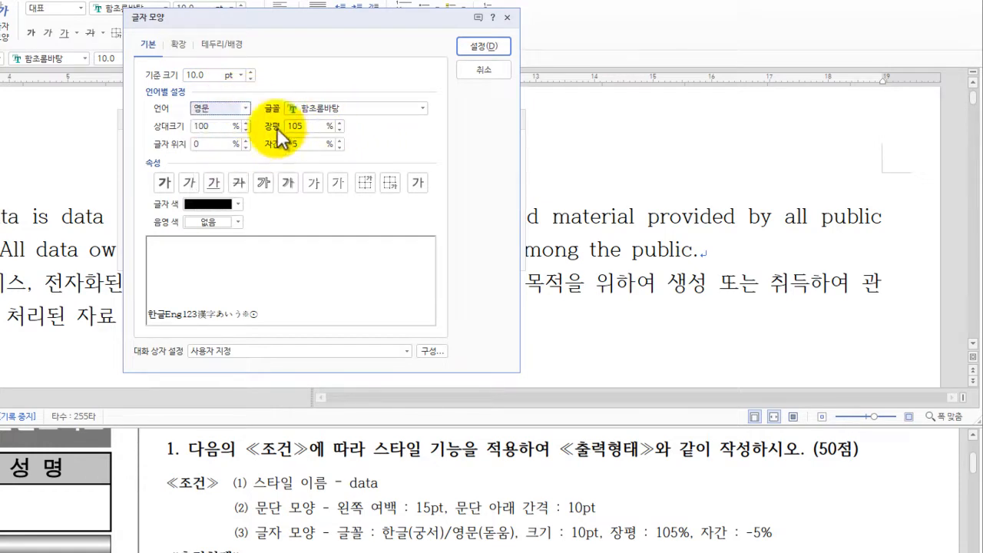
Step: Return to the Korean (한글) language setting and browse its available fonts
{"action": "left_click", "coordinate": [246, 108]}
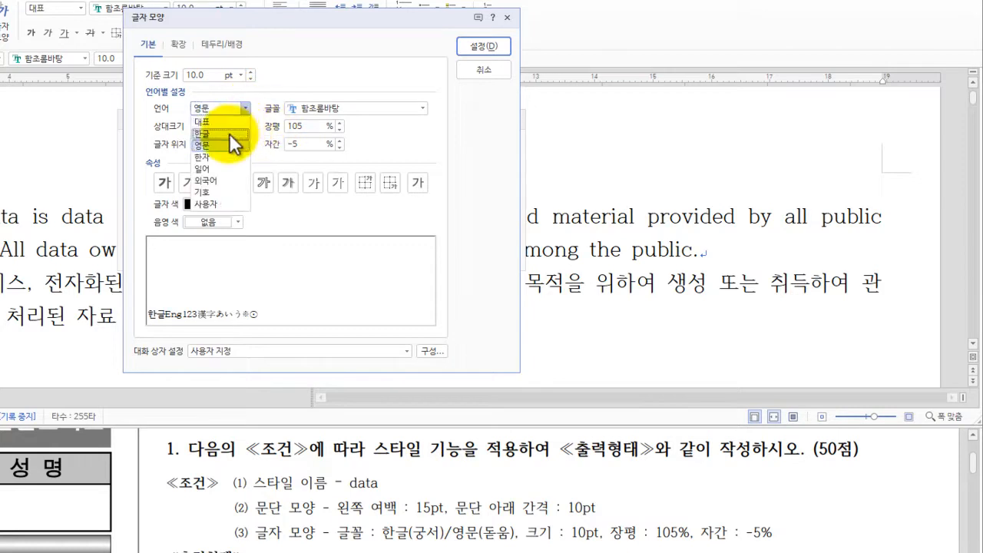
{"action": "left_click", "coordinate": [222, 133]}
{"action": "left_click", "coordinate": [316, 108]}
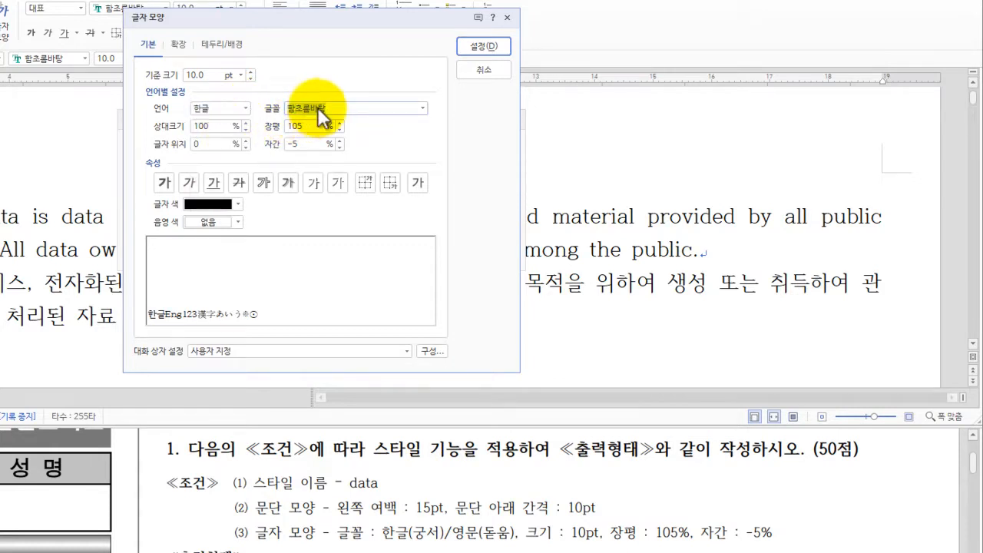
{"action": "left_click", "coordinate": [231, 111]}
{"action": "left_click", "coordinate": [216, 127]}
{"action": "left_click", "coordinate": [289, 108]}
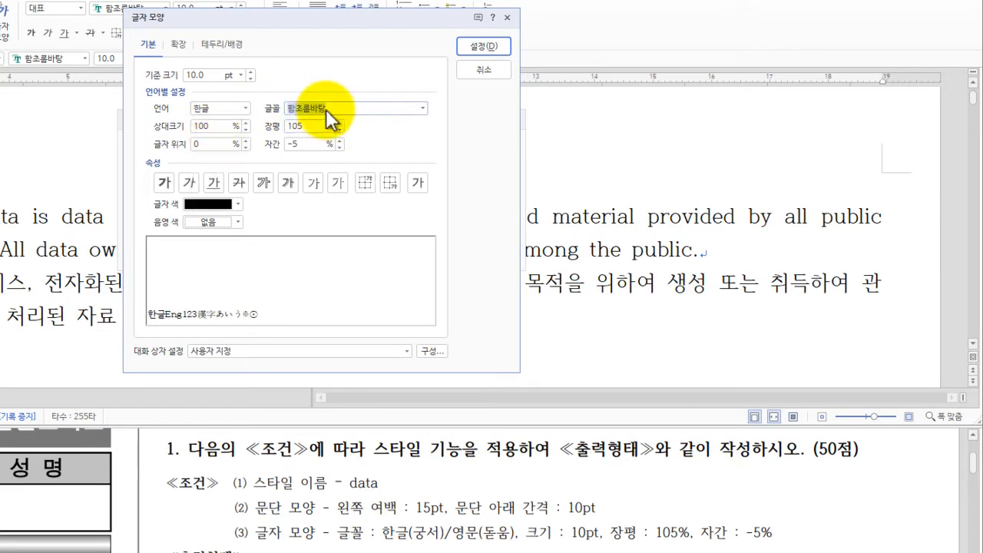
{"action": "left_click", "coordinate": [422, 108]}
{"action": "scroll", "coordinate": [415, 230], "scroll_direction": "up", "scroll_amount": 5}
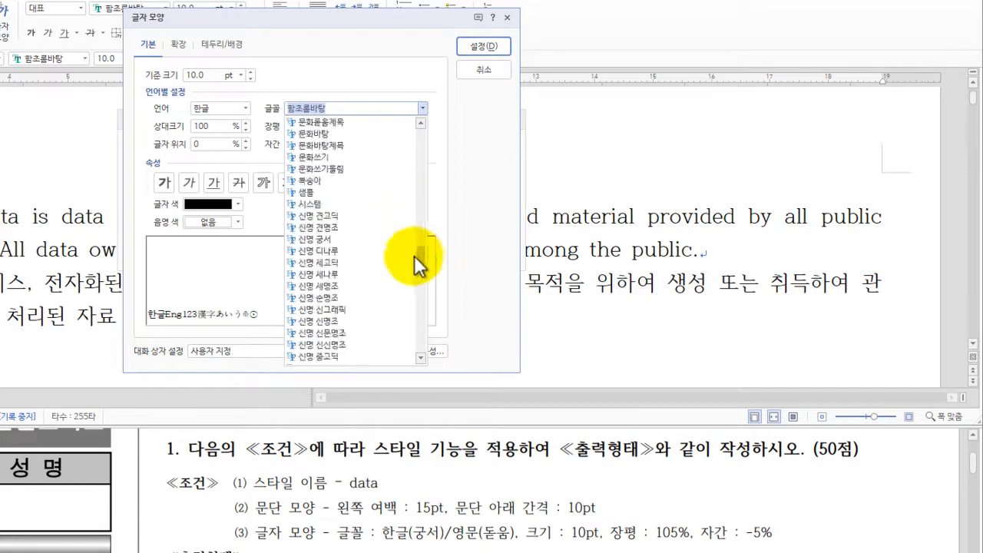
{"action": "left_click", "coordinate": [324, 105]}
{"action": "scroll", "coordinate": [324, 105], "scroll_direction": "up", "scroll_amount": 5}
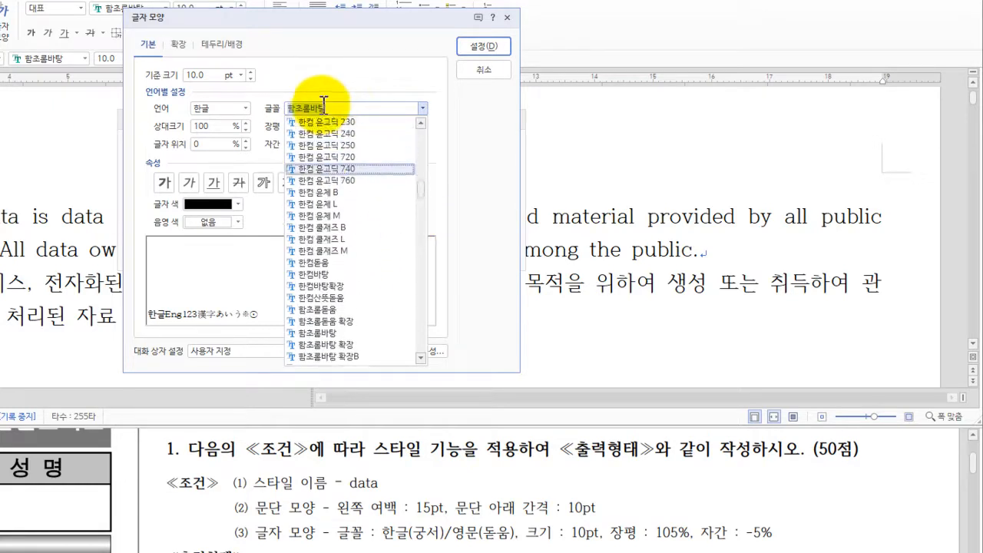
{"action": "scroll", "coordinate": [338, 109], "scroll_direction": "up", "scroll_amount": 3}
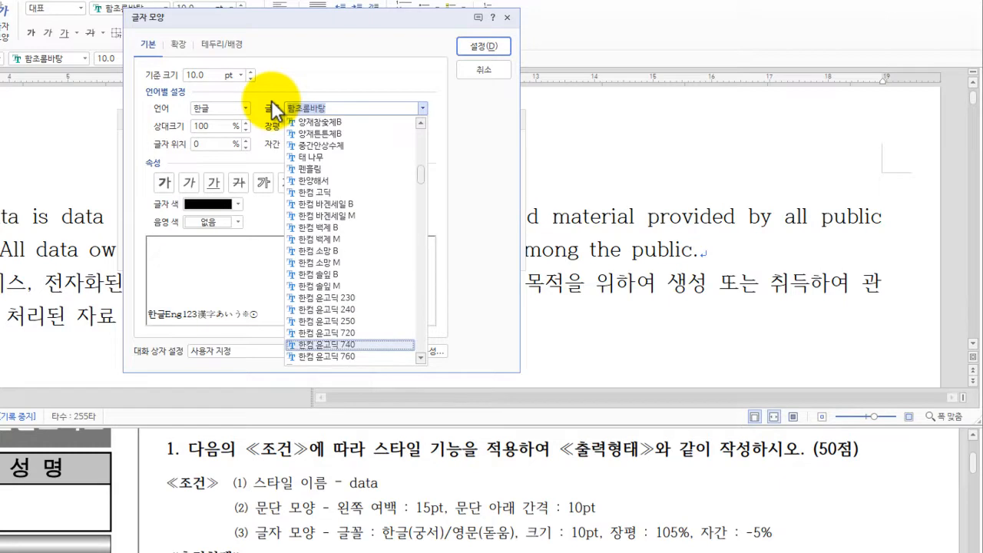
Step: Try assigning the 돋움 font to the Korean (한글) language setting
{"action": "type", "text": "ehe"}
{"action": "key", "text": "BackSpace"}
{"action": "key", "text": "BackSpace"}
{"action": "key", "text": "BackSpace"}
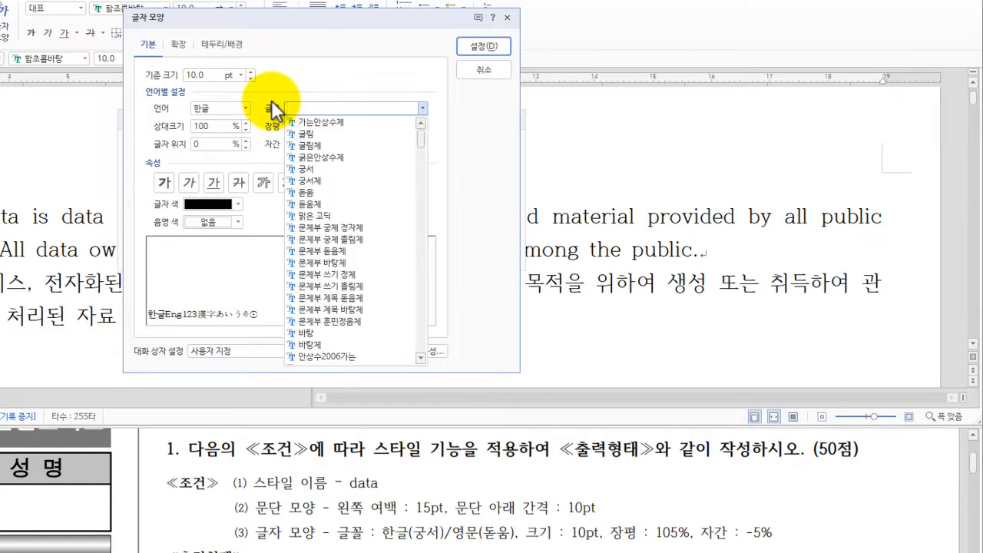
{"action": "type", "text": "돋"}
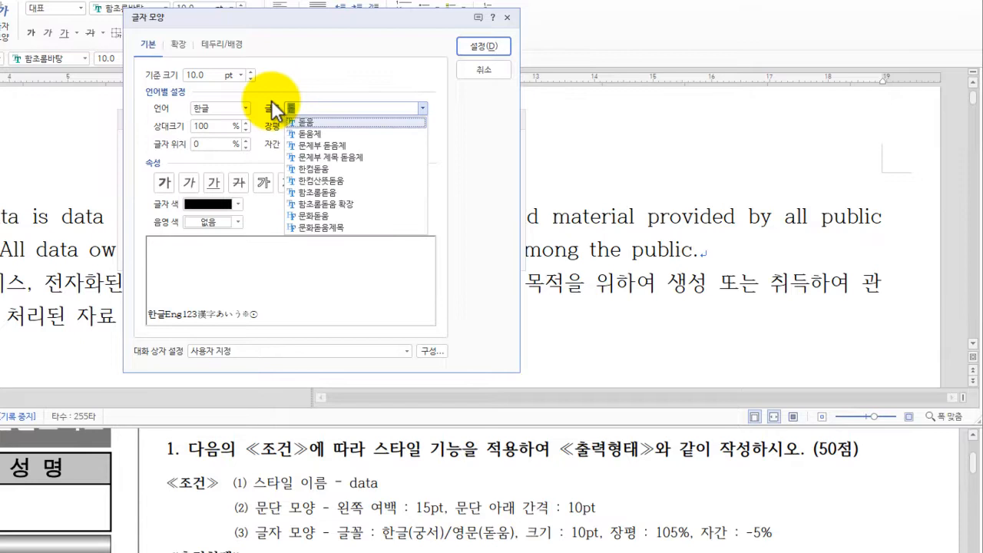
{"action": "left_click", "coordinate": [321, 126]}
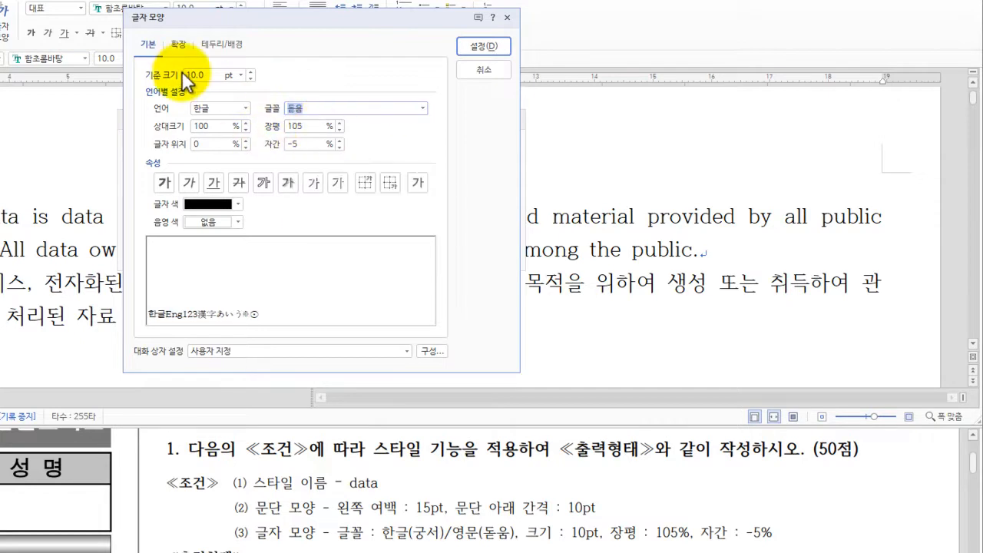
Step: Set the data style's font for English (영문) to 돋움
{"action": "left_click", "coordinate": [310, 146]}
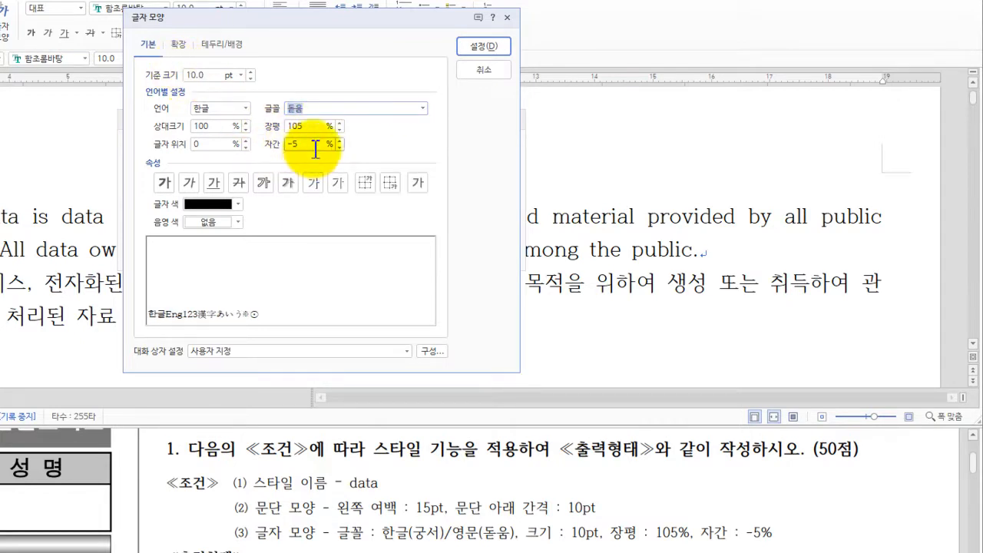
{"action": "left_click", "coordinate": [245, 111]}
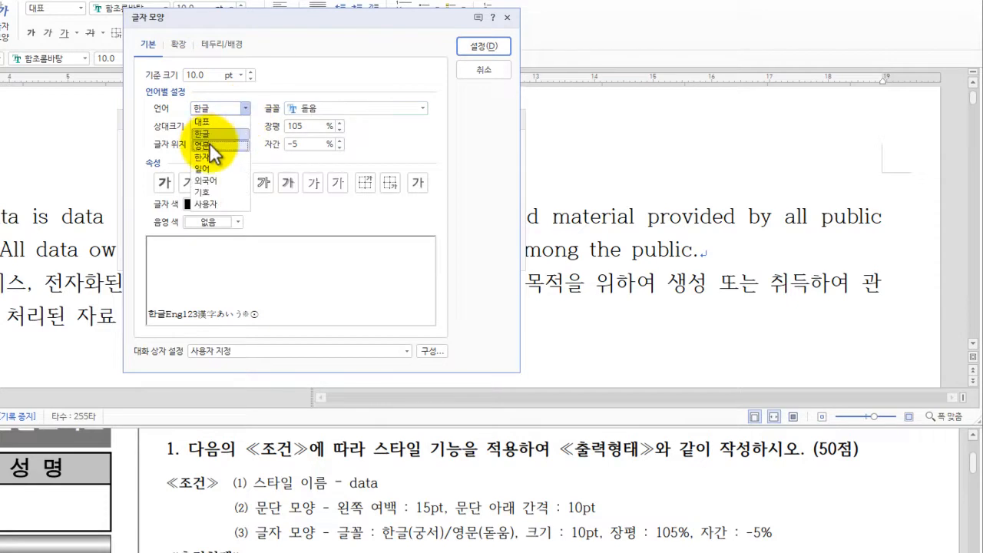
{"action": "left_click", "coordinate": [210, 142]}
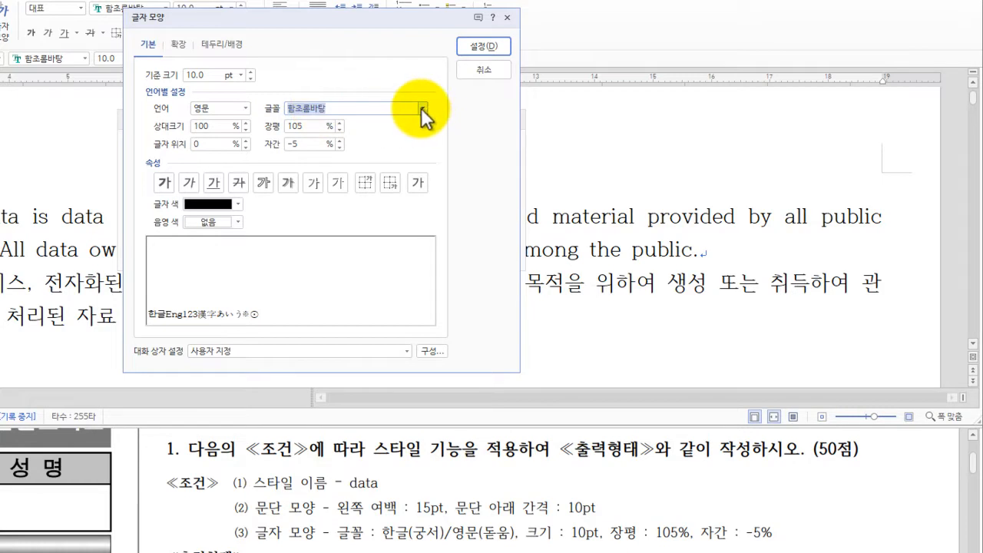
{"action": "left_click", "coordinate": [360, 105]}
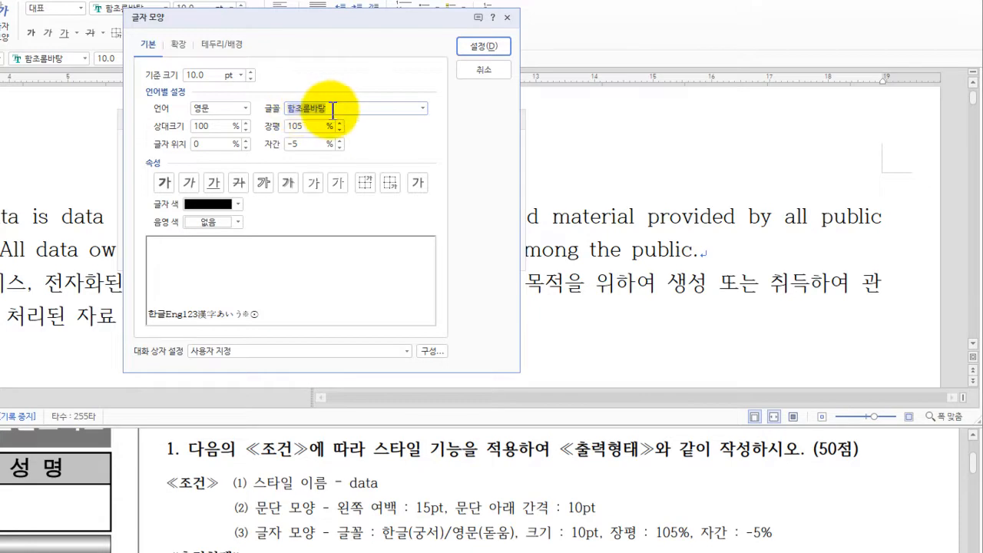
{"action": "type", "text": "돋움"}
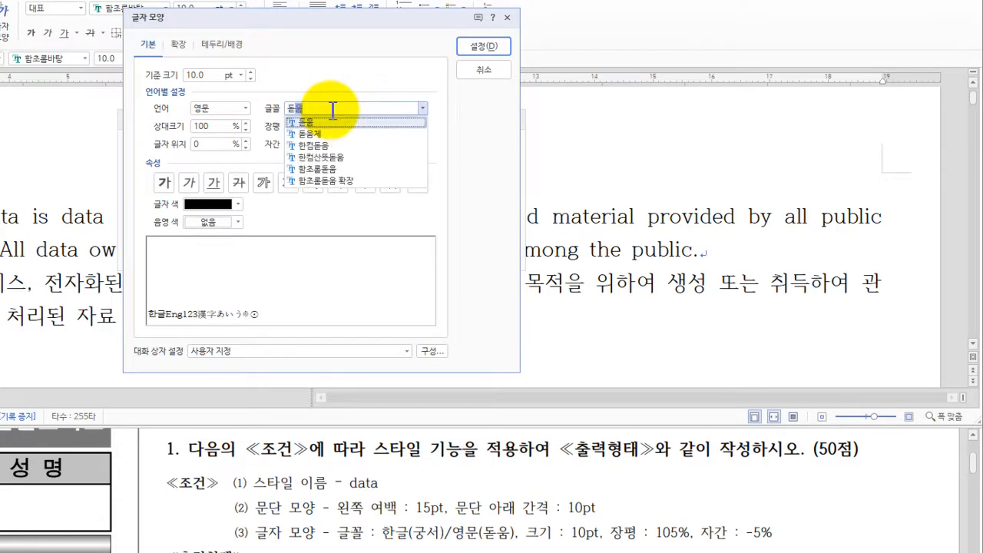
{"action": "left_click", "coordinate": [338, 123]}
Step: Set the data style's font for Korean (한글) to 궁서
{"action": "left_click", "coordinate": [221, 108]}
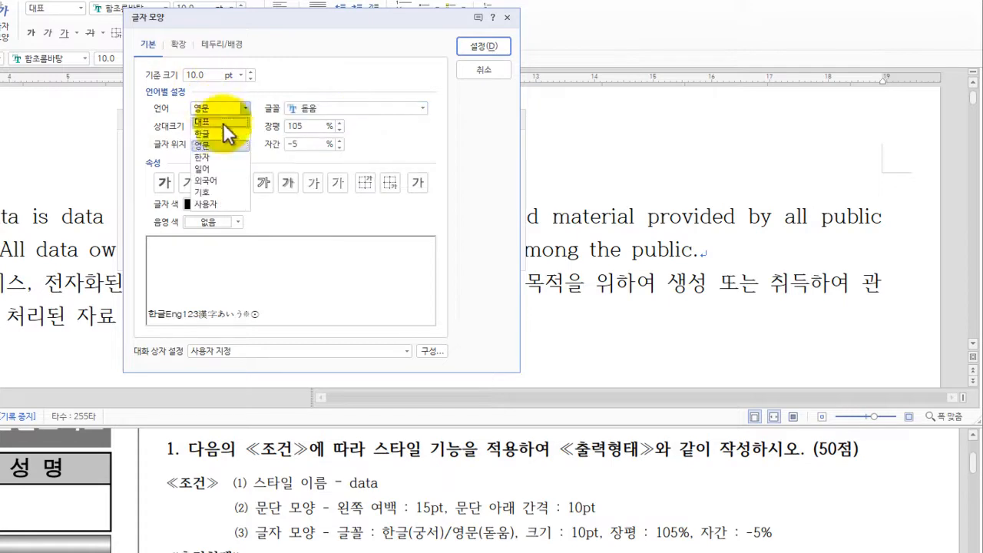
{"action": "left_click", "coordinate": [222, 133]}
{"action": "left_click", "coordinate": [311, 108]}
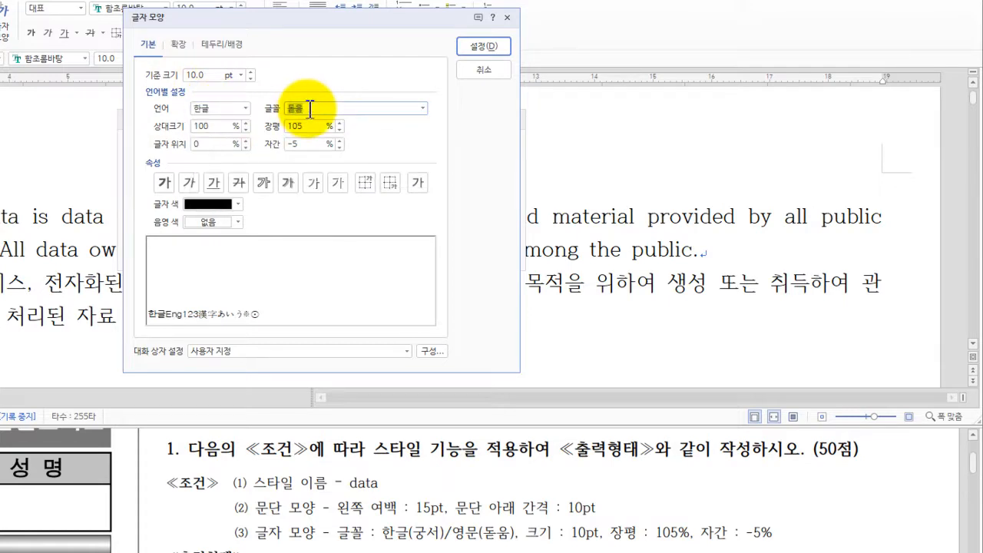
{"action": "type", "text": "궁서"}
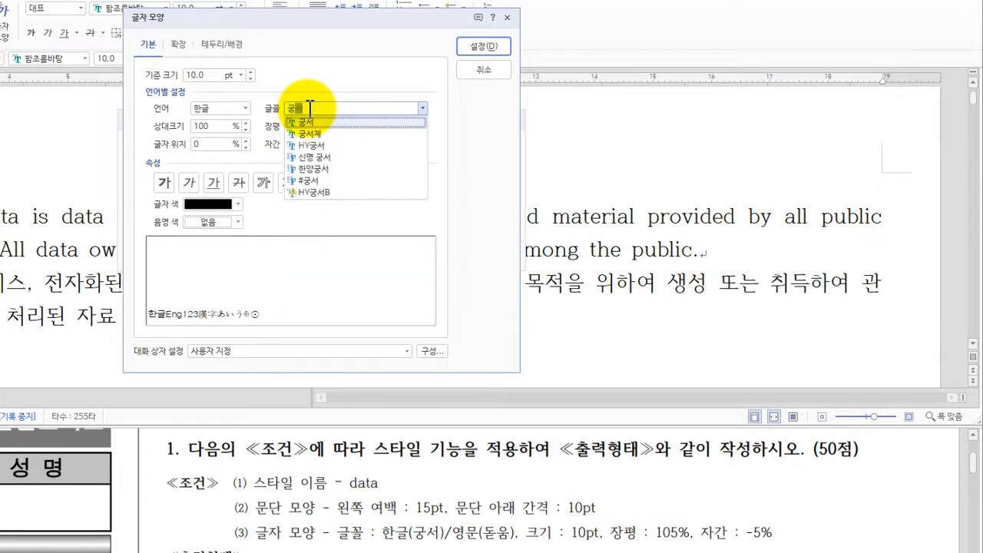
{"action": "left_click", "coordinate": [327, 122]}
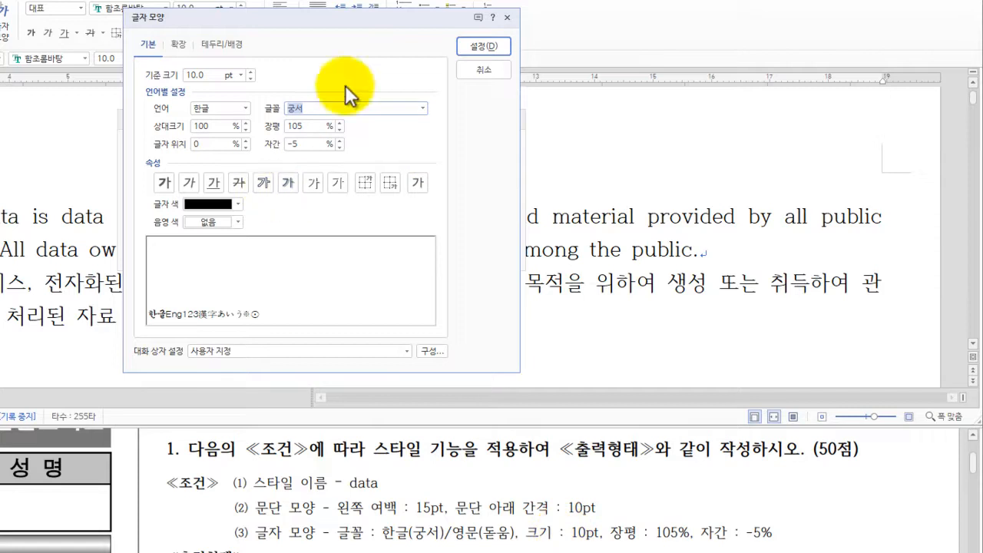
Step: Apply the character shape settings and add the data style
{"action": "left_click", "coordinate": [319, 145]}
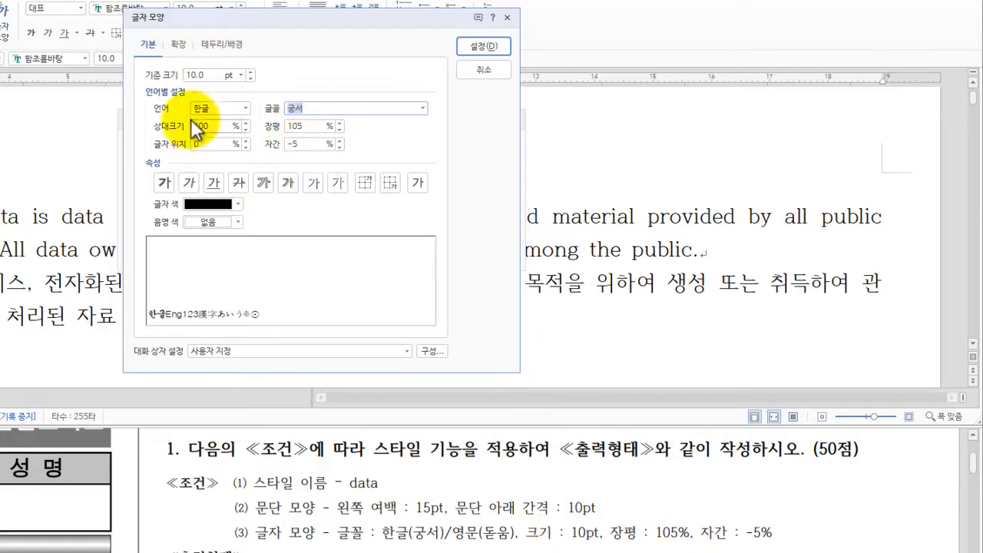
{"action": "left_click", "coordinate": [489, 47]}
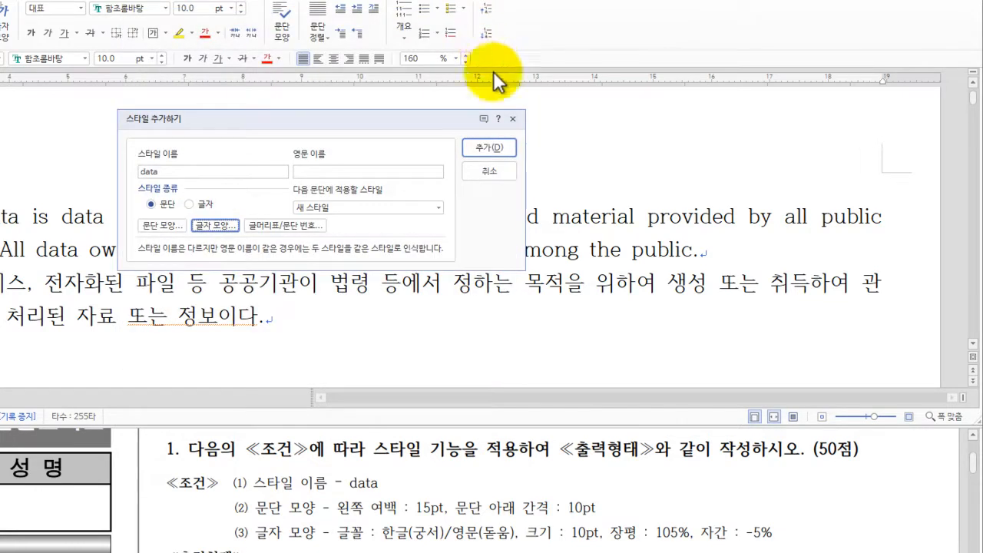
{"action": "left_click", "coordinate": [497, 150]}
Step: Select text running from the English paragraph into the Korean paragraph and open the style (스타일) settings
{"action": "left_click_drag", "start_coordinate": [86, 217], "coordinate": [193, 285]}
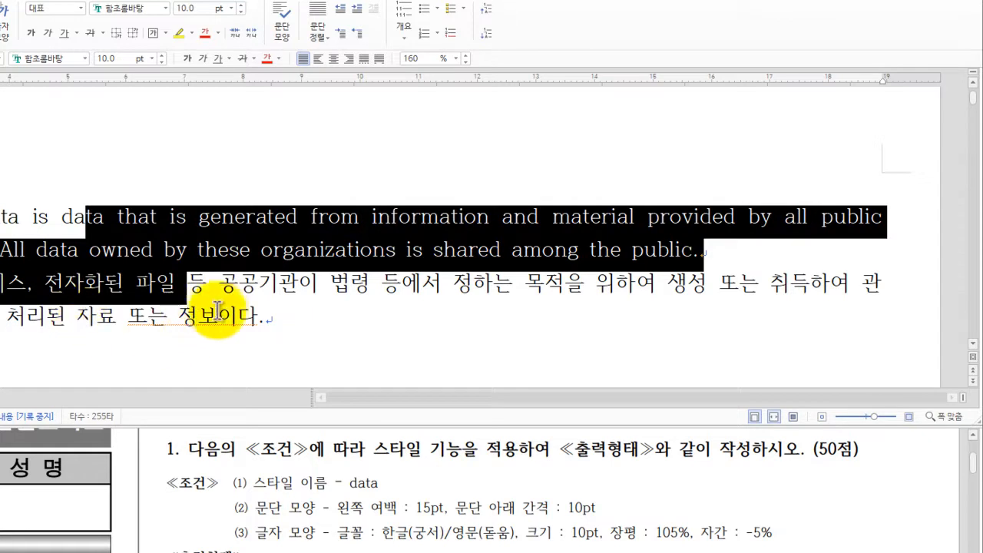
{"action": "left_click", "coordinate": [223, 309]}
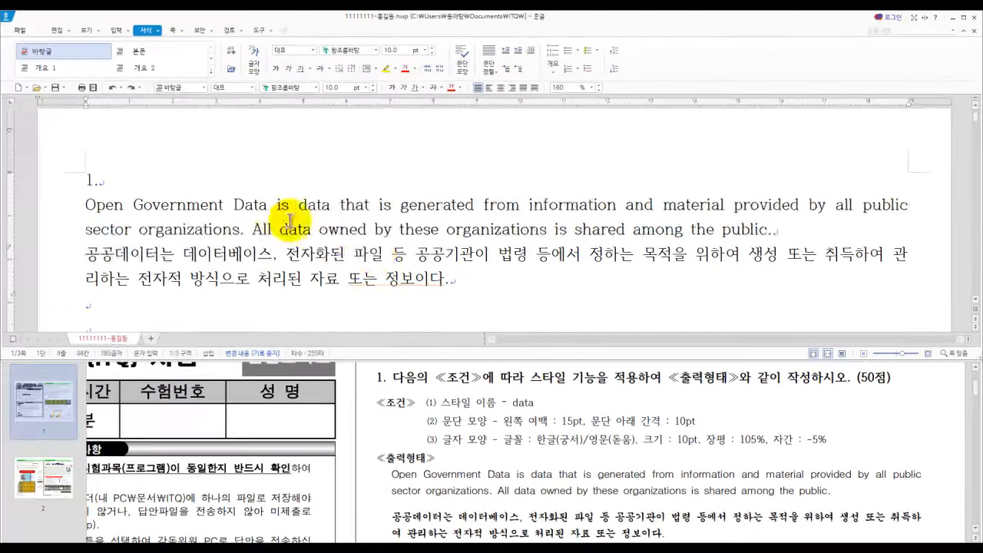
{"action": "left_click_drag", "start_coordinate": [33, 215], "coordinate": [200, 298]}
{"action": "left_click_drag", "start_coordinate": [375, 227], "coordinate": [346, 259]}
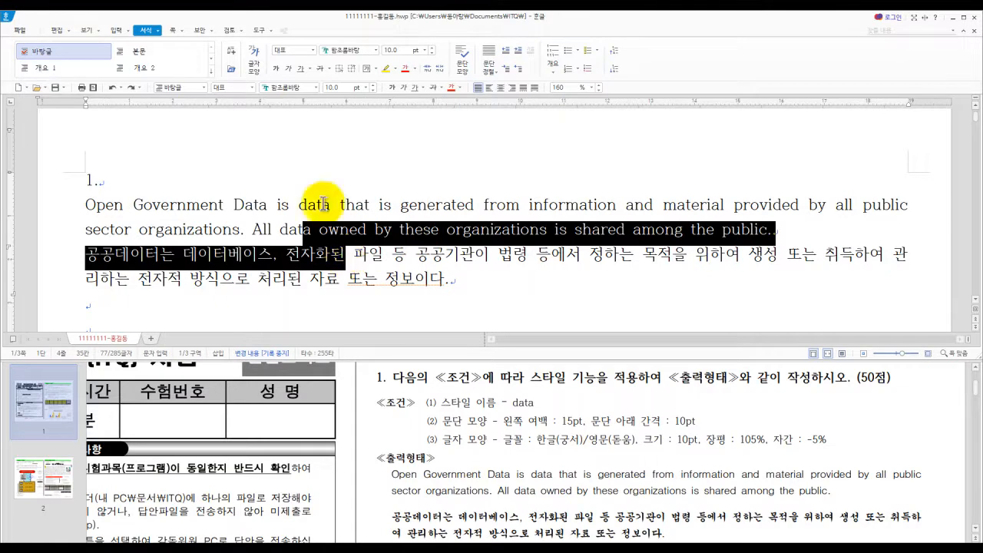
{"action": "left_click", "coordinate": [157, 34]}
{"action": "left_click", "coordinate": [189, 163]}
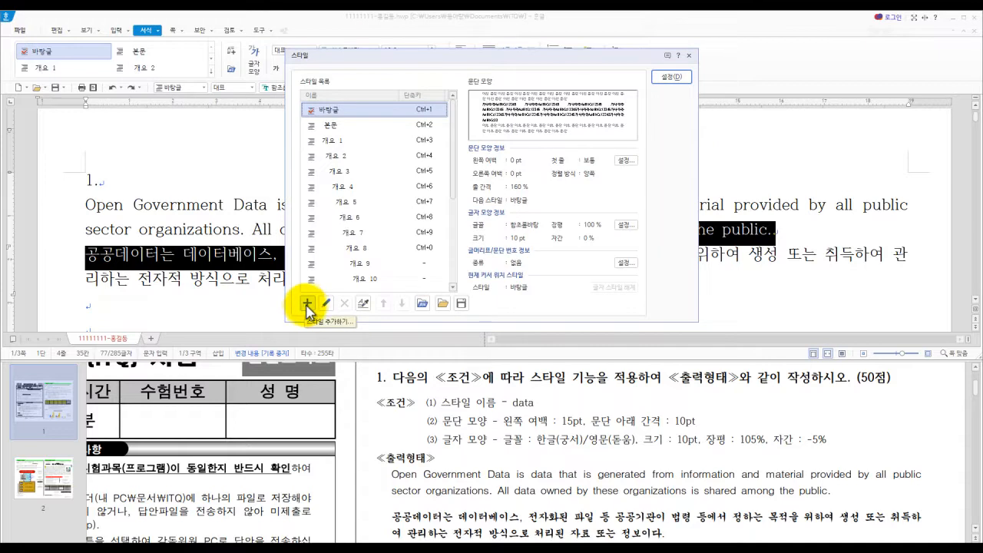
{"action": "key", "text": "ctrl+2"}
{"action": "mouse_move", "coordinate": [296, 292]}
{"action": "left_mouse_down"}
{"action": "mouse_move", "coordinate": [331, 324]}
{"action": "mouse_move", "coordinate": [311, 322]}
{"action": "mouse_move", "coordinate": [319, 319]}
{"action": "mouse_move", "coordinate": [233, 52]}
{"action": "left_mouse_up"}
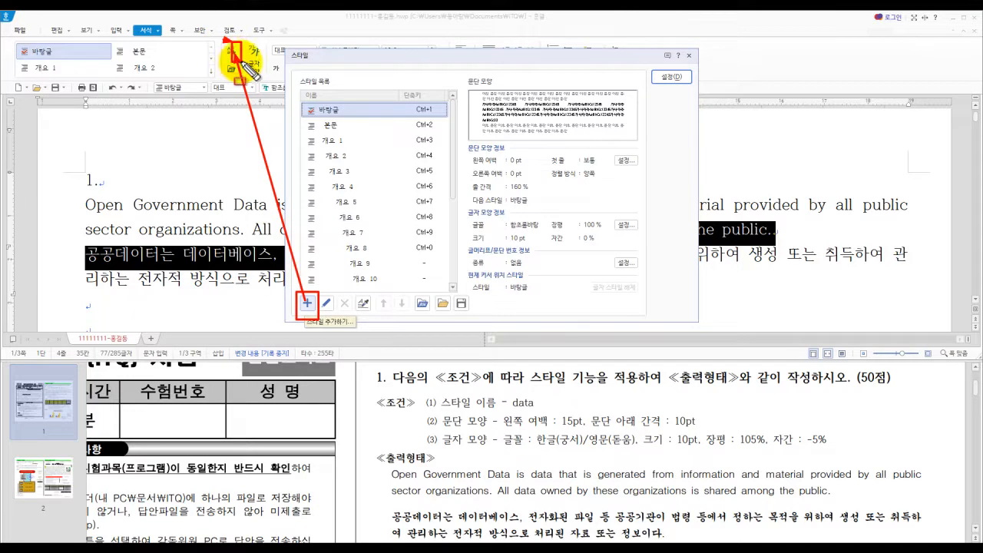
{"action": "key", "text": "Escape"}
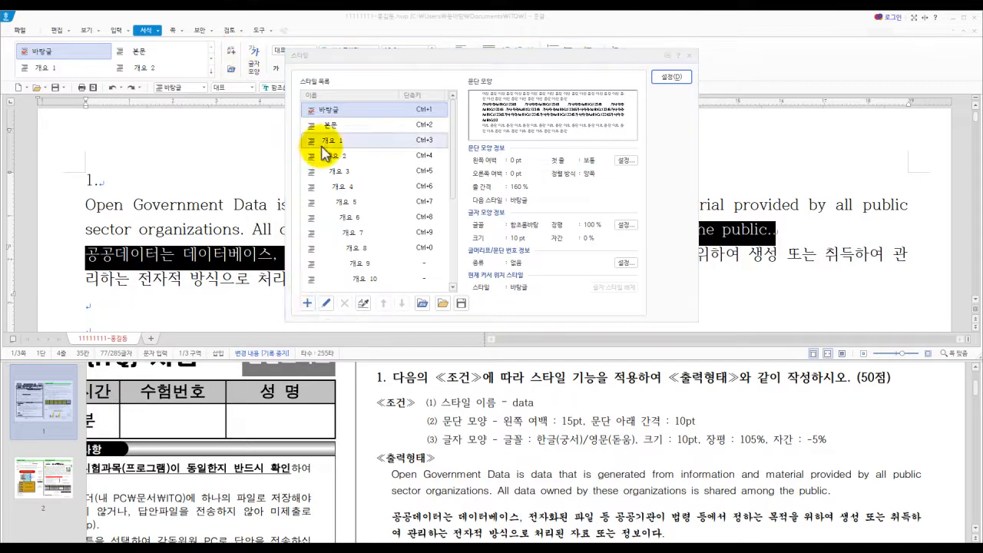
Step: Start adding a paragraph-type (문단) style and enter the style name given in the question's conditions
{"action": "left_click", "coordinate": [306, 304]}
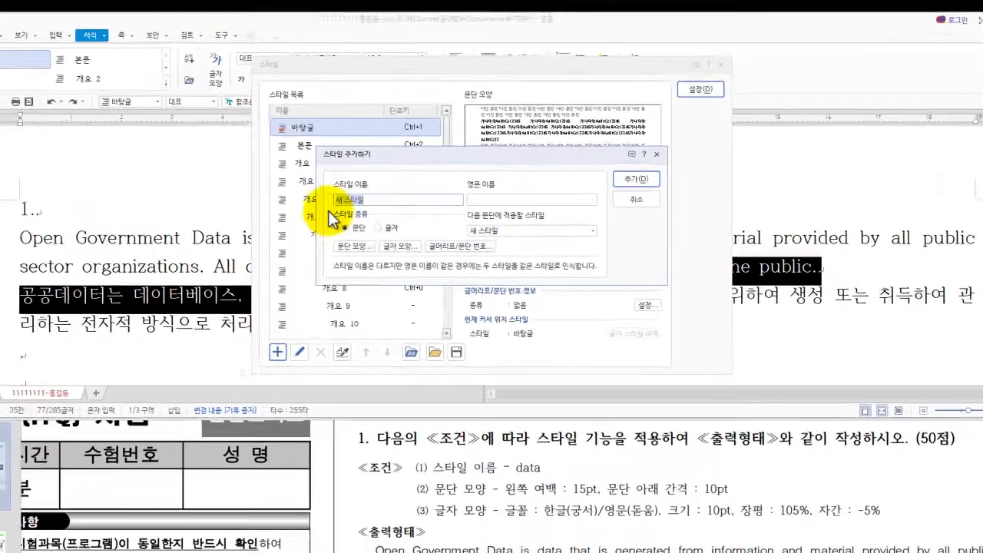
{"action": "type", "text": "ㅇㅁ"}
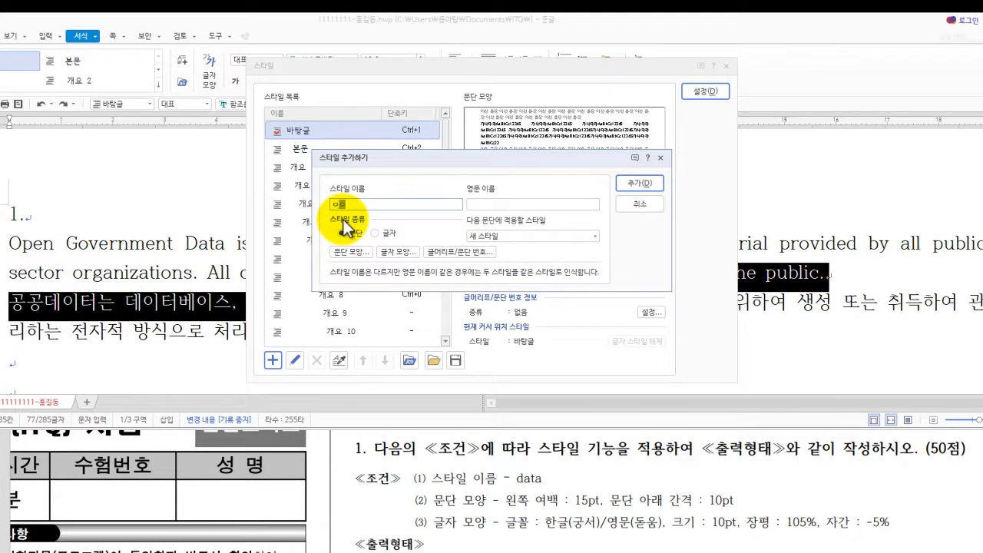
{"action": "left_click", "coordinate": [342, 231]}
Step: Set the new style's paragraph shape to a 15 pt left margin and 10 pt spacing below the paragraph
{"action": "left_click", "coordinate": [358, 252]}
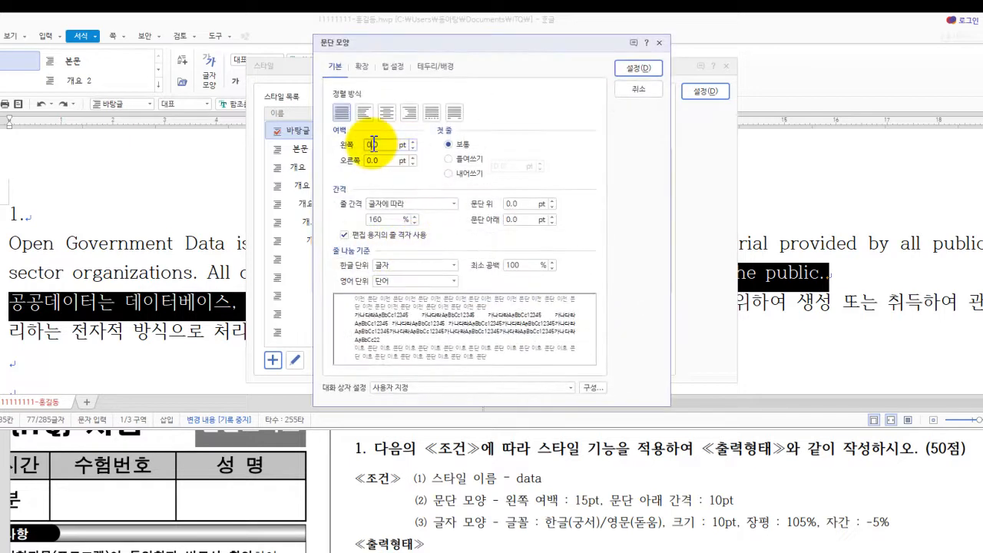
{"action": "type", "text": "15"}
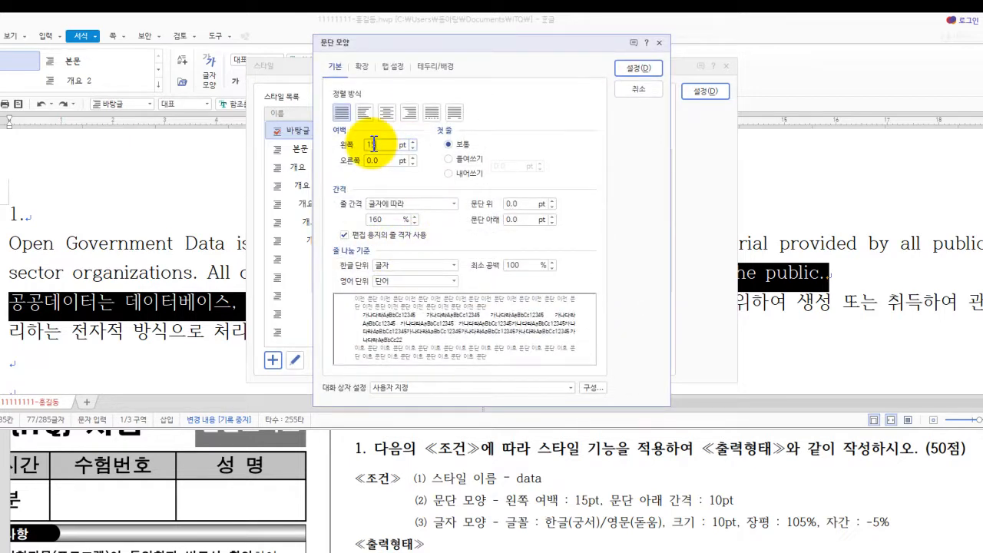
{"action": "left_click", "coordinate": [511, 220]}
{"action": "type", "text": "10"}
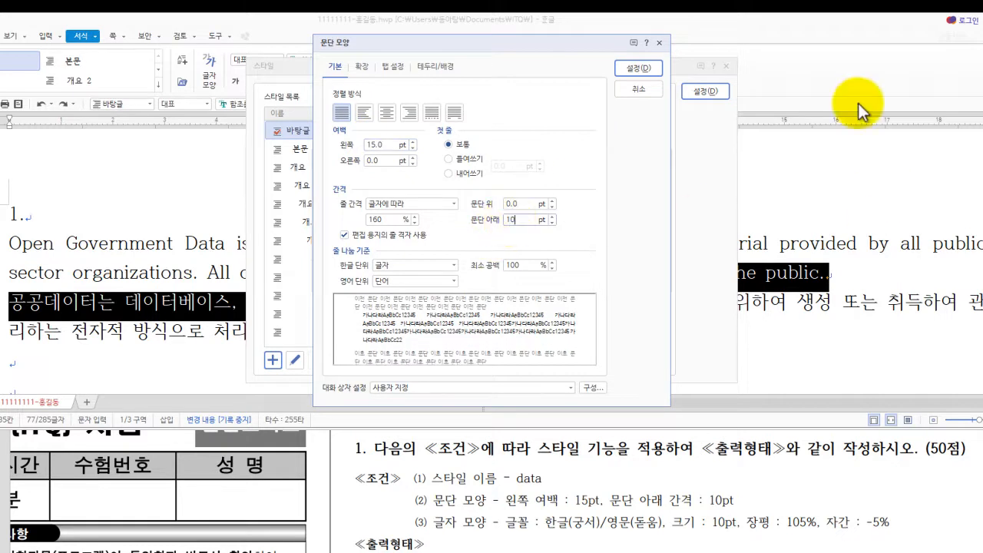
{"action": "left_click", "coordinate": [633, 71]}
Step: Set the new style's character width (장평) to 105% and spacing (자간) to -5% for the representative language (대표)
{"action": "left_click", "coordinate": [394, 252]}
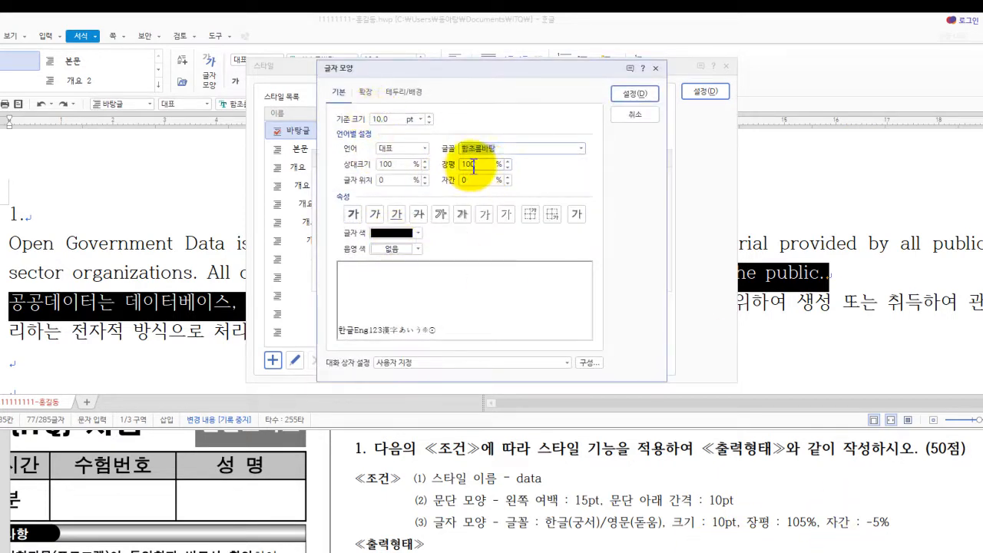
{"action": "type", "text": "105"}
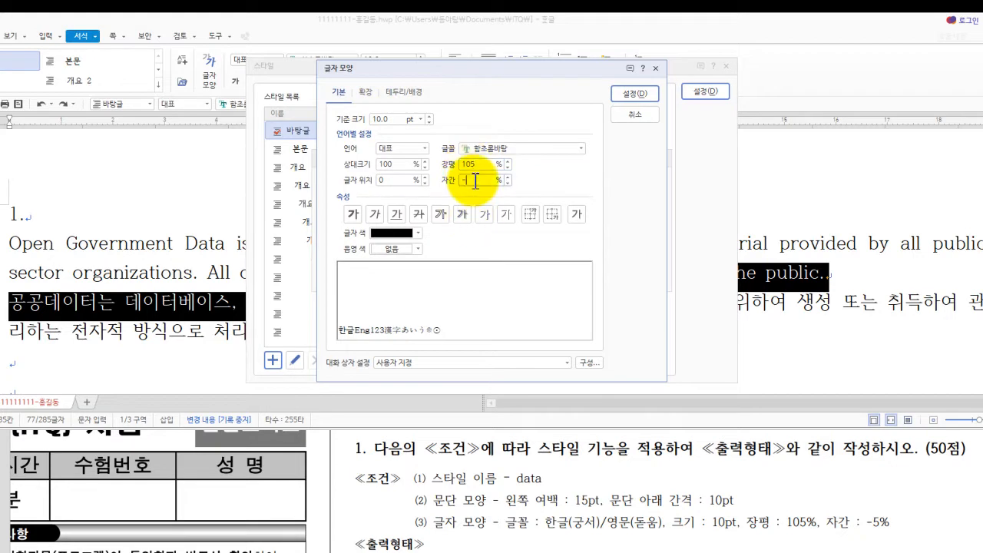
Step: Set the new style's font for the Korean language (한글) to 궁서
{"action": "left_click", "coordinate": [425, 148]}
{"action": "left_click", "coordinate": [403, 169]}
{"action": "double_click", "coordinate": [487, 148]}
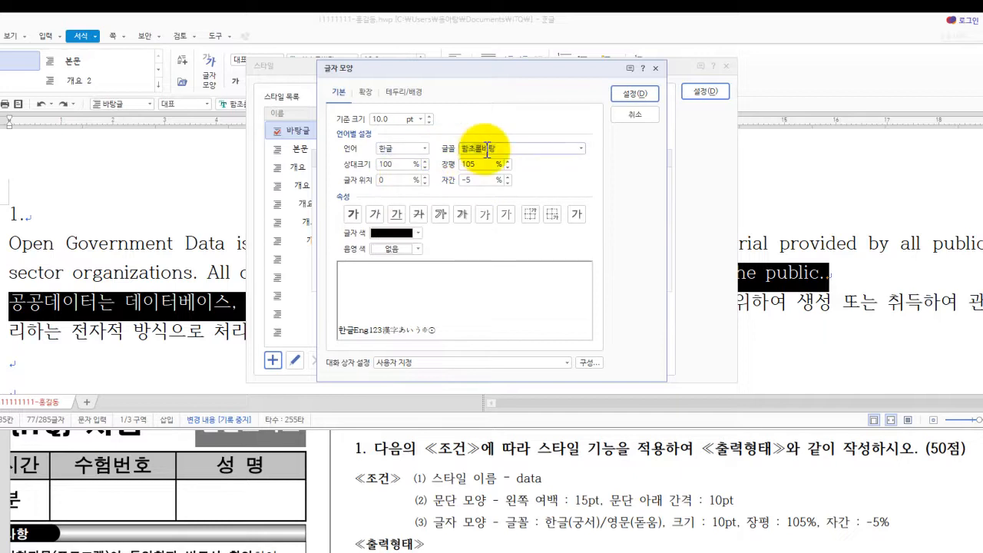
{"action": "type", "text": "rnd"}
{"action": "key", "text": "BackSpace"}
{"action": "key", "text": "BackSpace"}
{"action": "key", "text": "BackSpace"}
{"action": "key", "text": "Hangul"}
{"action": "type", "text": "ㄱㅜㅇ"}
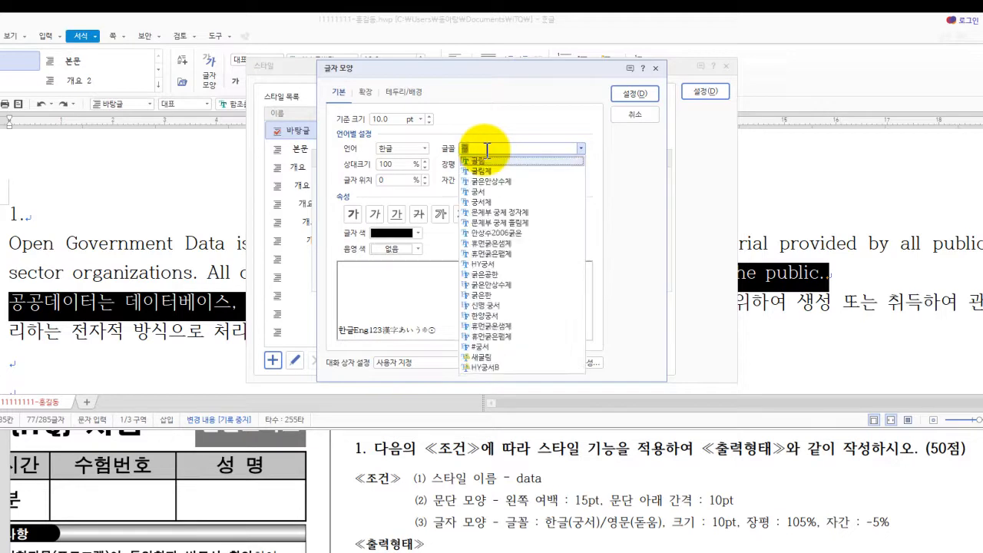
{"action": "left_click", "coordinate": [491, 161]}
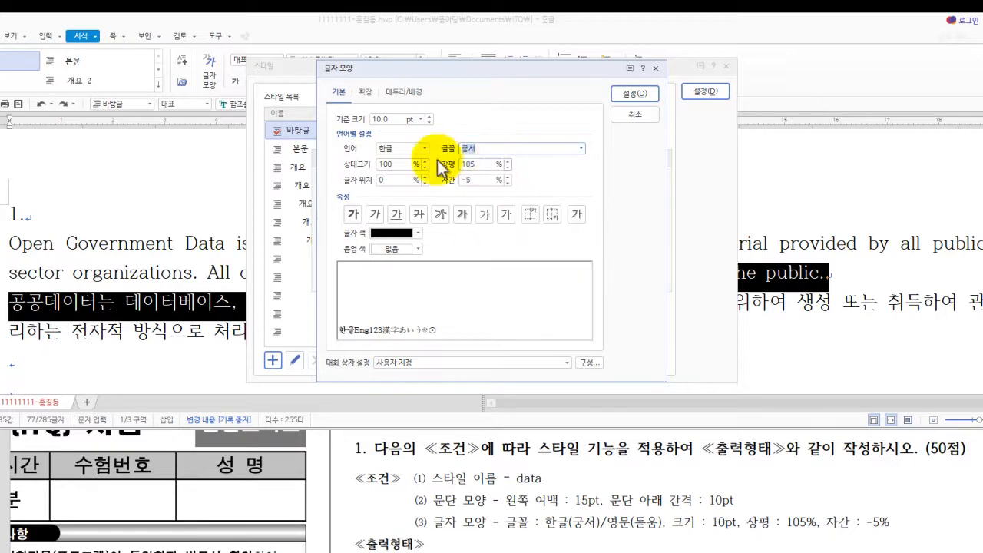
Step: Set the font for the English language (영문) to 돋움 and accept the style's character shape
{"action": "left_click", "coordinate": [423, 148]}
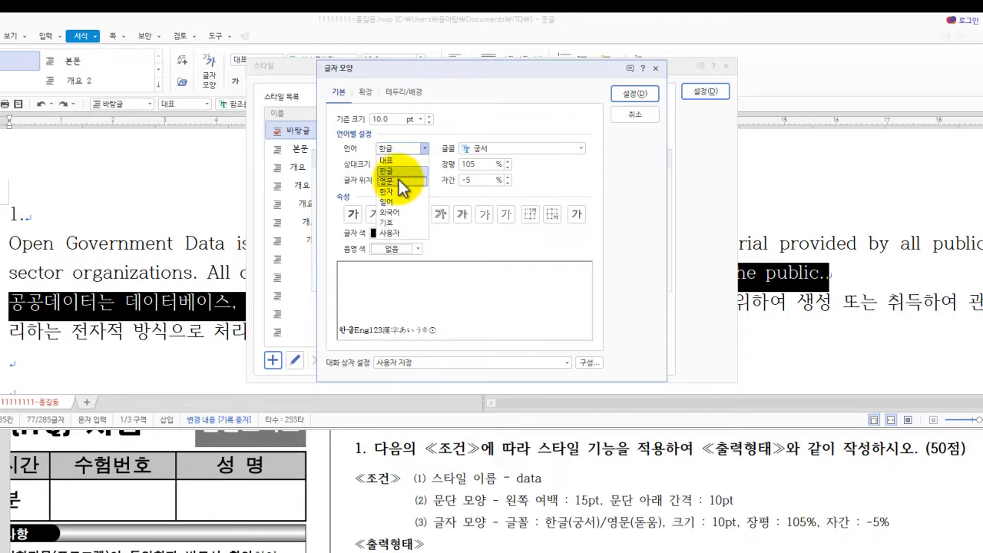
{"action": "left_click", "coordinate": [398, 181]}
{"action": "left_click", "coordinate": [490, 148]}
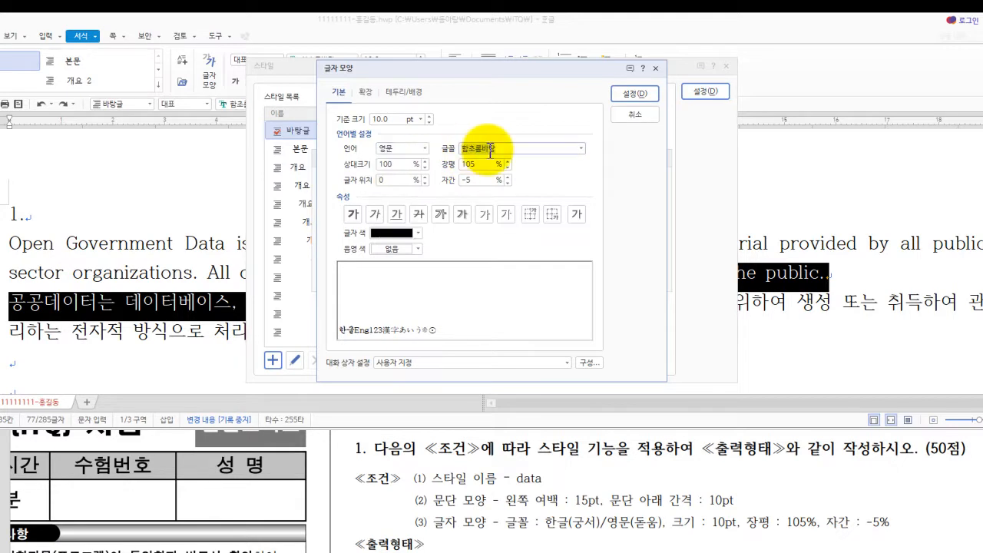
{"action": "type", "text": "돋"}
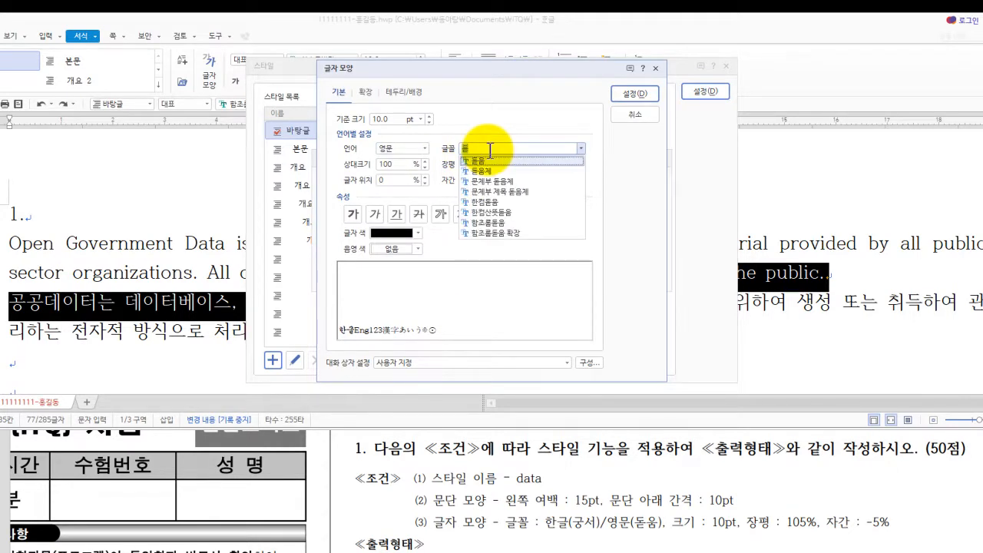
{"action": "left_click", "coordinate": [478, 160]}
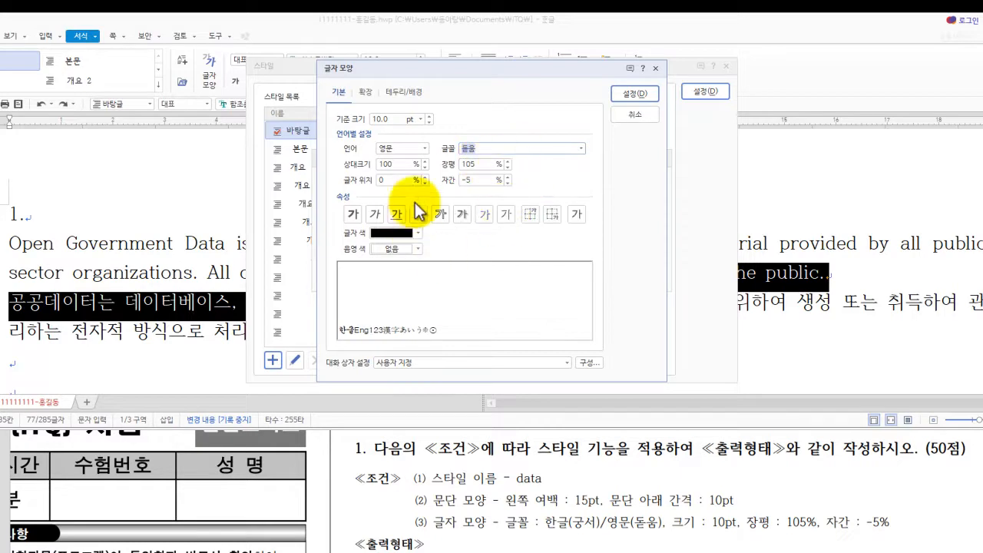
{"action": "left_click", "coordinate": [631, 93]}
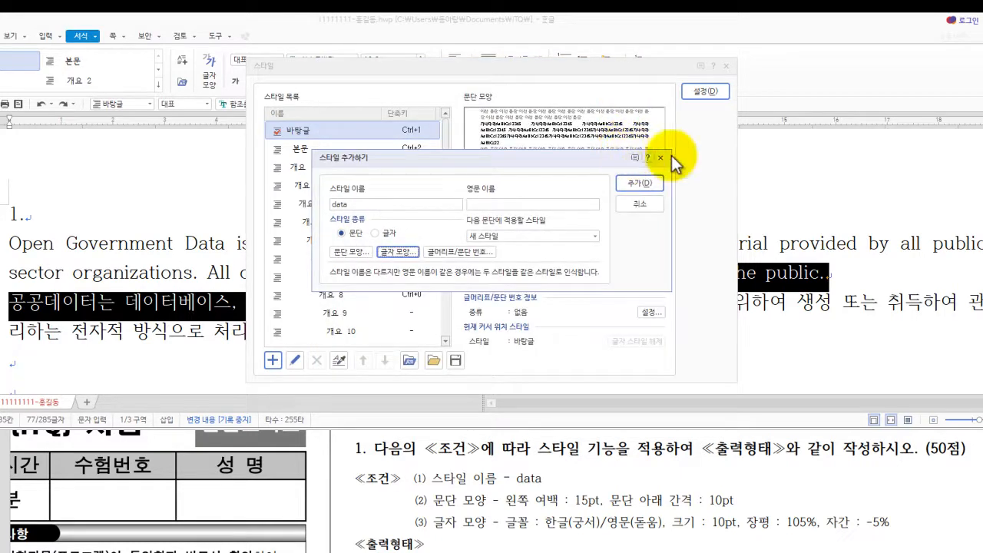
Step: Add the data style to the style list and apply it to the selected English and Korean paragraphs
{"action": "left_click", "coordinate": [653, 179]}
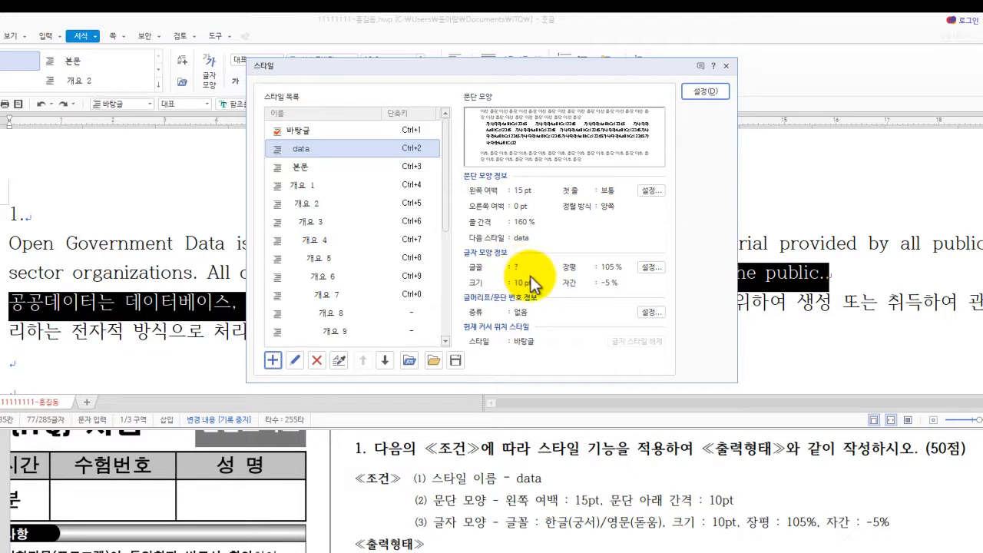
{"action": "mouse_move", "coordinate": [504, 257]}
{"action": "left_mouse_down"}
{"action": "mouse_move", "coordinate": [522, 276]}
{"action": "mouse_move", "coordinate": [526, 301]}
{"action": "left_mouse_up"}
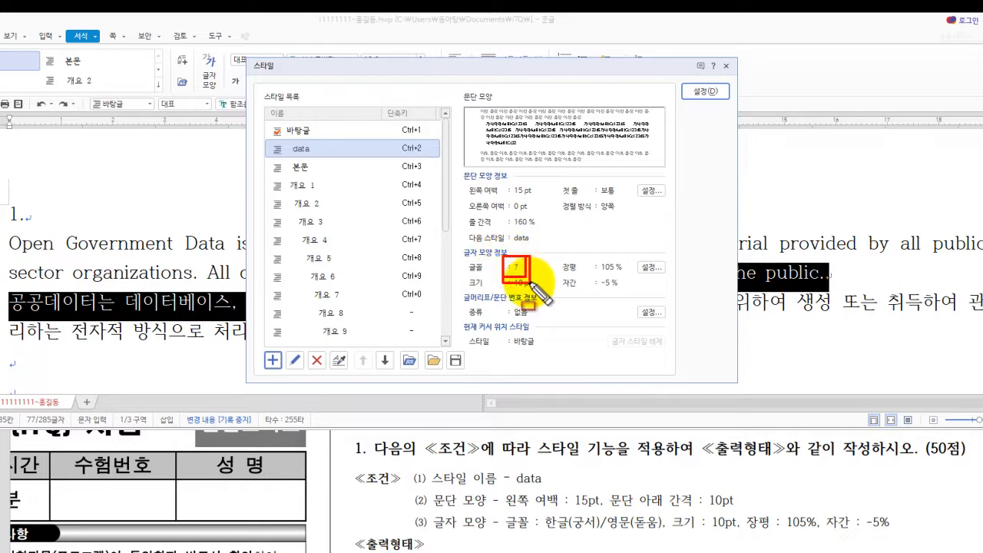
{"action": "left_click_drag", "start_coordinate": [519, 259], "coordinate": [530, 281]}
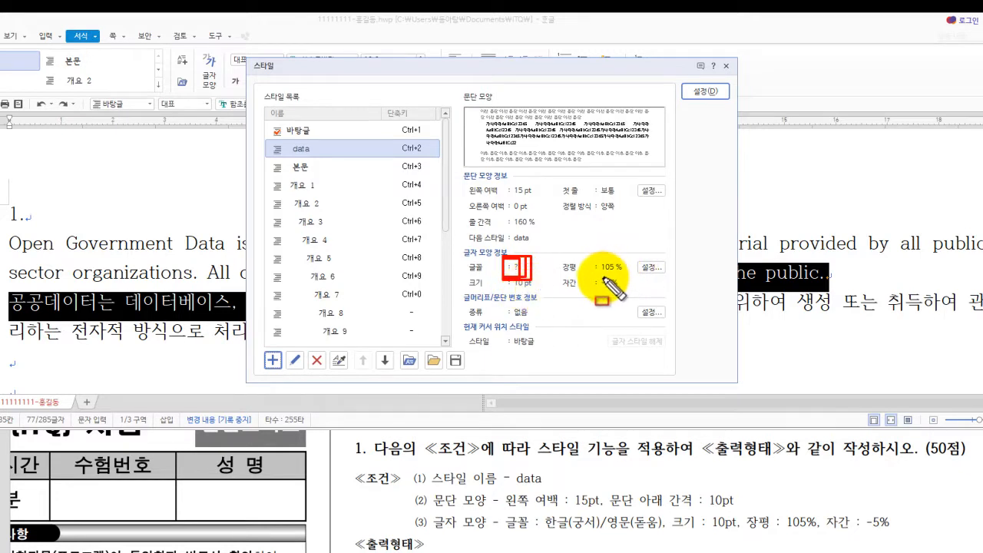
{"action": "key", "text": "Escape"}
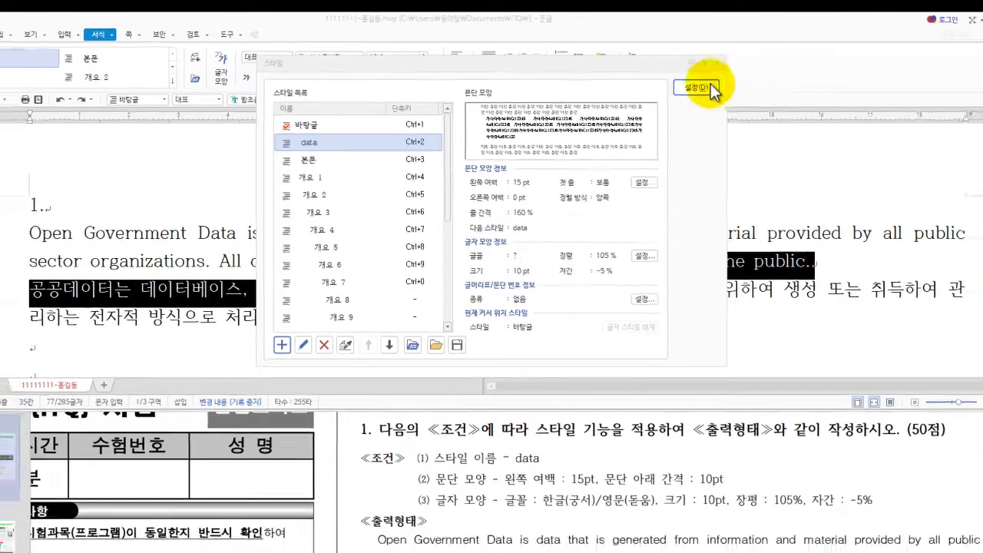
{"action": "left_click", "coordinate": [698, 88]}
{"action": "left_click", "coordinate": [490, 270]}
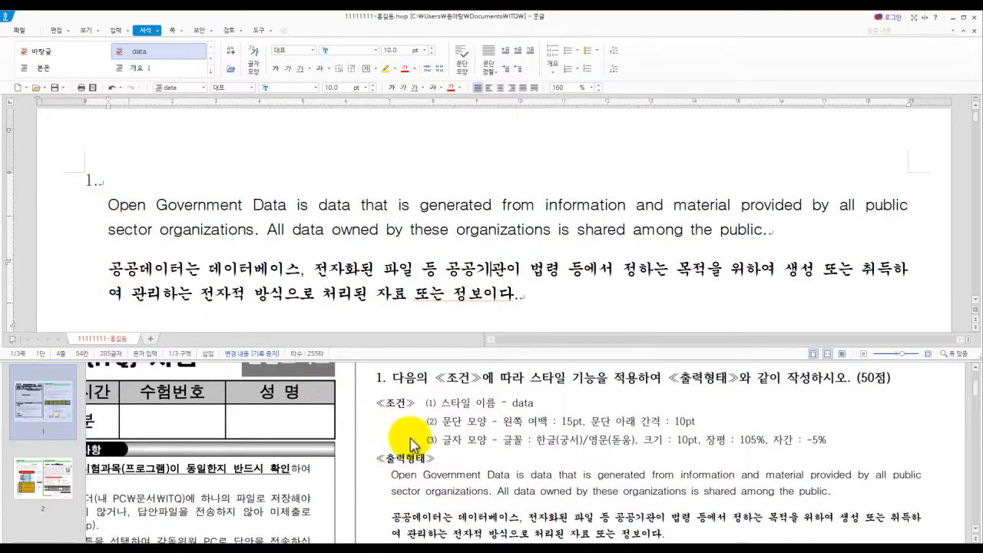
Step: Compare the line beginnings and endings of the formatted paragraphs with the question's output form (출력형태)
{"action": "scroll", "coordinate": [398, 492], "scroll_direction": "down", "scroll_amount": 2}
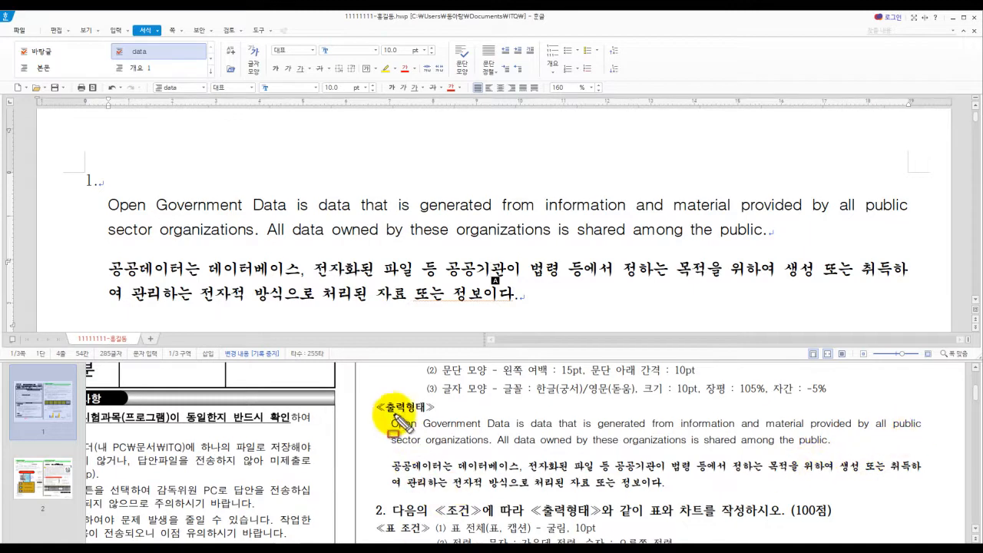
{"action": "left_click_drag", "start_coordinate": [388, 413], "coordinate": [409, 491]}
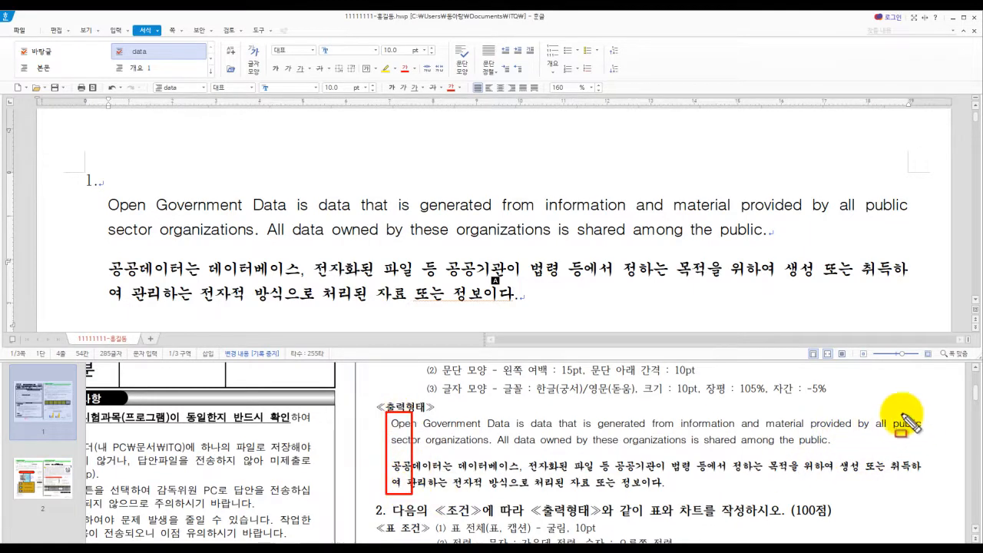
{"action": "left_click_drag", "start_coordinate": [916, 412], "coordinate": [930, 473]}
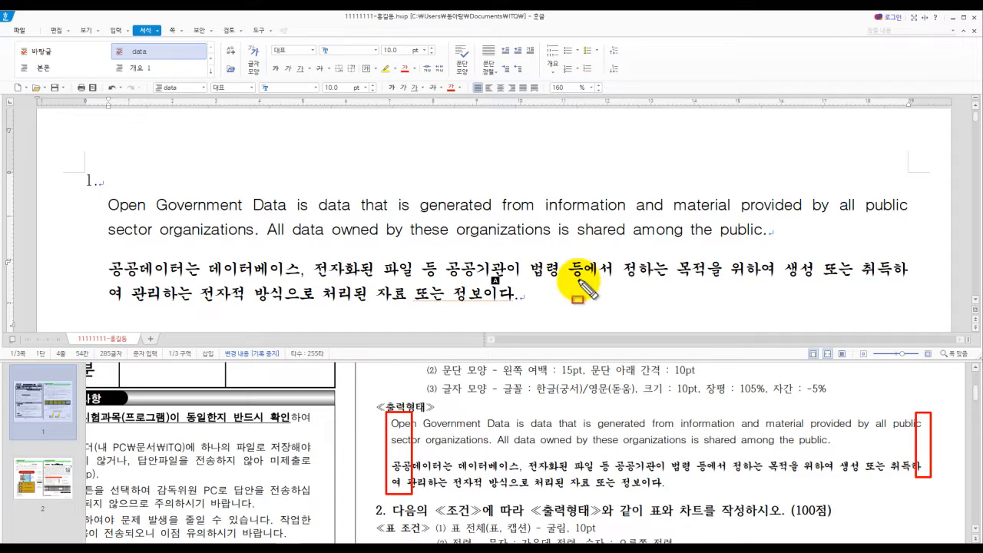
{"action": "key", "text": "Escape"}
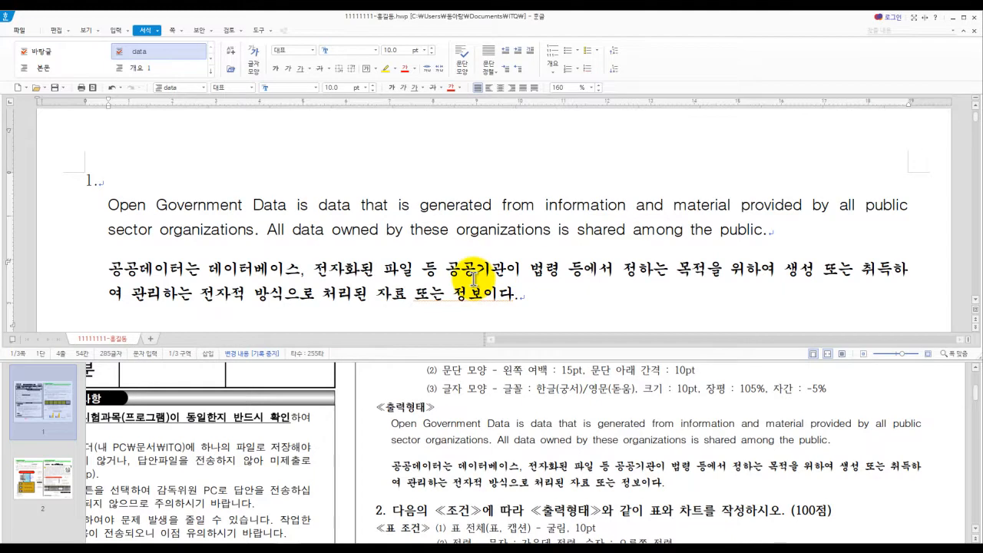
Step: Undo applying the data style, and start adding a new style named data for text spanning the English and Korean paragraphs
{"action": "key", "text": "ctrl+z"}
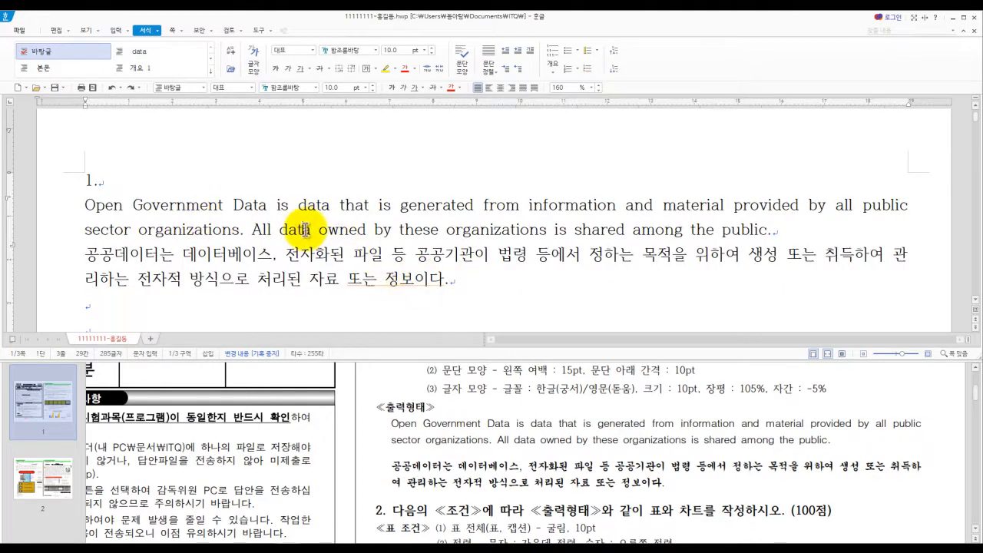
{"action": "left_click_drag", "start_coordinate": [325, 228], "coordinate": [392, 255]}
{"action": "key", "text": "F6"}
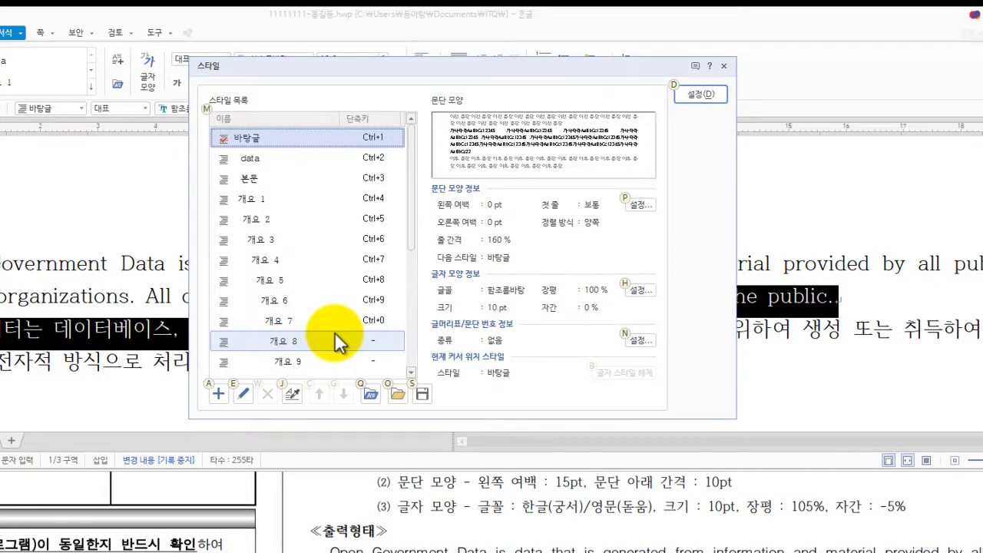
{"action": "key", "text": "a"}
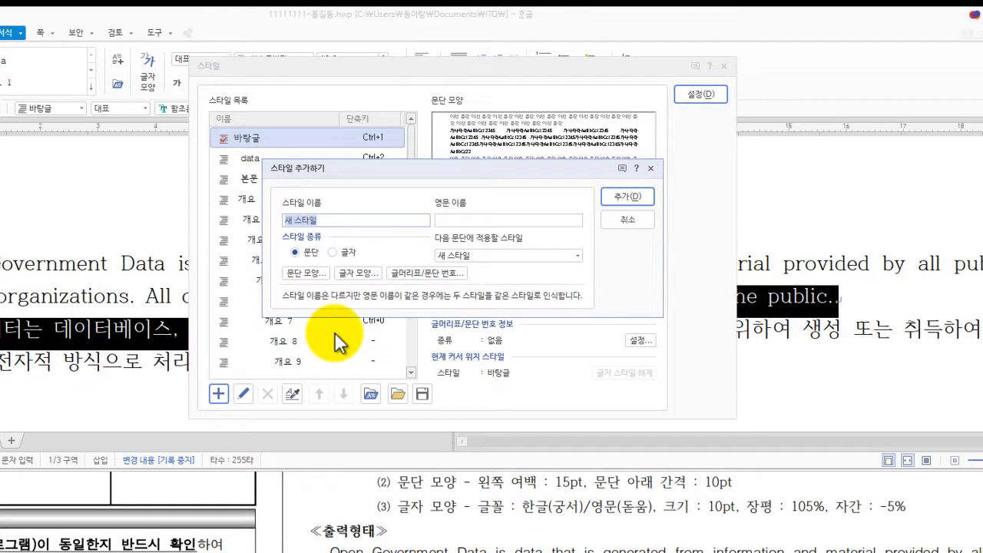
{"action": "type", "text": "data"}
Step: Set the style's paragraph shape (문단 모양) to a 15 pt left margin and 10 pt spacing below
{"action": "key", "text": "alt"}
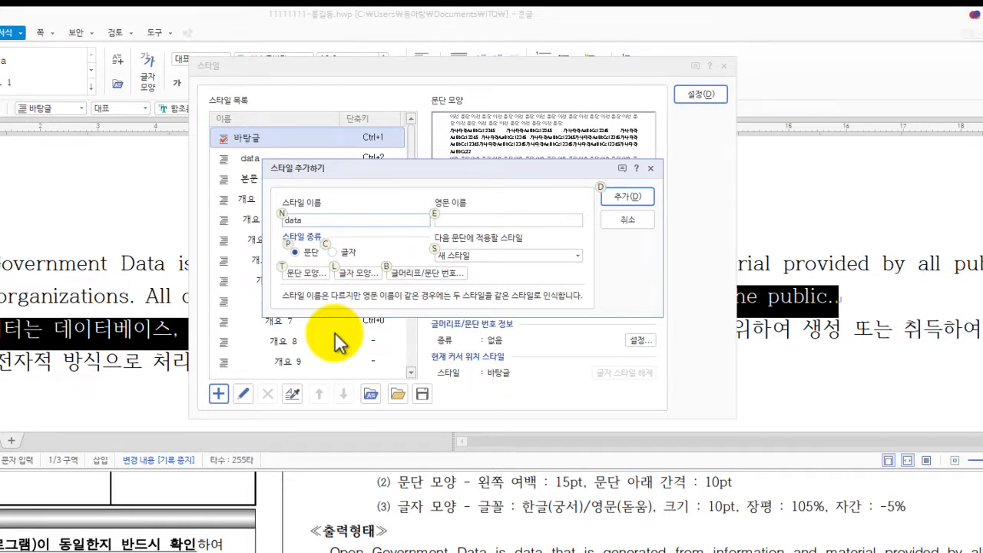
{"action": "key", "text": "alt+t"}
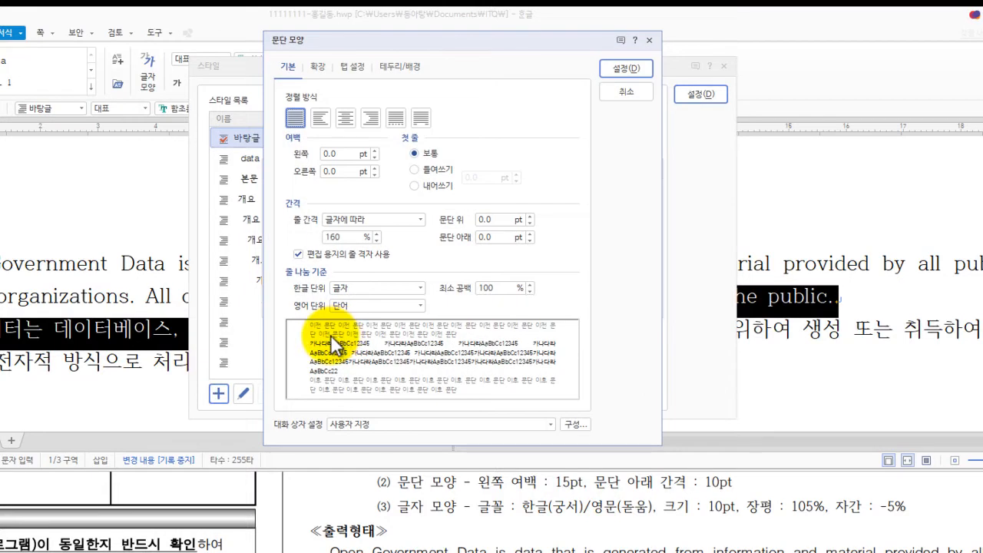
{"action": "key", "text": "alt"}
{"action": "key", "text": "f"}
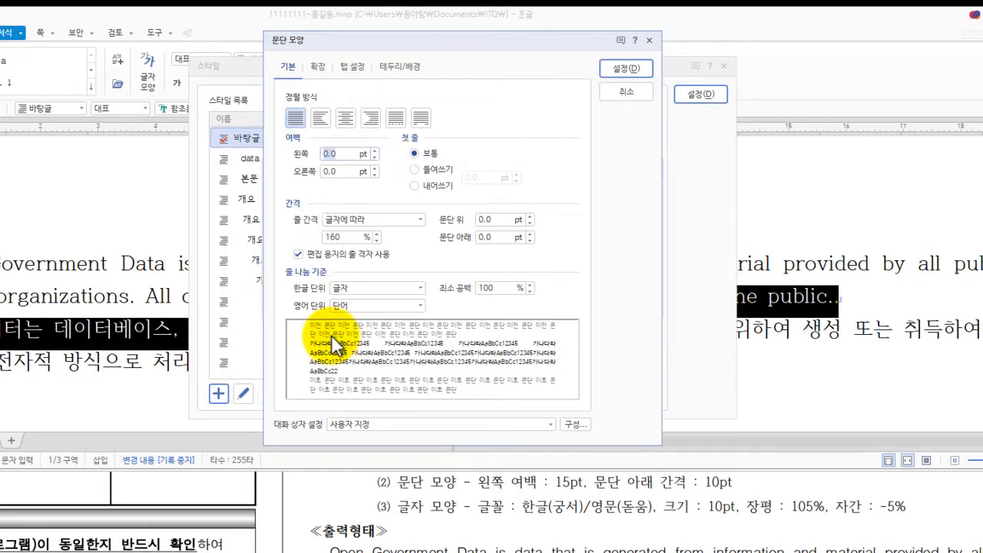
{"action": "type", "text": "15"}
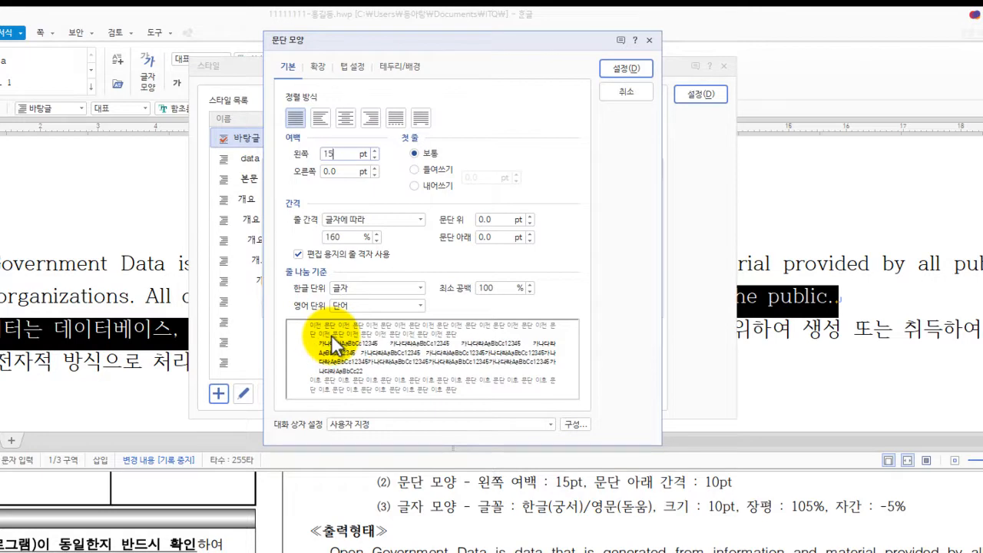
{"action": "key", "text": "alt"}
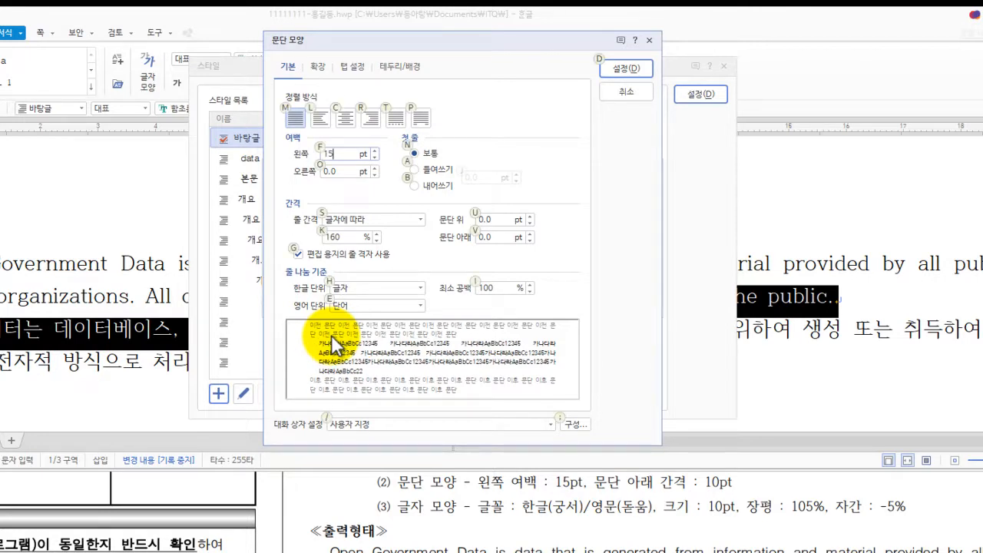
{"action": "key", "text": "v"}
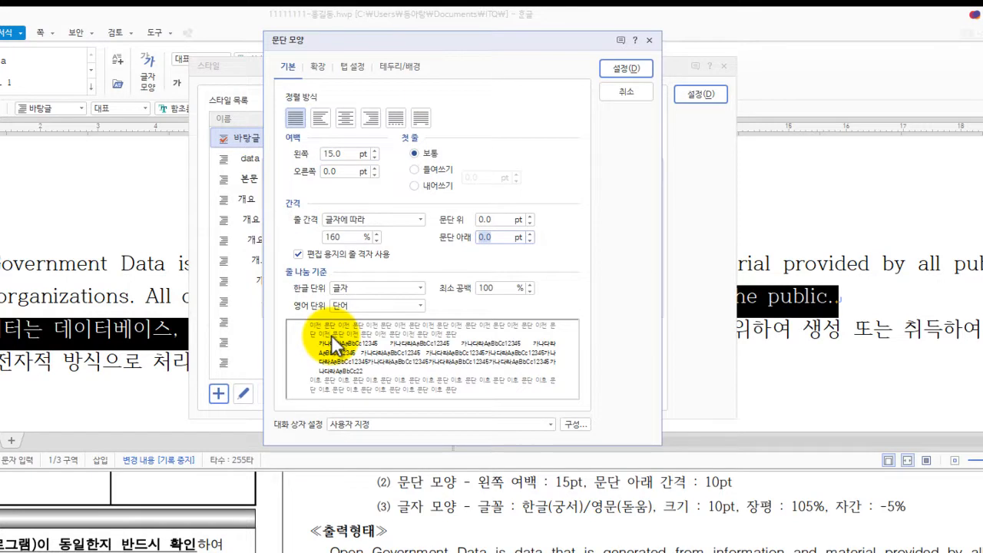
{"action": "type", "text": "10"}
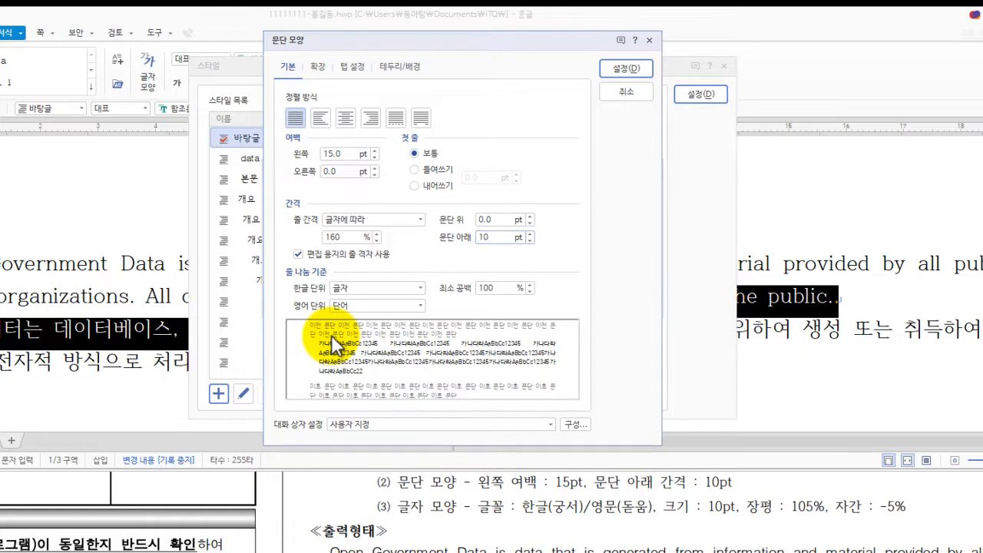
{"action": "key", "text": "Return"}
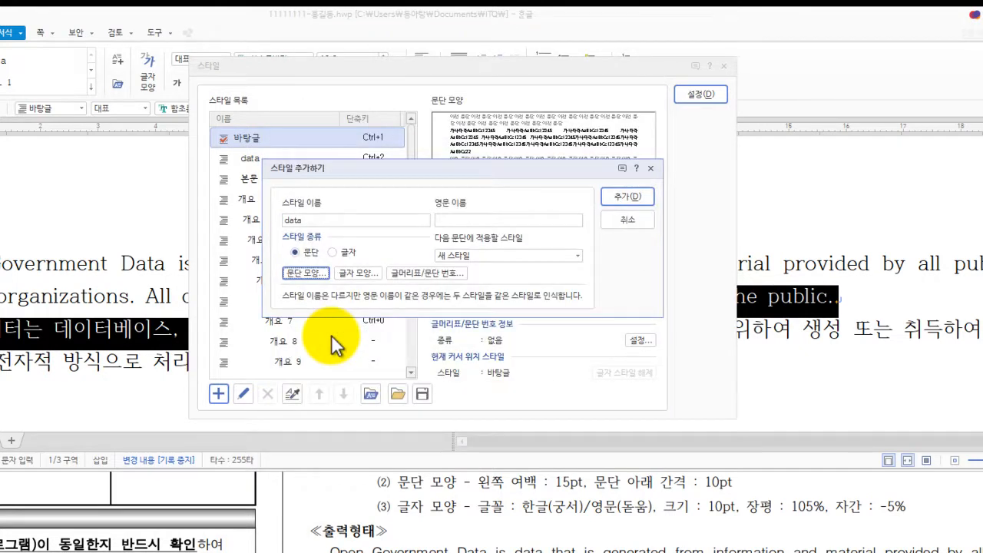
Step: In the style's character shape (글자 모양), set the width (장평) to 105% and spacing (자간) to -5%
{"action": "key", "text": "alt"}
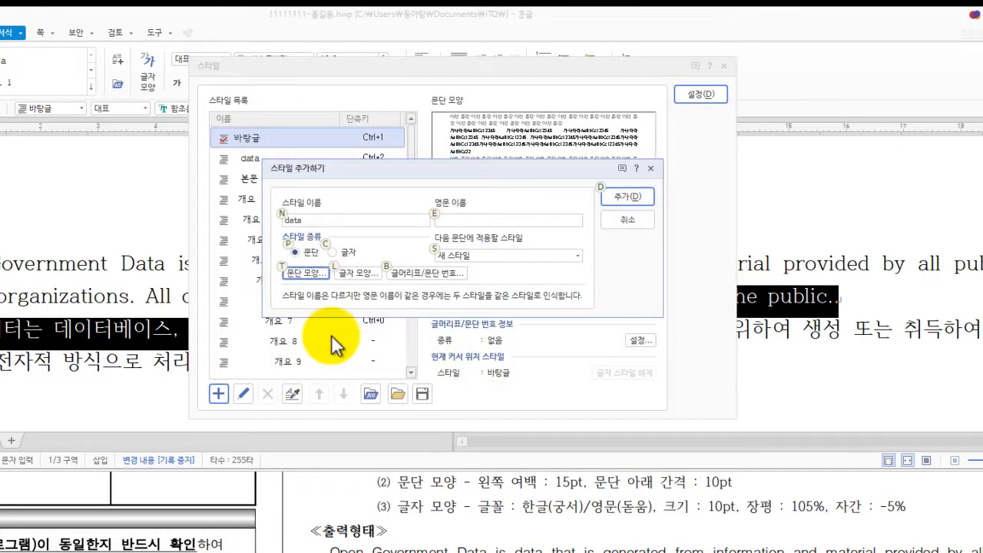
{"action": "key", "text": "l"}
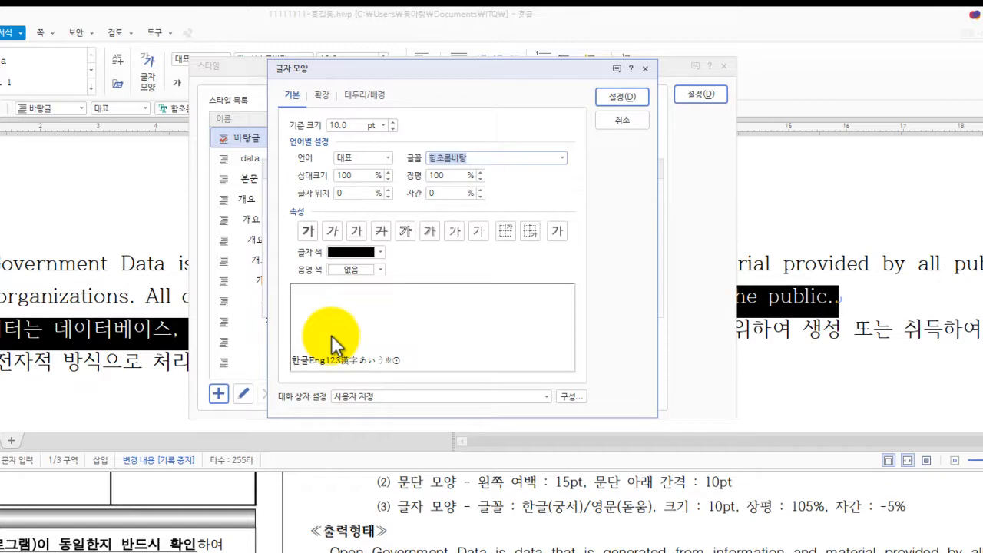
{"action": "key", "text": "alt"}
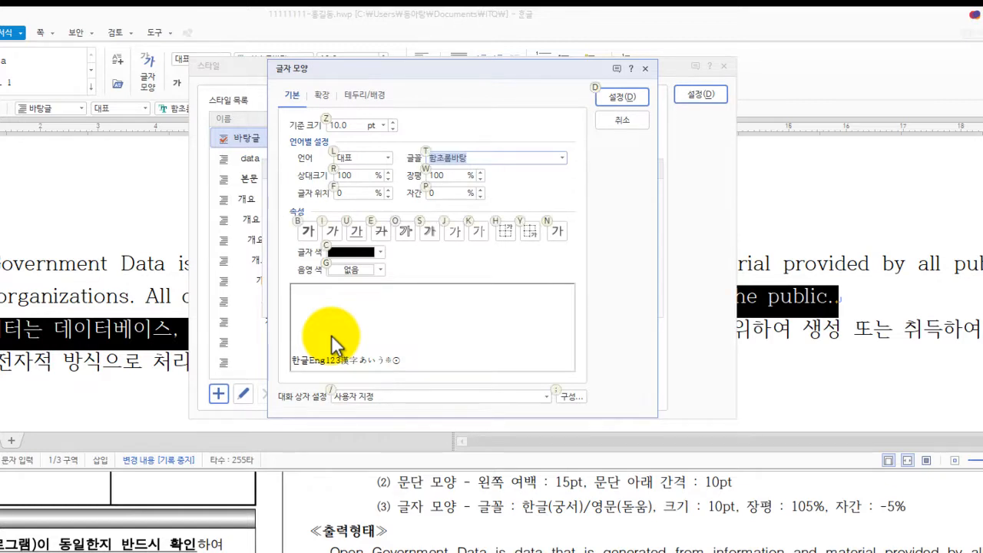
{"action": "type", "text": "w"}
{"action": "type", "text": "105"}
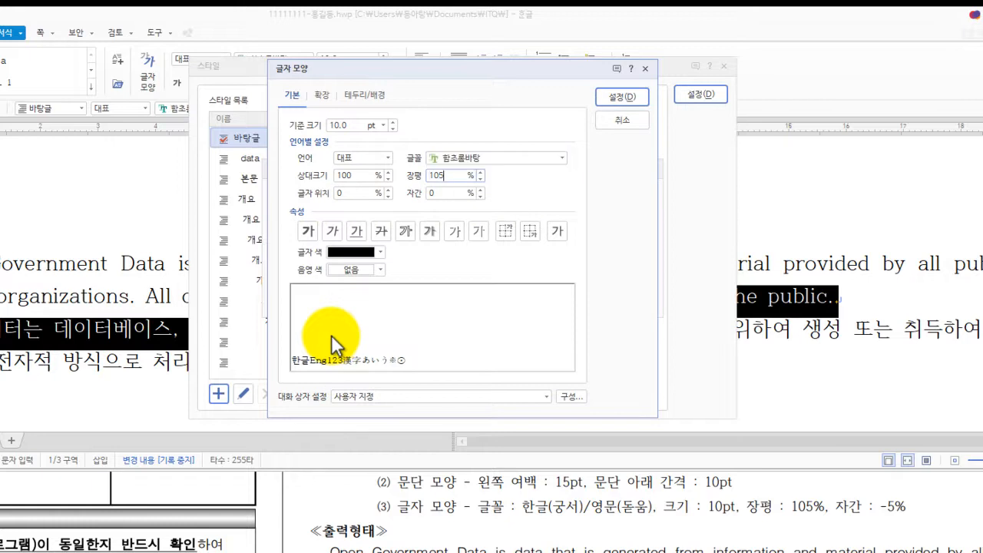
{"action": "key", "text": "alt+p"}
{"action": "type", "text": "-5"}
Step: Set the Korean (한글) font in the style's character shape to 궁서
{"action": "left_click", "coordinate": [388, 158]}
{"action": "left_click", "coordinate": [364, 181]}
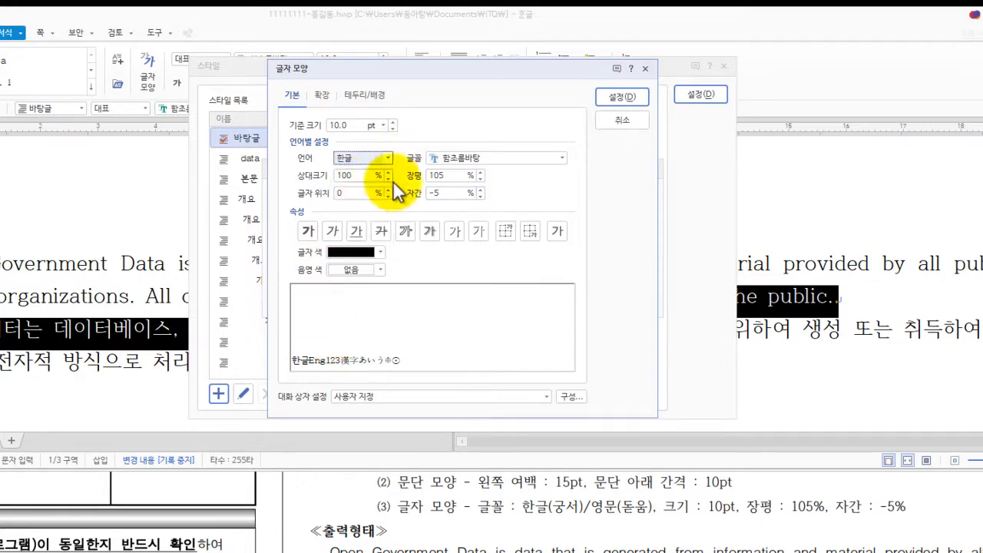
{"action": "key", "text": "Tab"}
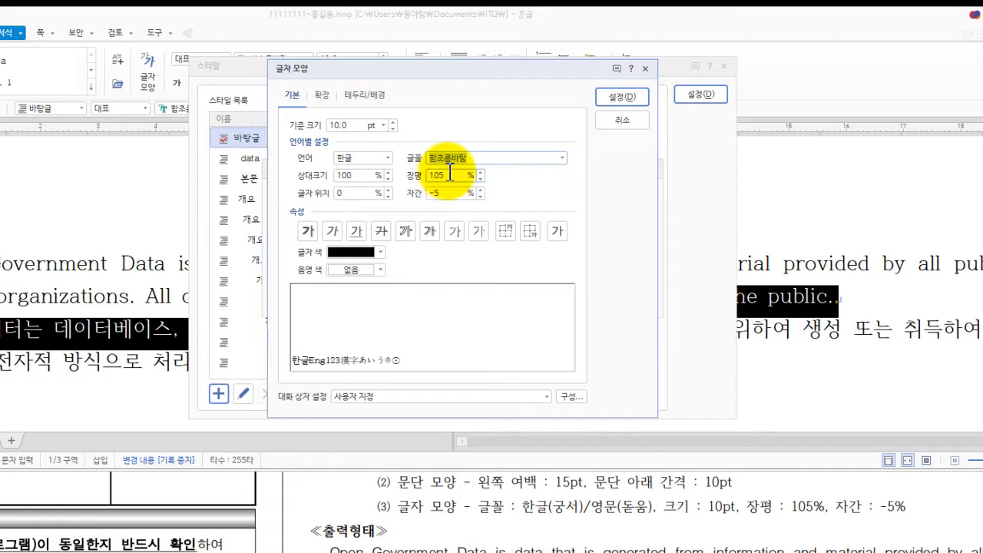
{"action": "key", "text": "BackSpace"}
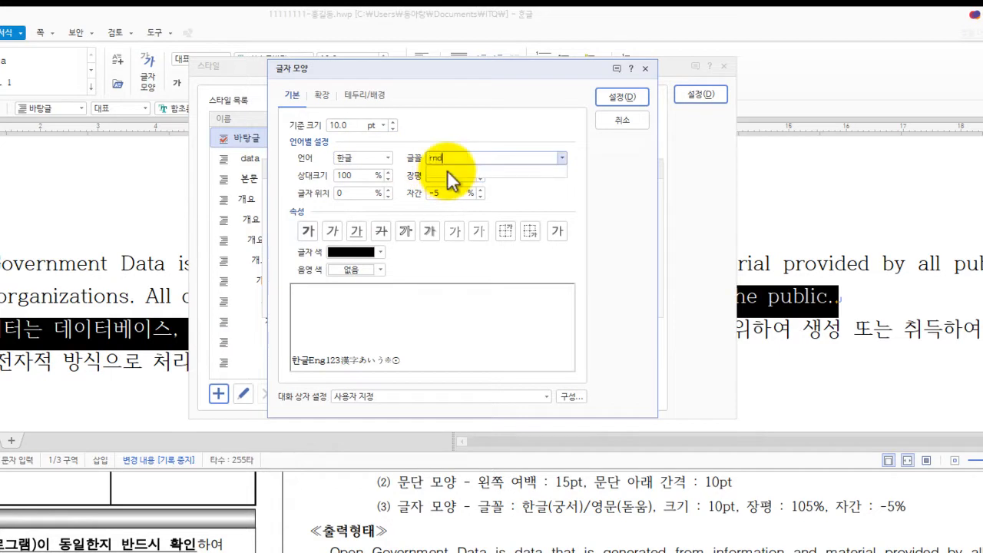
{"action": "type", "text": "ㅎ궁서"}
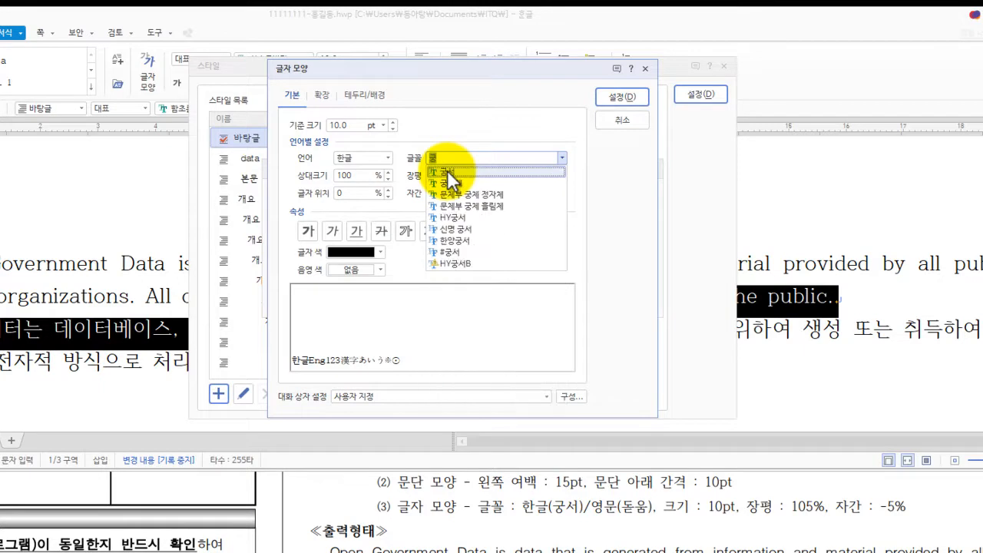
{"action": "key", "text": "Return"}
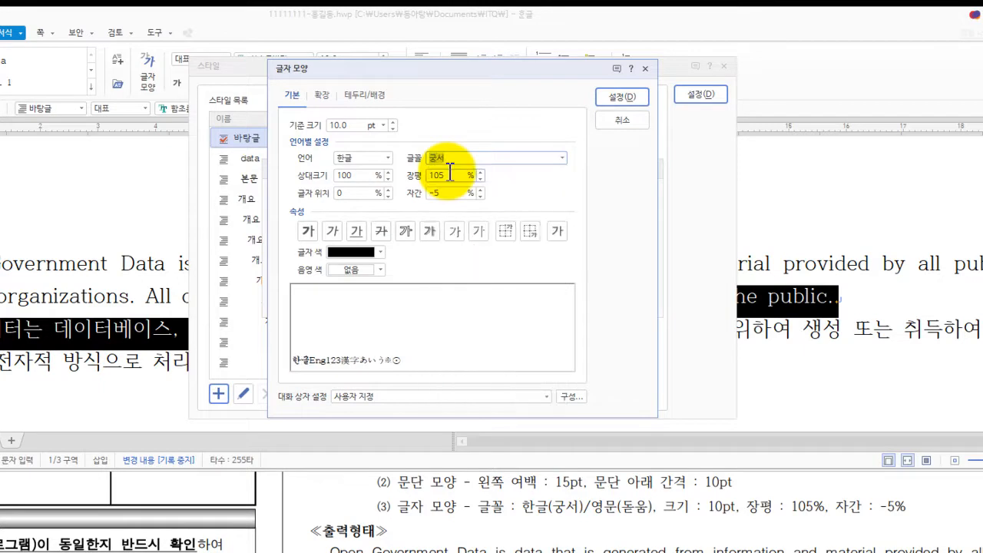
Step: Set the English (영문) font in the style's character shape to 돋움 and accept the character settings
{"action": "left_click", "coordinate": [359, 161]}
{"action": "left_click", "coordinate": [355, 191]}
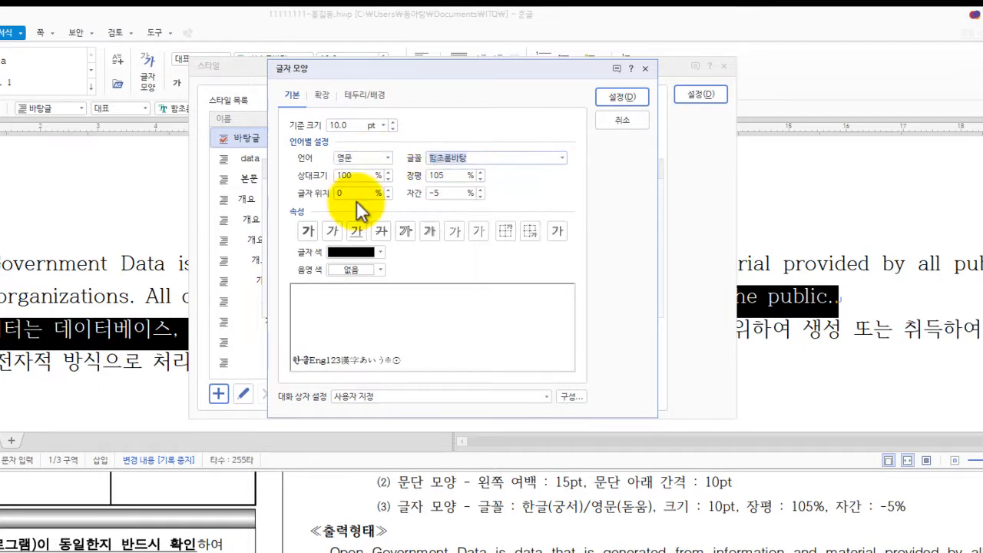
{"action": "key", "text": "Tab"}
{"action": "type", "text": "돋움"}
{"action": "key", "text": "BackSpace"}
{"action": "key", "text": "BackSpace"}
{"action": "type", "text": "돋움"}
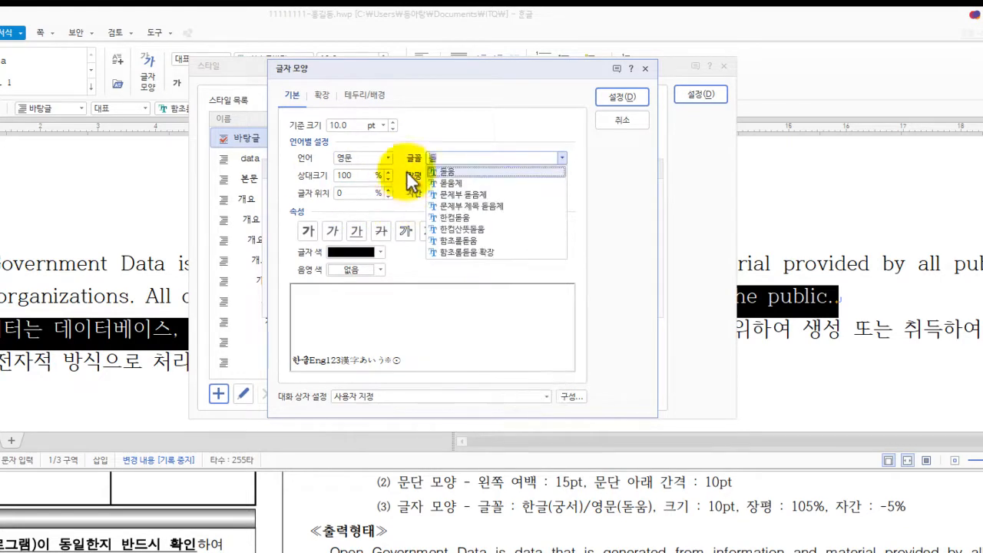
{"action": "key", "text": "Return"}
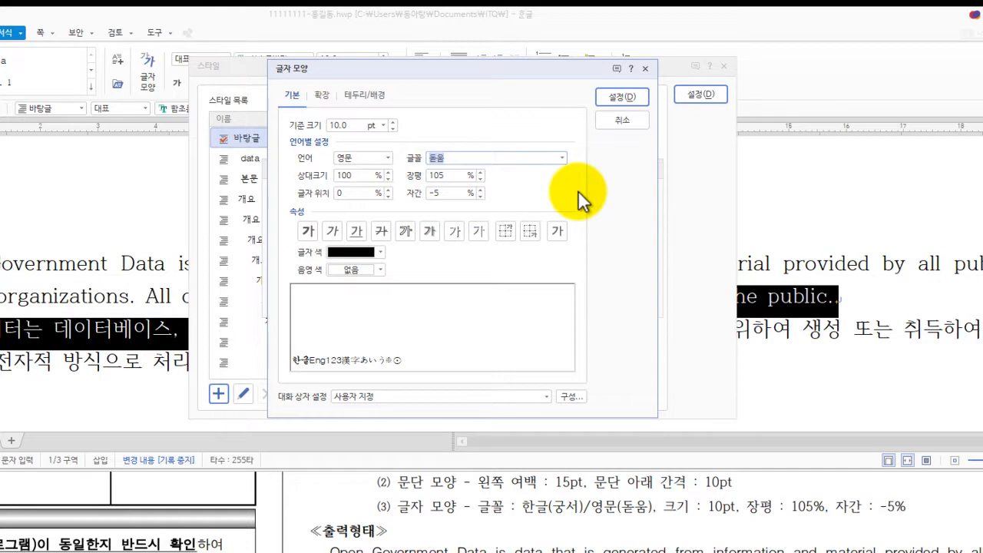
{"action": "left_click", "coordinate": [631, 99]}
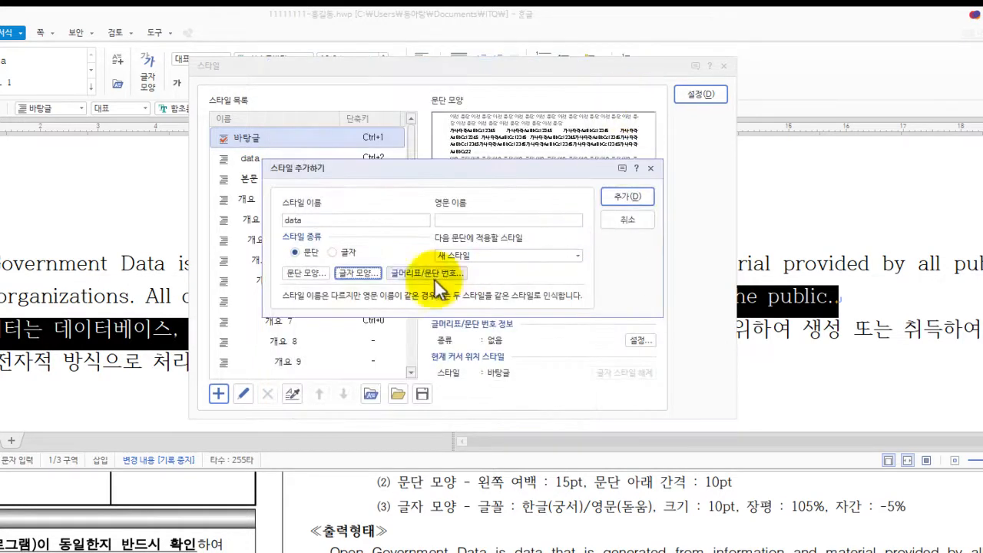
Step: Rename the new style data1 instead of data and add it to the style list
{"action": "left_click", "coordinate": [620, 196]}
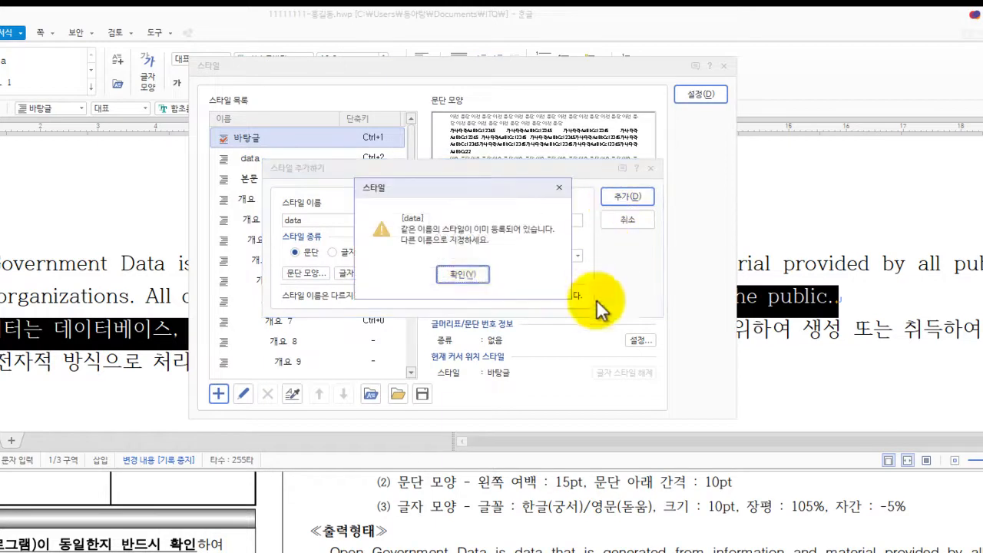
{"action": "left_click", "coordinate": [463, 275]}
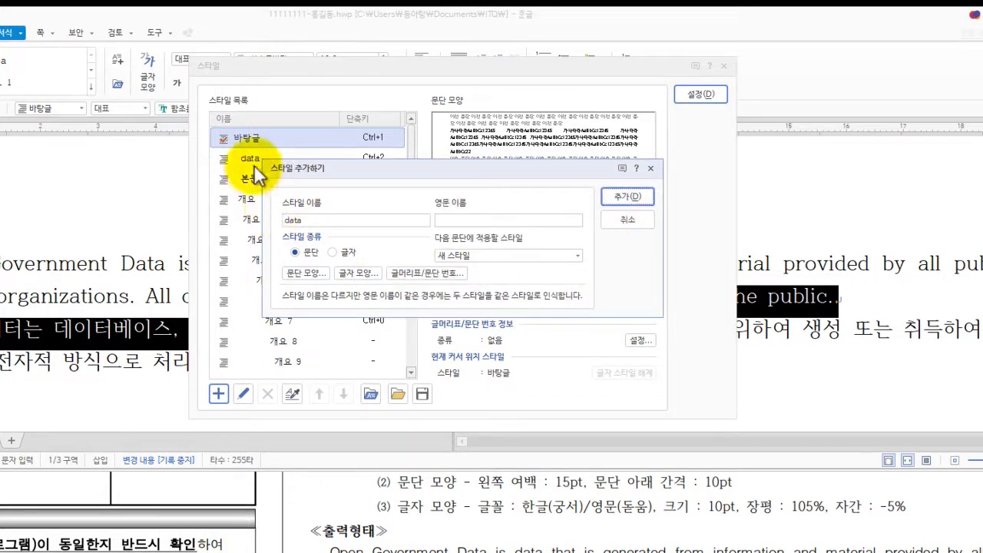
{"action": "left_click", "coordinate": [318, 221]}
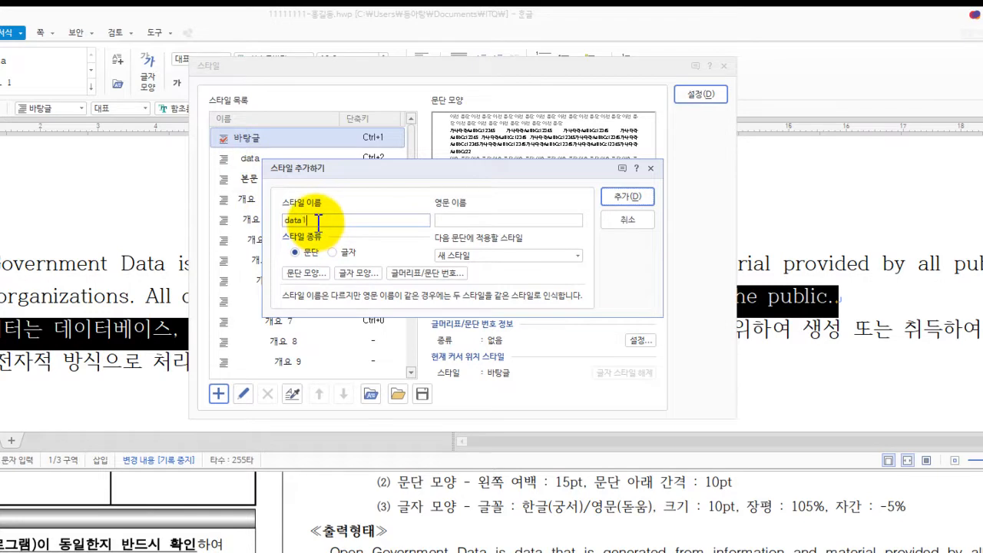
{"action": "type", "text": "1"}
{"action": "left_click", "coordinate": [626, 196]}
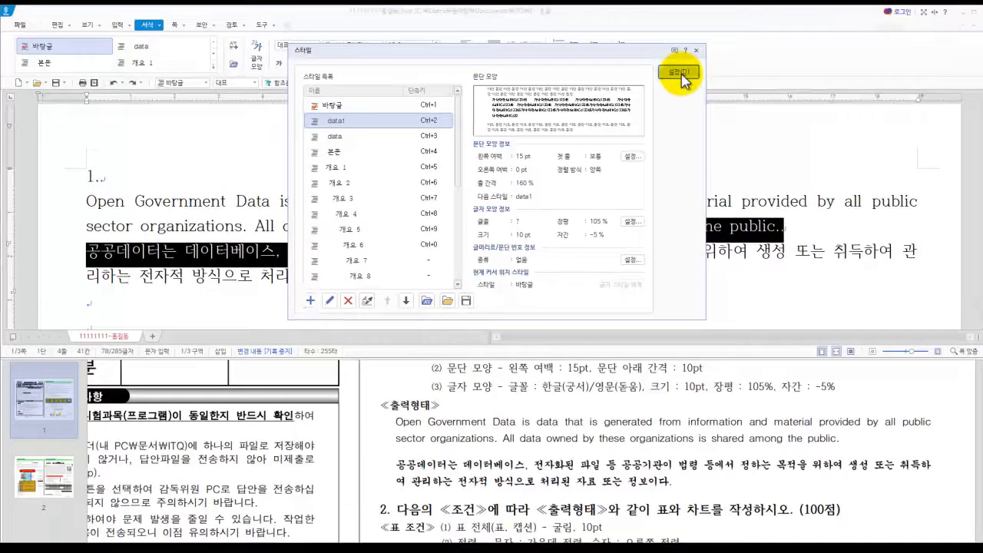
Step: Apply the data1 style to the selected English and Korean paragraphs under question 1, and clear the selection
{"action": "left_click", "coordinate": [679, 75]}
{"action": "left_click", "coordinate": [365, 278]}
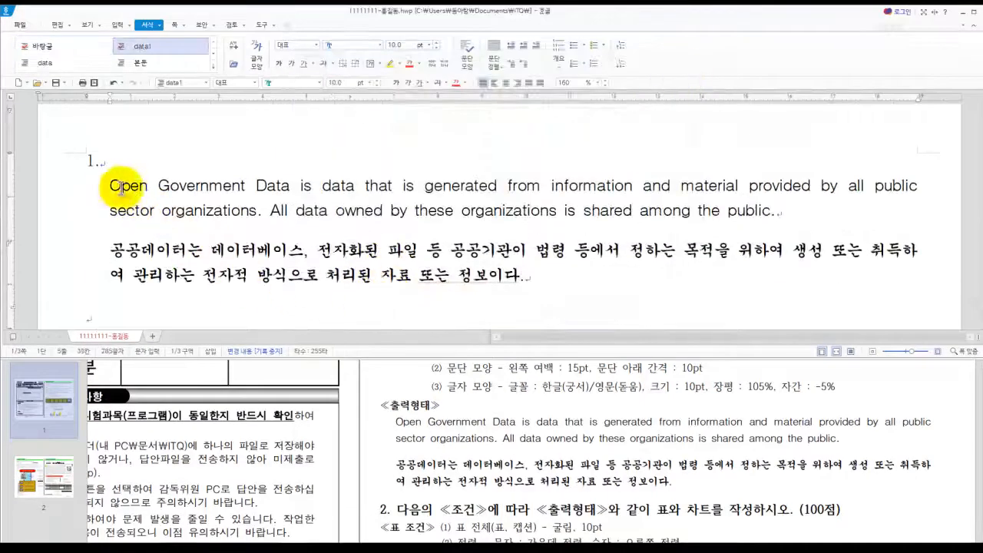
{"action": "key", "text": "Right"}
Step: Compare the line beginnings and endings of the two styled paragraphs with the question's output form (출력형태)
{"action": "mouse_move", "coordinate": [105, 173]}
{"action": "left_mouse_down"}
{"action": "mouse_move", "coordinate": [136, 222]}
{"action": "mouse_move", "coordinate": [136, 281]}
{"action": "left_mouse_up"}
{"action": "left_click_drag", "start_coordinate": [390, 401], "coordinate": [410, 489]}
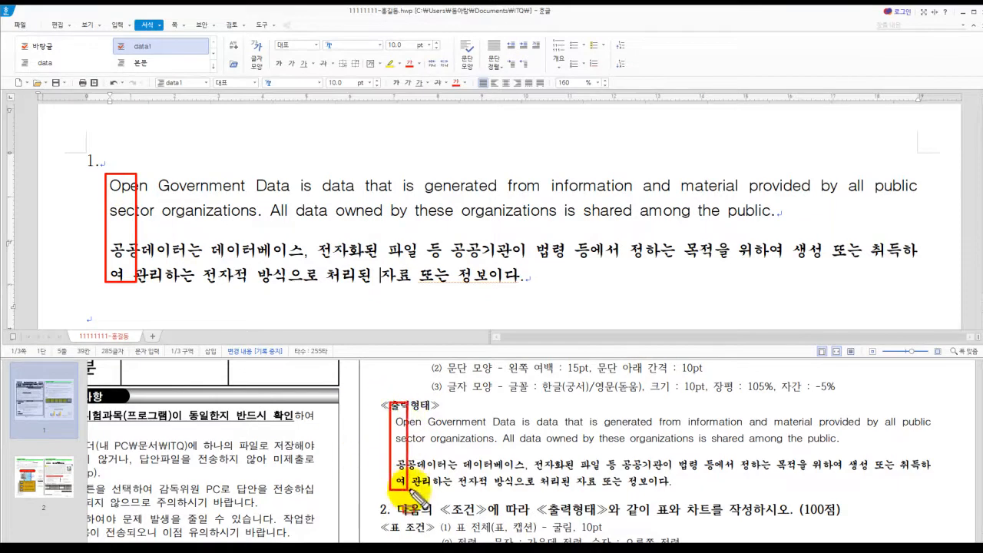
{"action": "left_click_drag", "start_coordinate": [912, 172], "coordinate": [918, 285]}
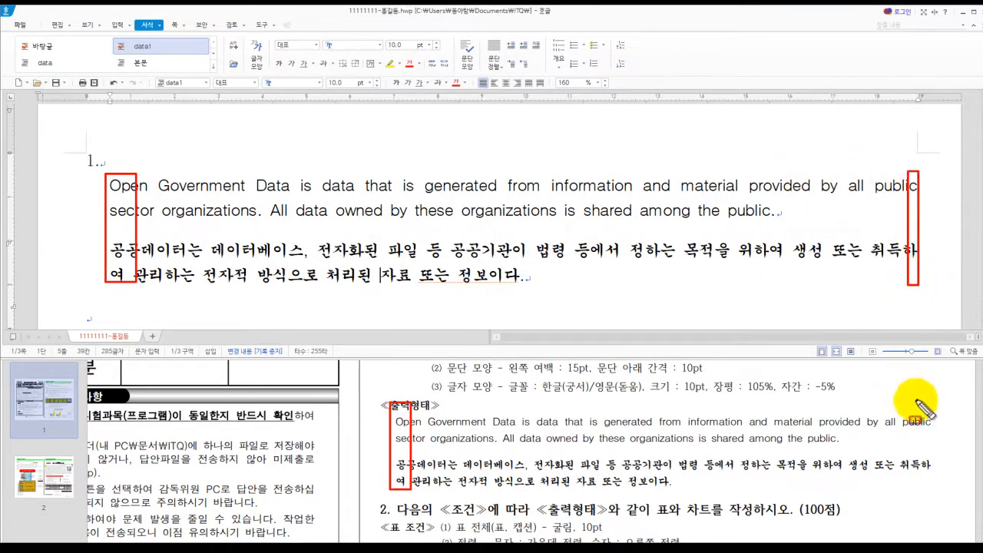
{"action": "left_click_drag", "start_coordinate": [922, 404], "coordinate": [932, 478]}
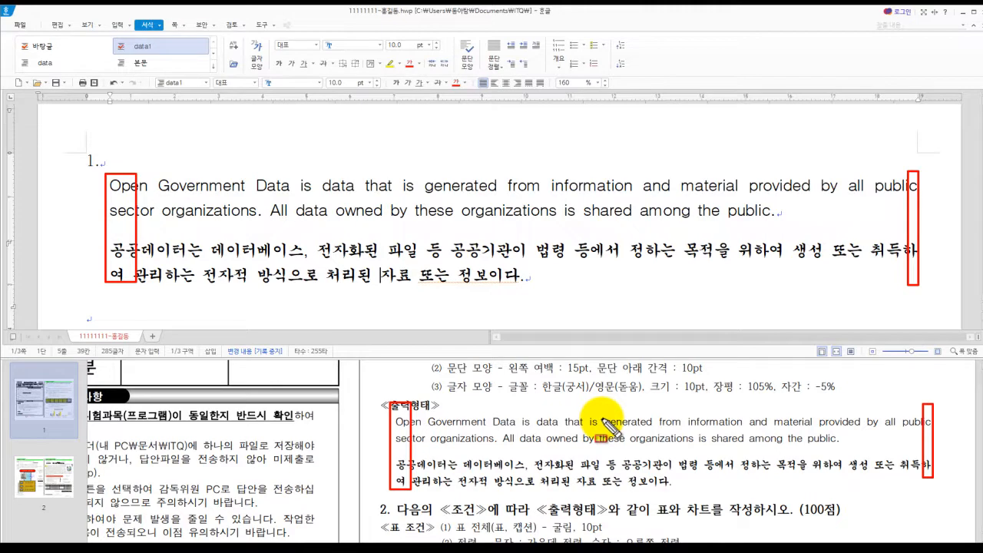
{"action": "key", "text": "Escape"}
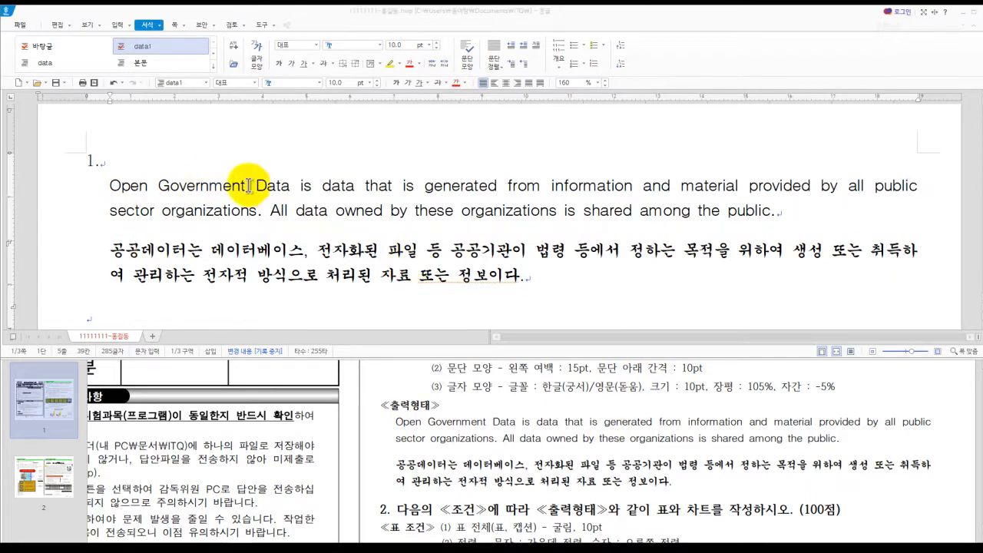
Step: Review the text and formatting of the styled English and Korean paragraphs in question 1
{"action": "left_click_drag", "start_coordinate": [112, 186], "coordinate": [253, 186]}
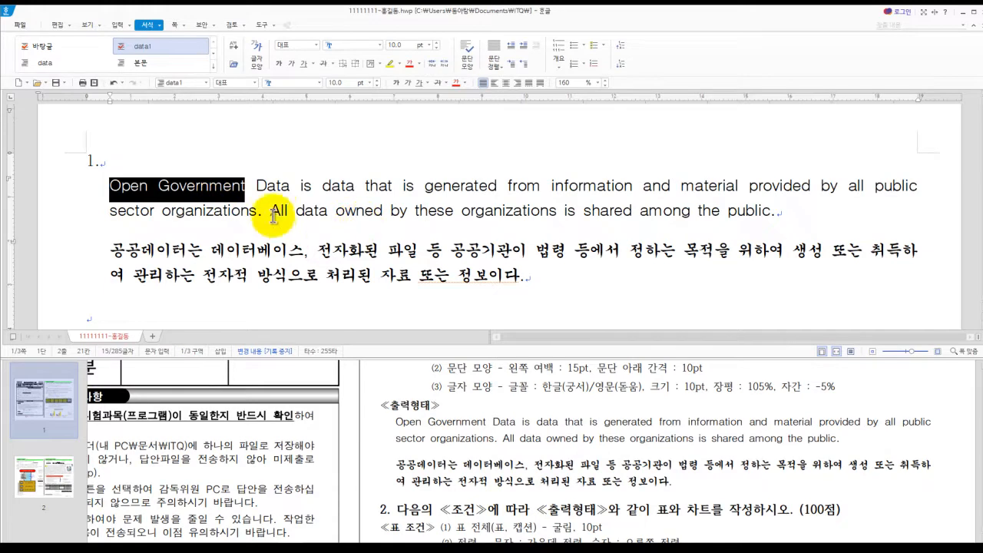
{"action": "left_click_drag", "start_coordinate": [263, 185], "coordinate": [801, 215]}
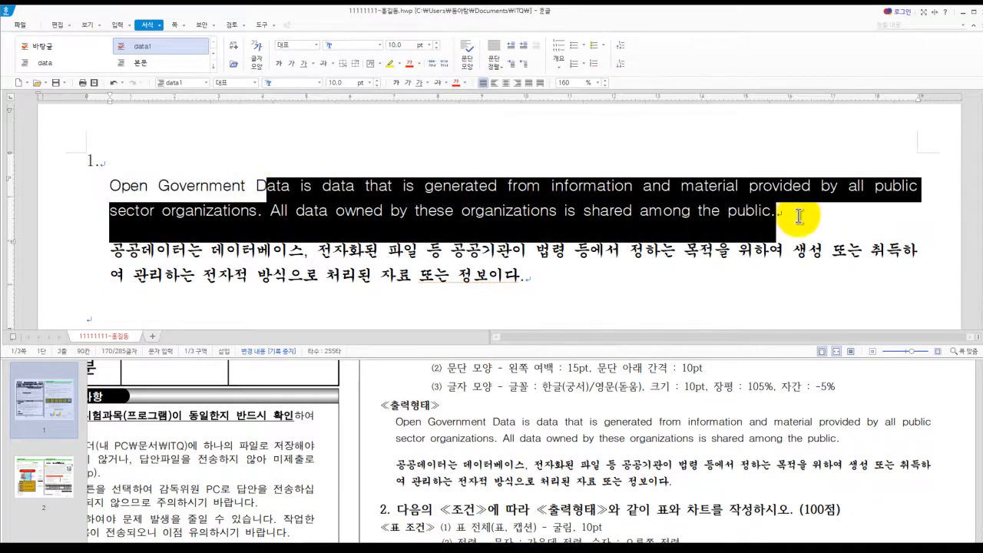
{"action": "left_click", "coordinate": [530, 301]}
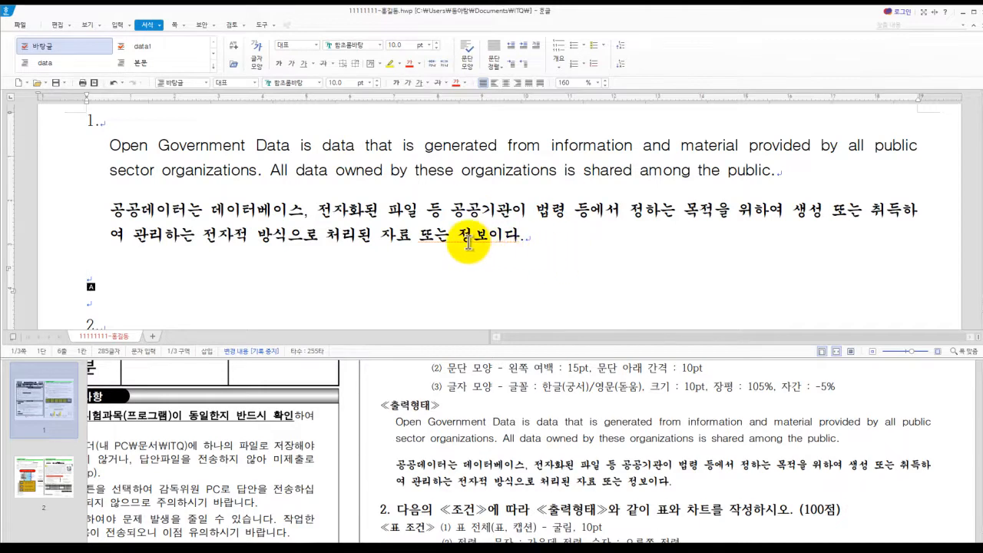
{"action": "key", "text": "Hangul"}
{"action": "left_click_drag", "start_coordinate": [110, 145], "coordinate": [790, 172]}
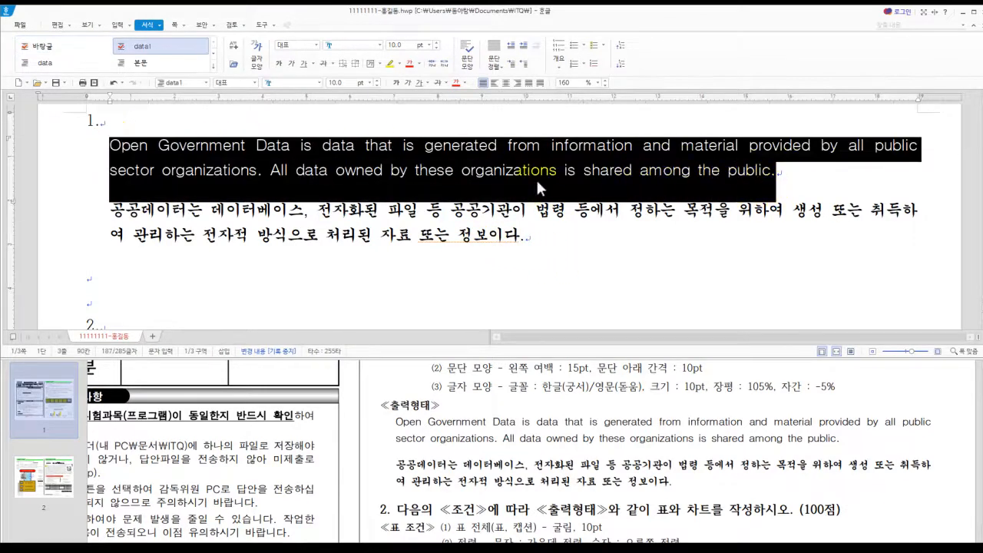
{"action": "left_click", "coordinate": [485, 212]}
{"action": "scroll", "coordinate": [492, 215], "scroll_direction": "up", "scroll_amount": 1}
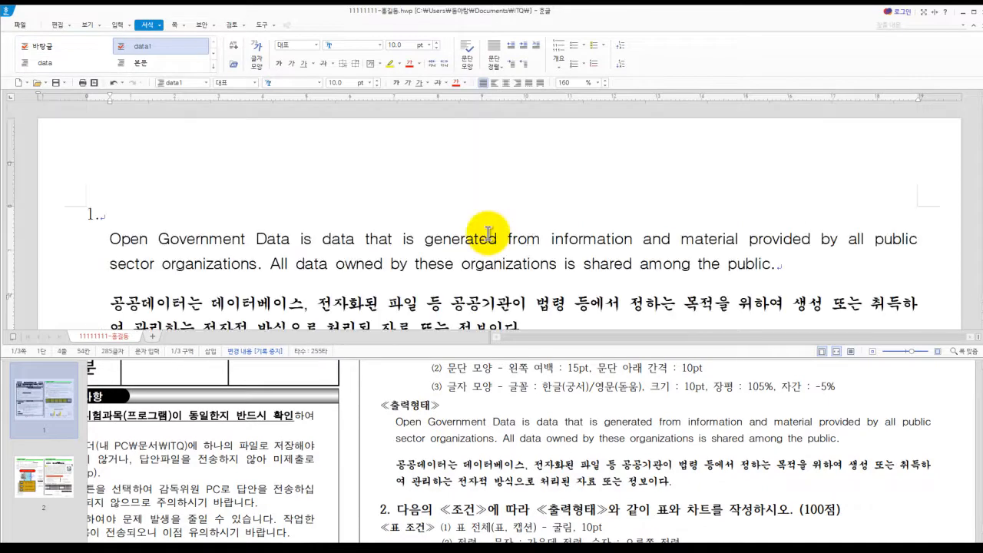
{"action": "scroll", "coordinate": [489, 234], "scroll_direction": "down", "scroll_amount": 2}
{"action": "scroll", "coordinate": [484, 226], "scroll_direction": "up", "scroll_amount": 2}
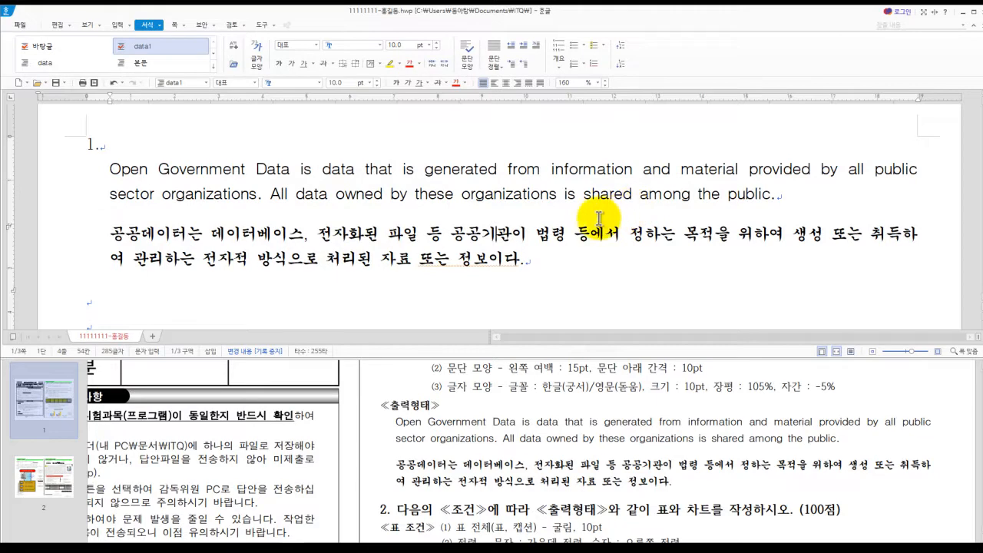
{"action": "key", "text": "Hangul"}
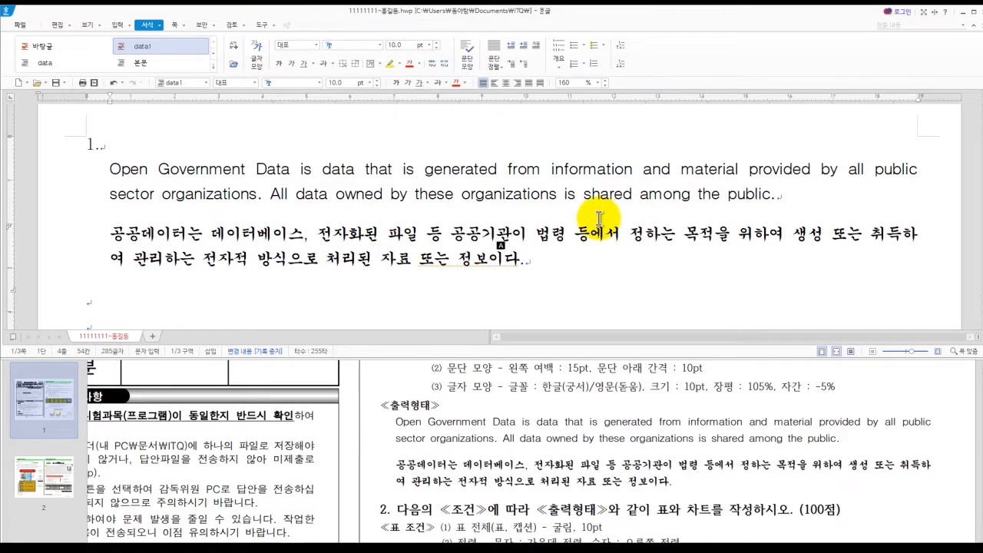